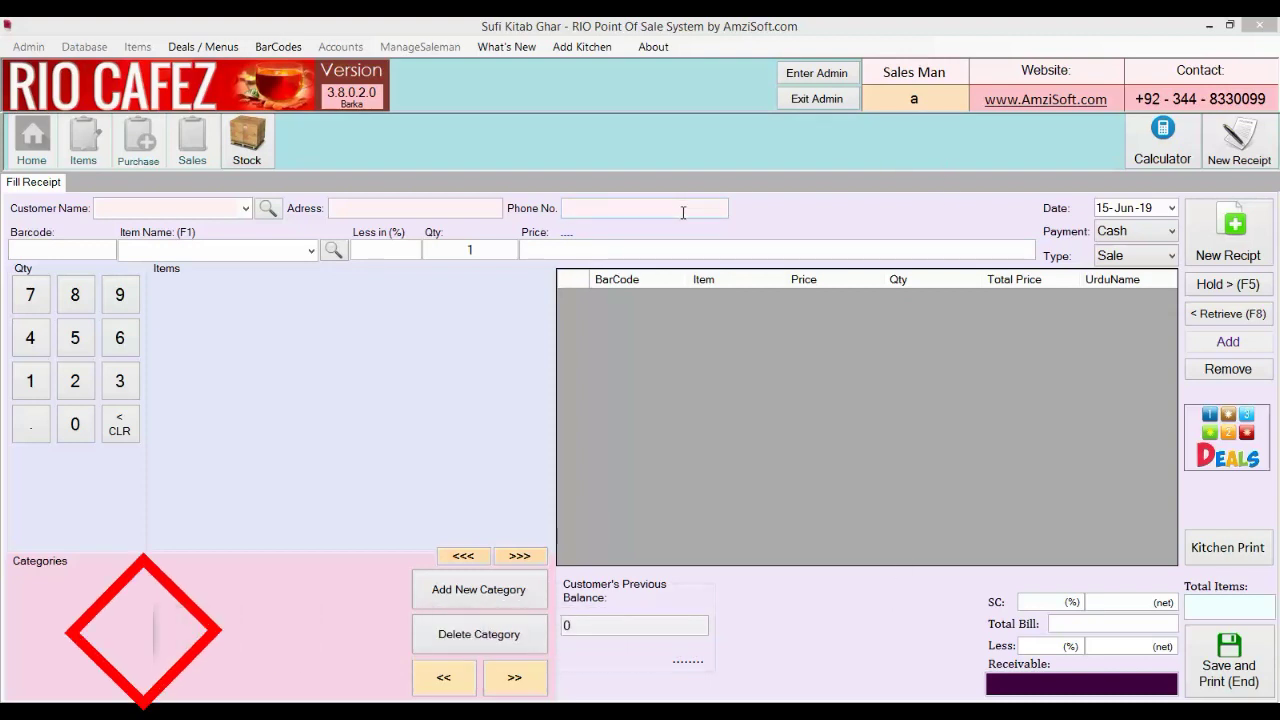
Log in to RIO Cafez admin mode with the administrator password
left_click(815, 74)
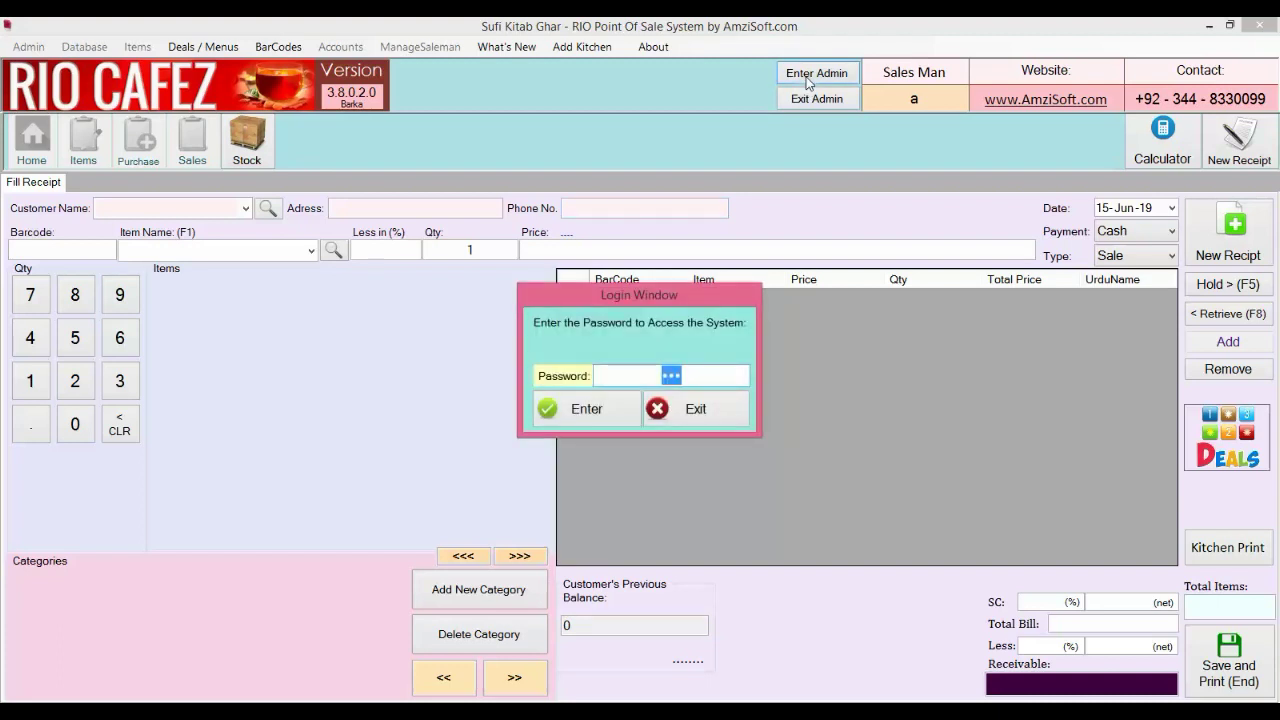
key("Return")
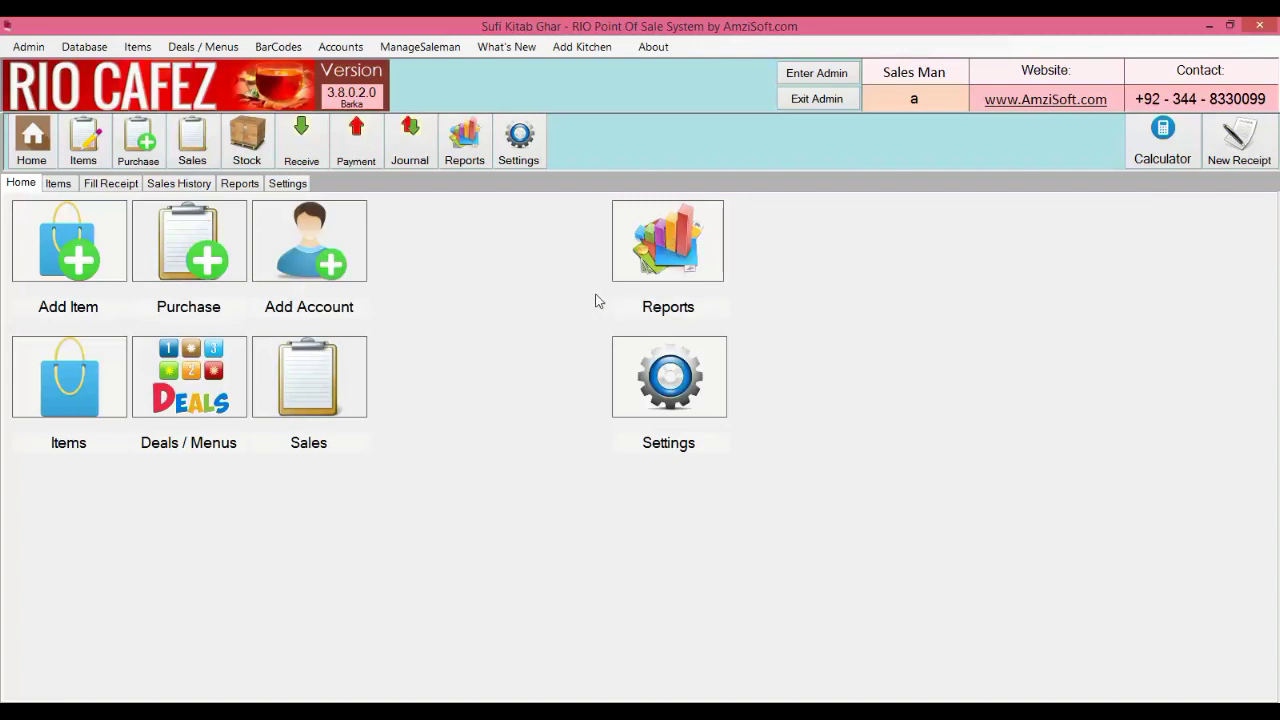
In Settings, change the company name to Yummy Food Point and leave the logo unset
left_click(301, 188)
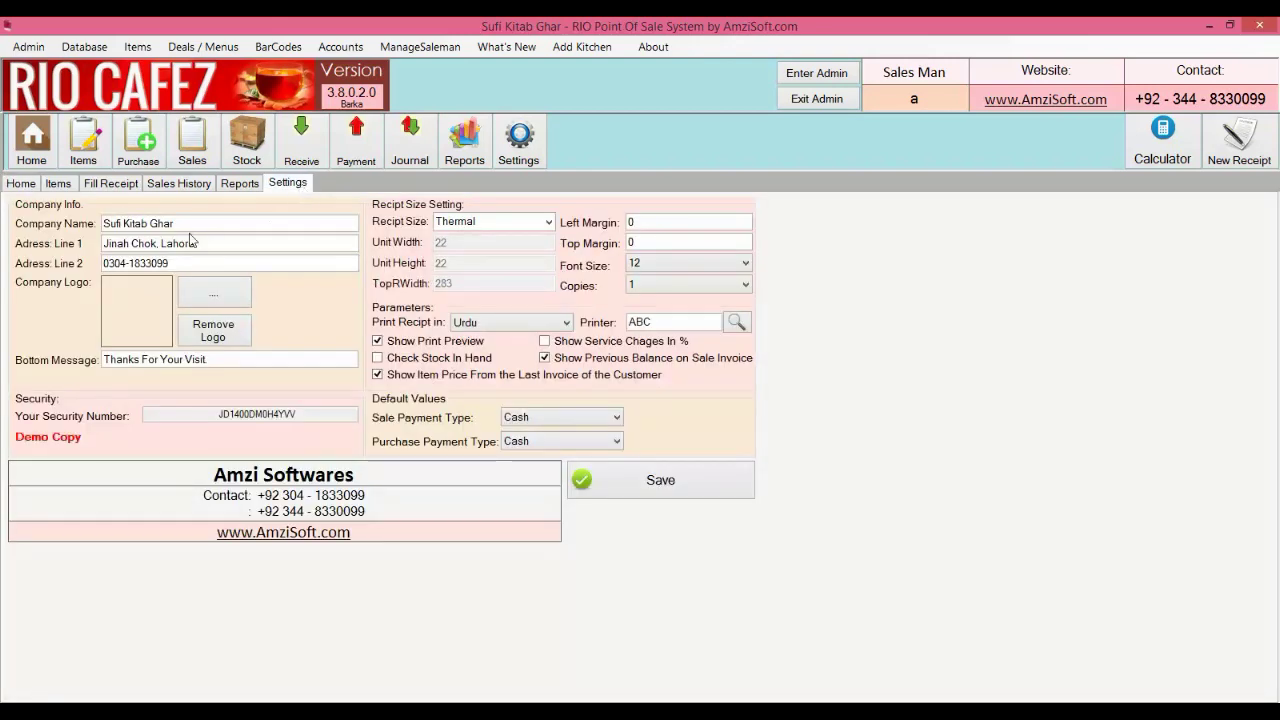
left_click_drag(182, 224, 36, 234)
type("Yummy")
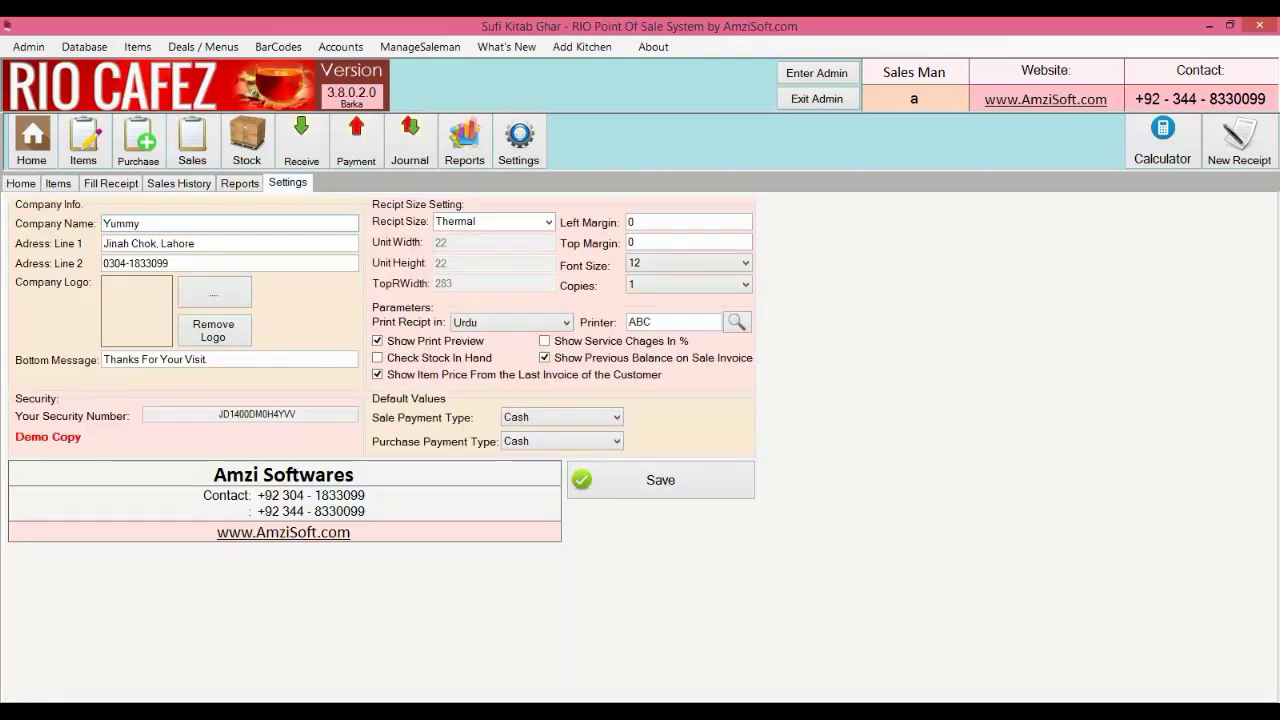
type(" Food")
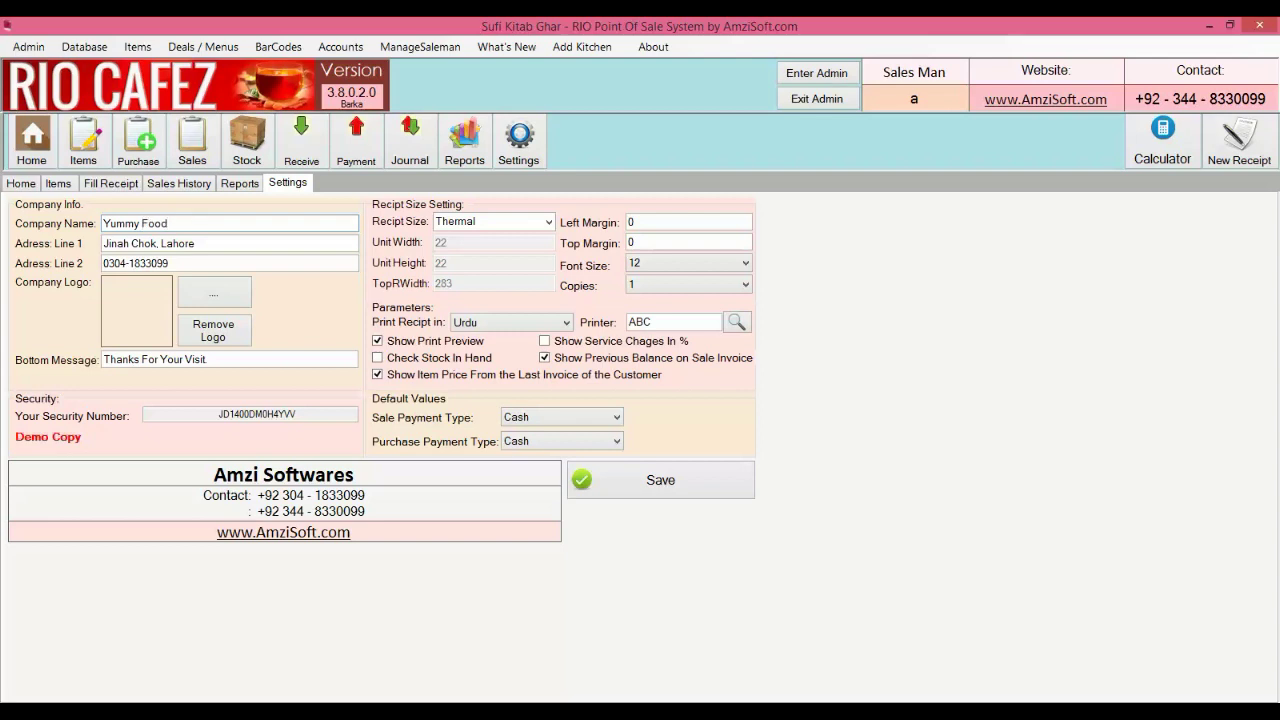
type(" Point")
left_click(238, 300)
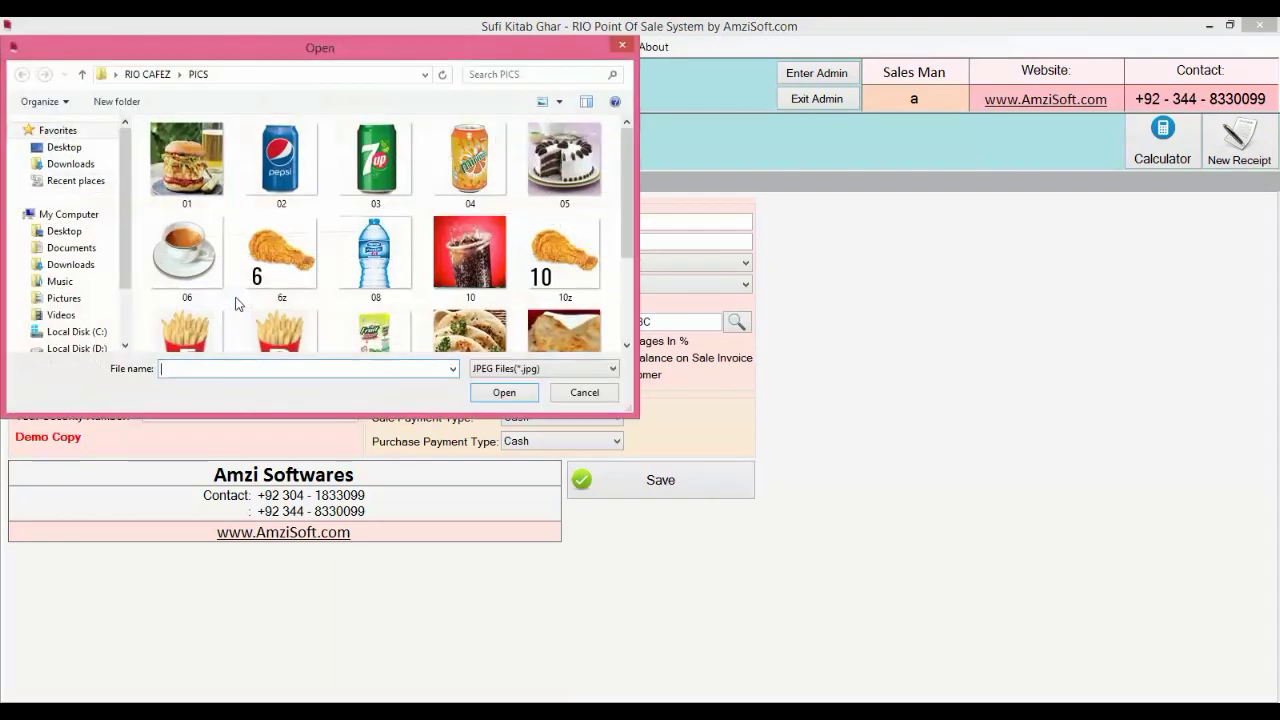
left_click(576, 391)
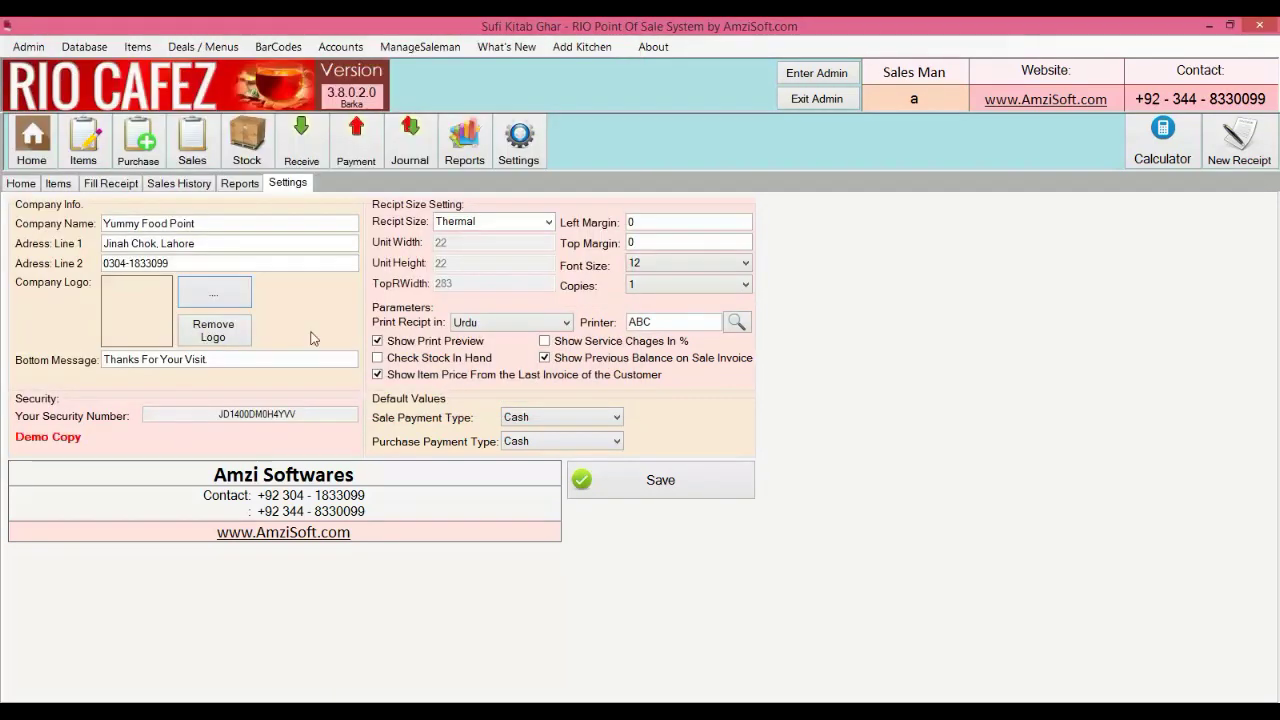
Keep Urdu receipt language and font size 12, and set the receipt size to Custom
left_click(472, 325)
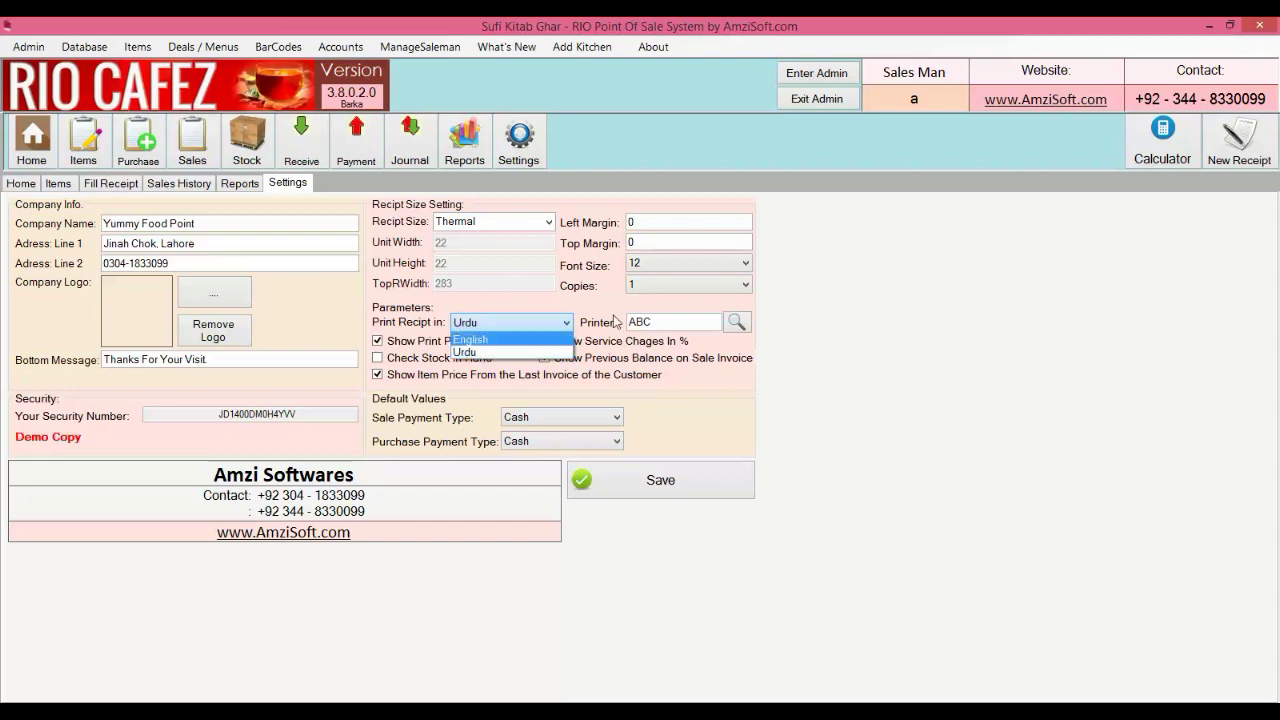
left_click(627, 308)
left_click(677, 266)
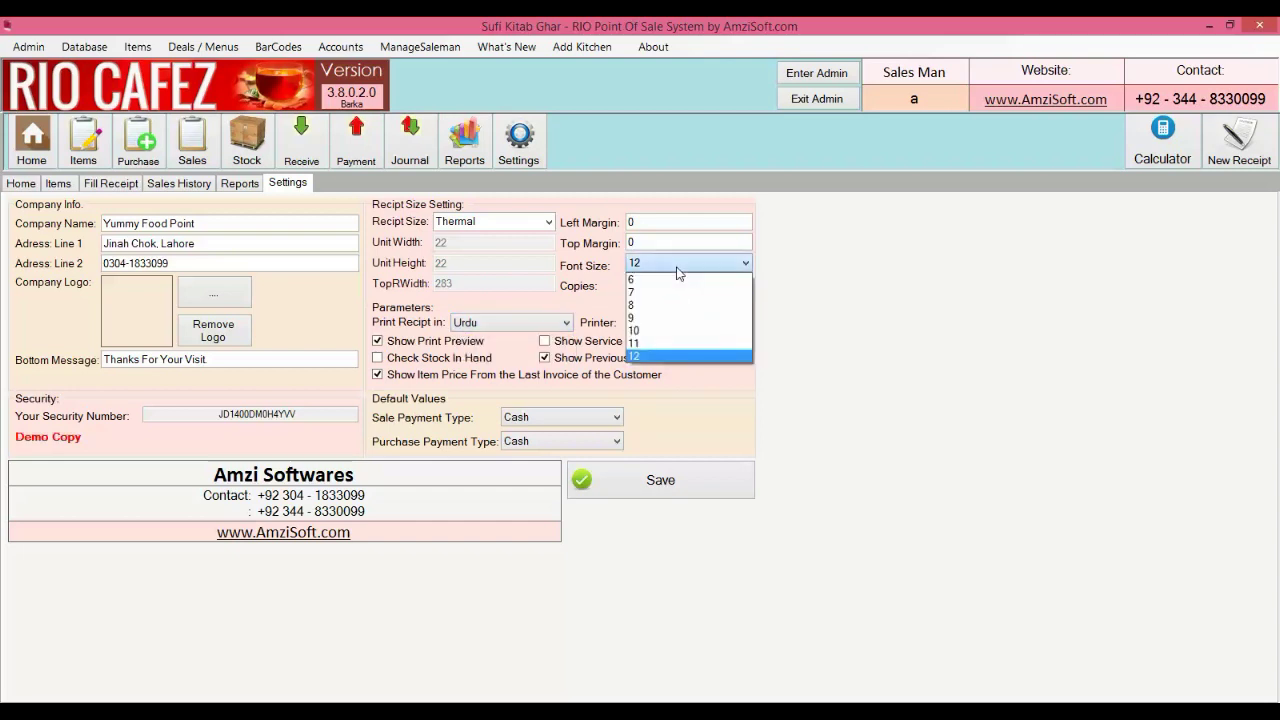
left_click(666, 275)
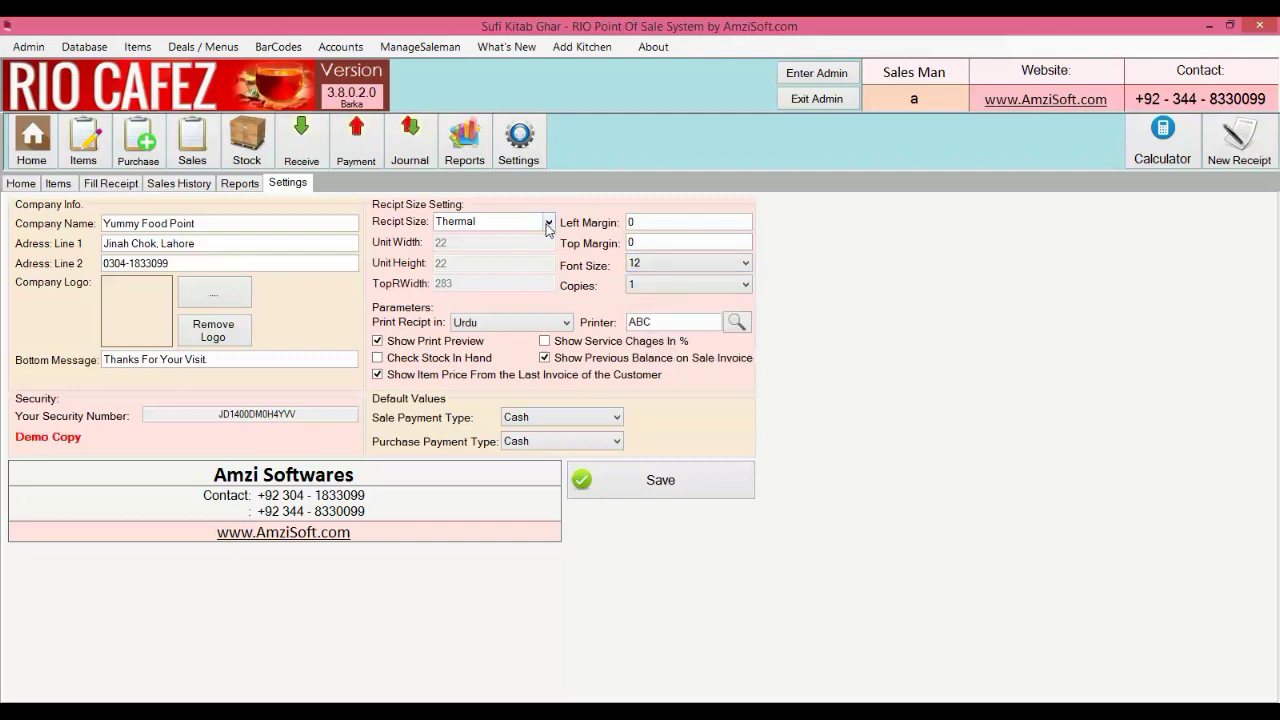
left_click(548, 224)
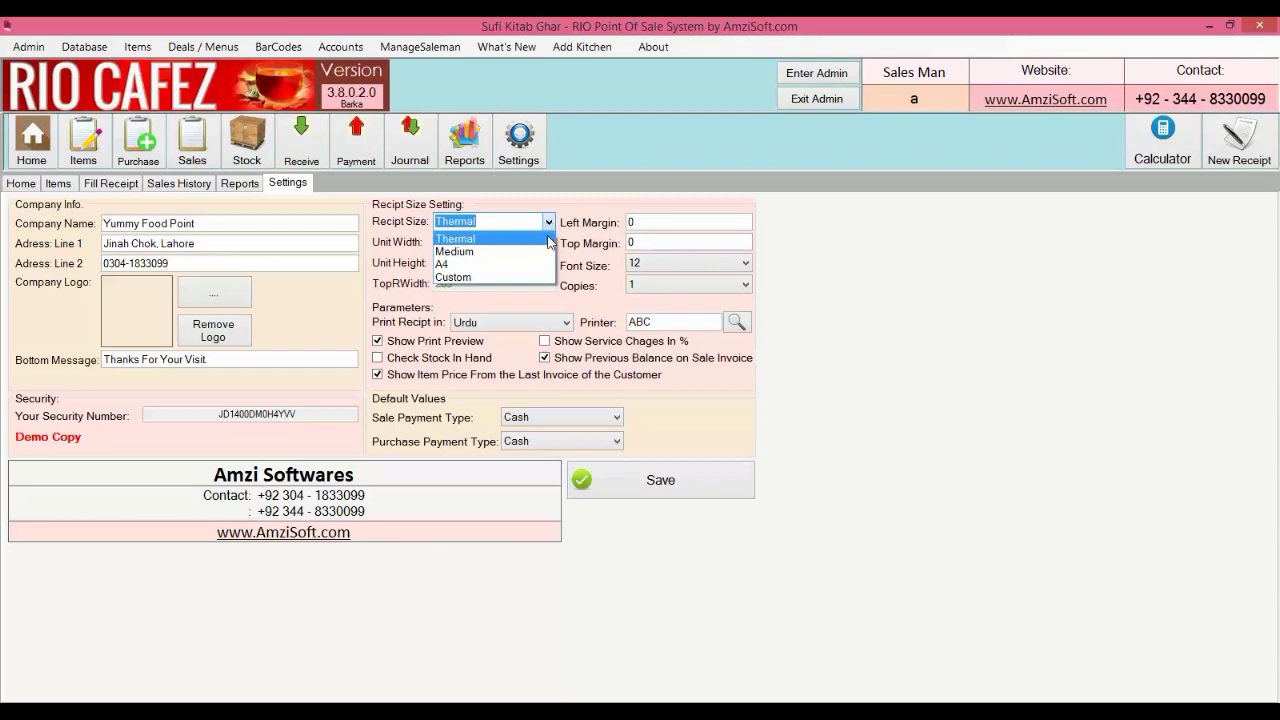
left_click(528, 264)
left_click(549, 222)
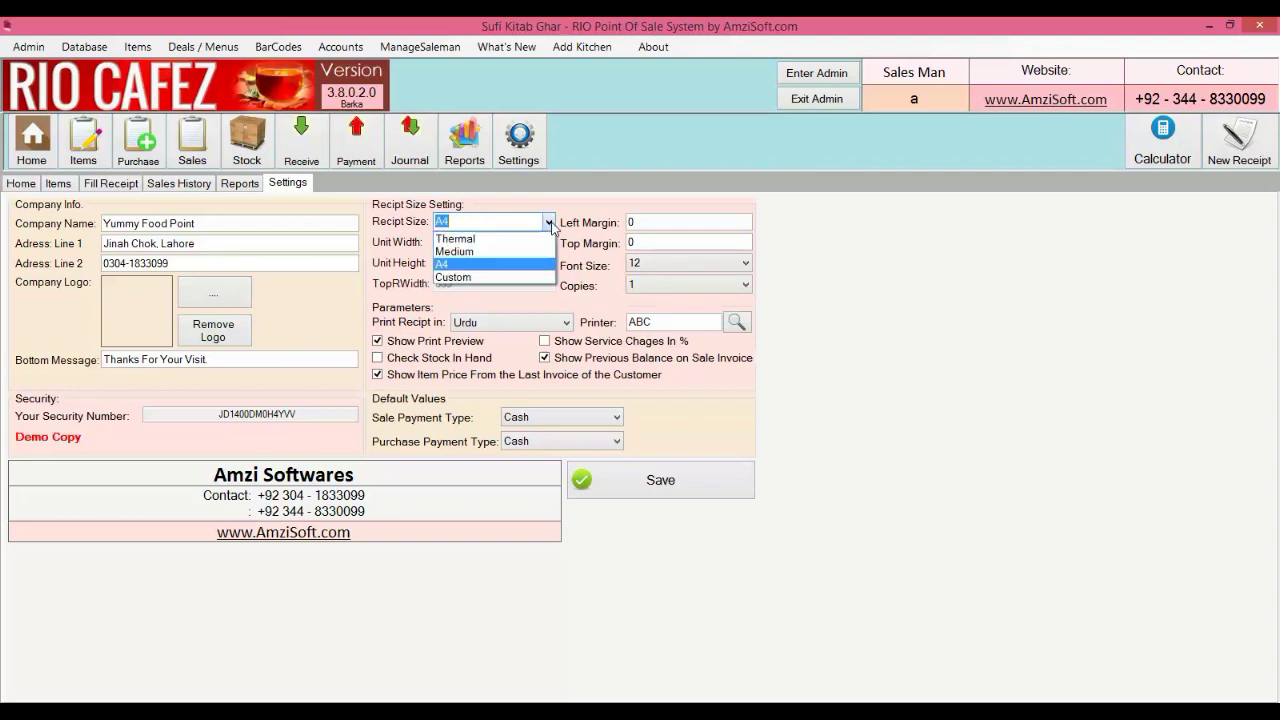
left_click(519, 277)
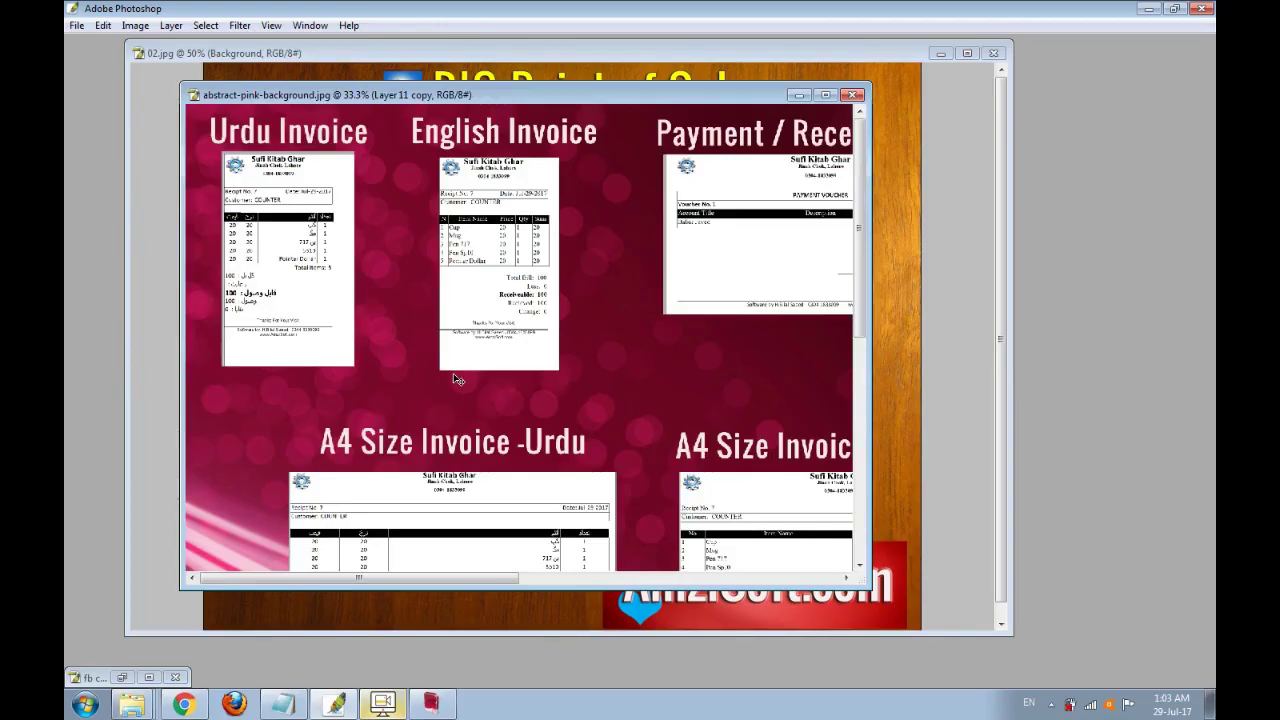
left_click(451, 371)
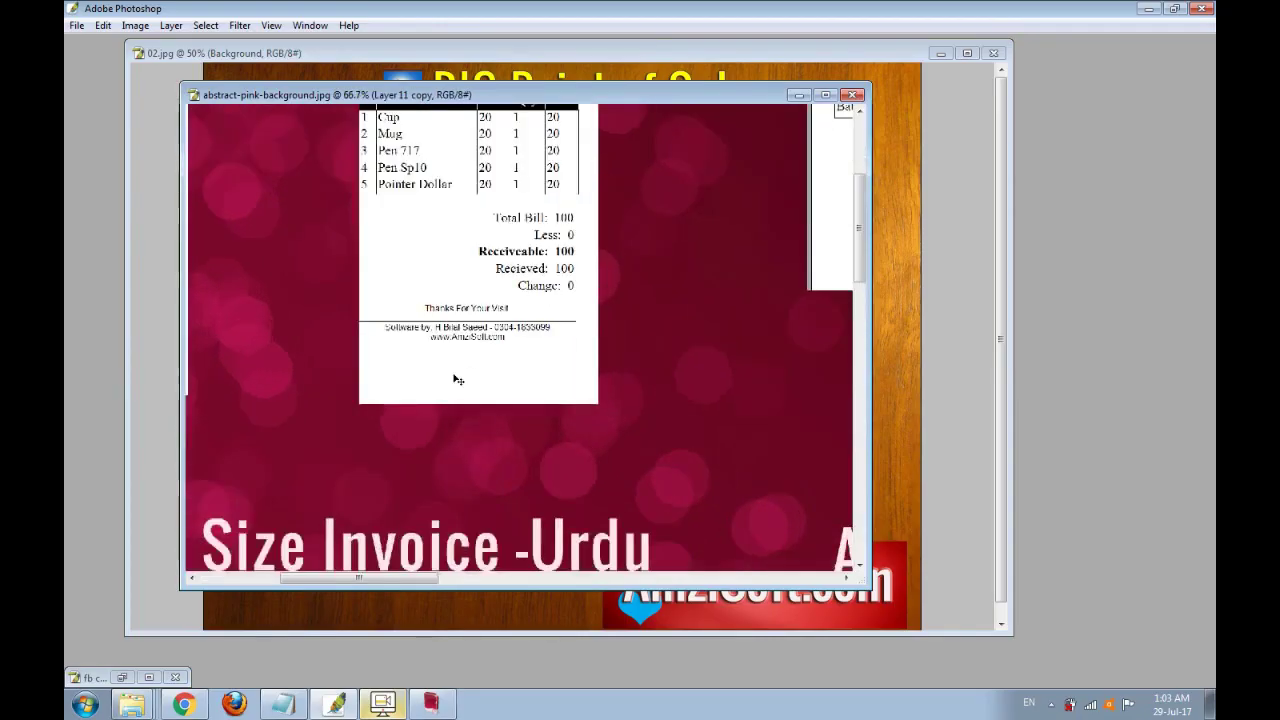
View the sample invoice at 100%, scroll through it, then zoom out to see the voucher and A4 invoice
left_click(660, 329)
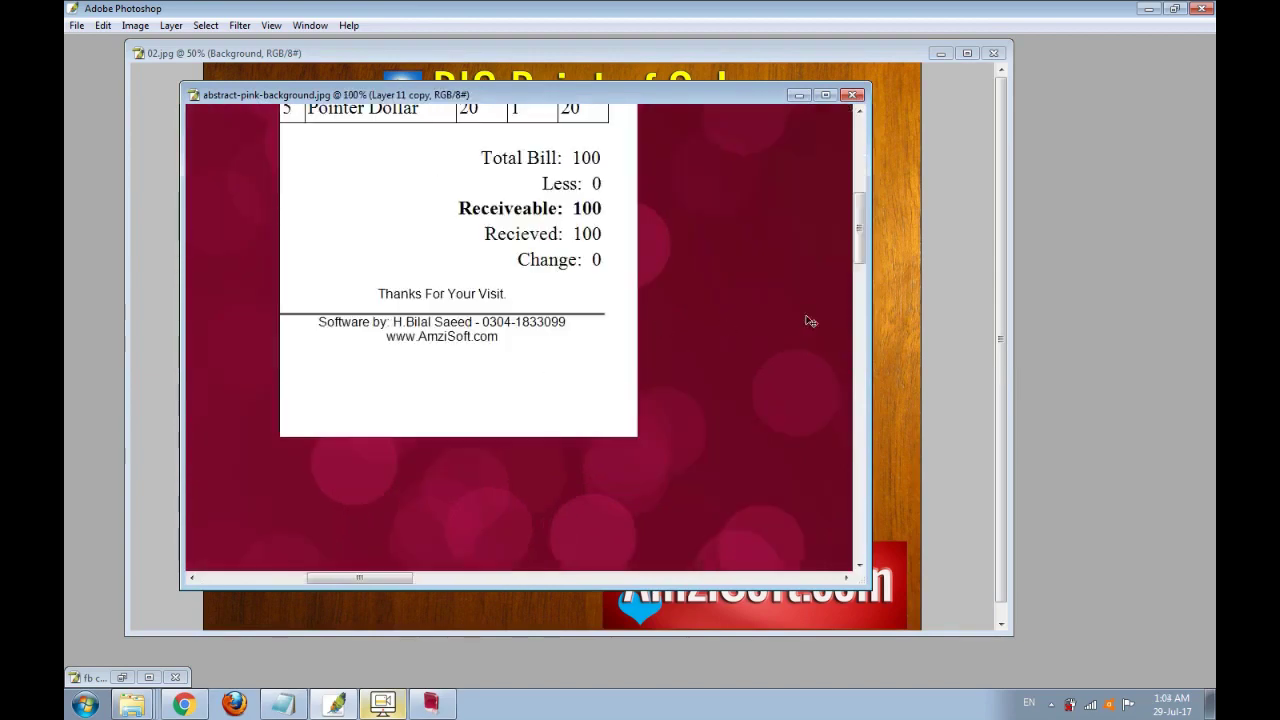
left_click_drag(857, 256, 866, 196)
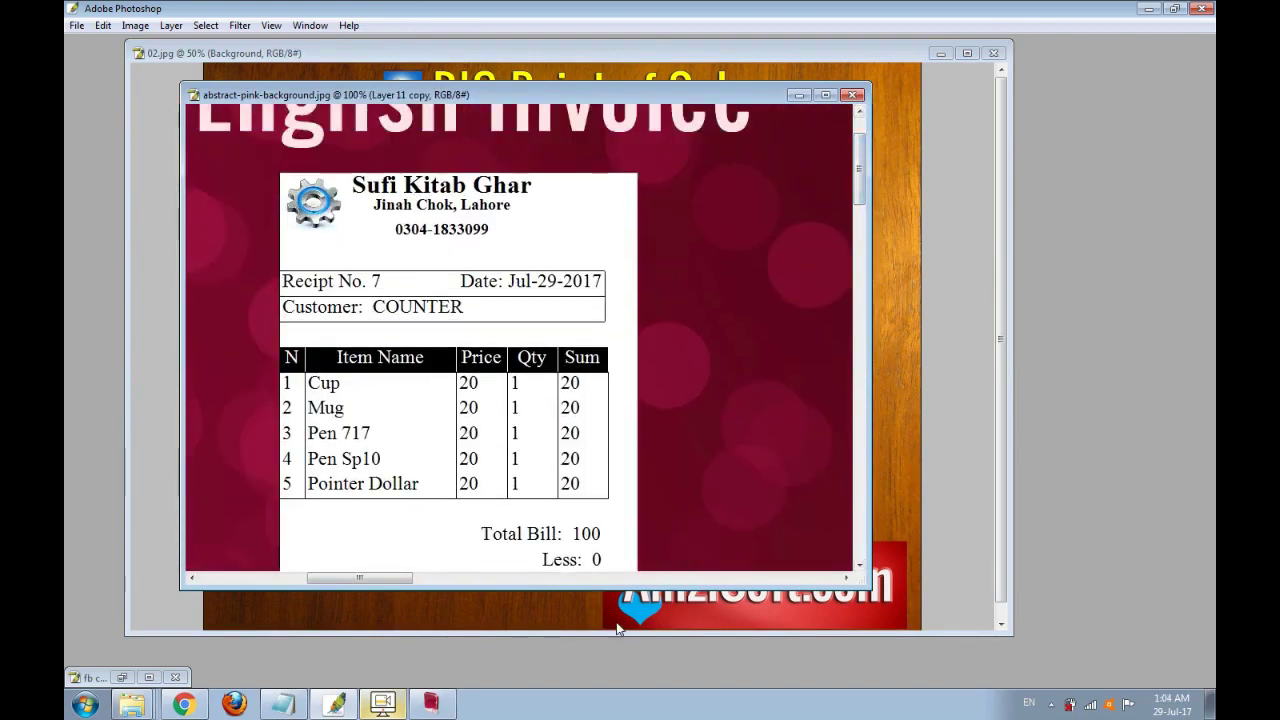
left_click_drag(628, 590, 624, 667)
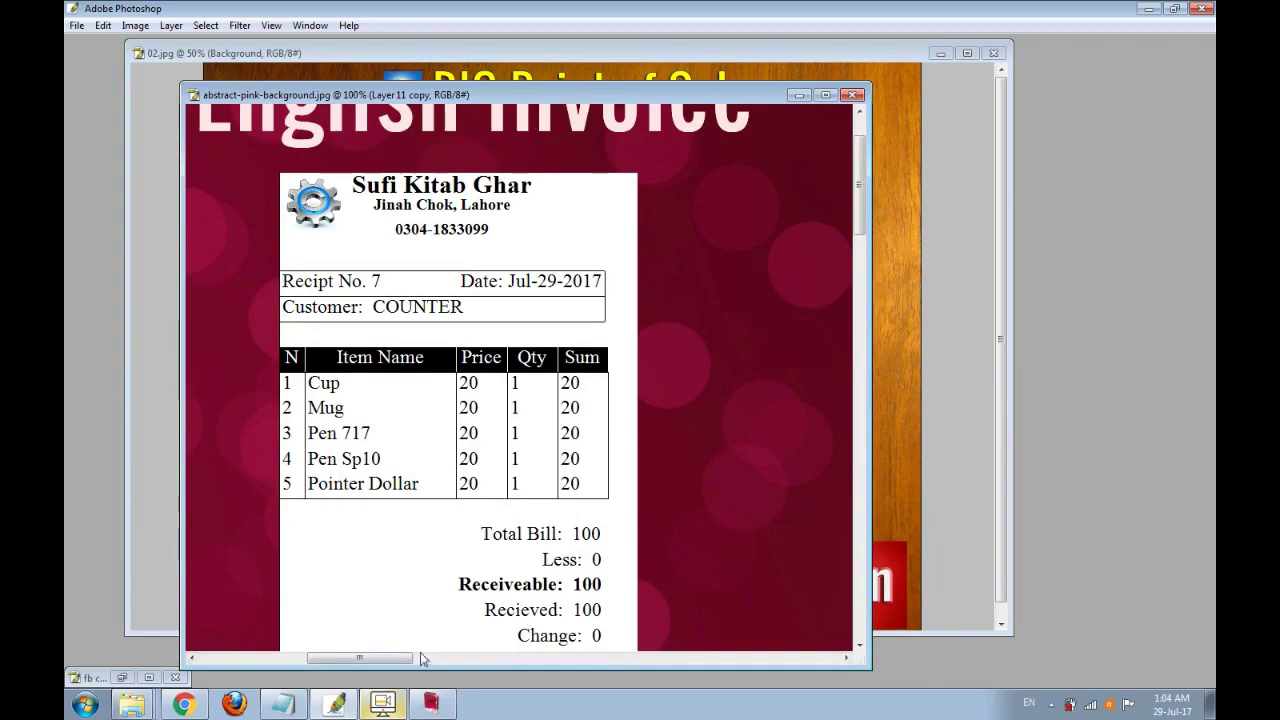
left_click_drag(403, 660, 296, 672)
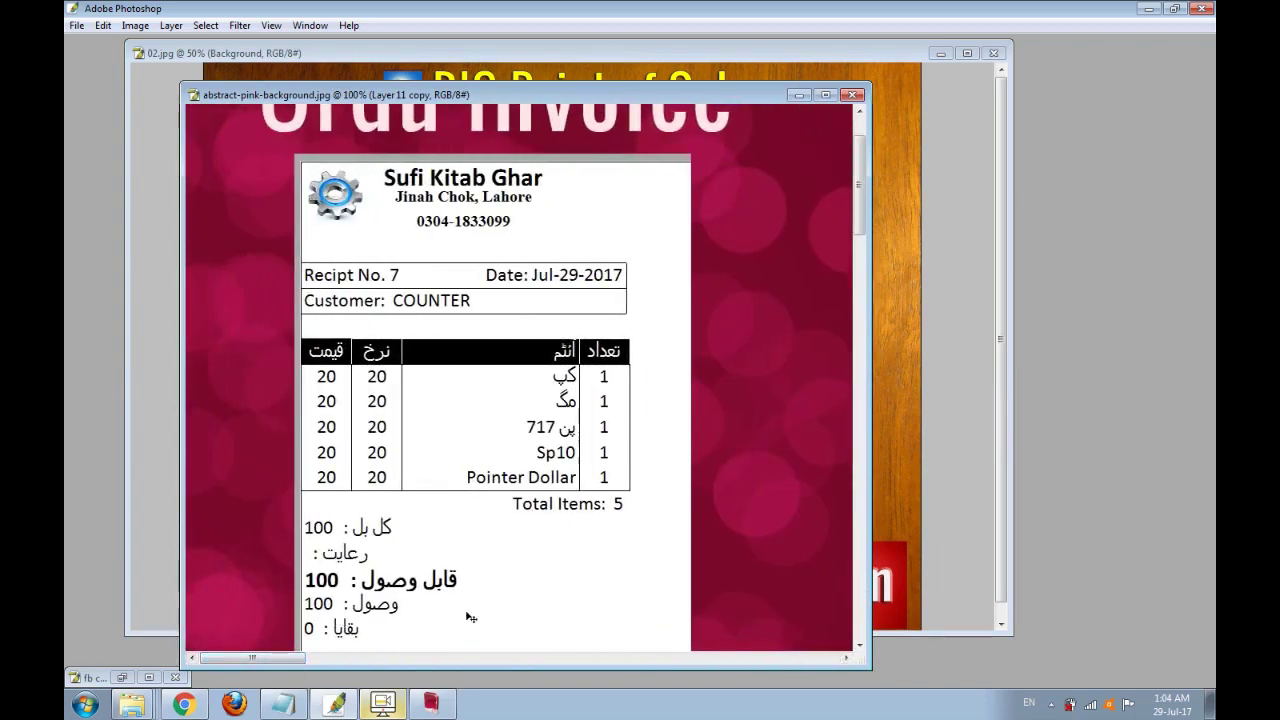
left_click_drag(288, 659, 545, 667)
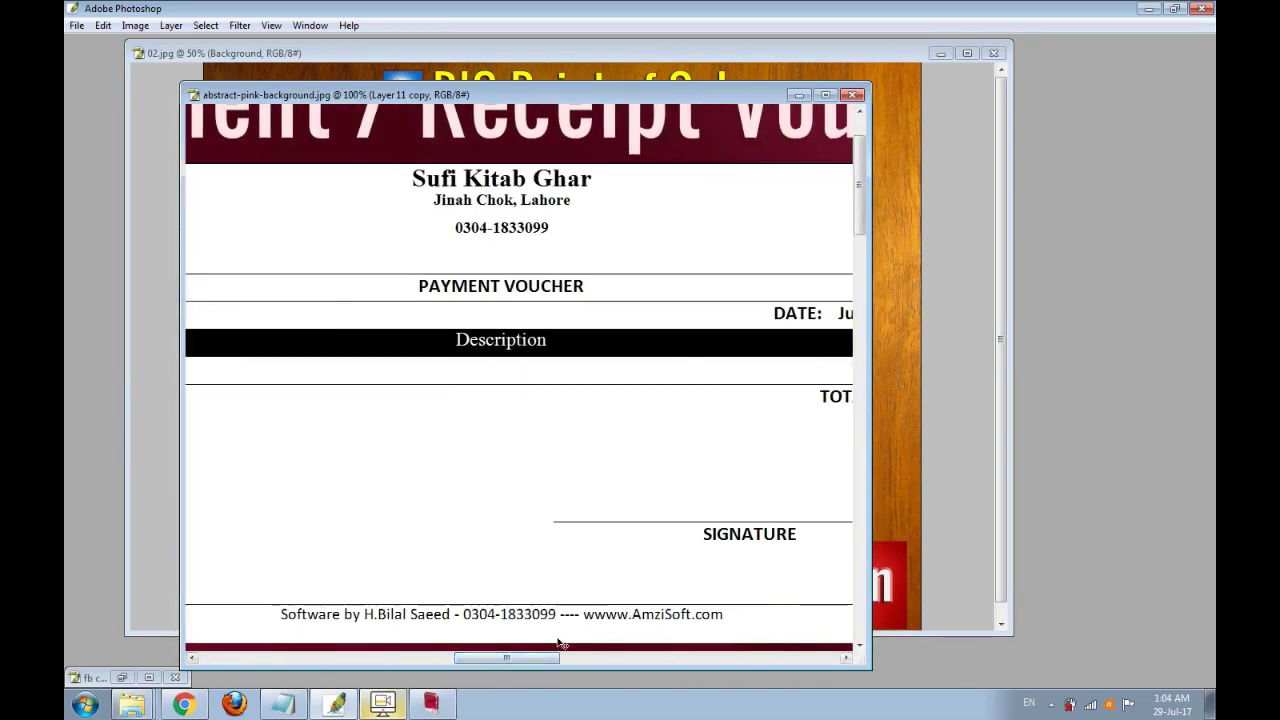
key("ctrl+minus")
key("ctrl+minus")
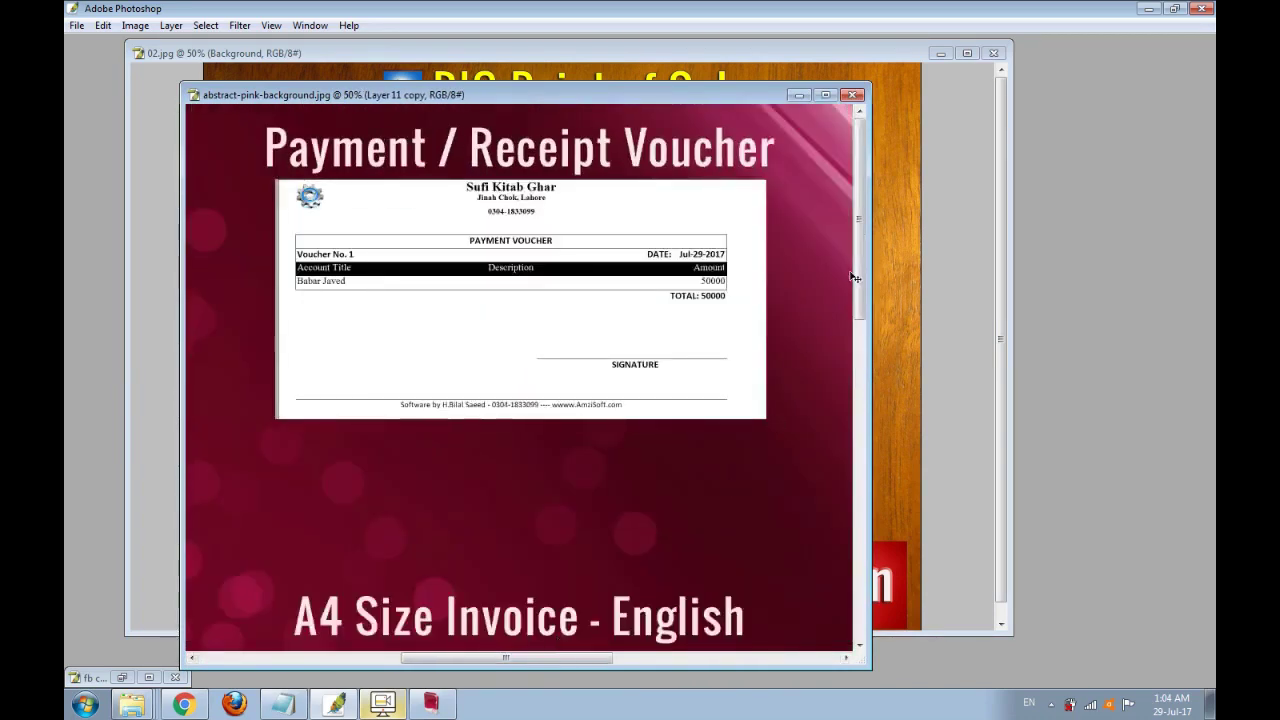
left_click_drag(857, 278, 866, 422)
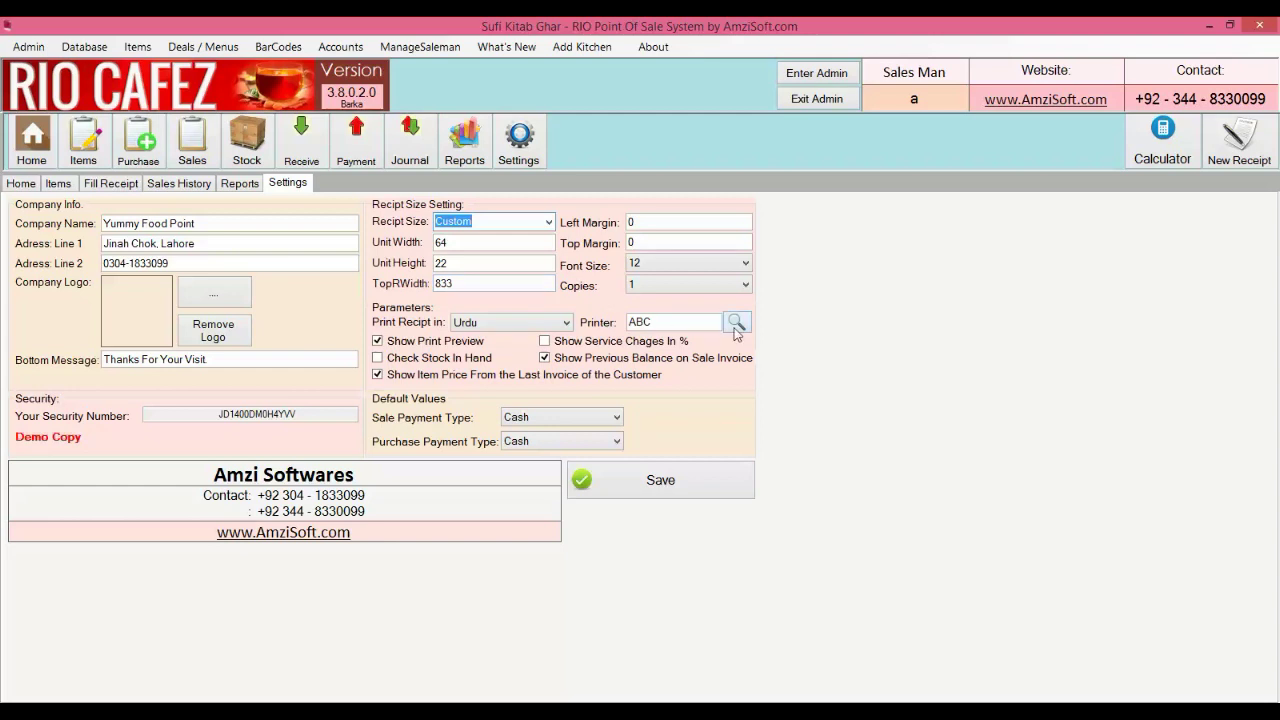
Choose Black Copper BC-85AC as the receipt printer
left_click(736, 322)
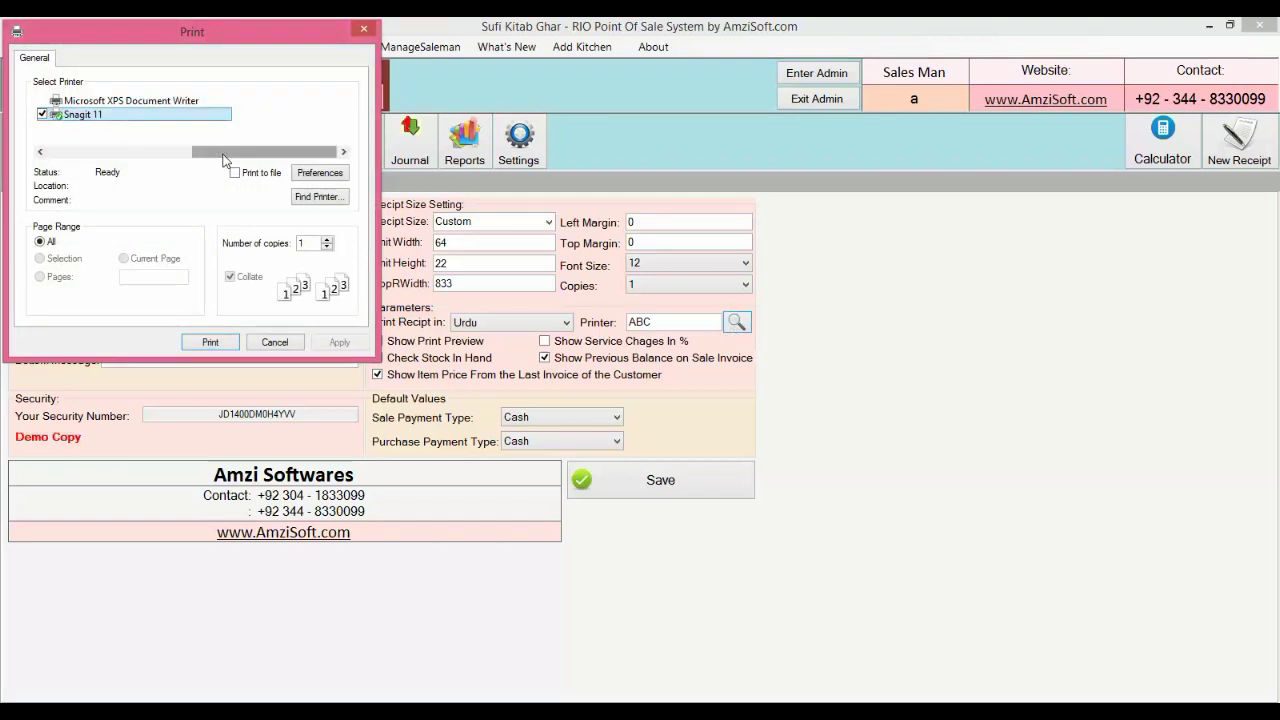
left_click(140, 151)
left_click(107, 101)
left_click(210, 342)
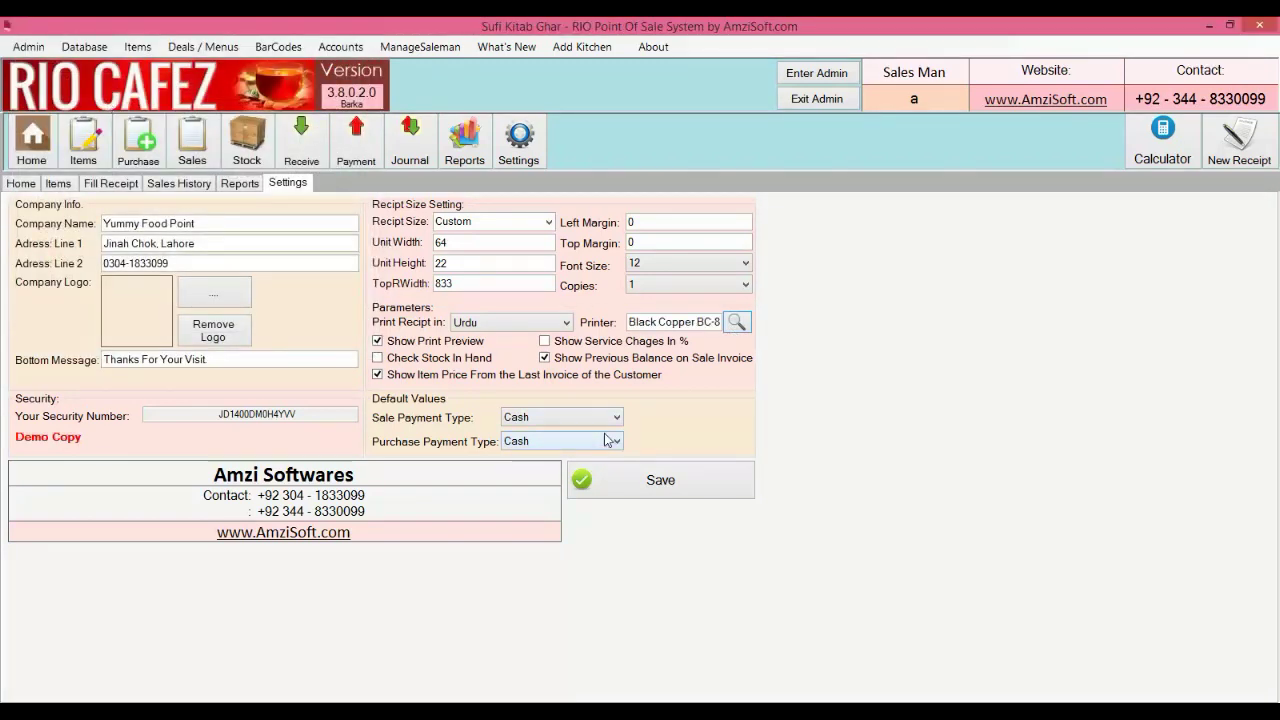
Save the settings and go to the Items list
left_click(669, 485)
left_click(686, 428)
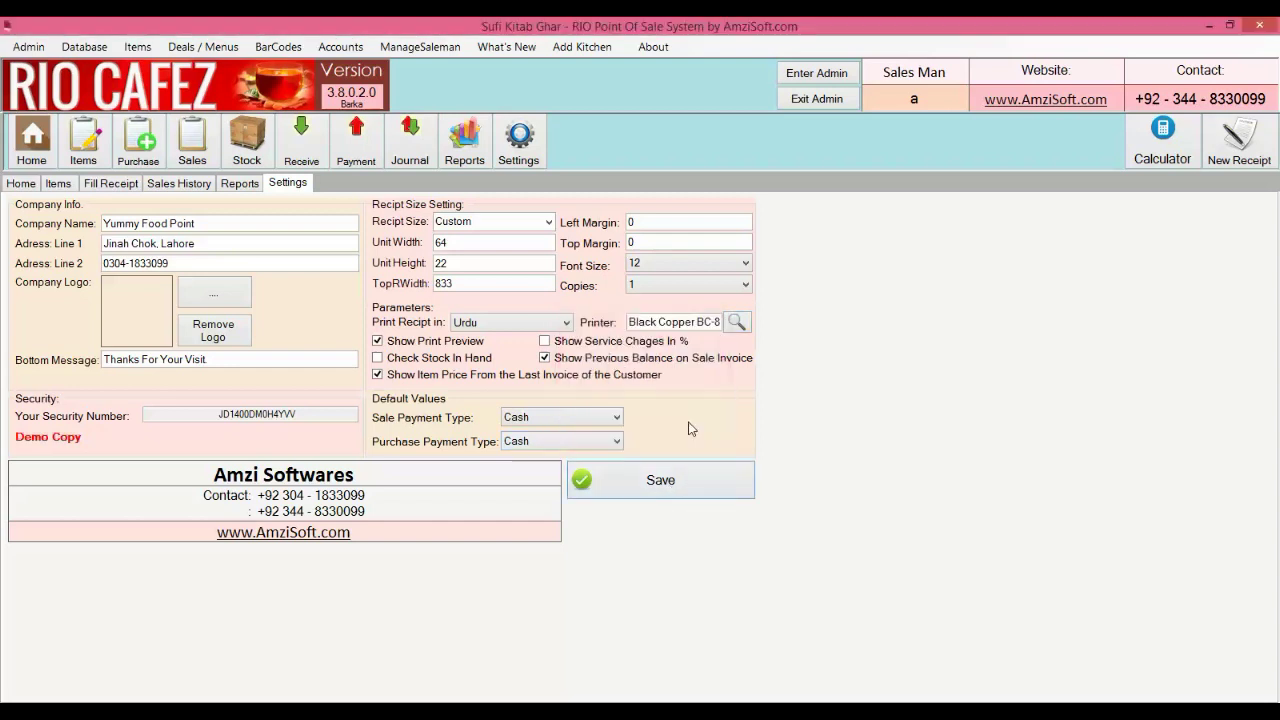
left_click(56, 184)
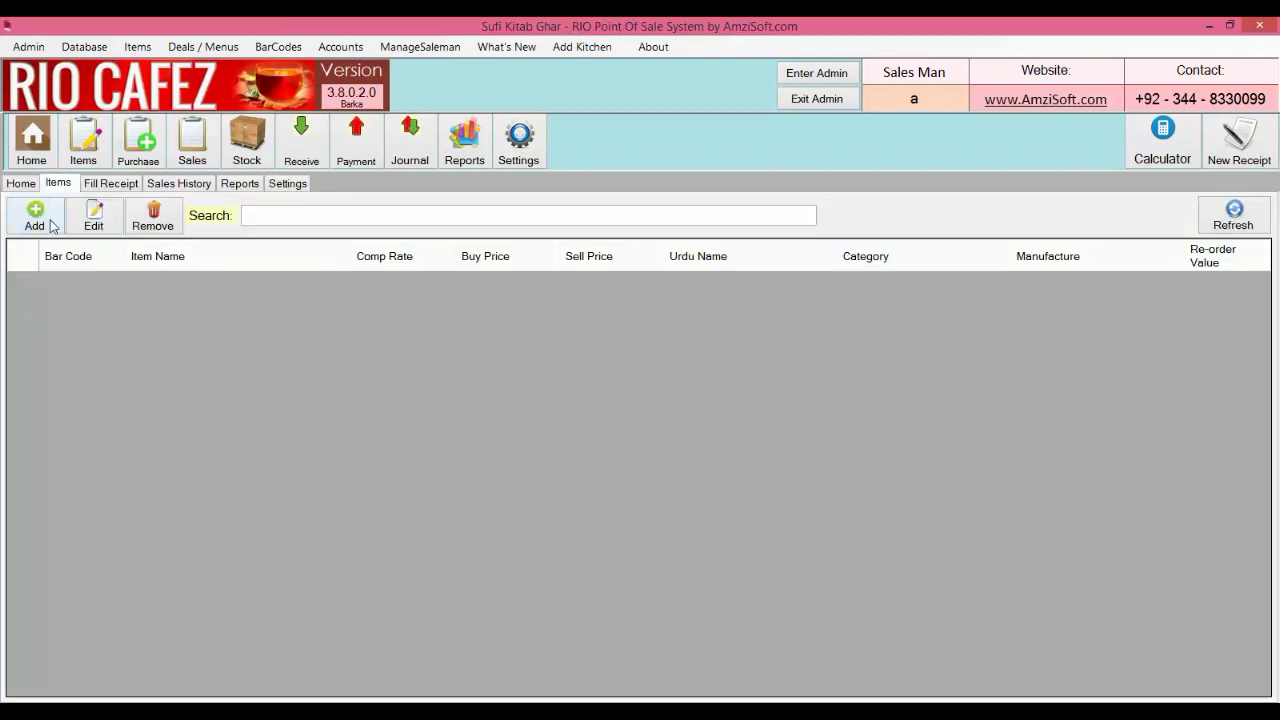
Start a new item TEA CUP with Urdu name چائے کپ and the tea-cup picture 06
left_click(52, 225)
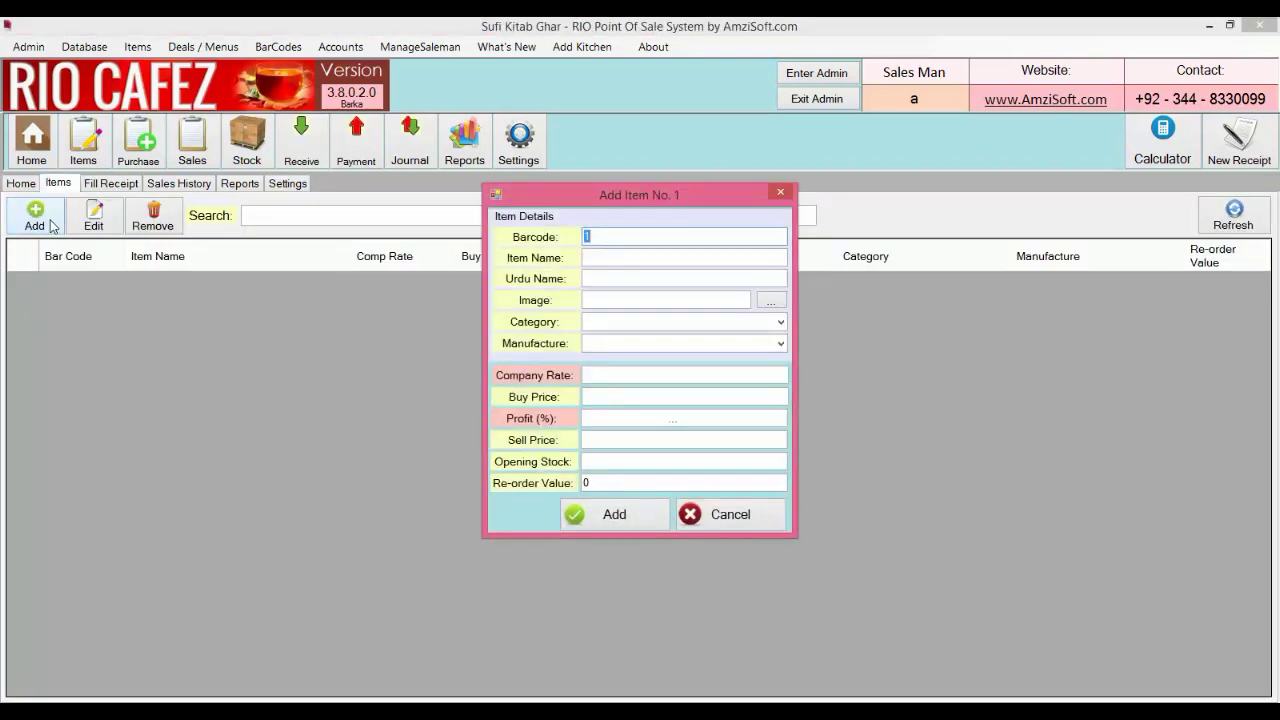
left_click(628, 256)
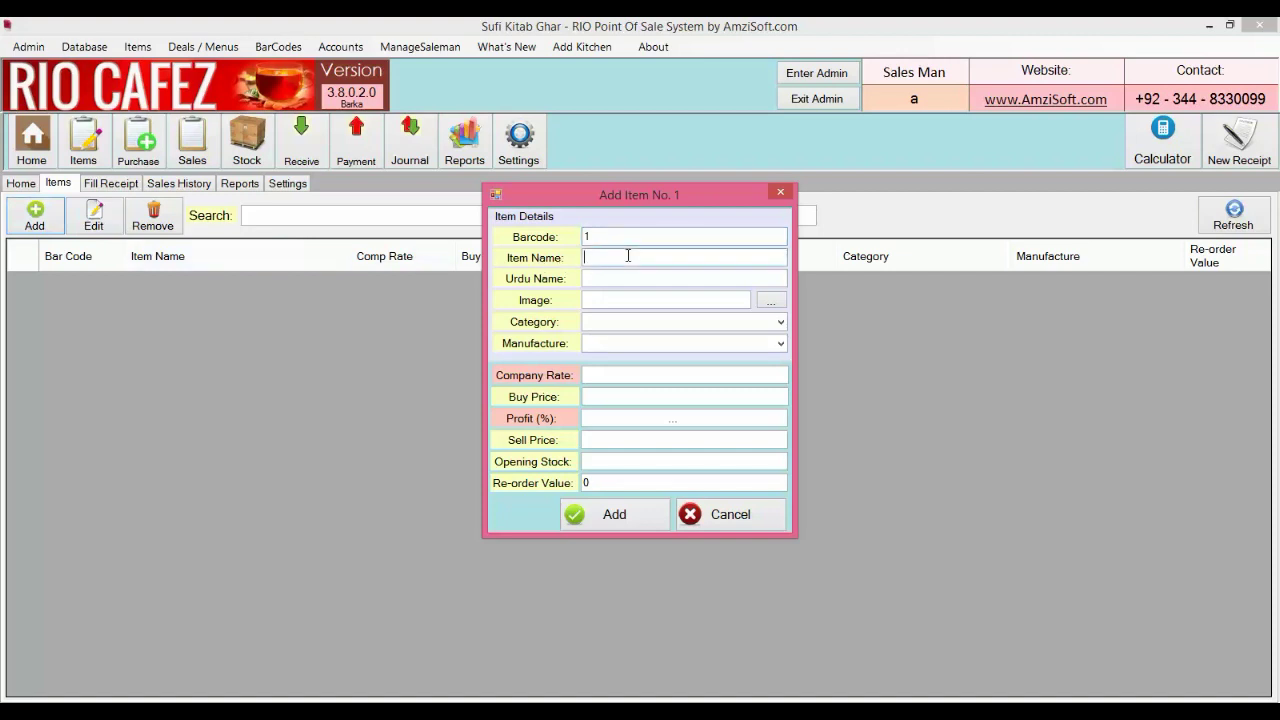
type("TEA CUP")
key("Tab")
key("super+space")
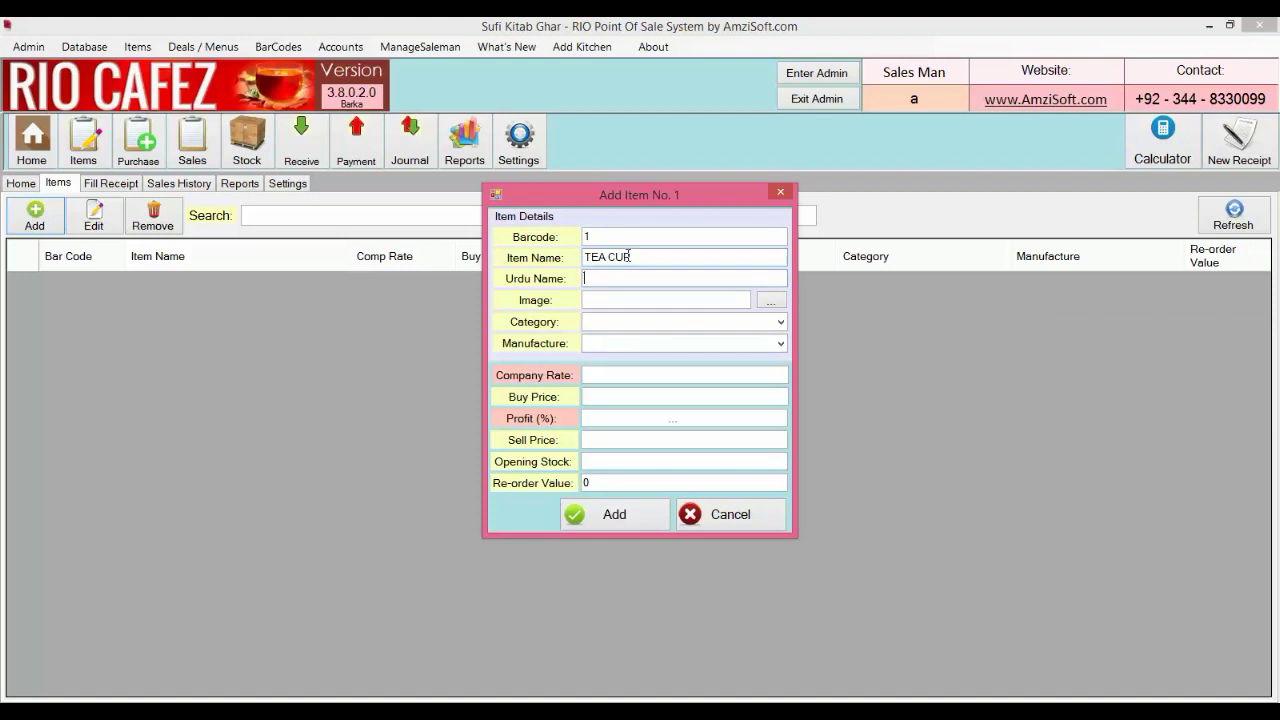
type("چائے کپ")
key("super+space")
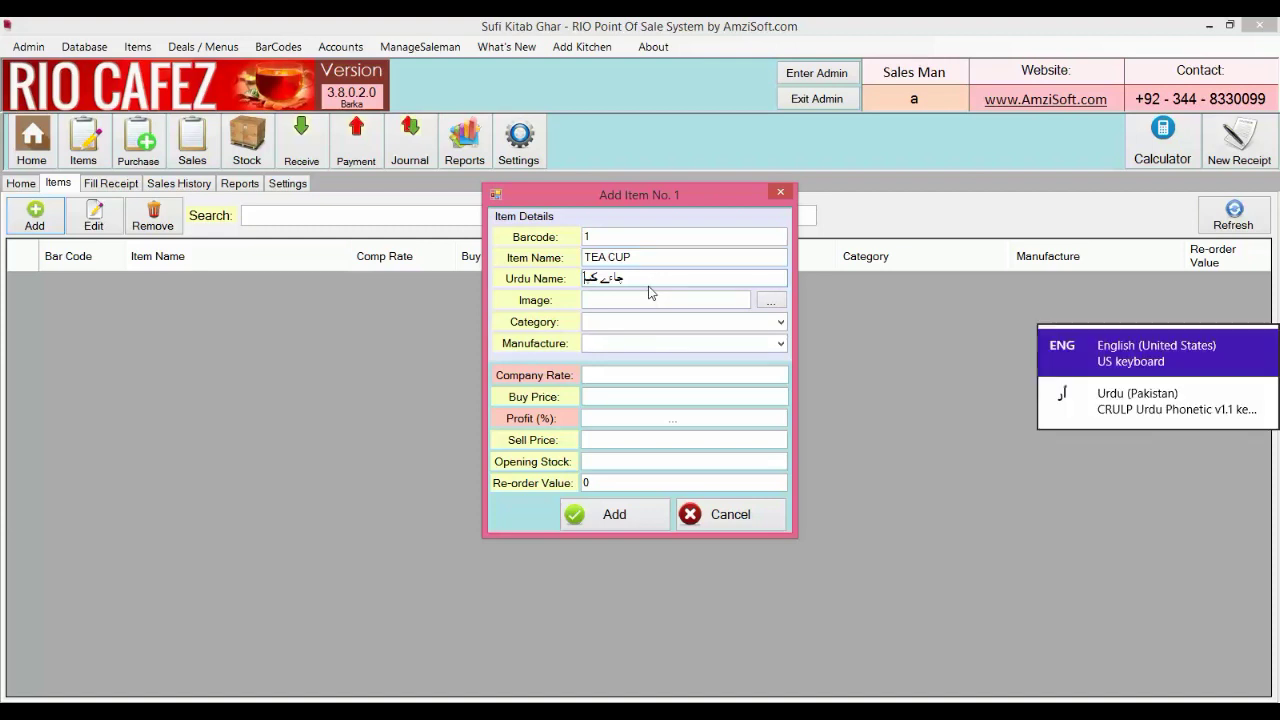
left_click(770, 300)
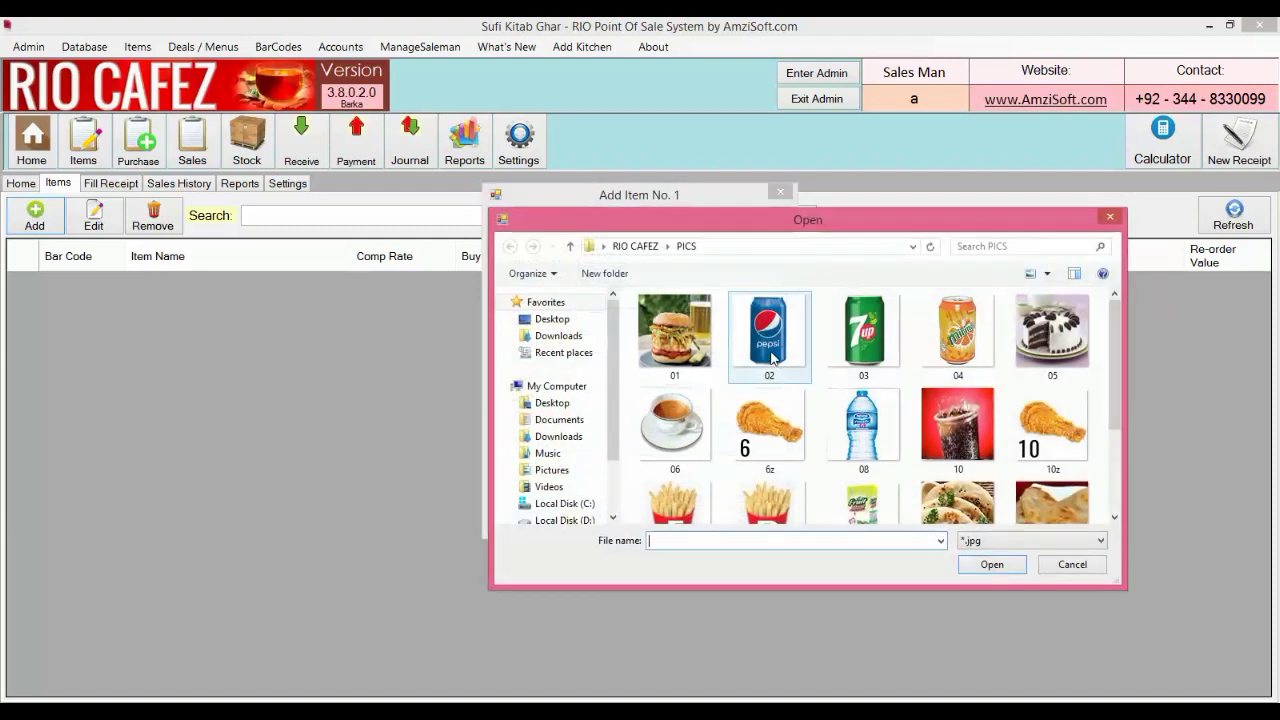
left_click(675, 428)
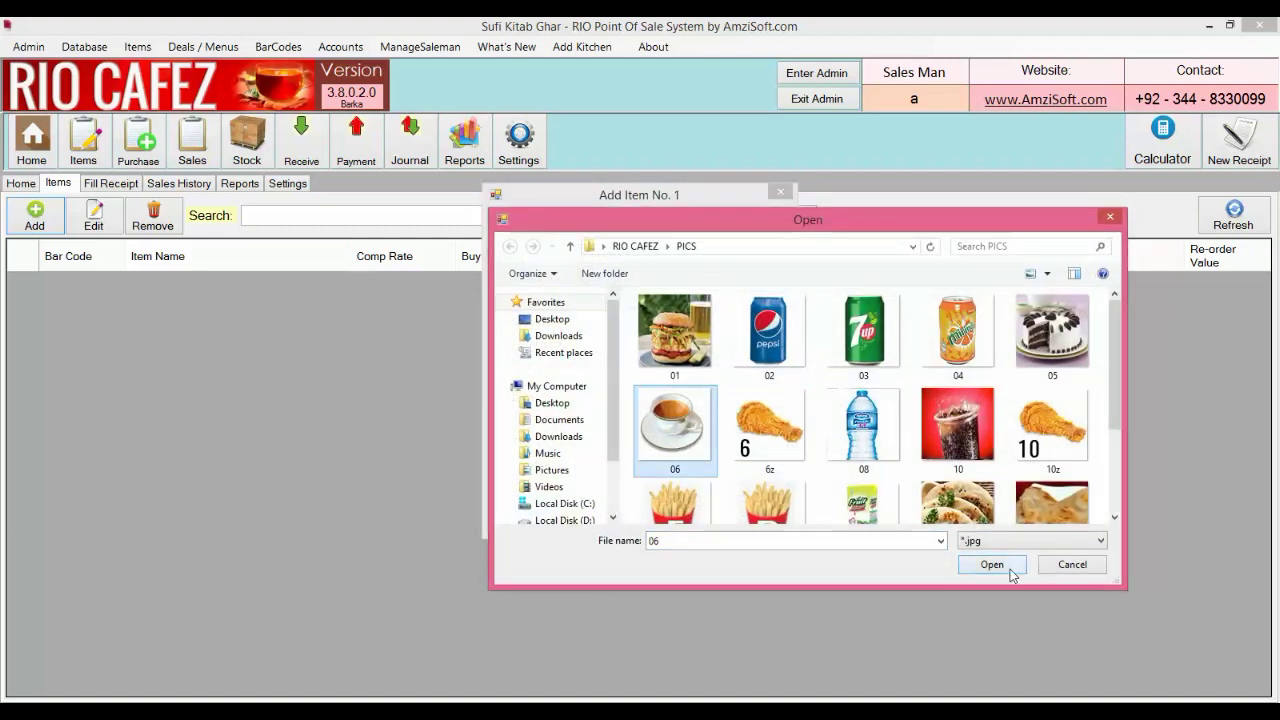
left_click(1010, 566)
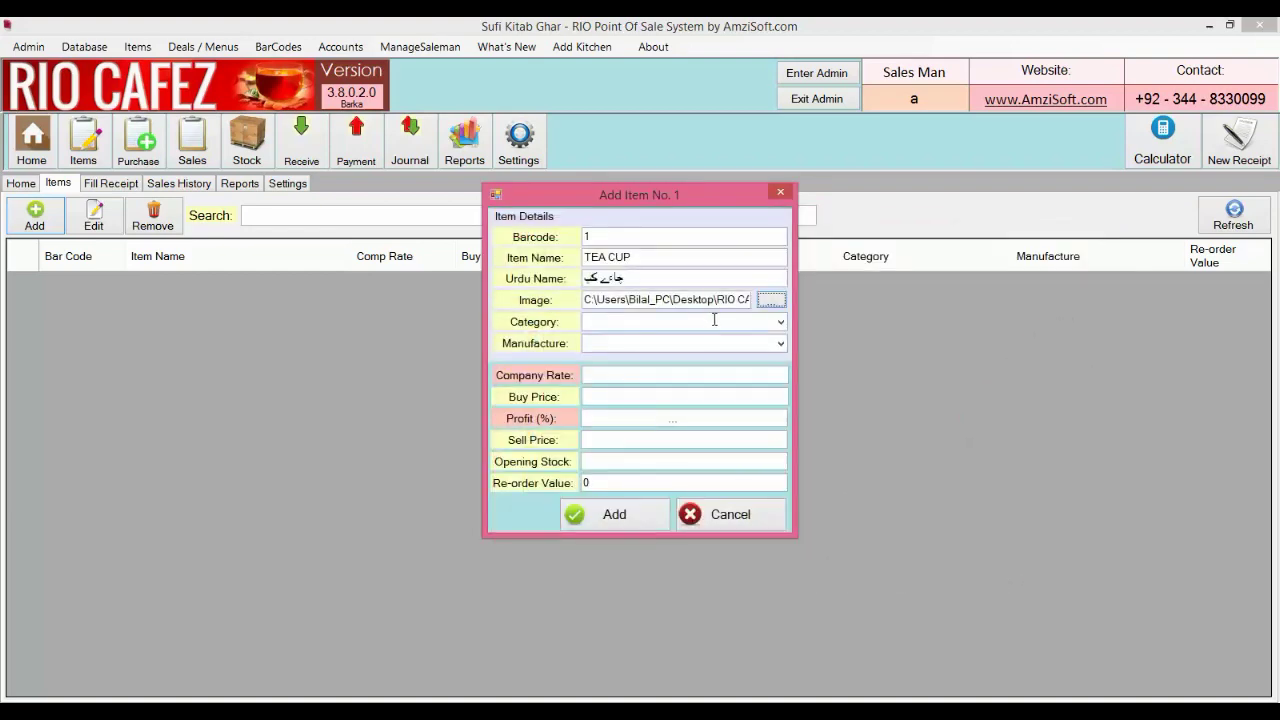
Enter category DRINKS, manufacturer MIX and company rate 0
left_click(714, 320)
type("DRINKS")
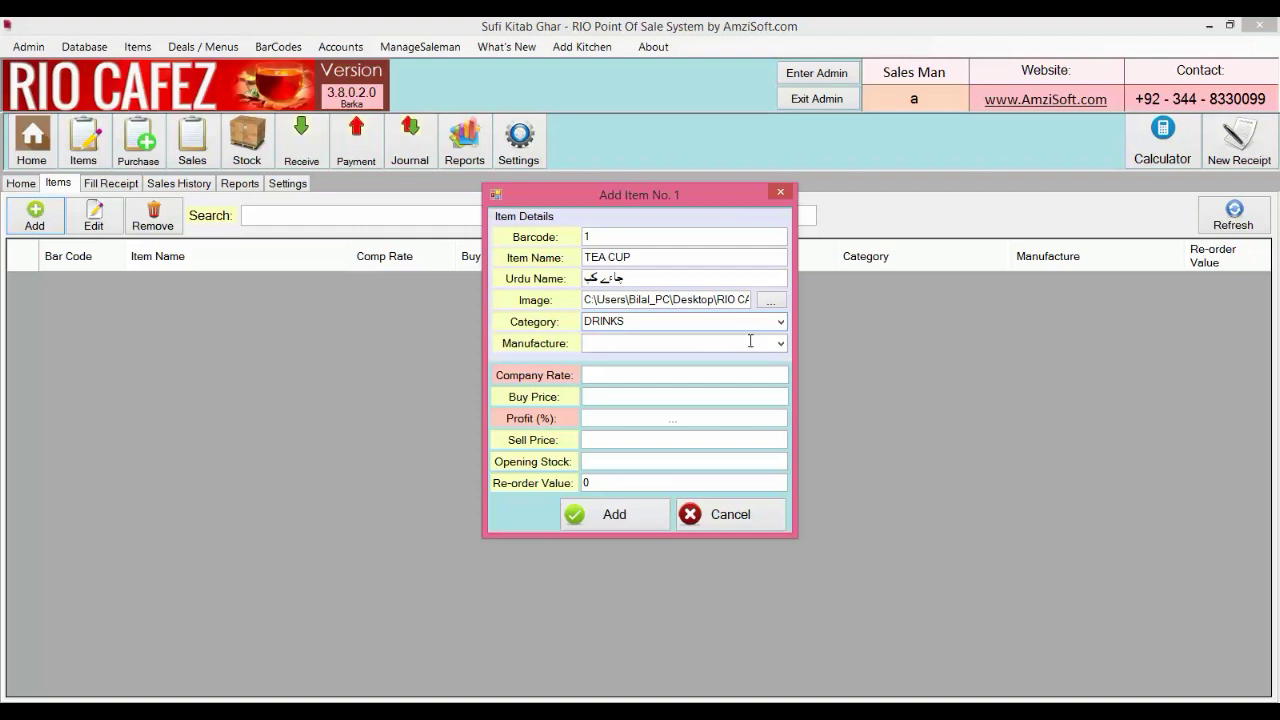
left_click(750, 342)
type("MIX")
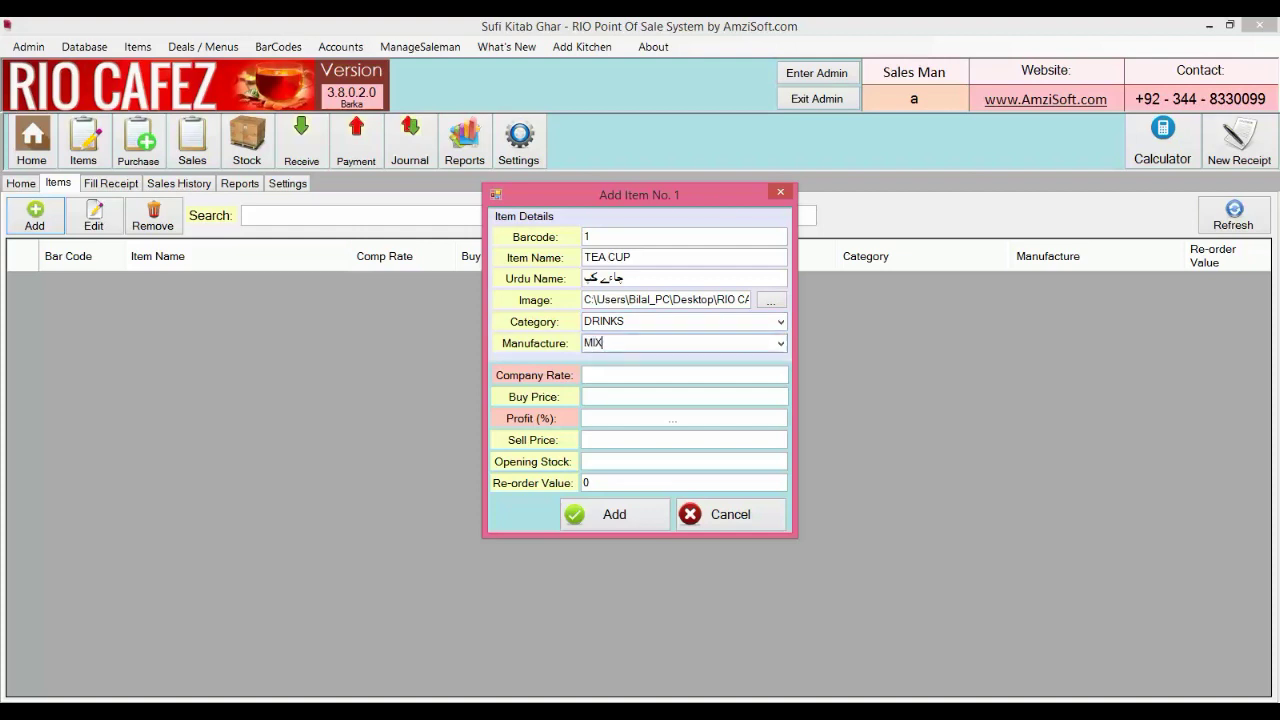
left_click(745, 374)
type("0")
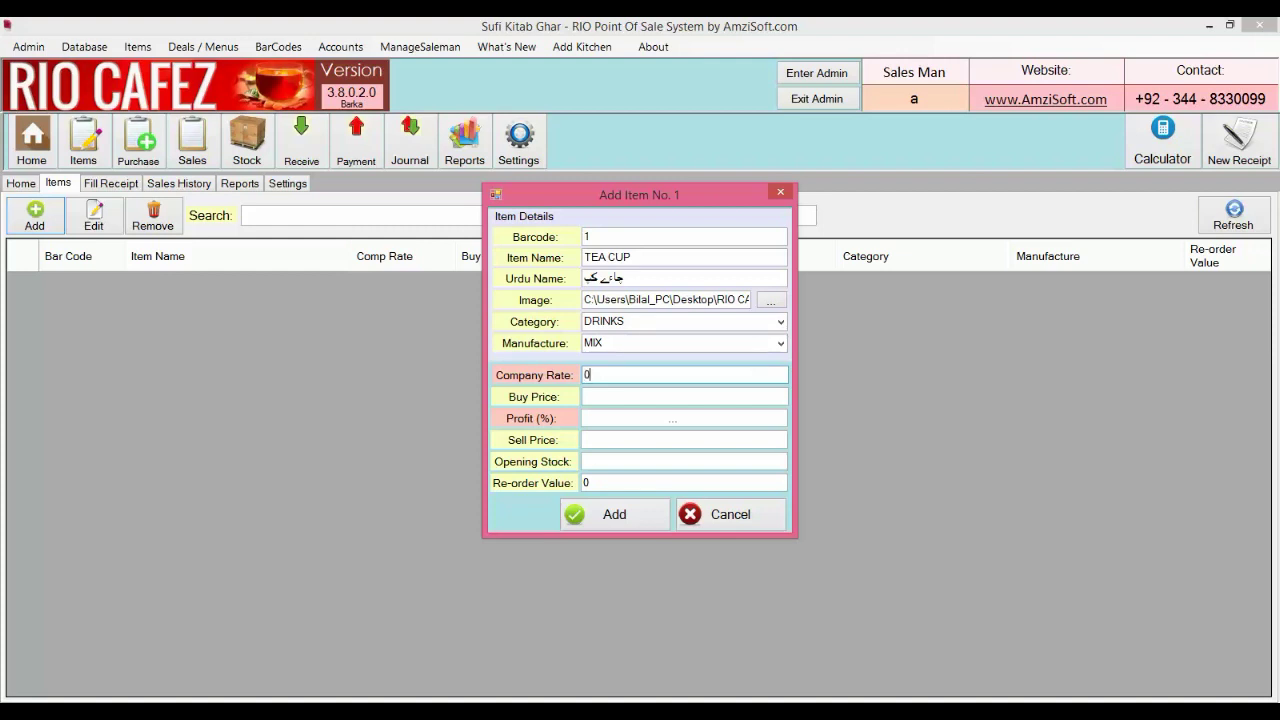
Enter buy price 20, sell price 30 and opening stock 100 for TEA CUP
left_click(677, 400)
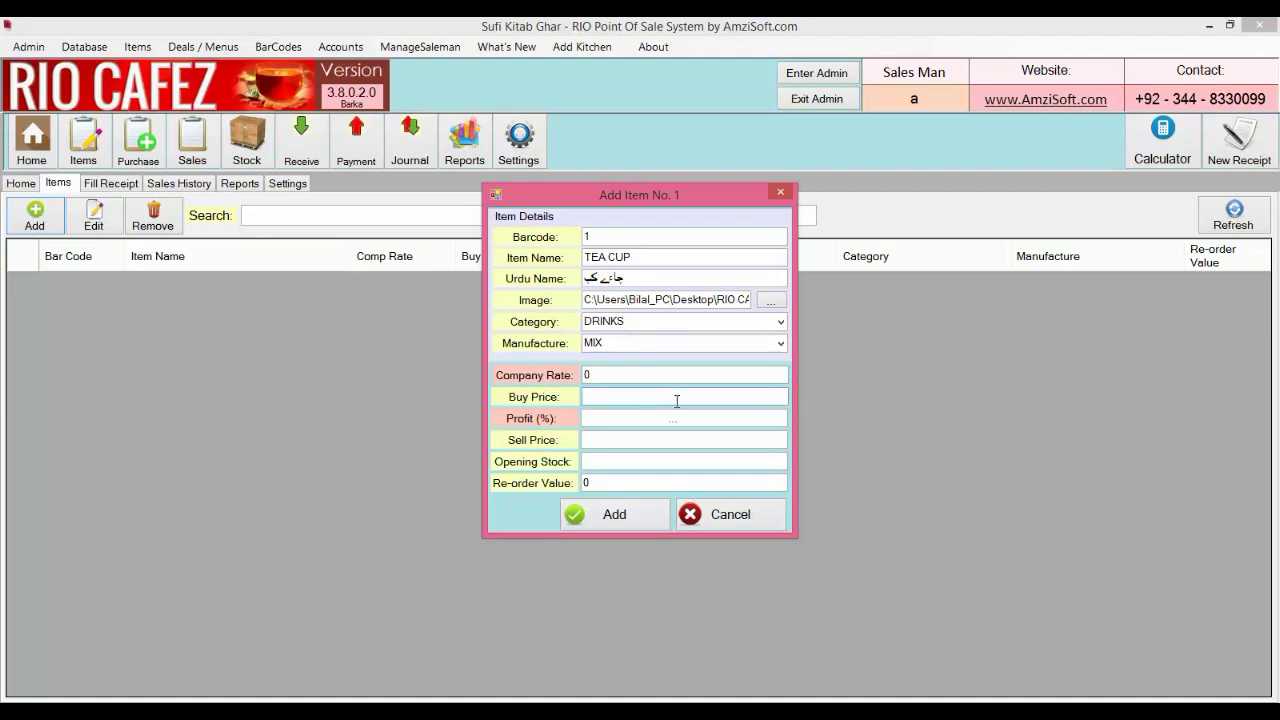
type("20")
left_click(641, 440)
type("30")
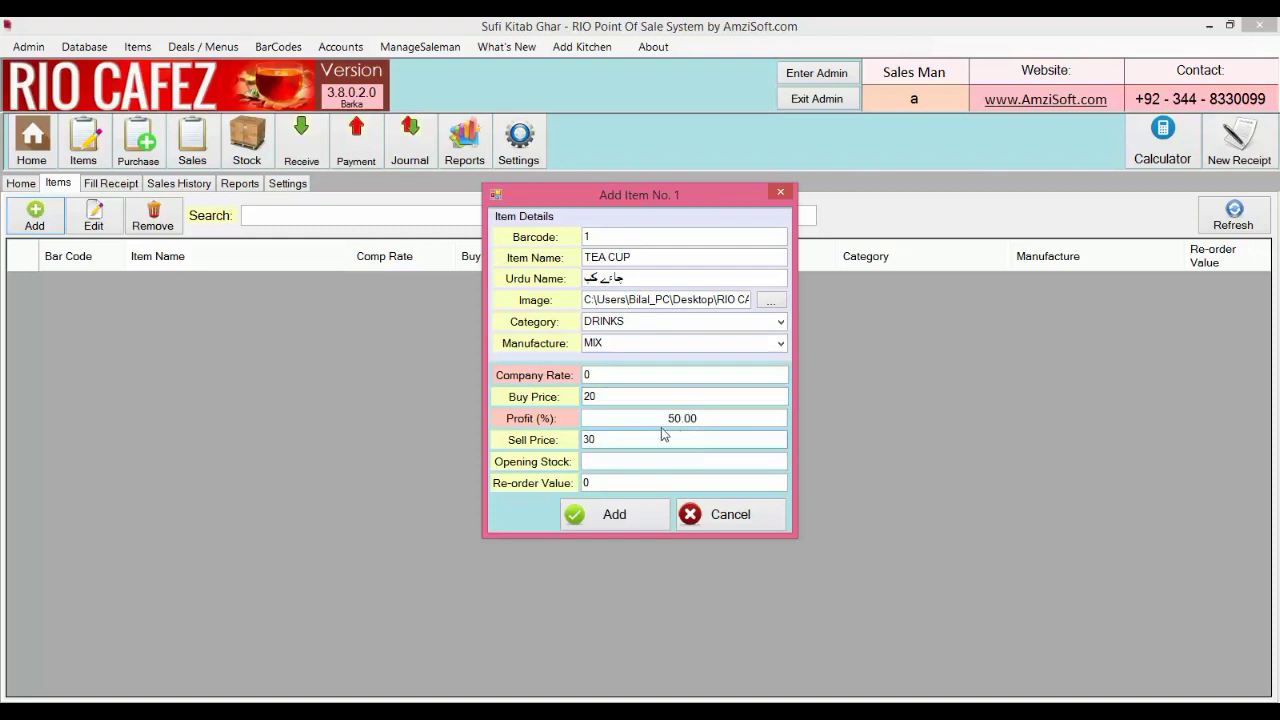
left_click(659, 420)
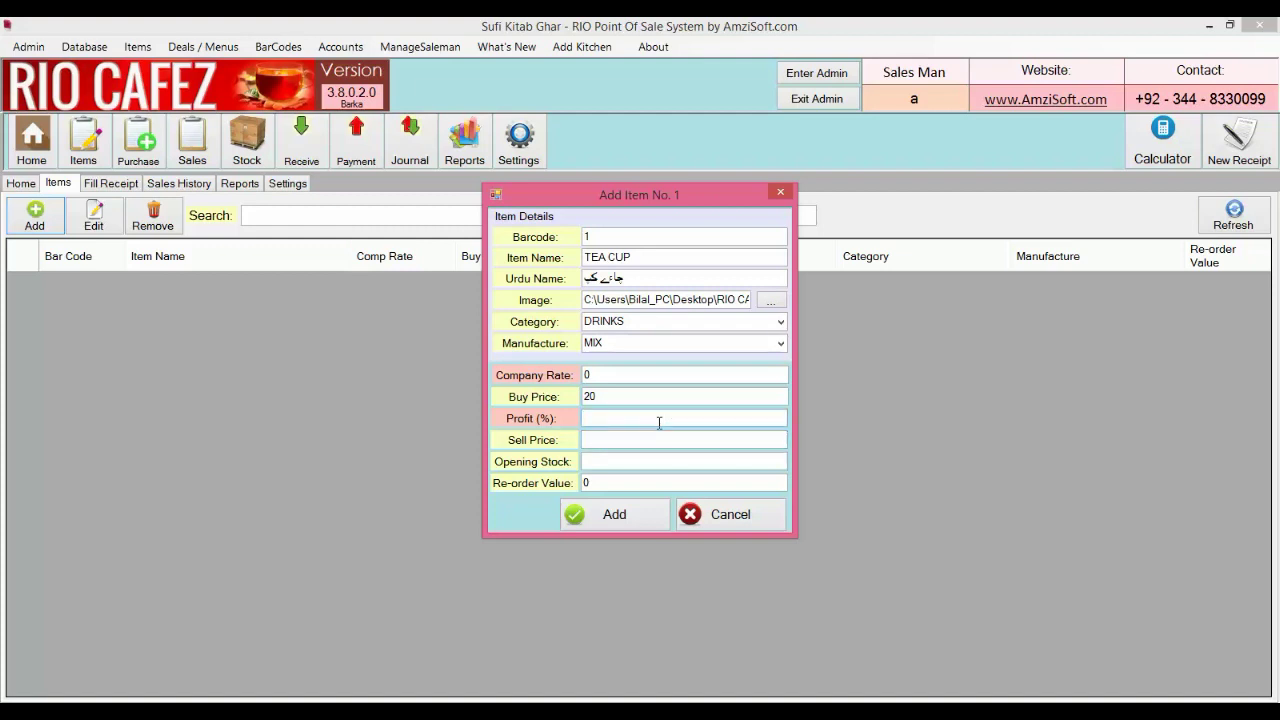
type("20")
left_click(624, 439)
key("BackSpace")
key("BackSpace")
key("BackSpace")
key("BackSpace")
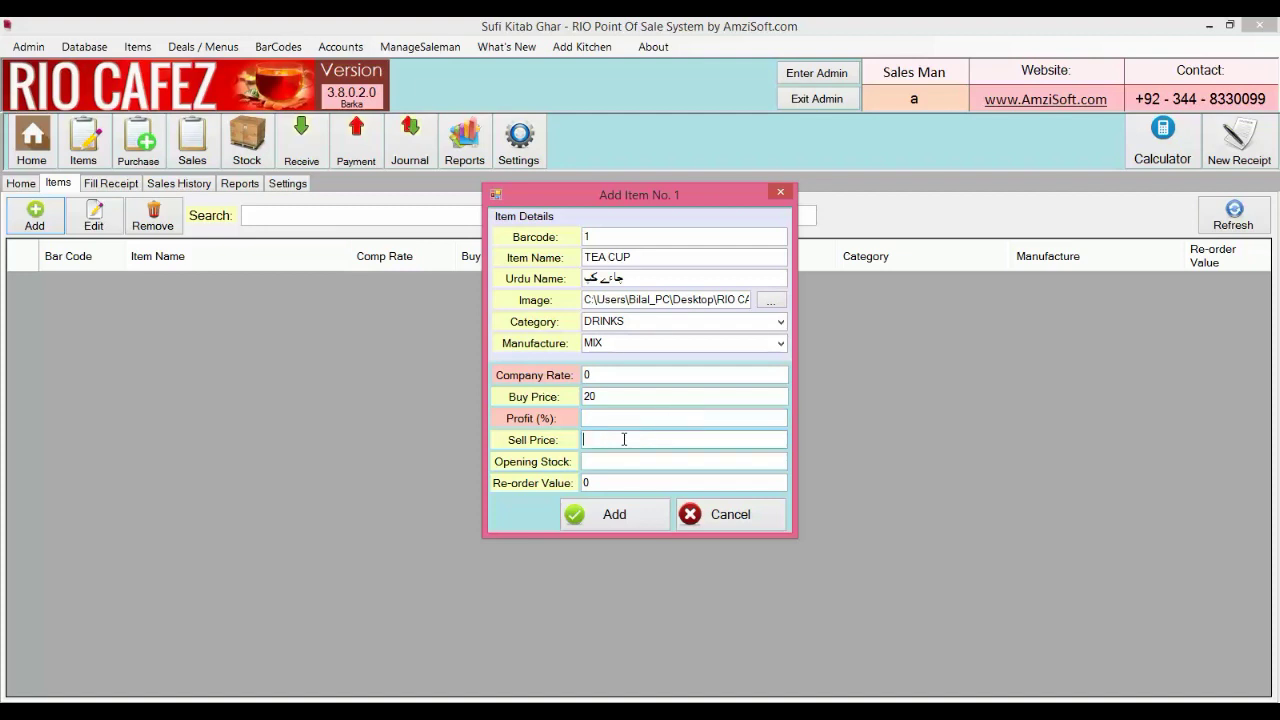
type("30")
left_click(616, 461)
type("100")
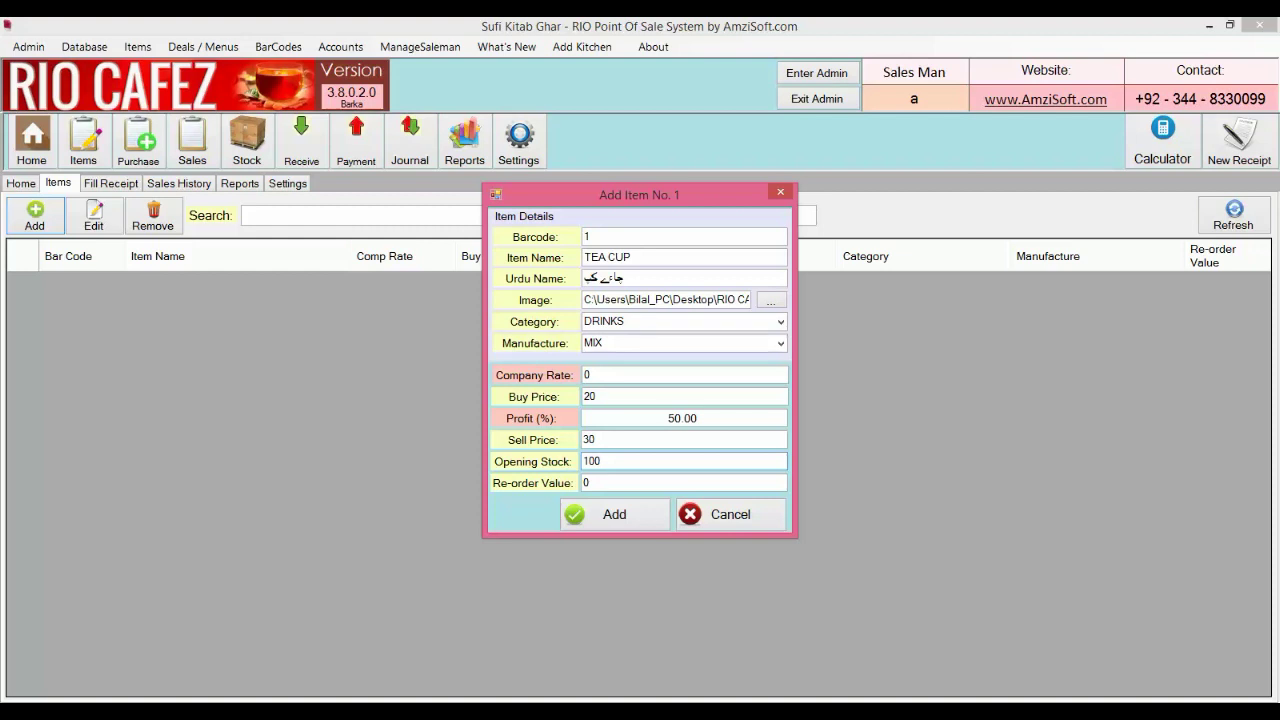
Save TEA CUP to the item list and close the add-item form
left_click(629, 487)
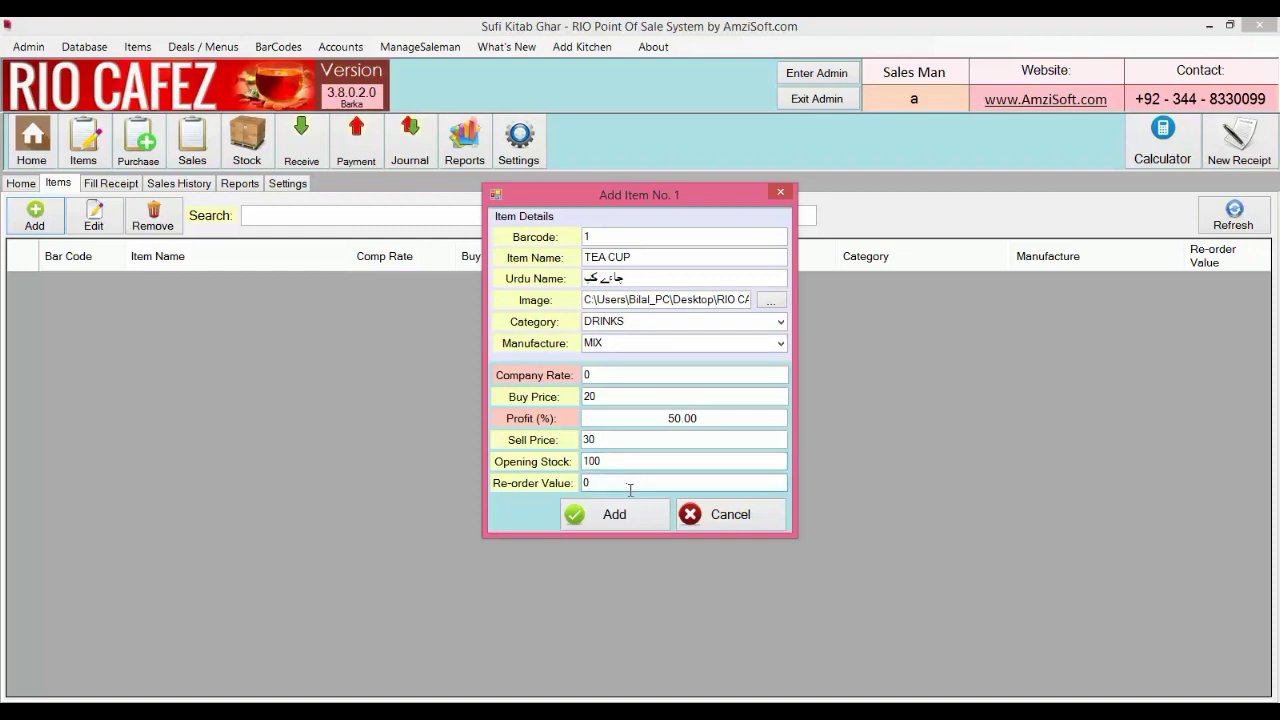
left_click(620, 514)
left_click(720, 514)
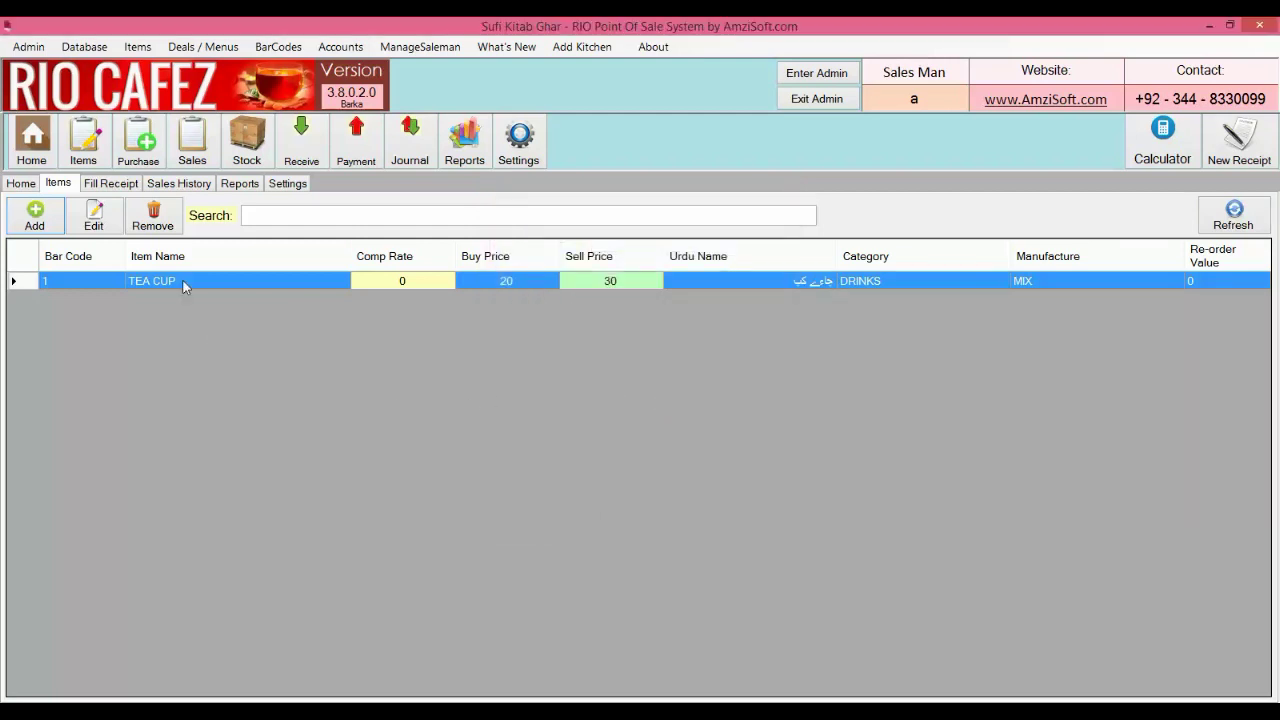
left_click(122, 188)
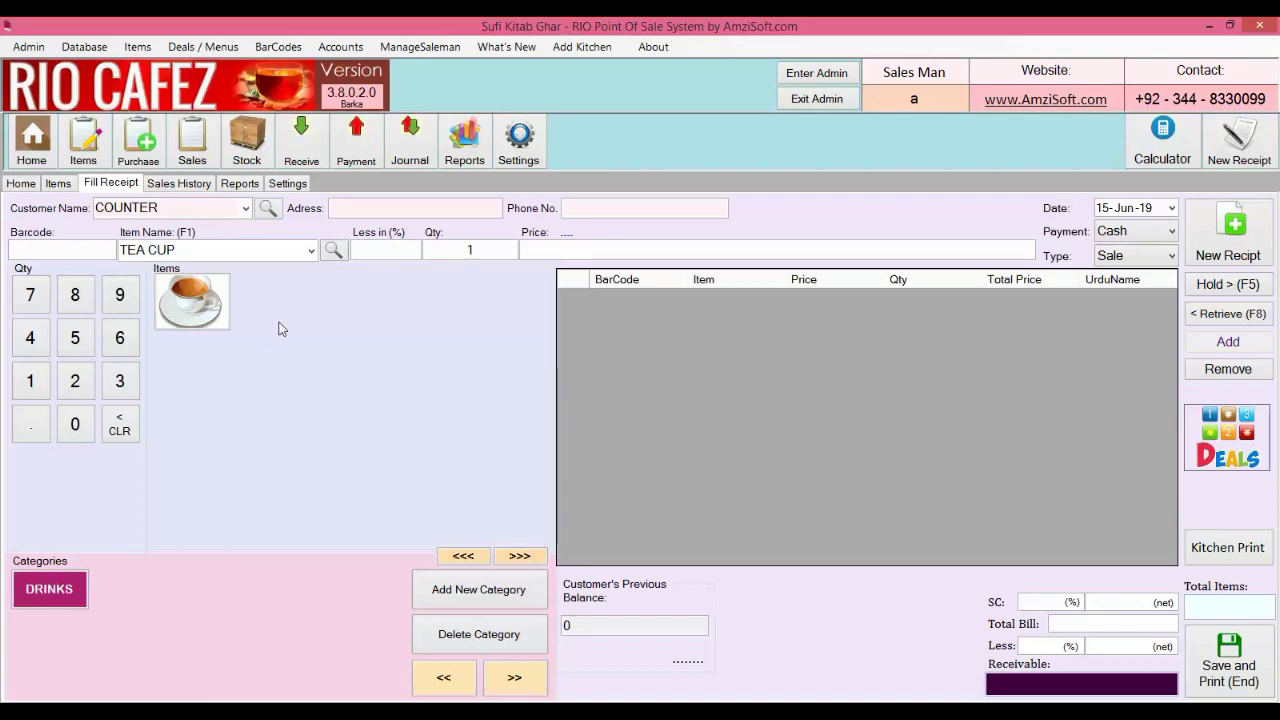
left_click(62, 184)
Start item 2 named TUC half Roll and attach the tuc picture
left_click(58, 222)
left_click(621, 255)
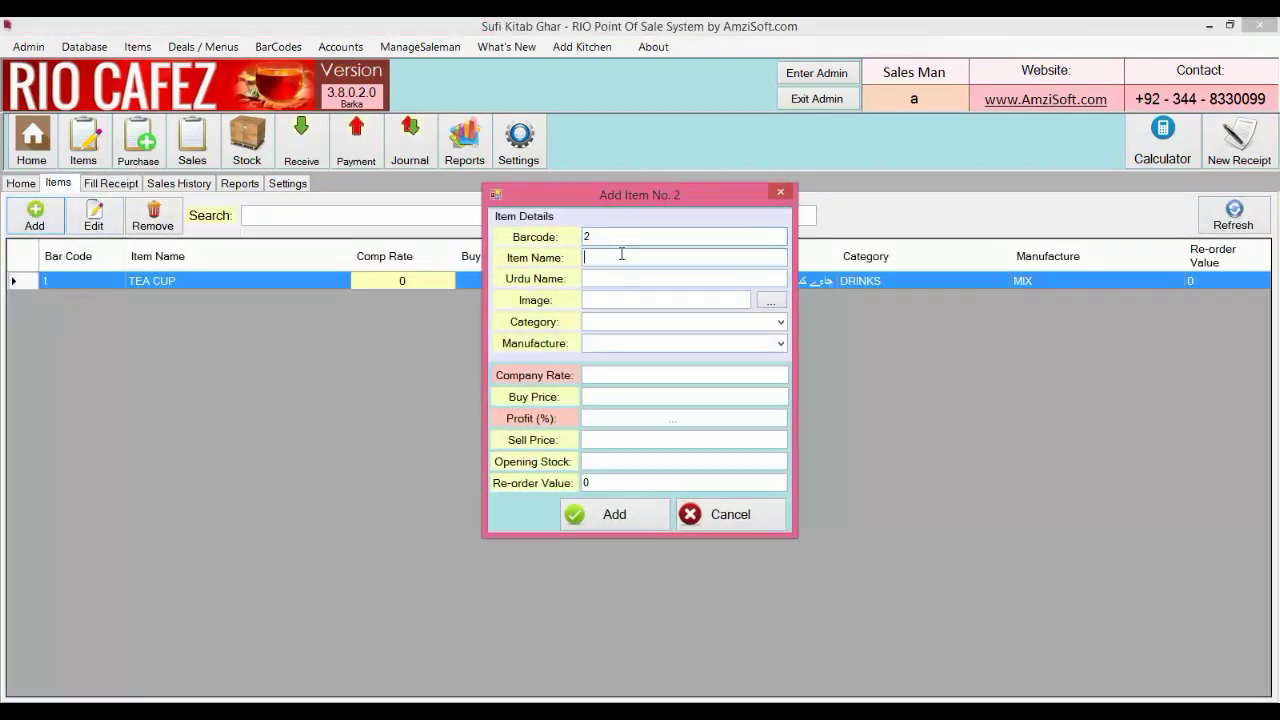
type("TUC half Roll")
key("Tab")
type("..")
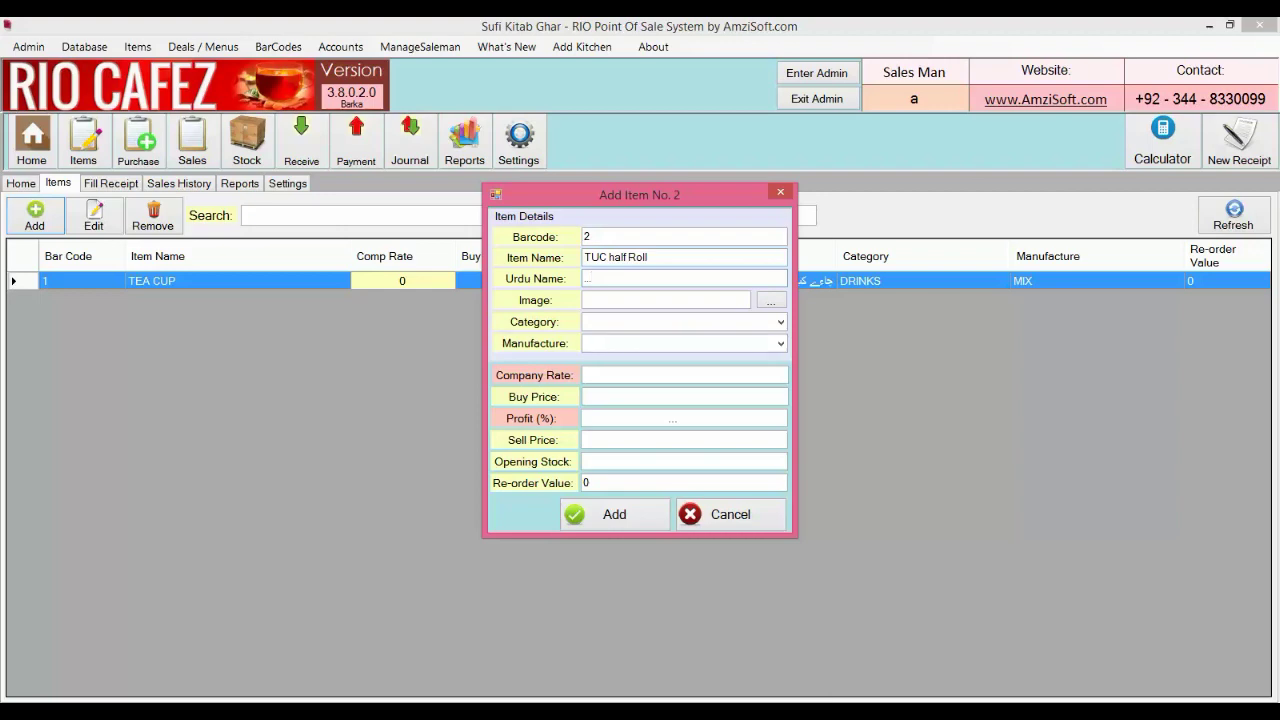
left_click(770, 300)
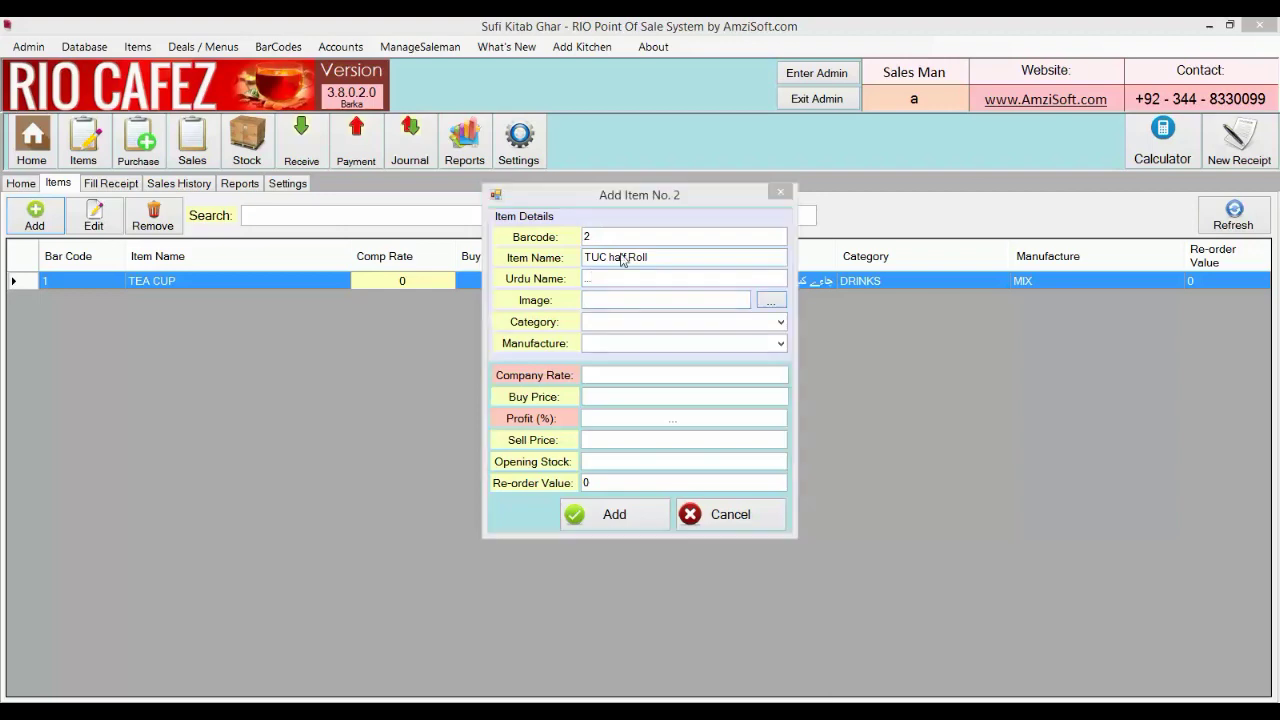
left_click_drag(1119, 345, 1132, 468)
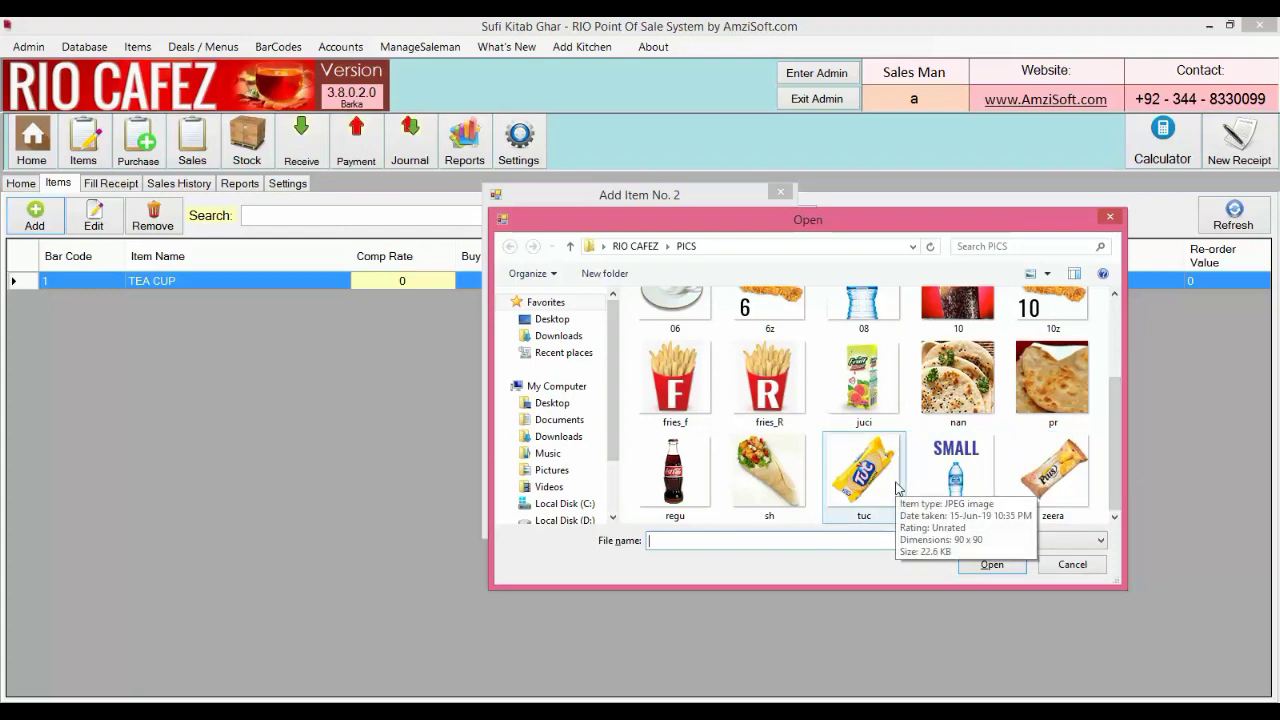
left_click(897, 488)
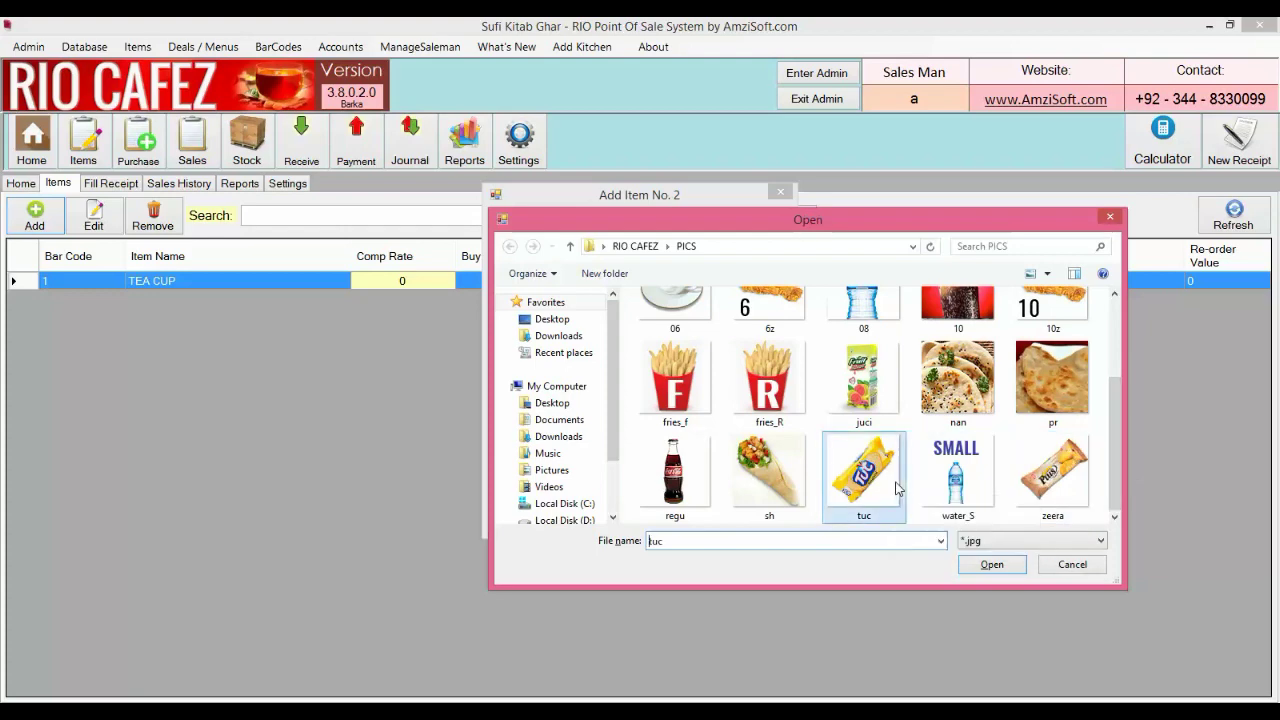
left_click(988, 565)
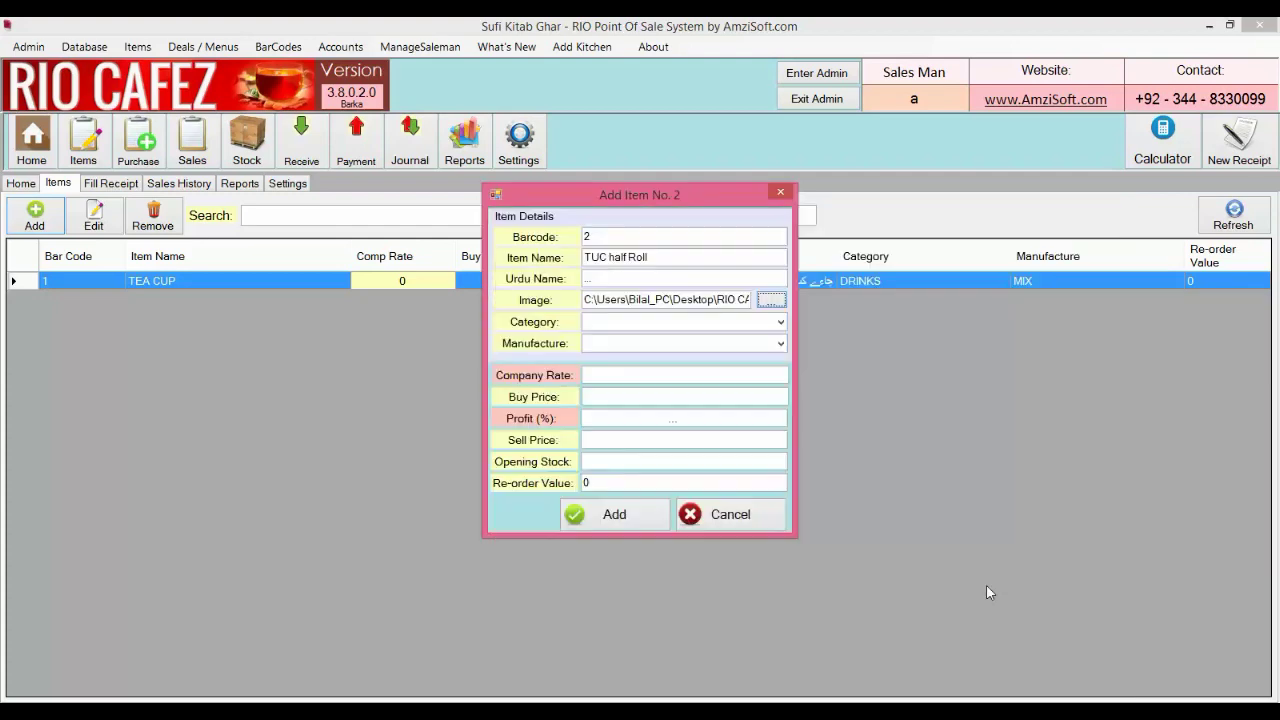
Enter category Bicuites, manufacturer LU and company rate 0
left_click(654, 321)
type("Bicuites")
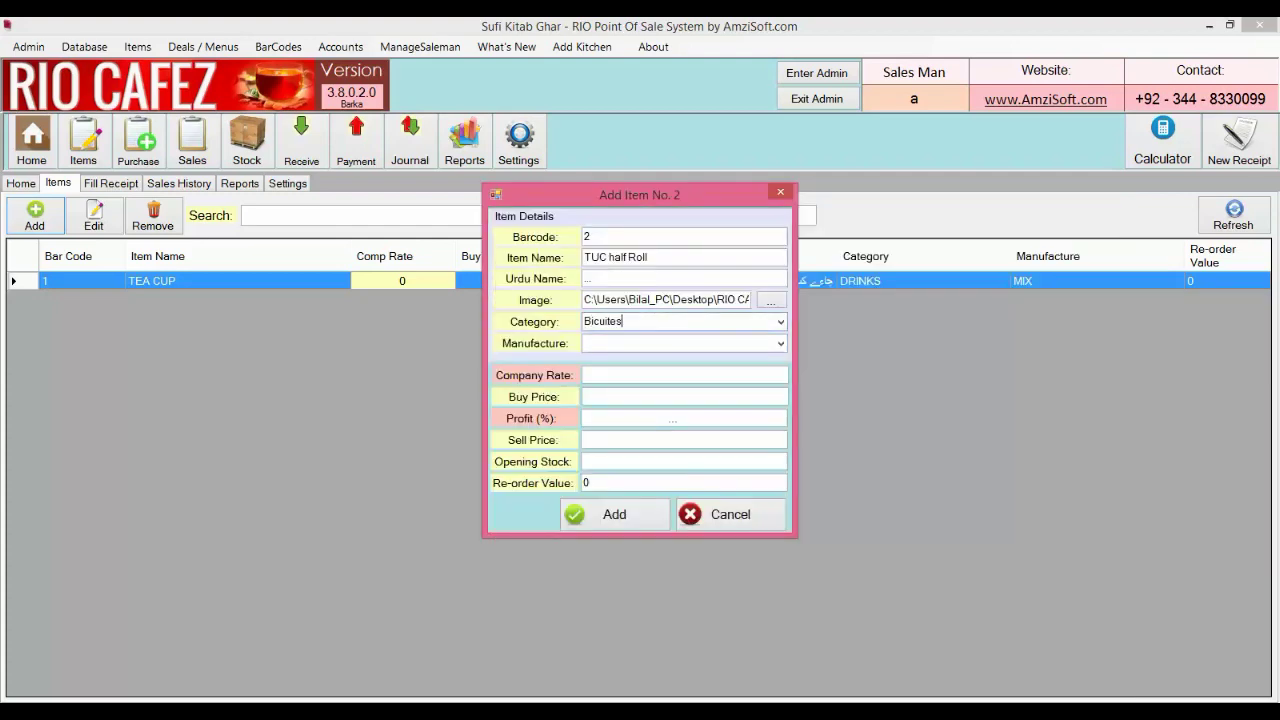
left_click(680, 341)
type("L")
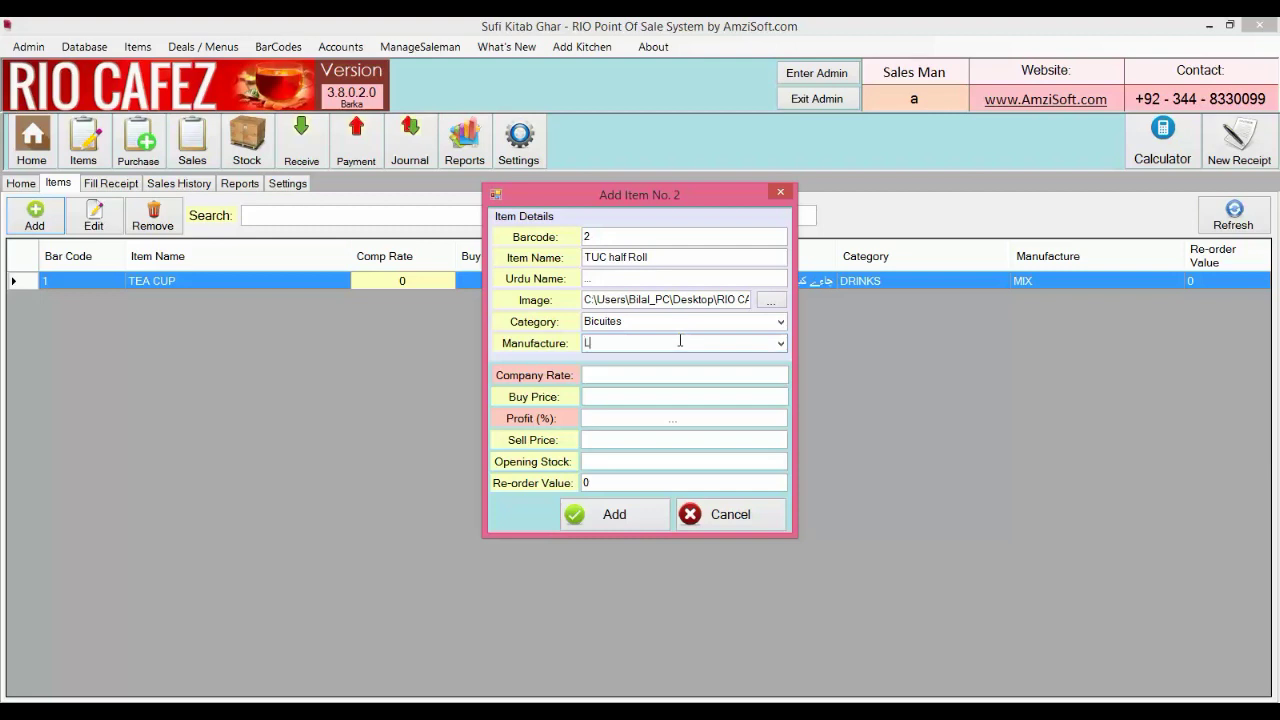
type("U")
left_click(692, 374)
type("0")
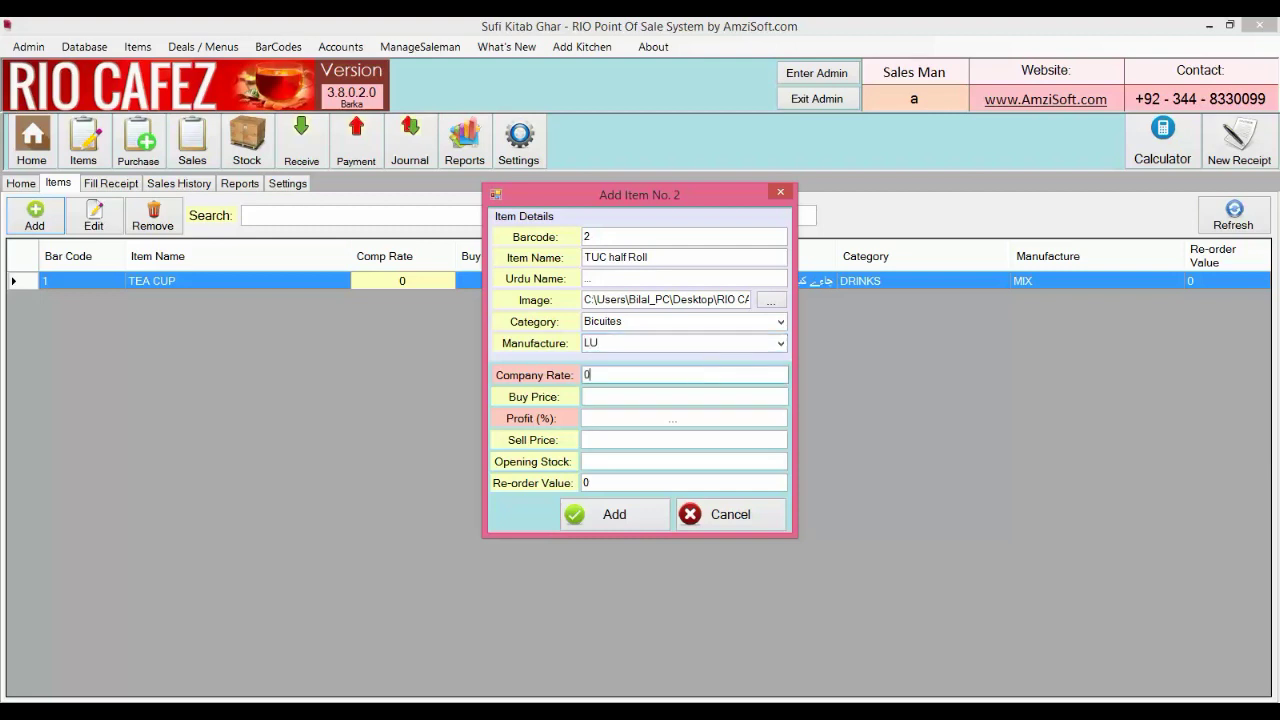
Set buy price 15, sell price 20, opening stock 100 and save the item
left_click(684, 396)
type("15")
key("Tab")
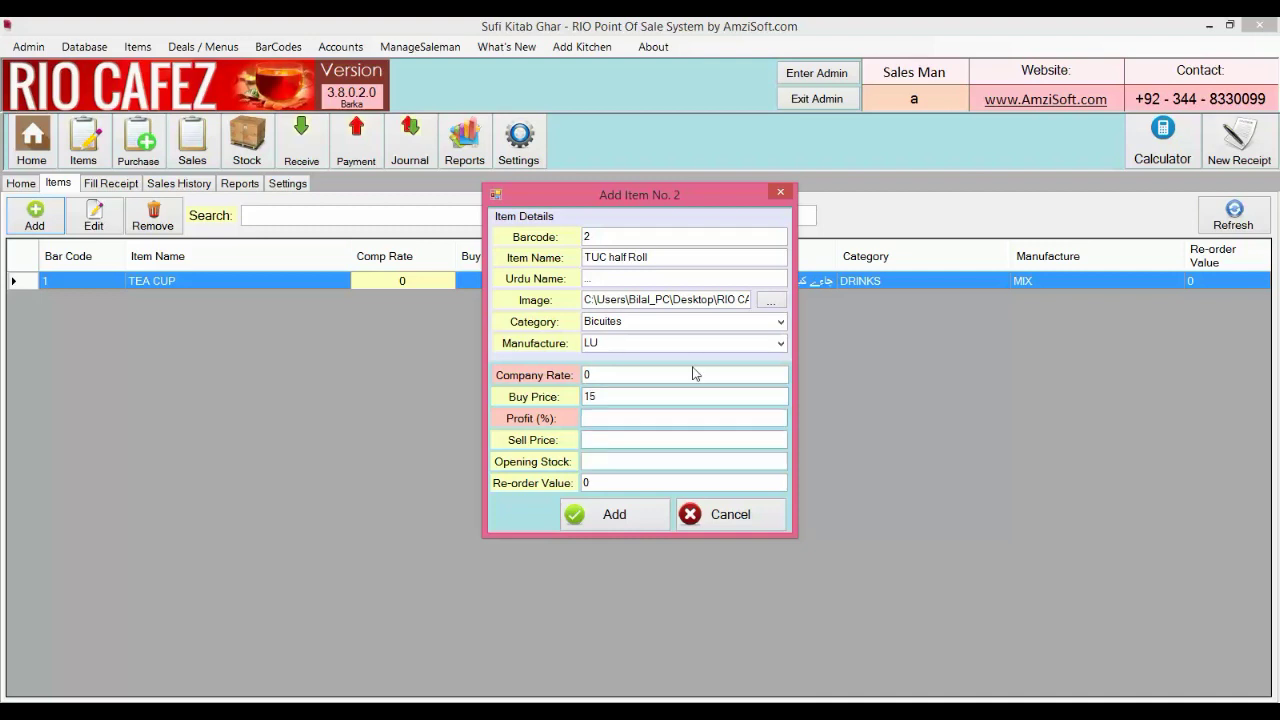
key("Tab")
type("20")
key("Tab")
type("1")
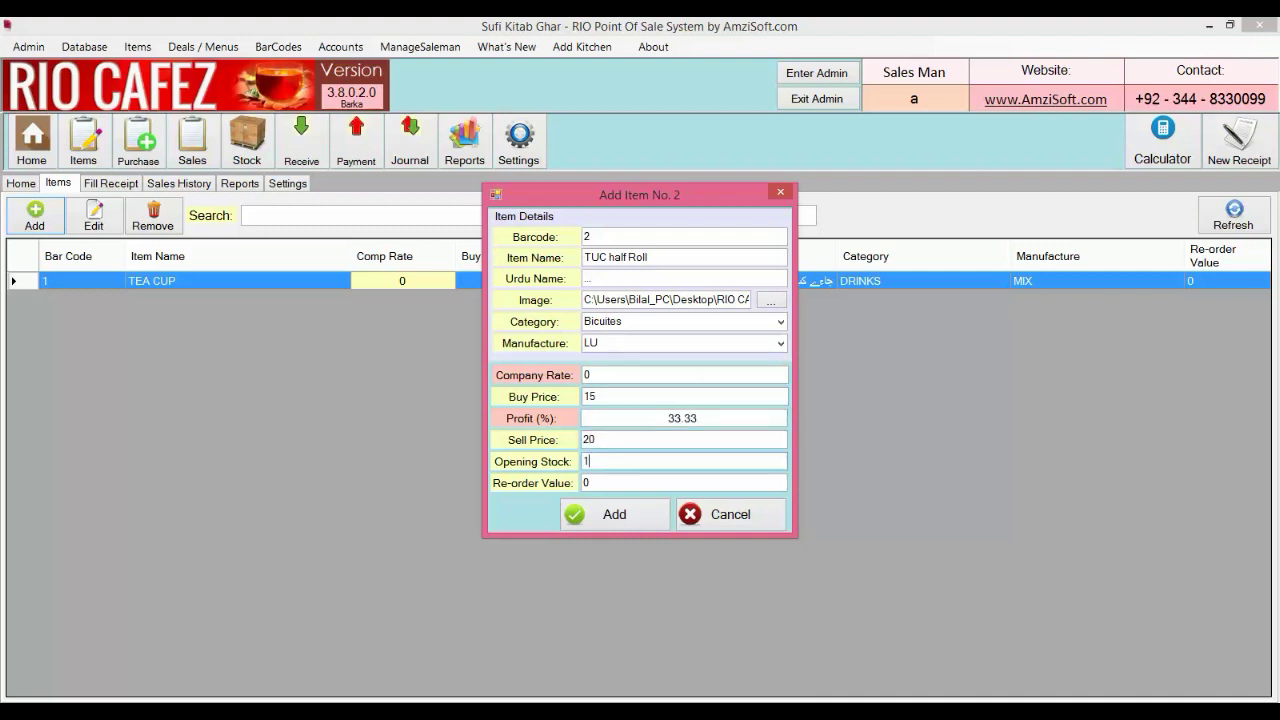
type("00")
left_click(651, 517)
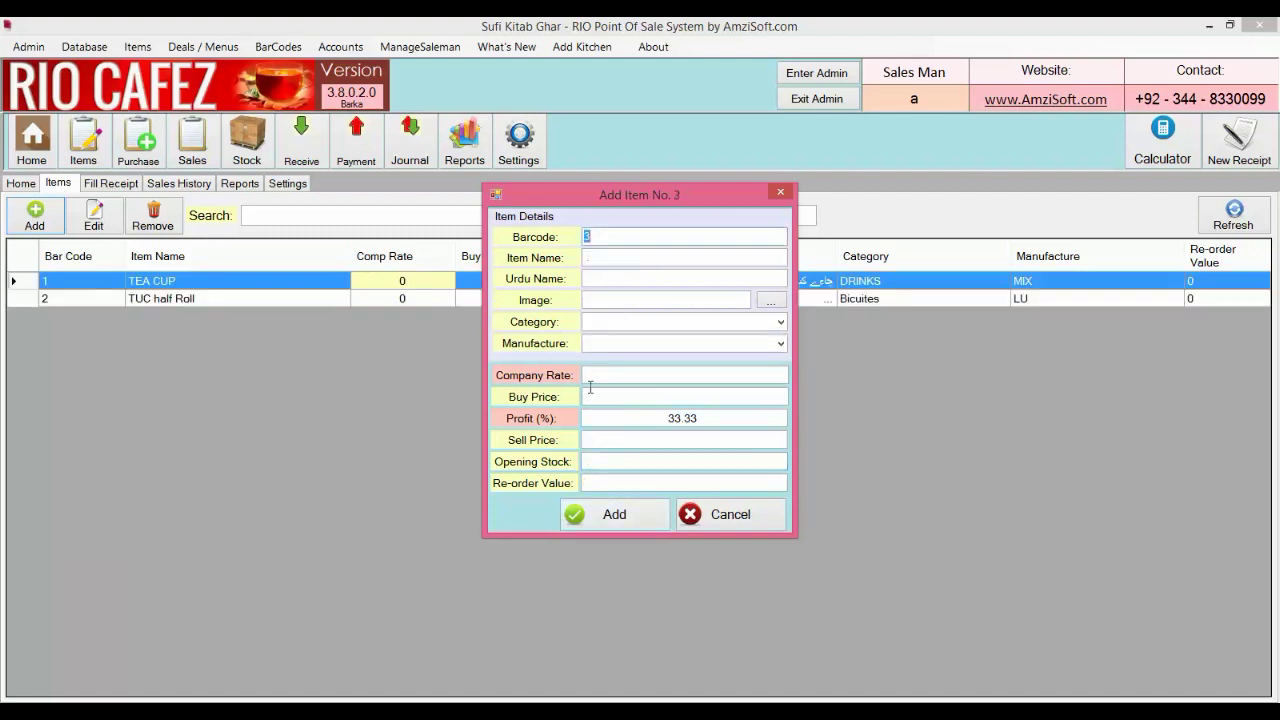
Name item 3 Zeera Plus Half and pick category Bicuites and manufacturer LU
left_click(603, 259)
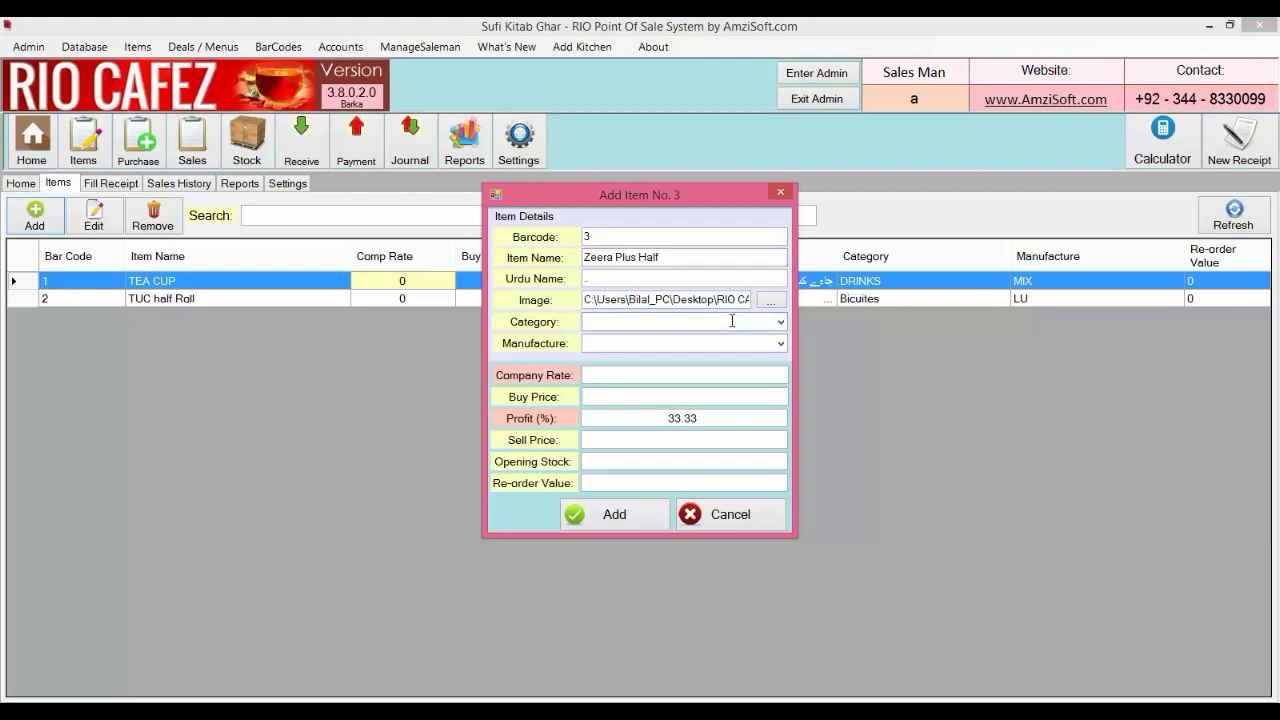
left_click(732, 321)
left_click(690, 343)
left_click(780, 324)
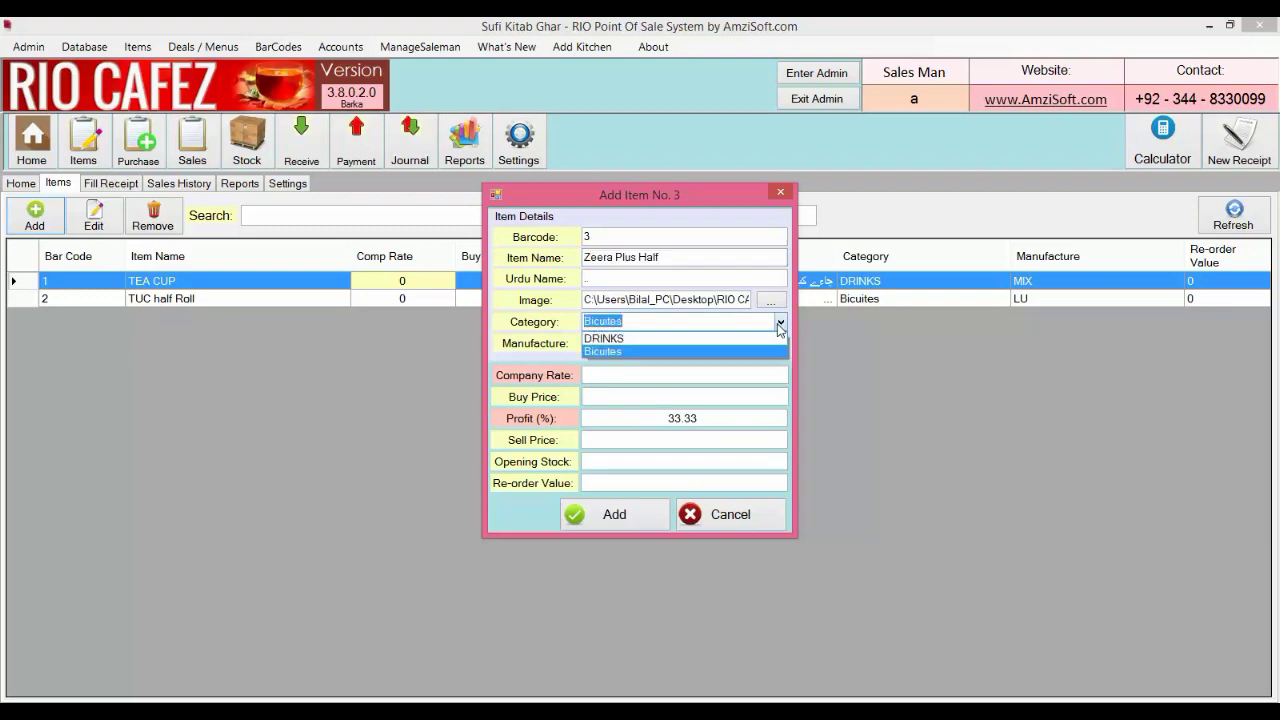
left_click(780, 324)
left_click(781, 343)
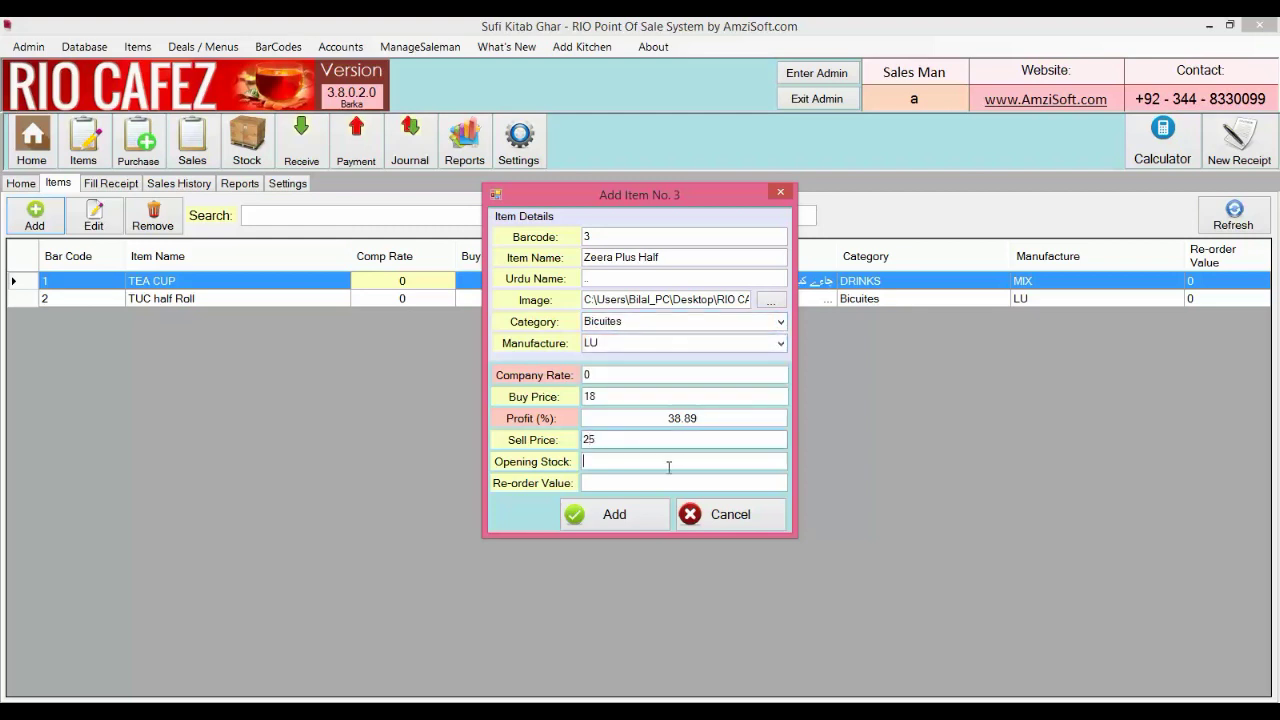
Set opening stock 100 and re-order level 5, save the item, and close the form
left_click(669, 465)
type("100")
key("Tab")
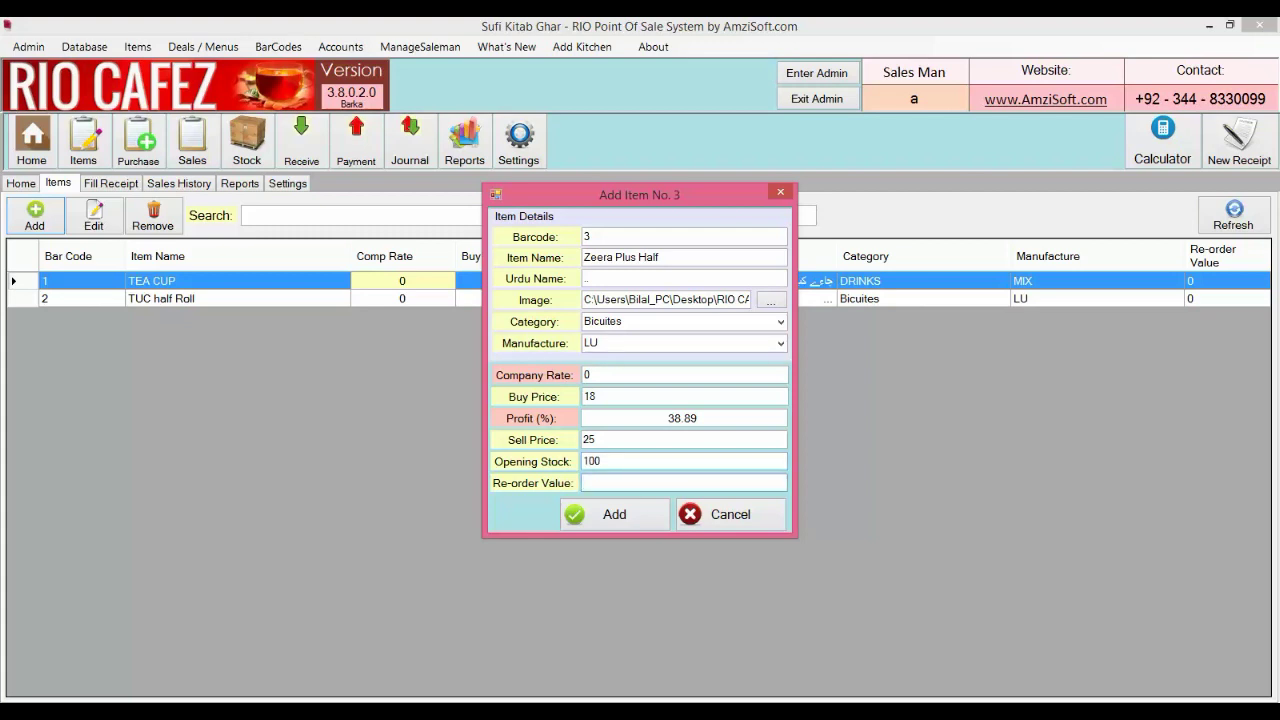
type("5")
left_click(643, 516)
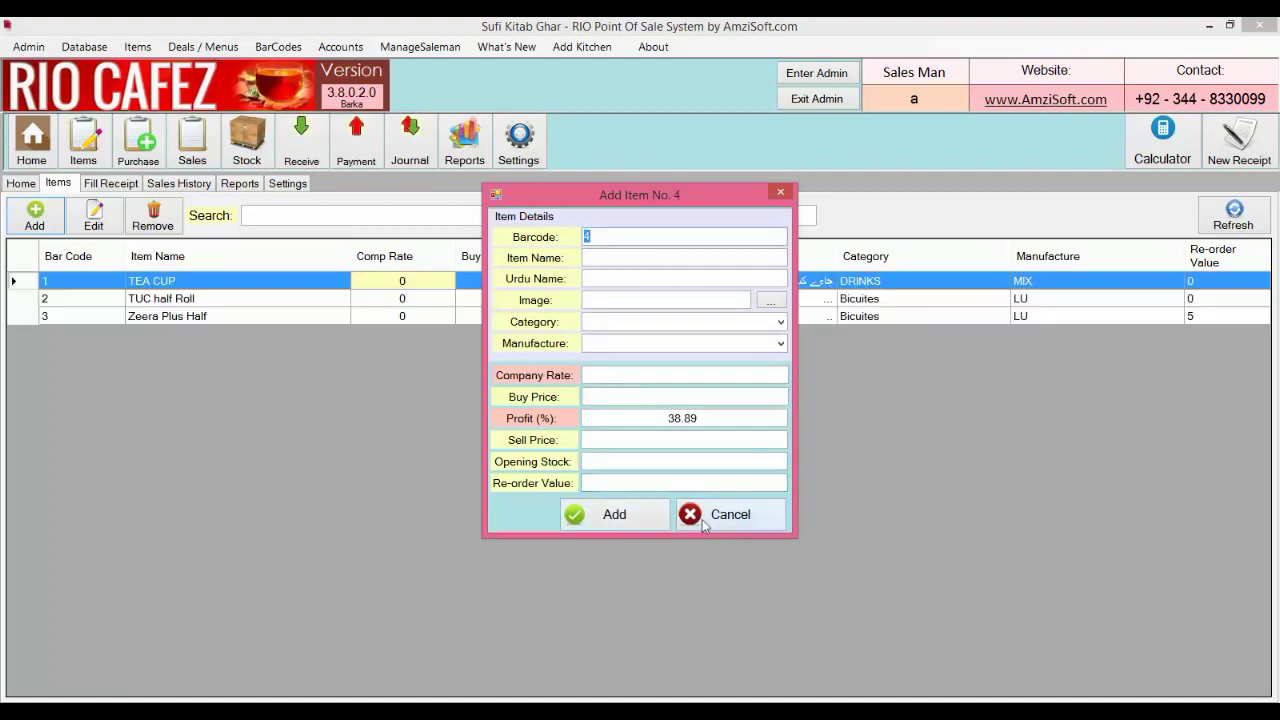
left_click(702, 516)
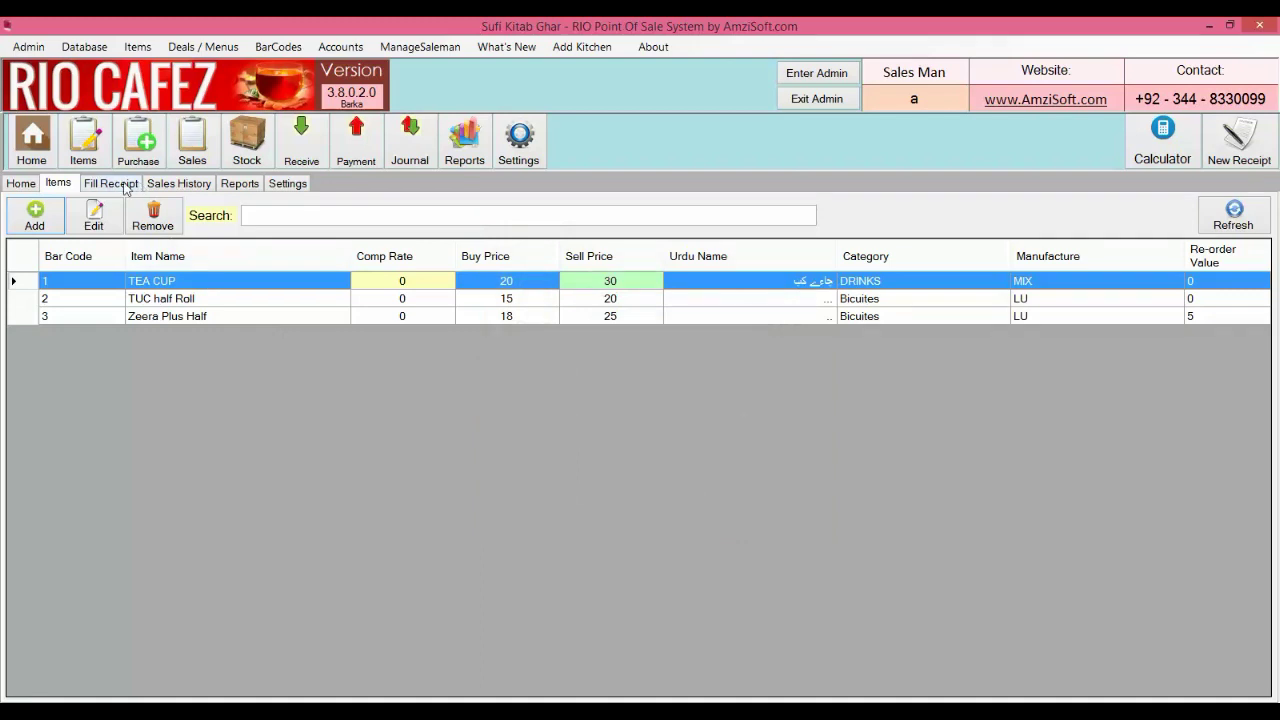
Browse the DRINKS and Bicuites items on the receipt screen, then return to the Items list
left_click(111, 184)
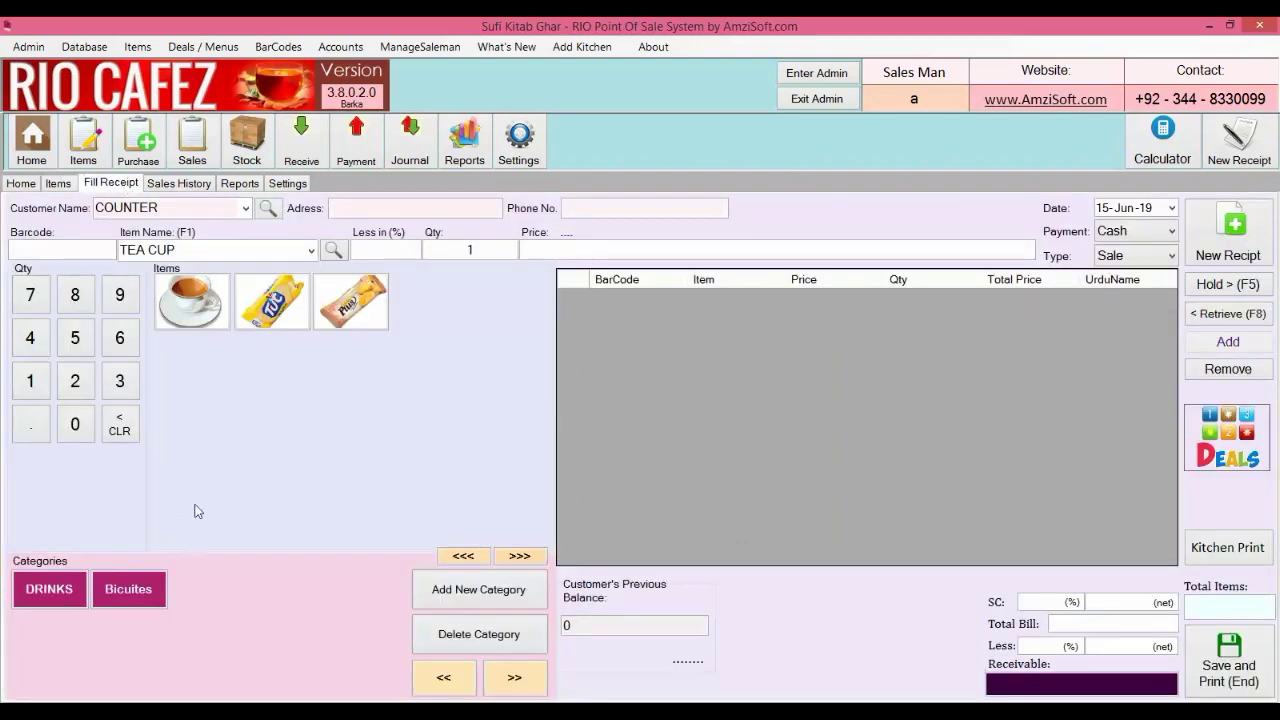
left_click(53, 602)
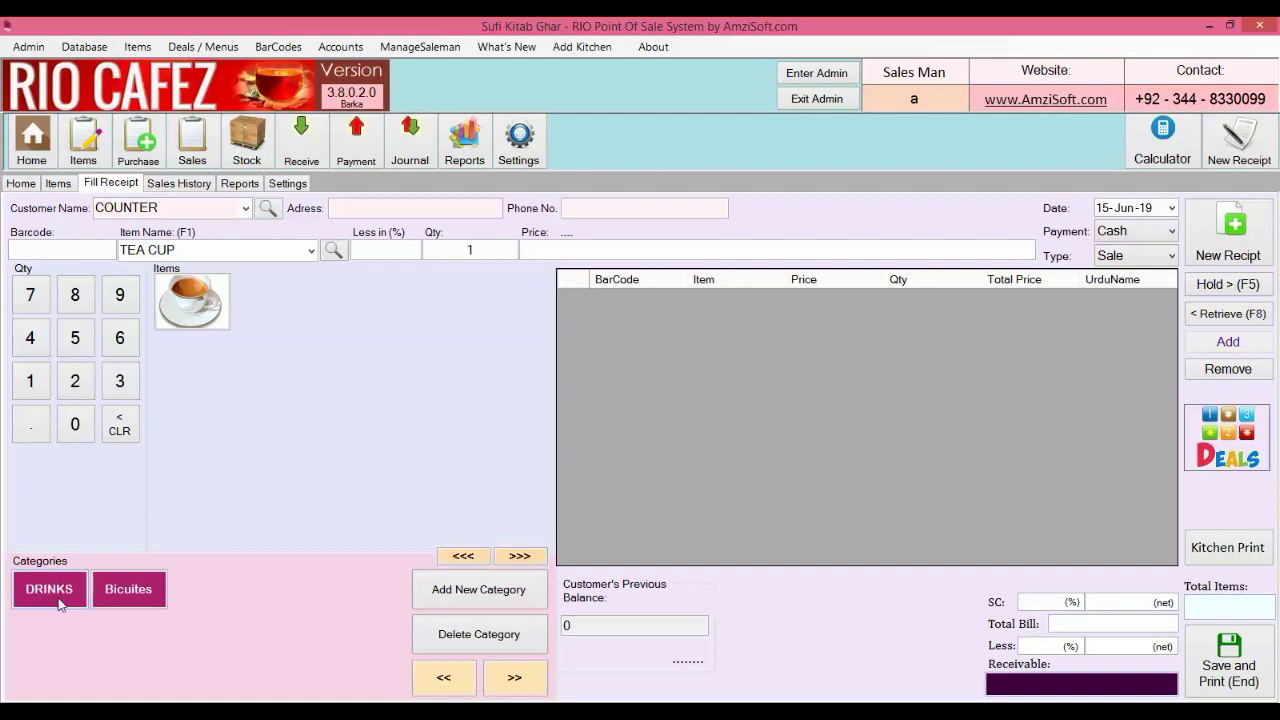
left_click(133, 602)
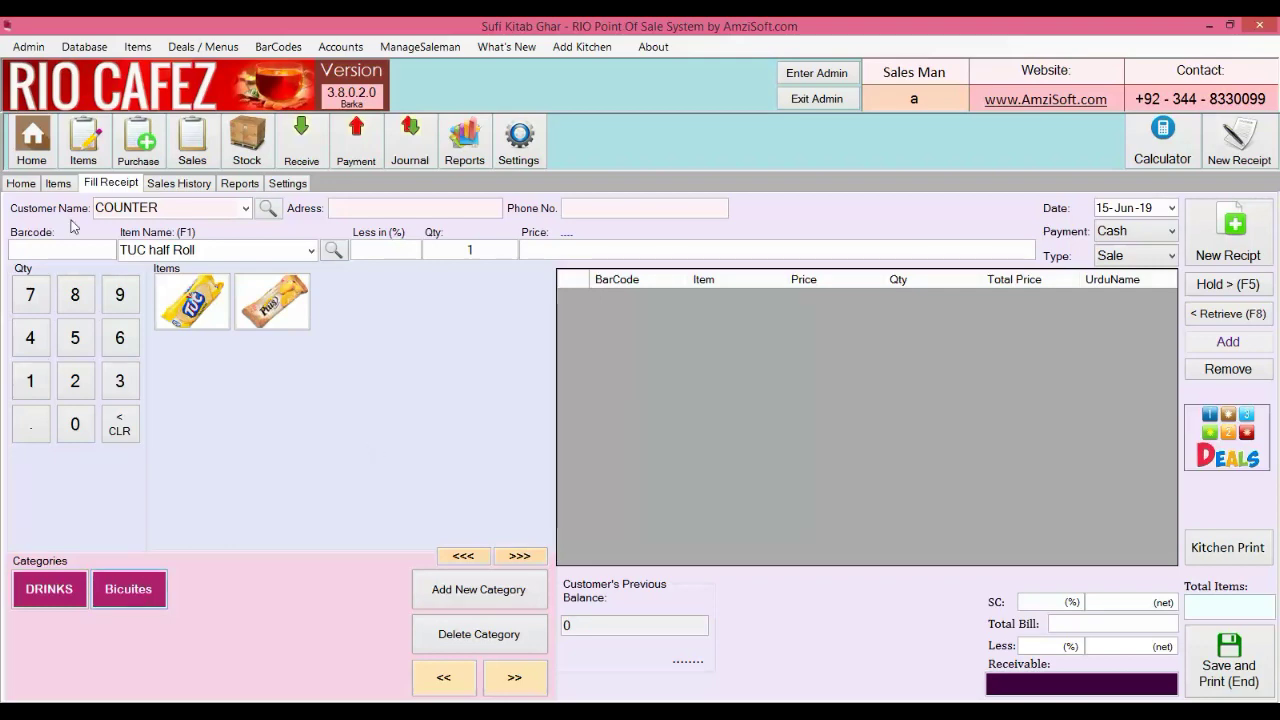
left_click(57, 184)
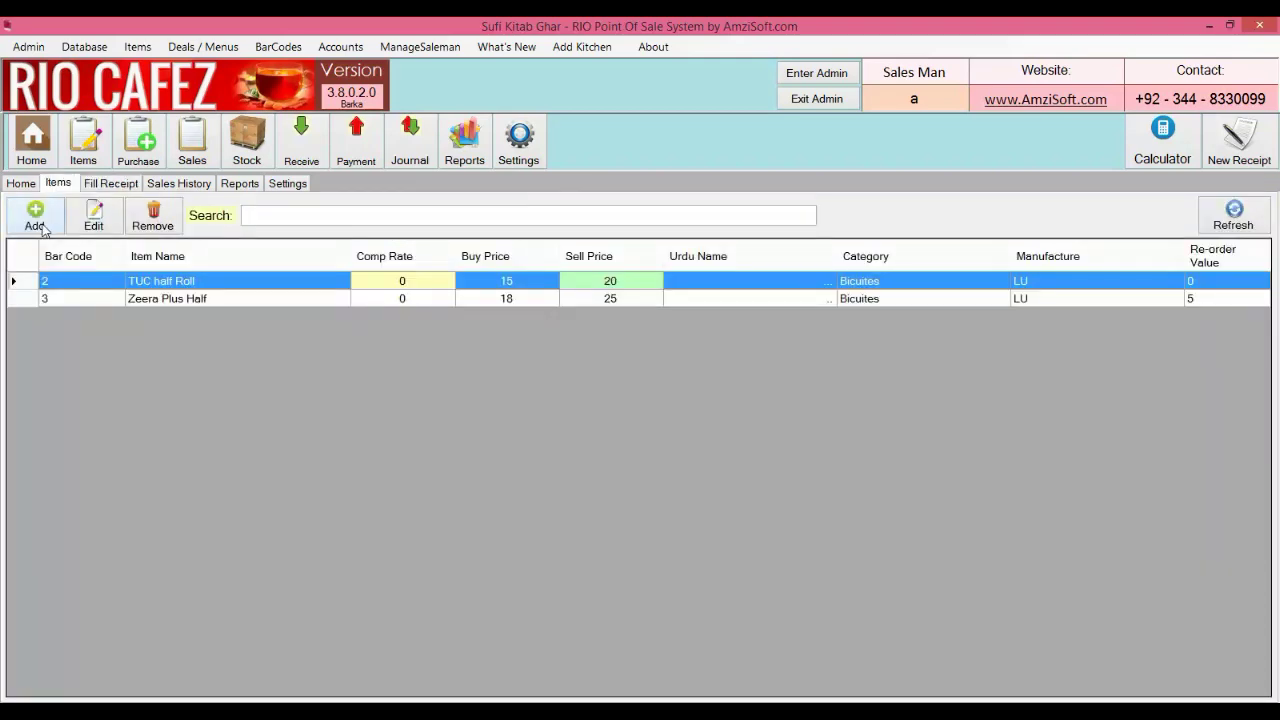
Add 7up Regular under DRINKS, manufacturer MIX, with re-order level 10
left_click(38, 225)
left_click(619, 260)
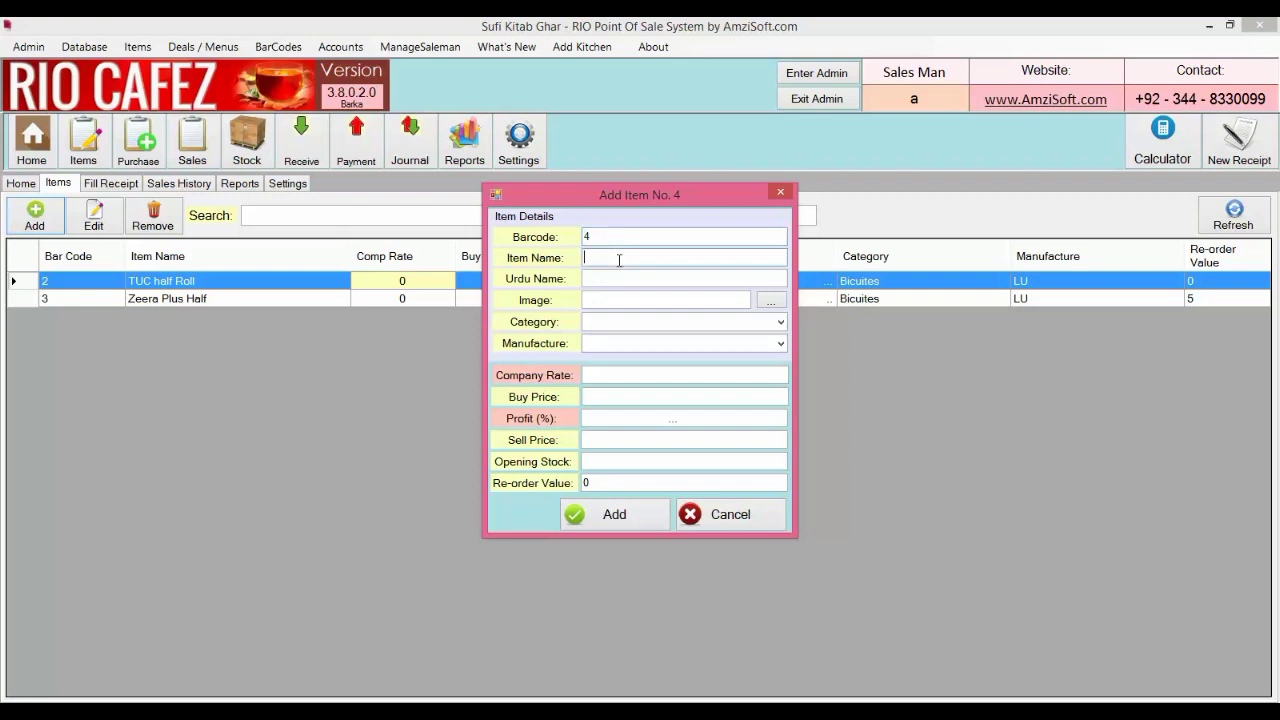
type("7up Regular")
key("Tab")
key("Tab")
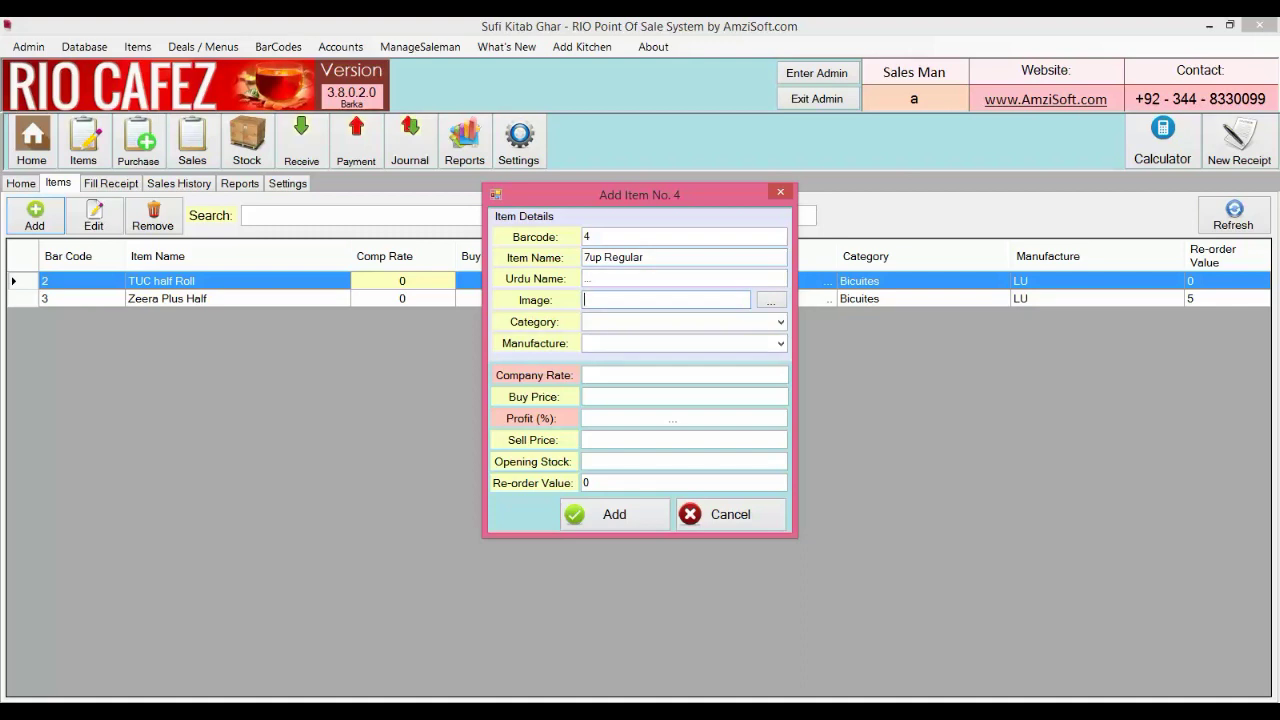
key("Tab")
key("Tab")
type("DRINKS")
key("Down")
key("Tab")
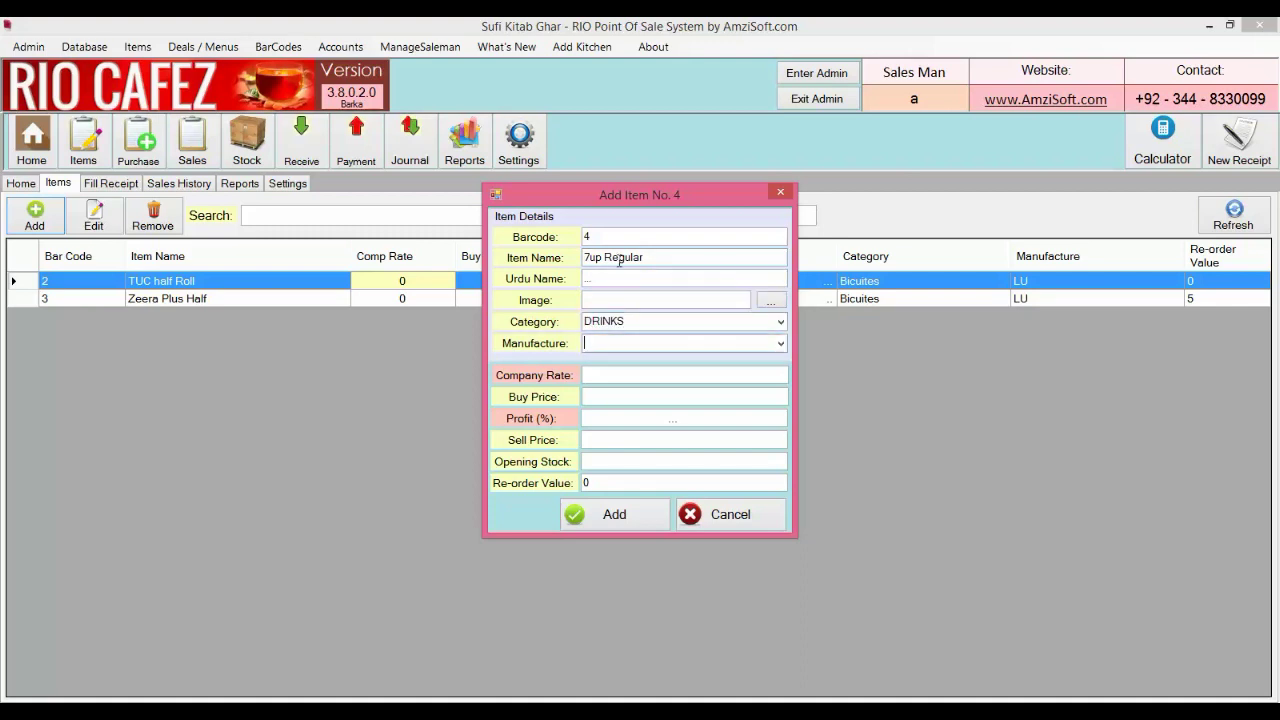
type("MIX")
key("Tab")
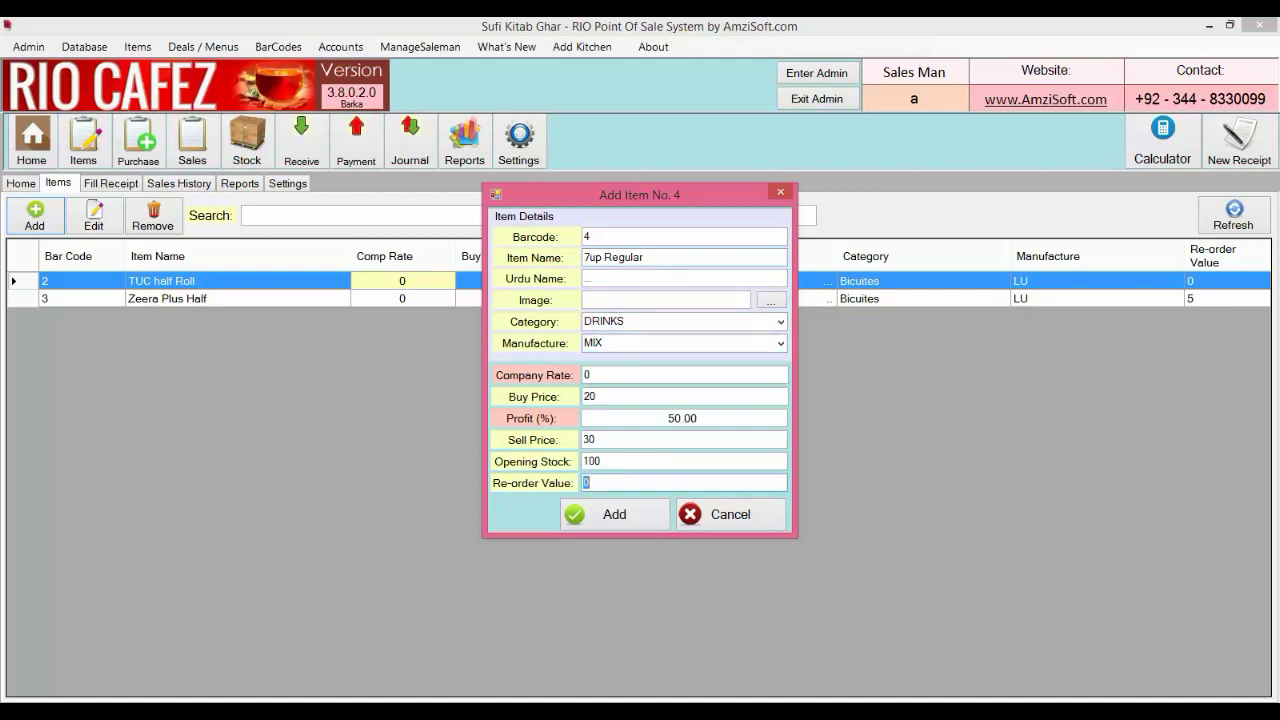
type("10")
left_click(636, 518)
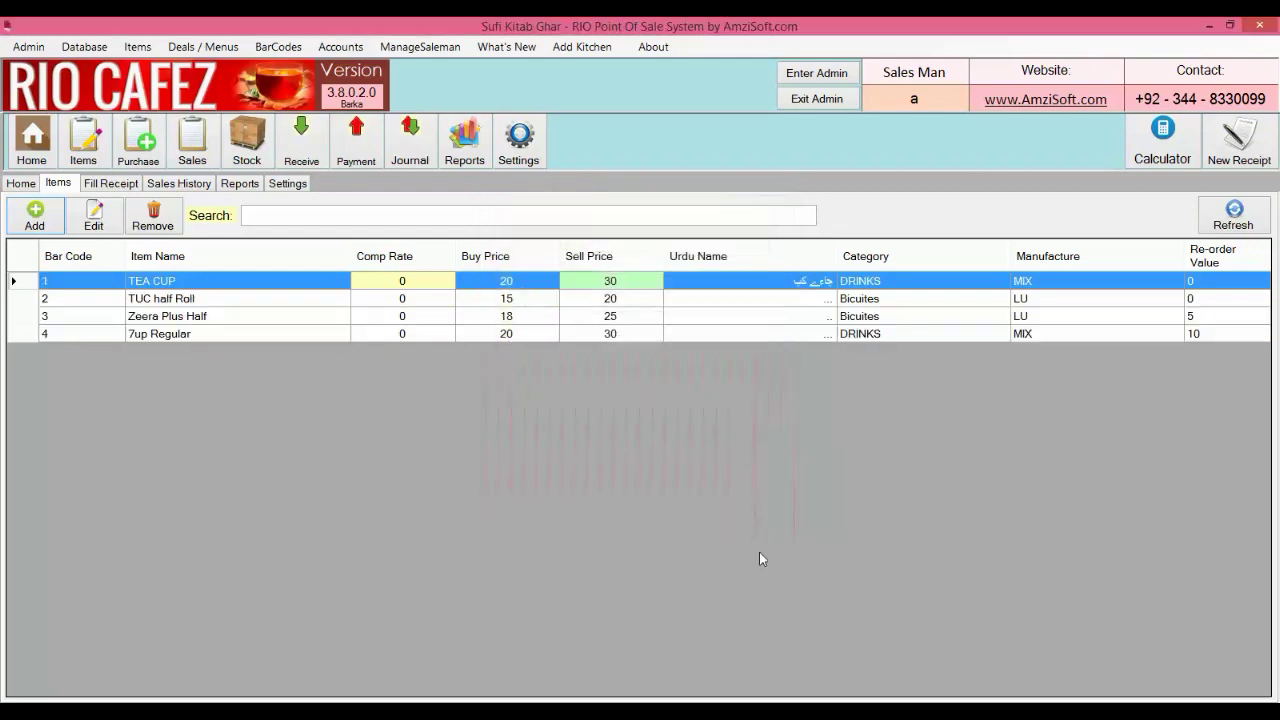
Check 7up Regular under DRINKS on the receipt screen, then return to the Items list
left_click(112, 184)
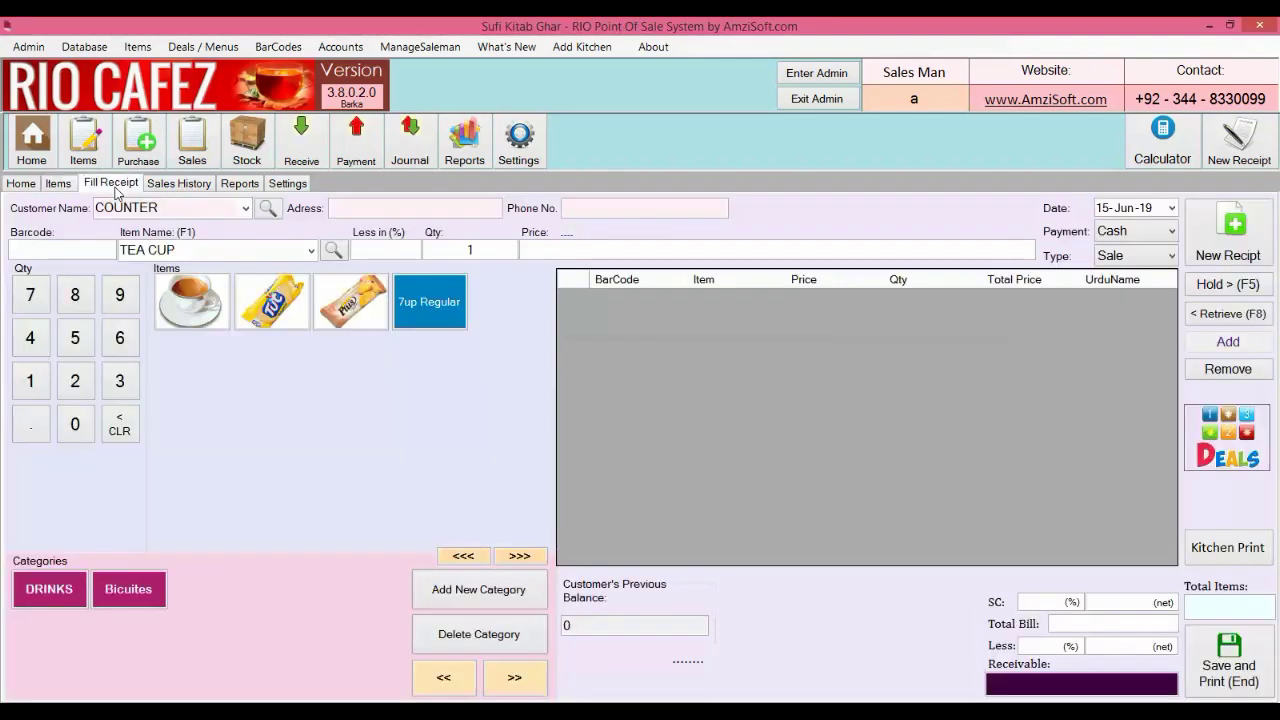
left_click(60, 590)
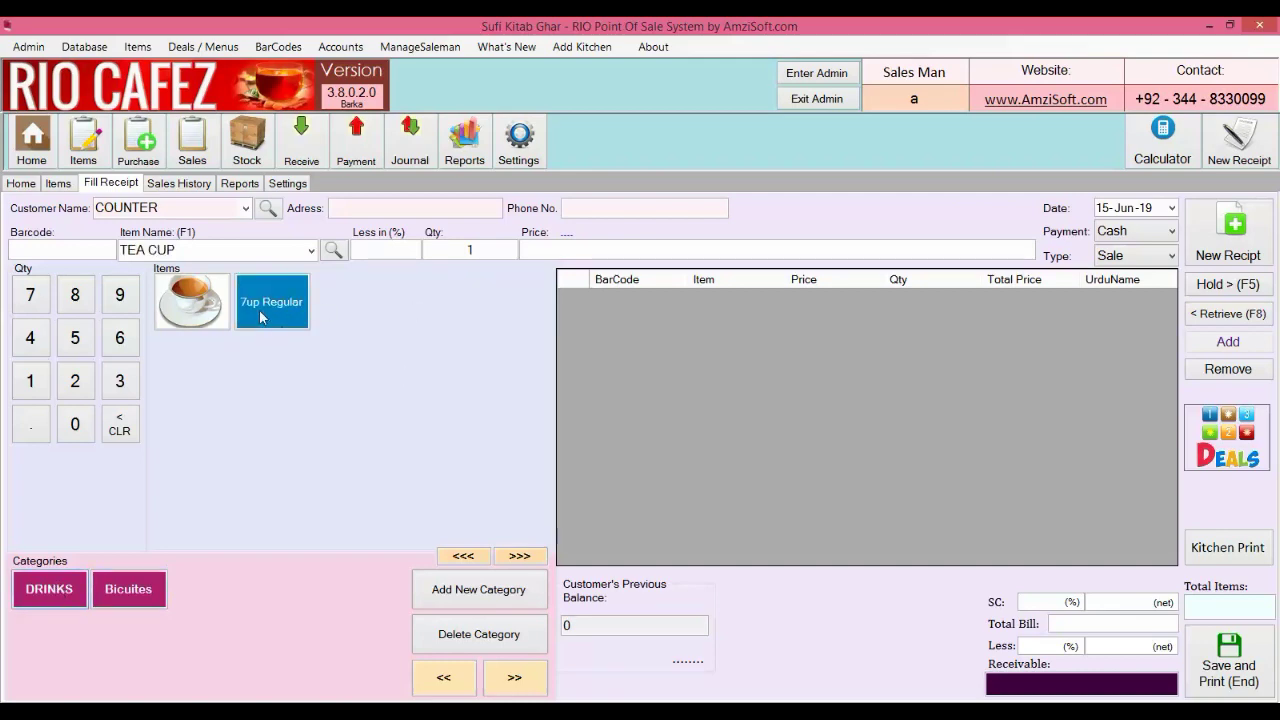
left_click(150, 590)
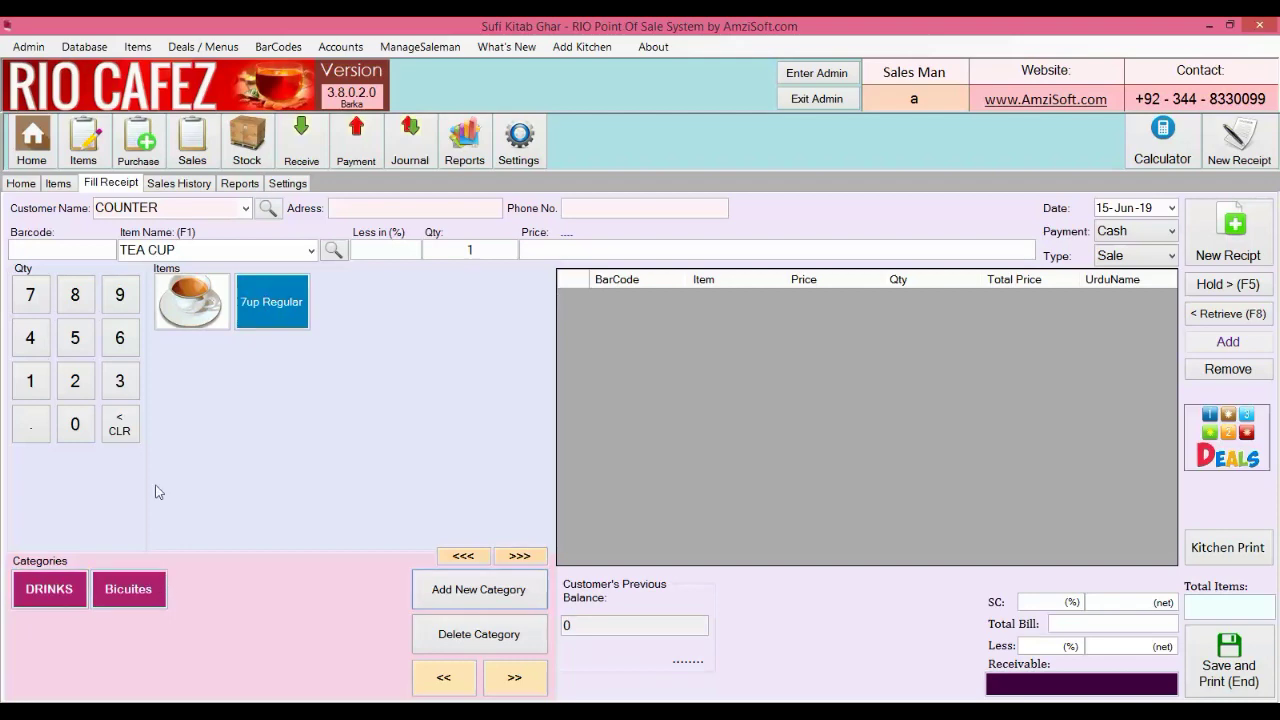
left_click(62, 187)
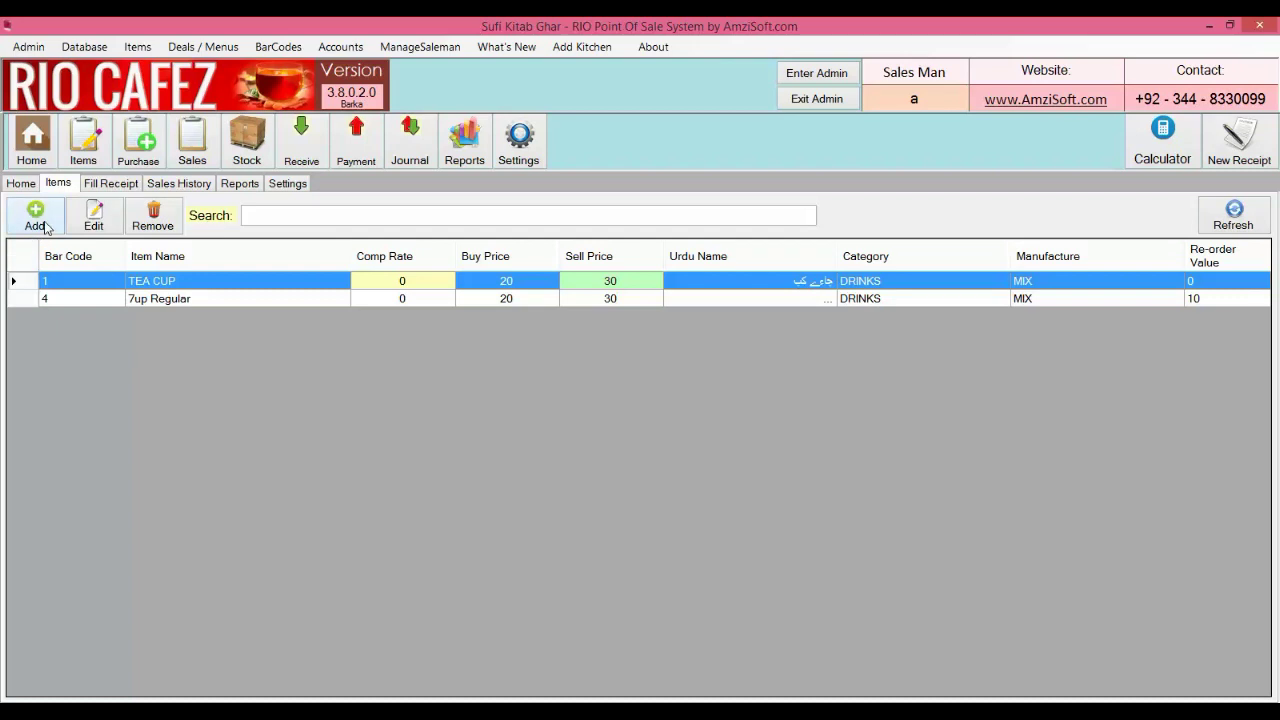
Start a new item named Meat in the Purchase category
left_click(35, 215)
left_click(641, 260)
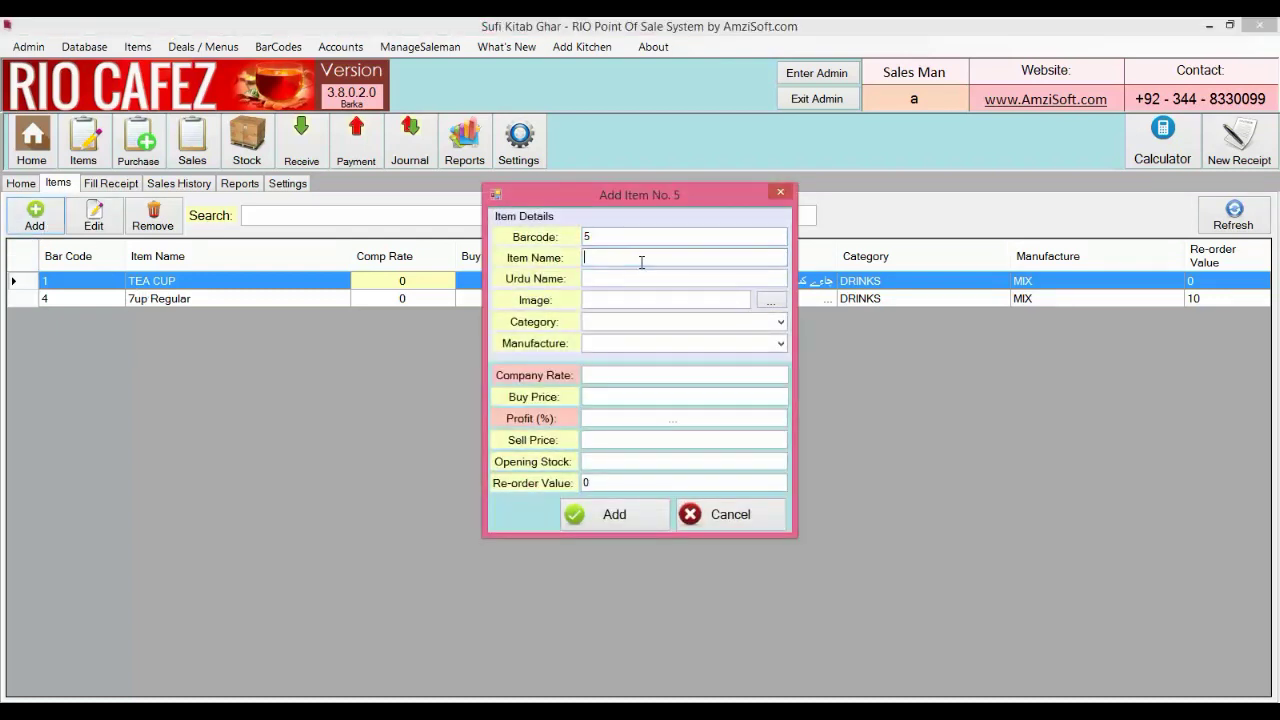
type("Meat")
key("Tab")
left_click(665, 300)
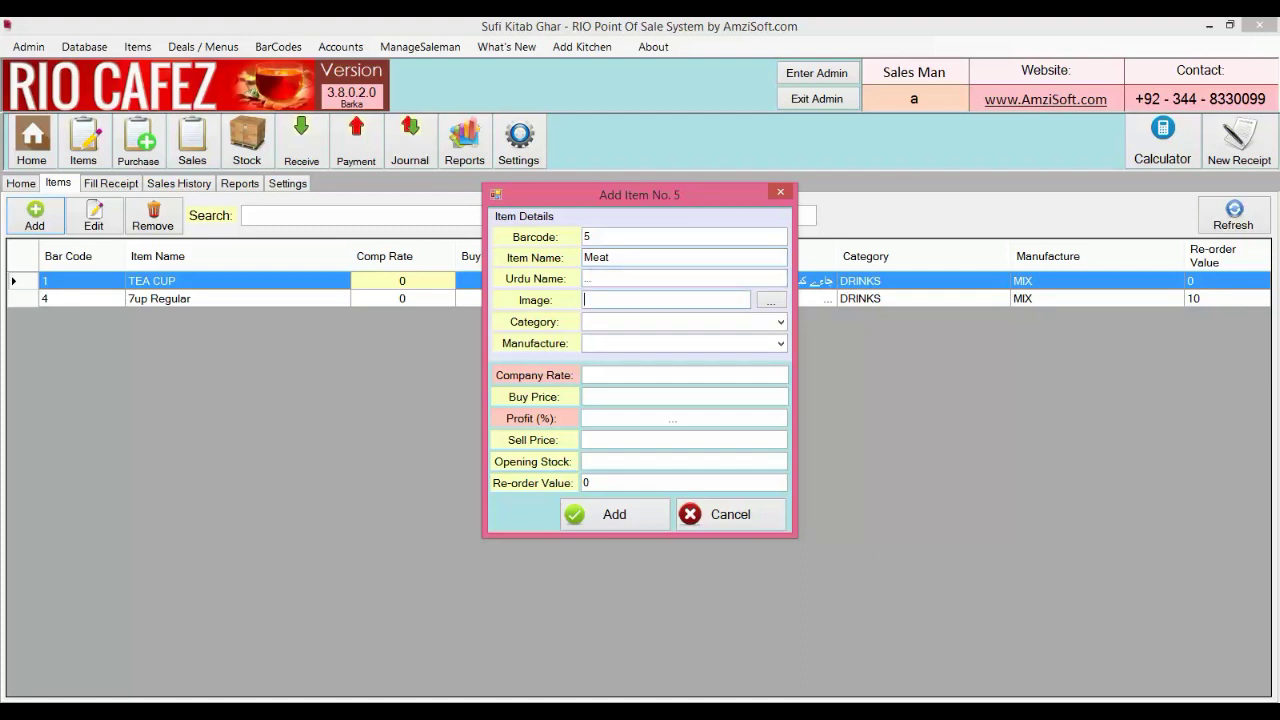
left_click(680, 320)
type("Purchase")
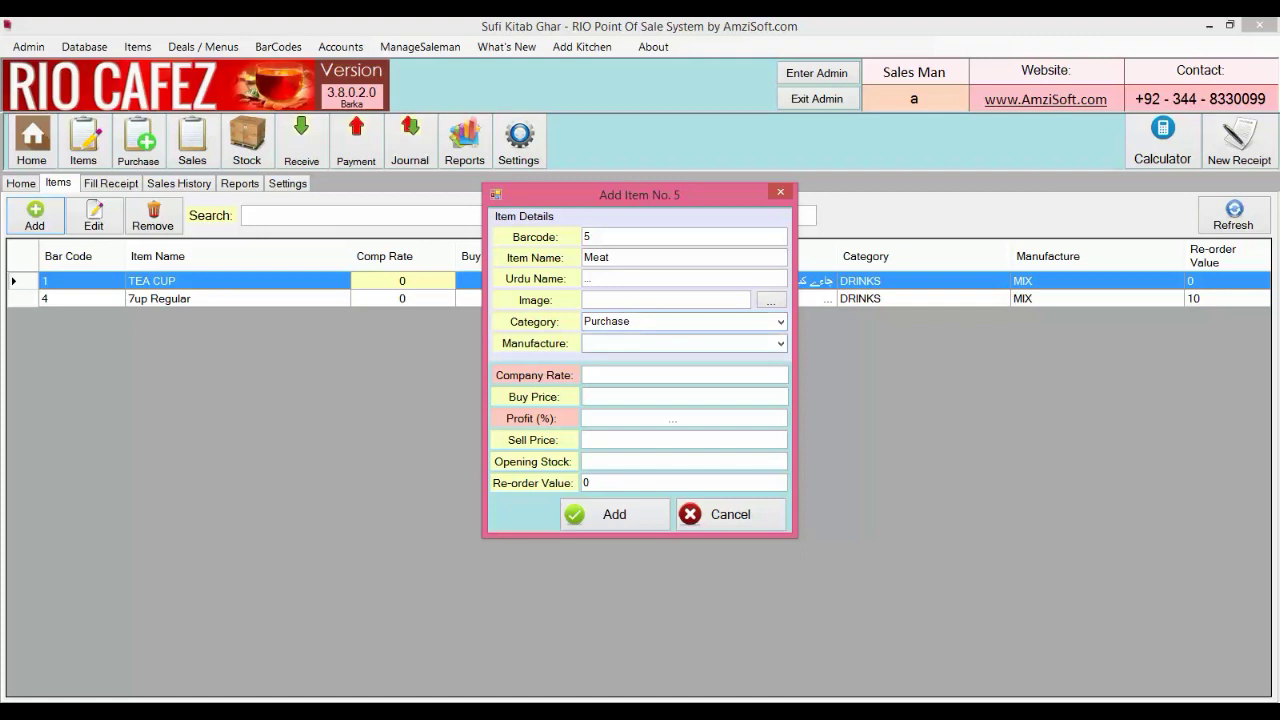
key("Tab")
Give Meat manufacturer MIX, company rate 0, buy 150, sell 155, stock 100, and save it
type("MIX")
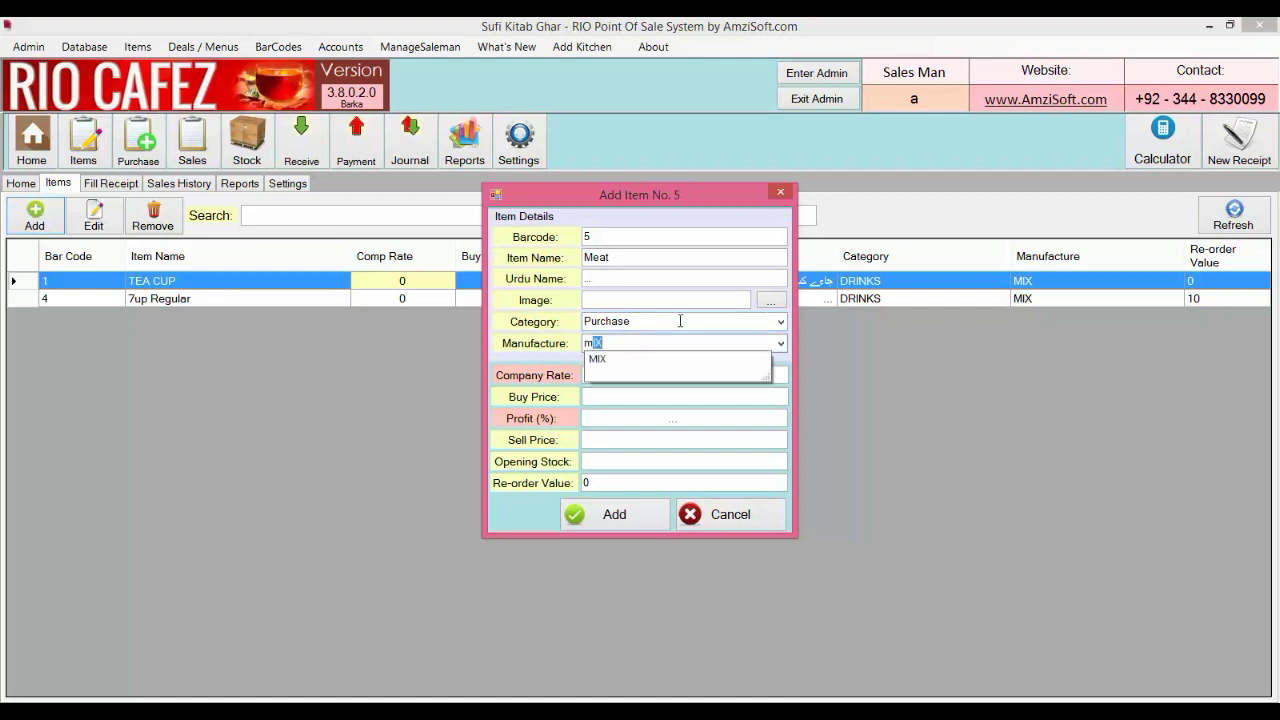
key("Tab")
type("0")
key("Tab")
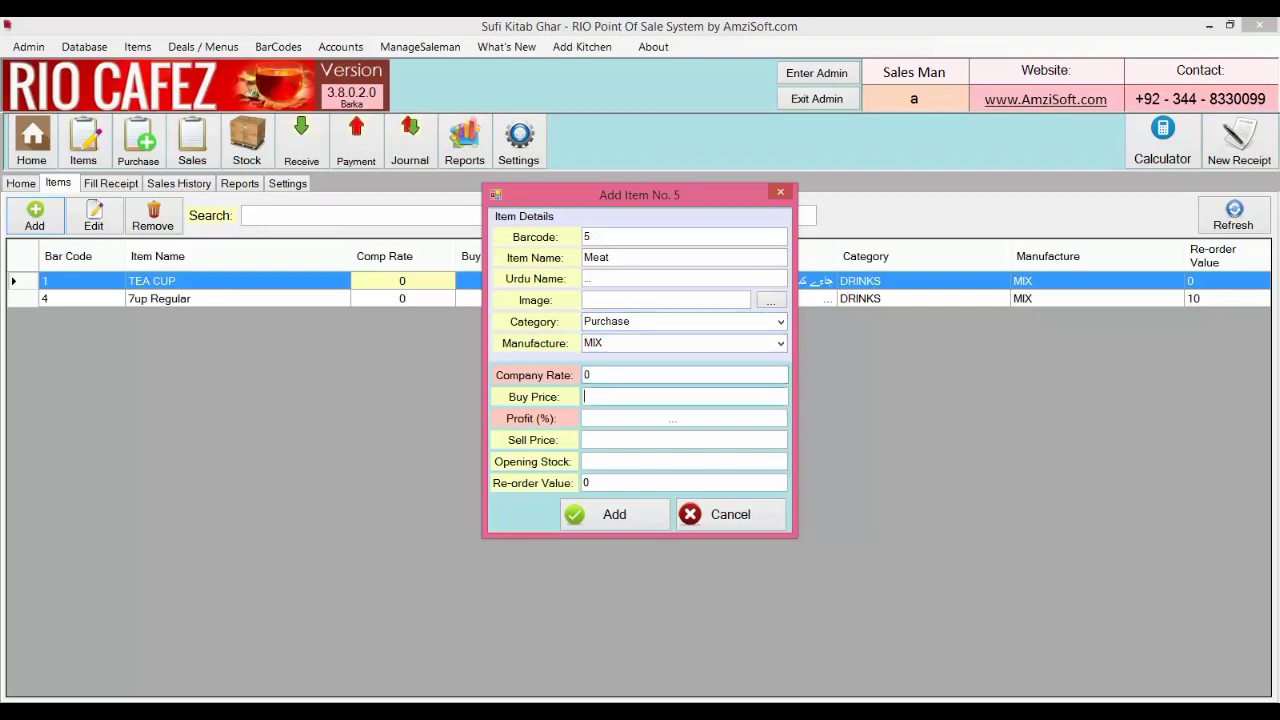
type("150")
key("Tab")
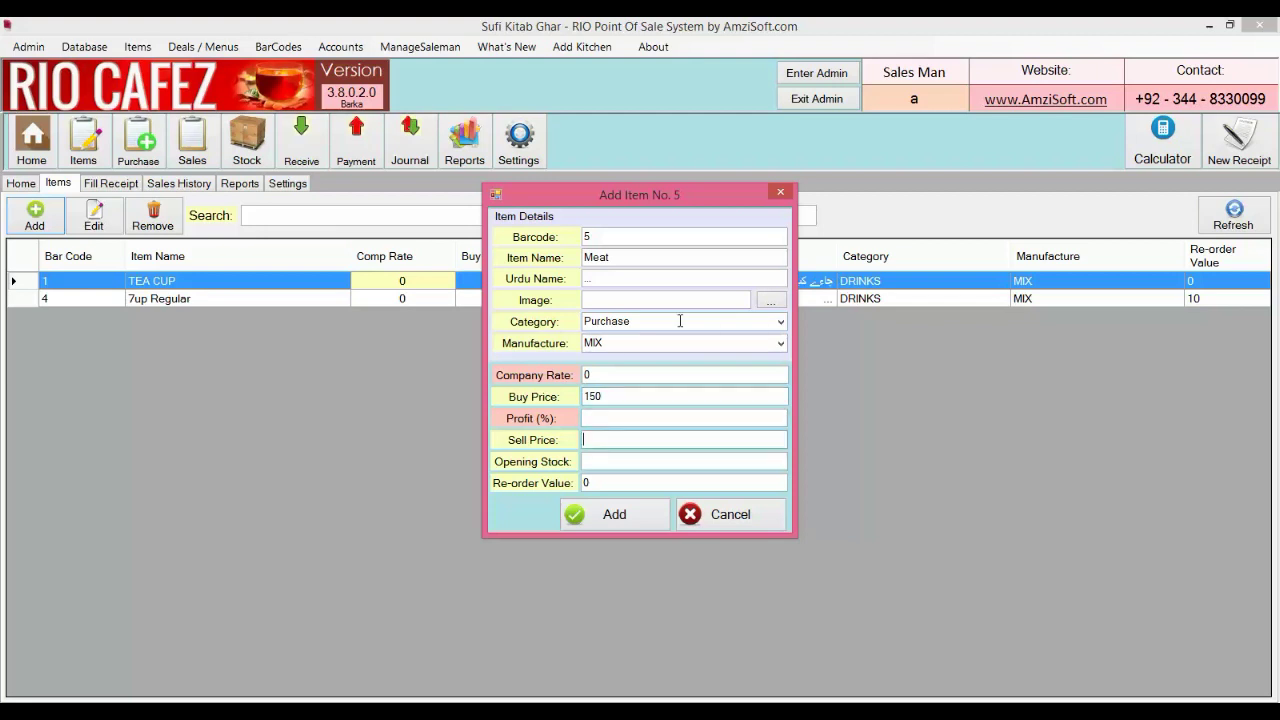
type("1")
type("55")
type("100")
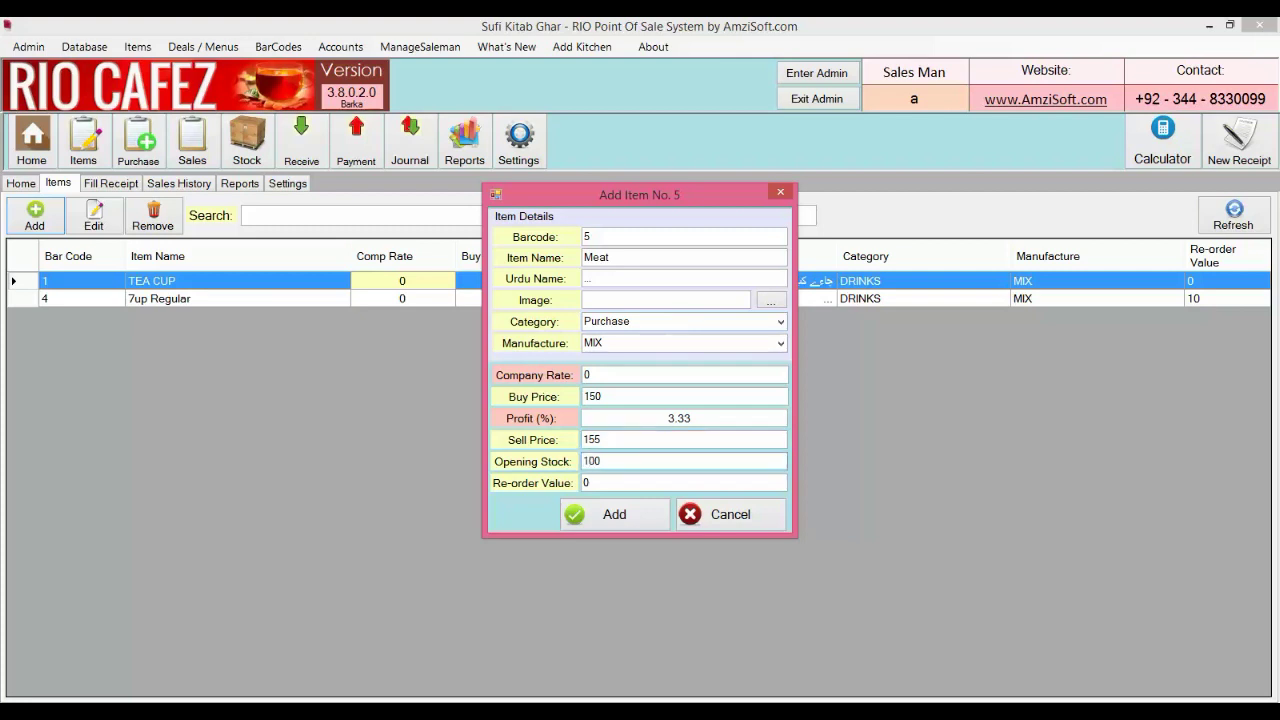
left_click(638, 514)
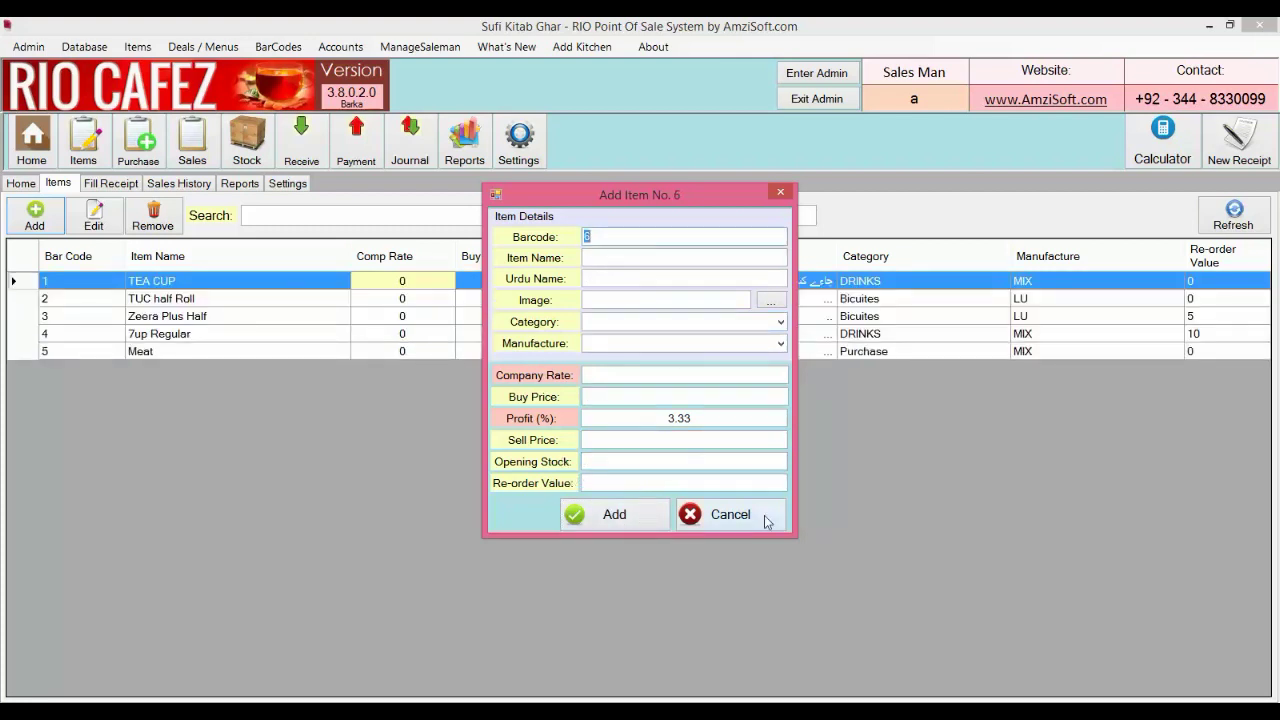
left_click(767, 518)
From the Fill Receipt screen, delete the Purchase category, leaving DRINKS and Bicuites
left_click(113, 188)
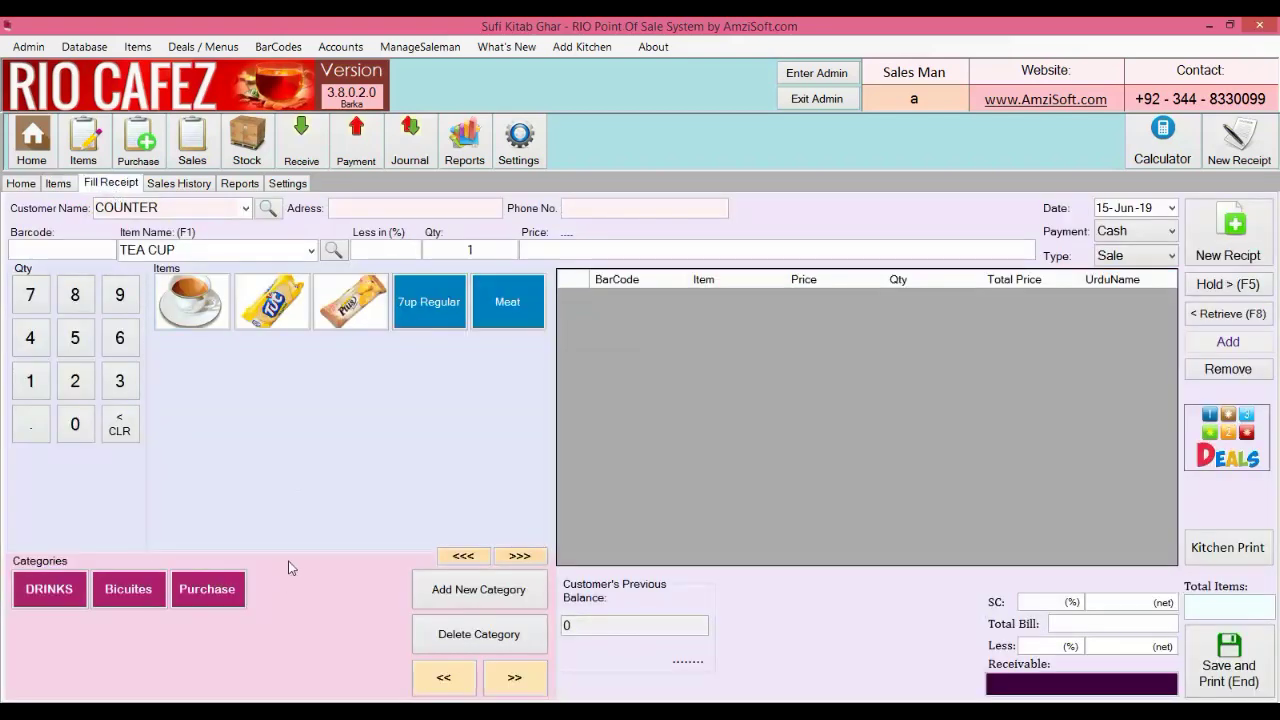
left_click(219, 600)
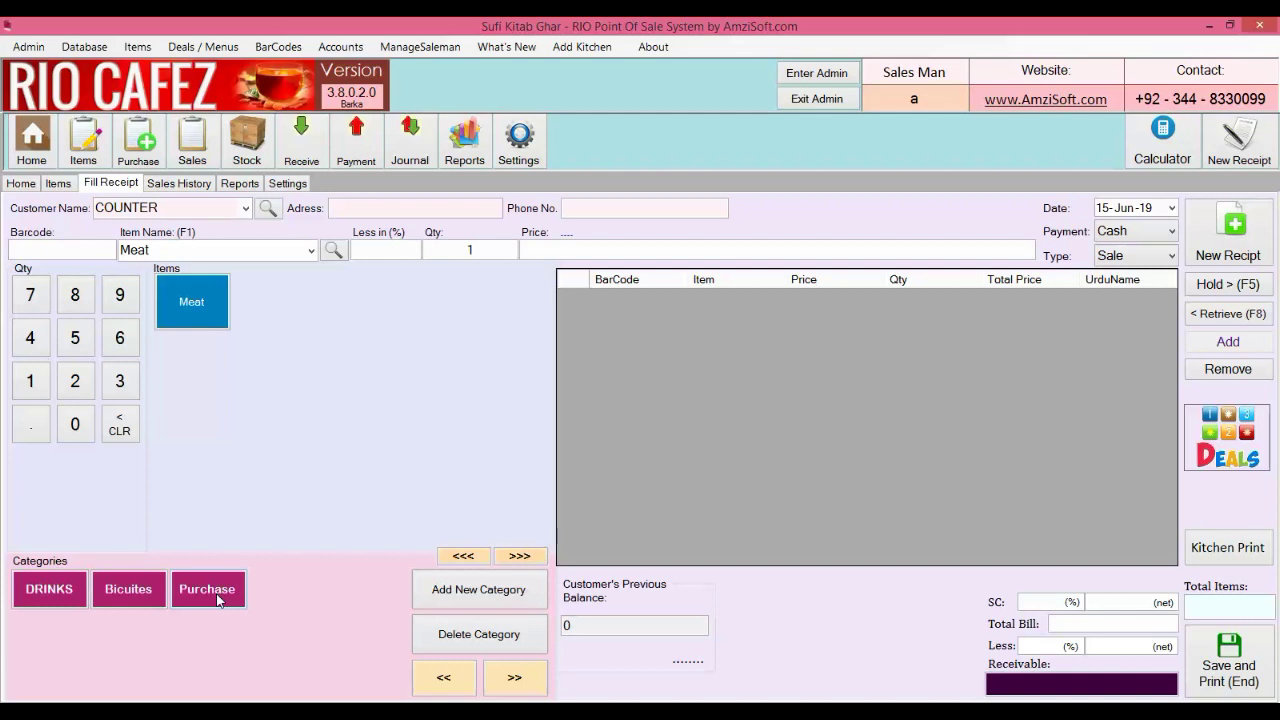
left_click(432, 636)
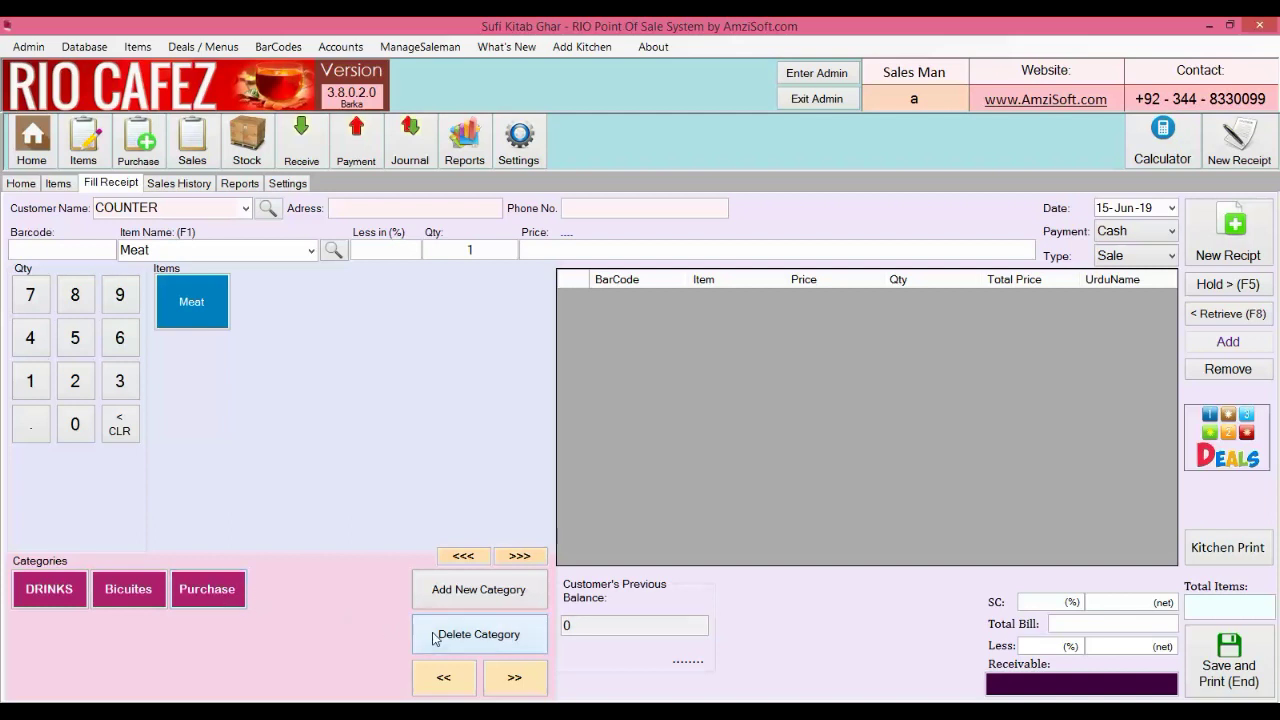
left_click(668, 309)
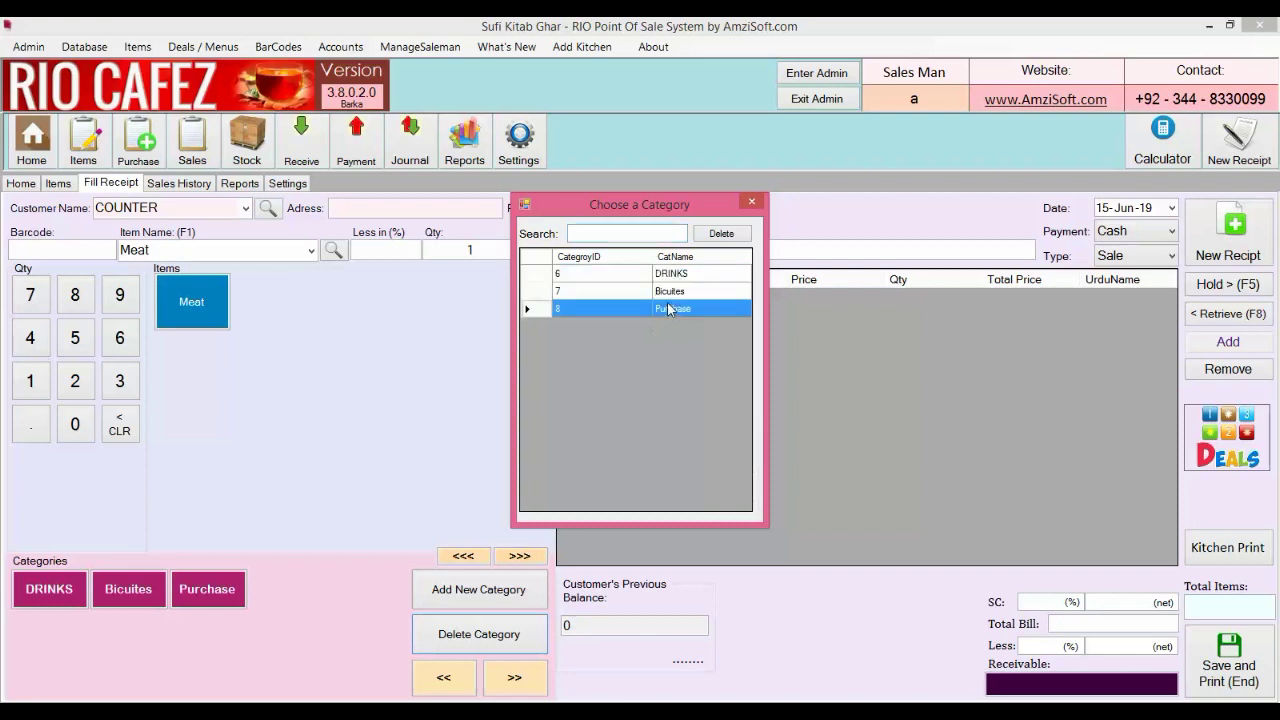
left_click(719, 233)
left_click(306, 568)
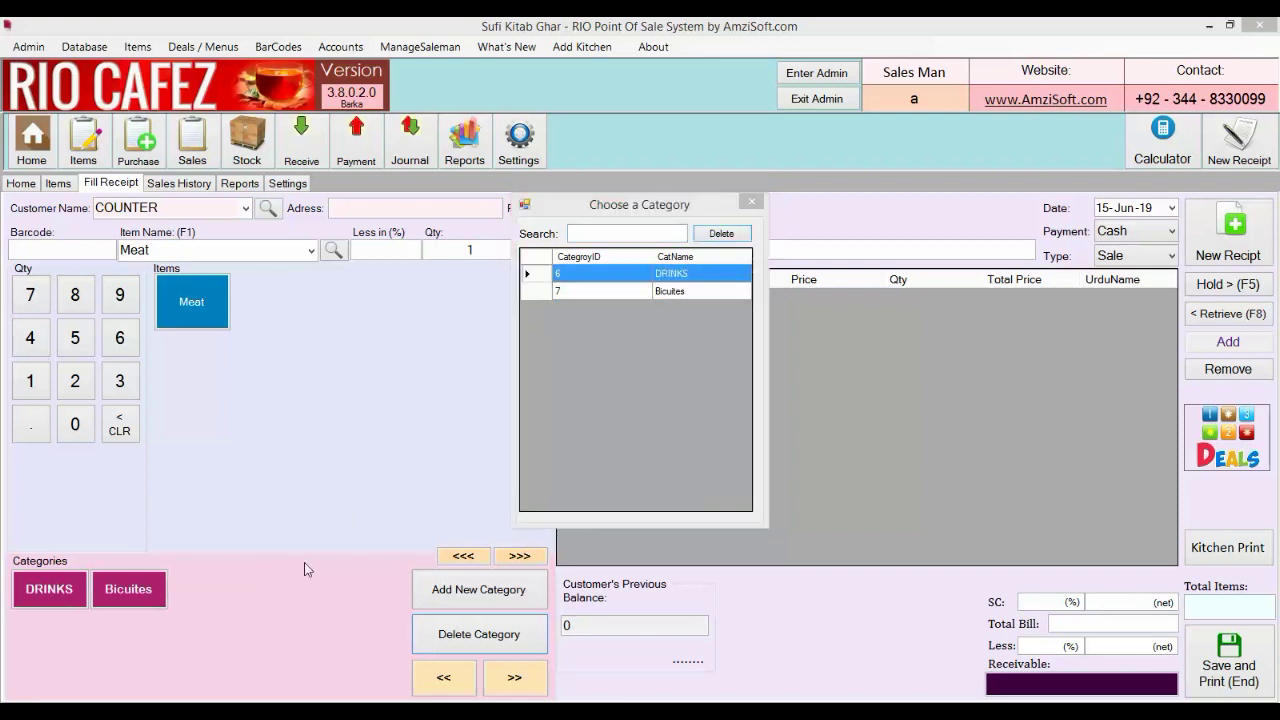
left_click(752, 201)
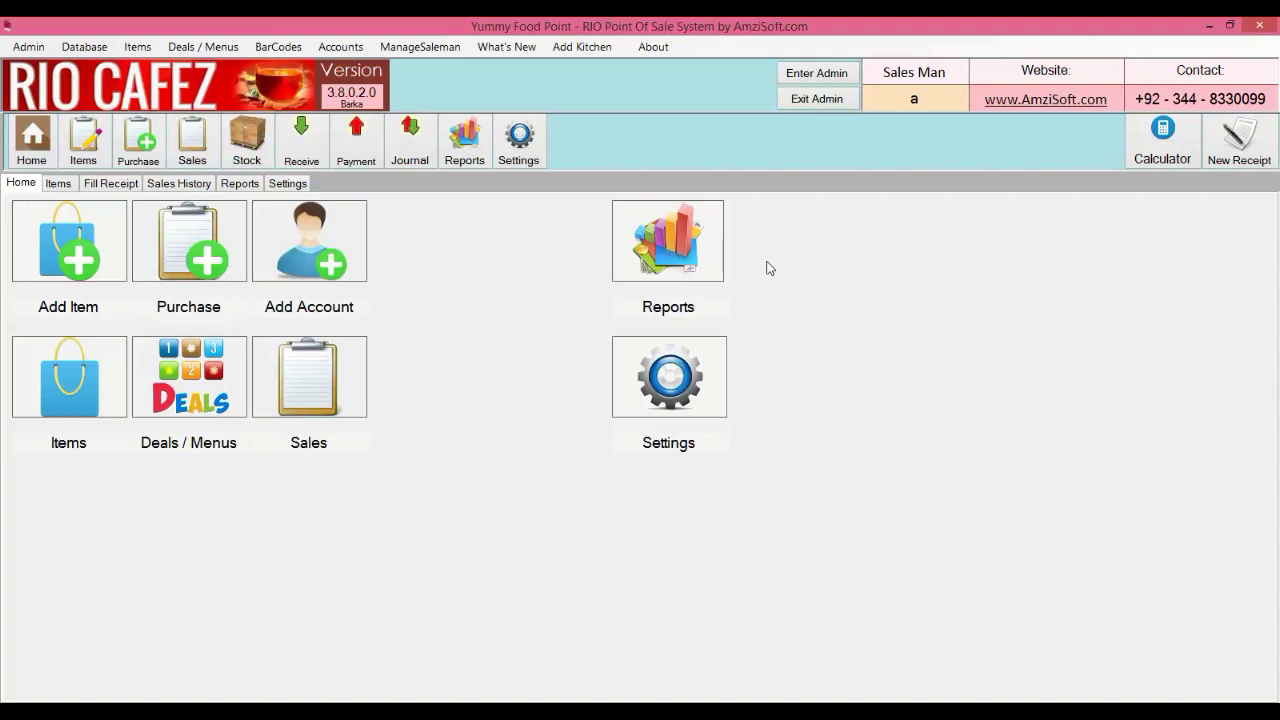
Tick Show Print Preview in Settings, then go back to Fill Receipt
left_click(283, 184)
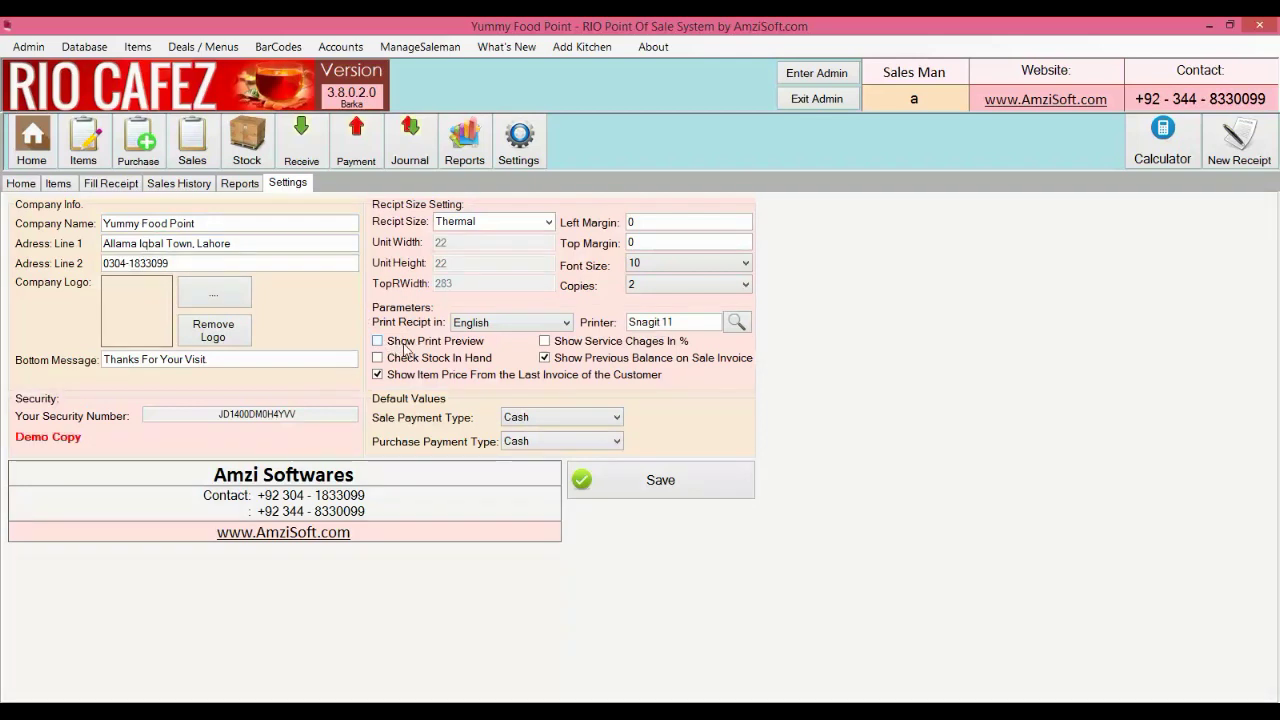
left_click(405, 346)
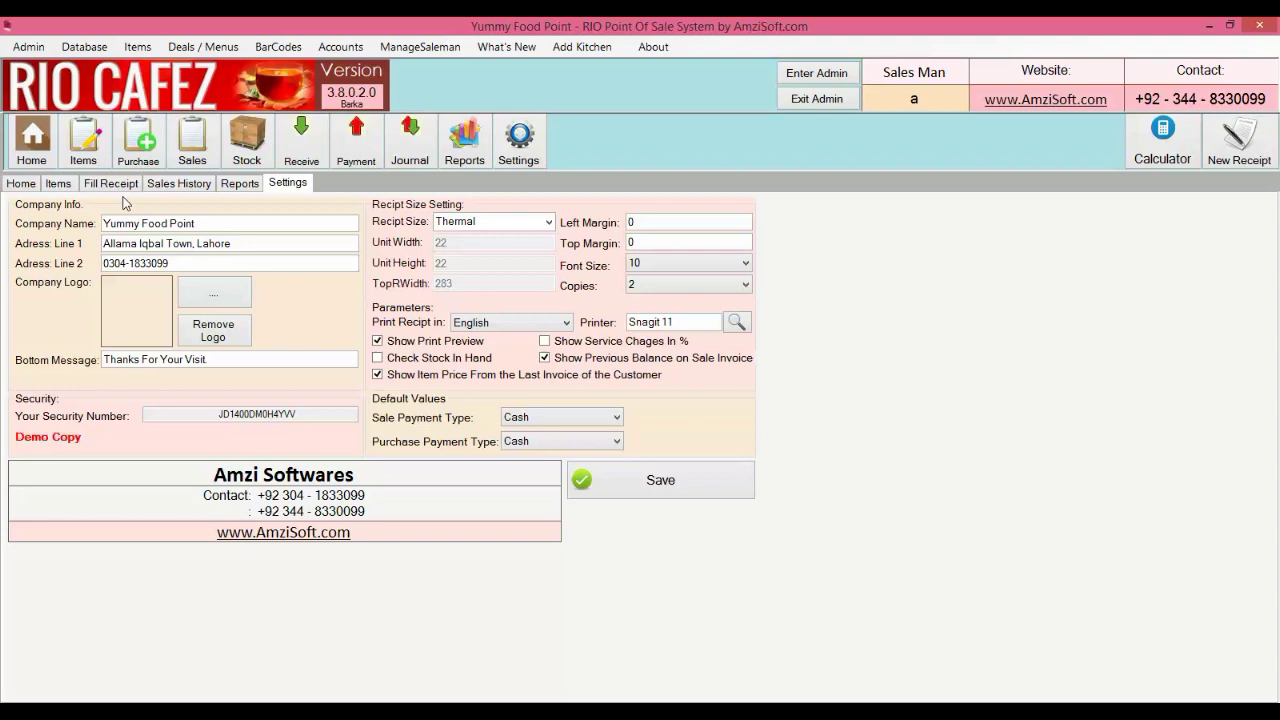
left_click(110, 184)
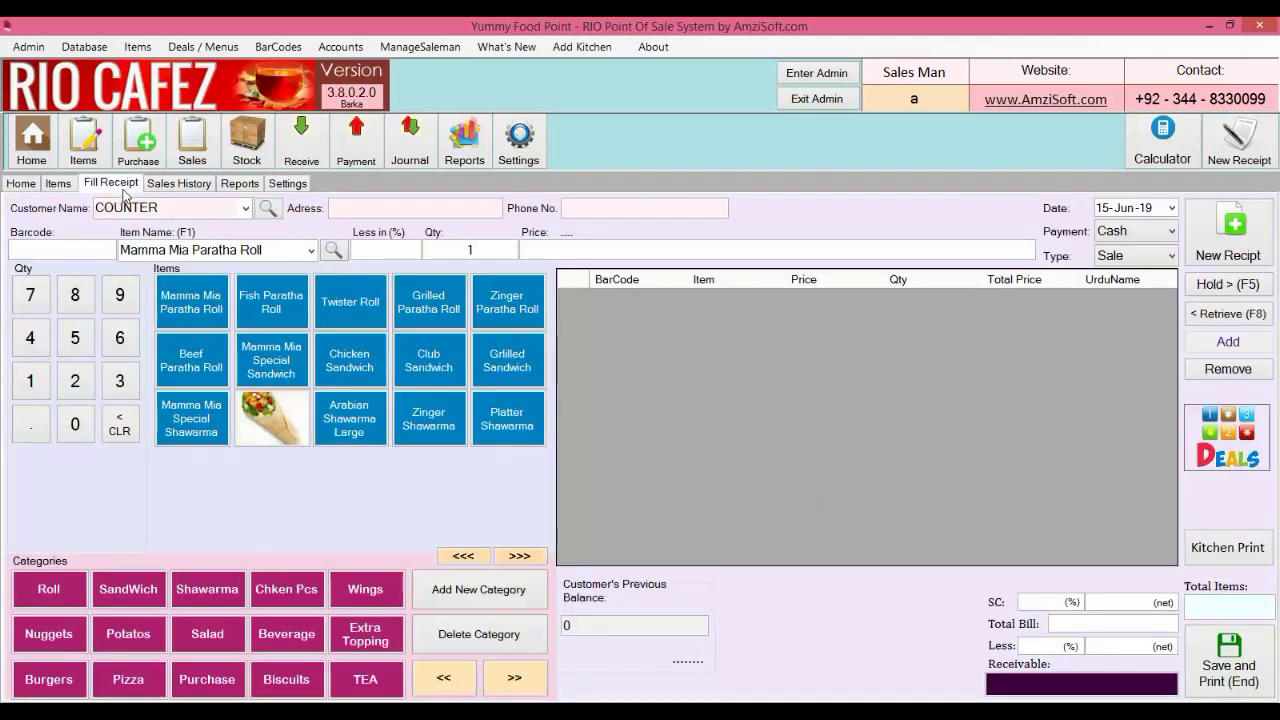
Start a new receipt and browse the TEA, Biscuits, Beverage, Roll, SandWich, Shawarma and chicken pieces items
left_click(1258, 158)
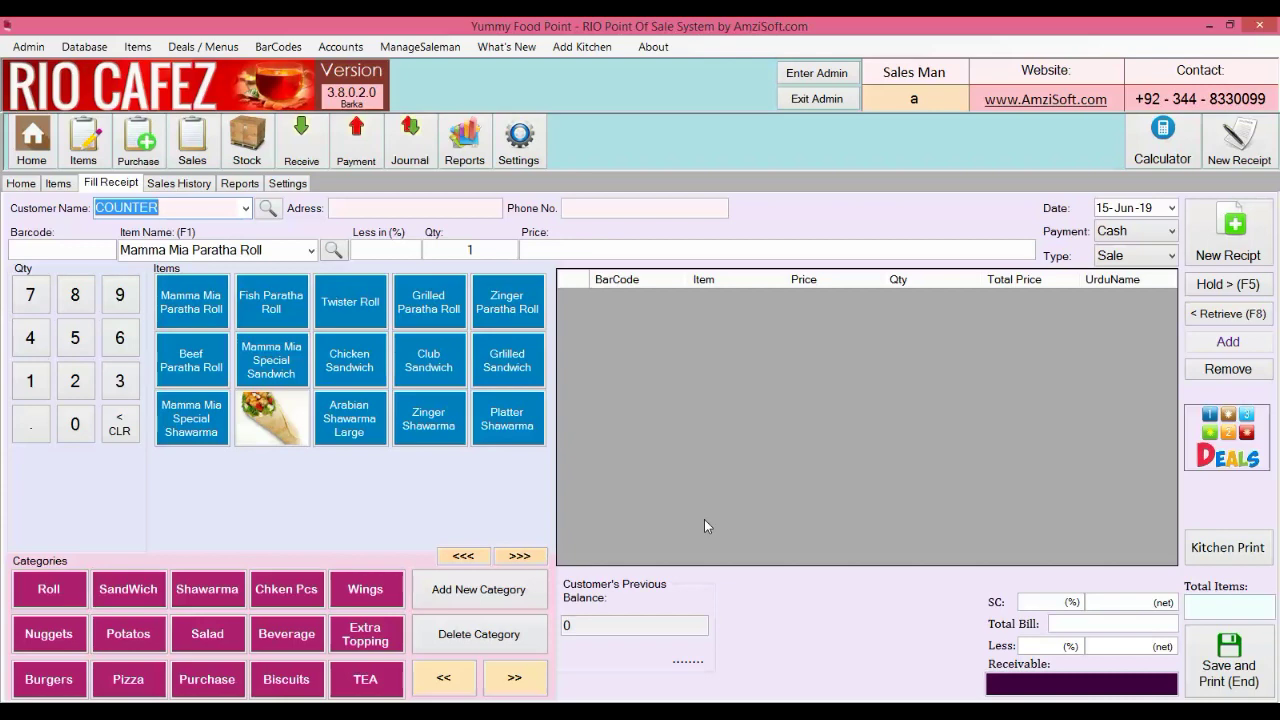
left_click(365, 681)
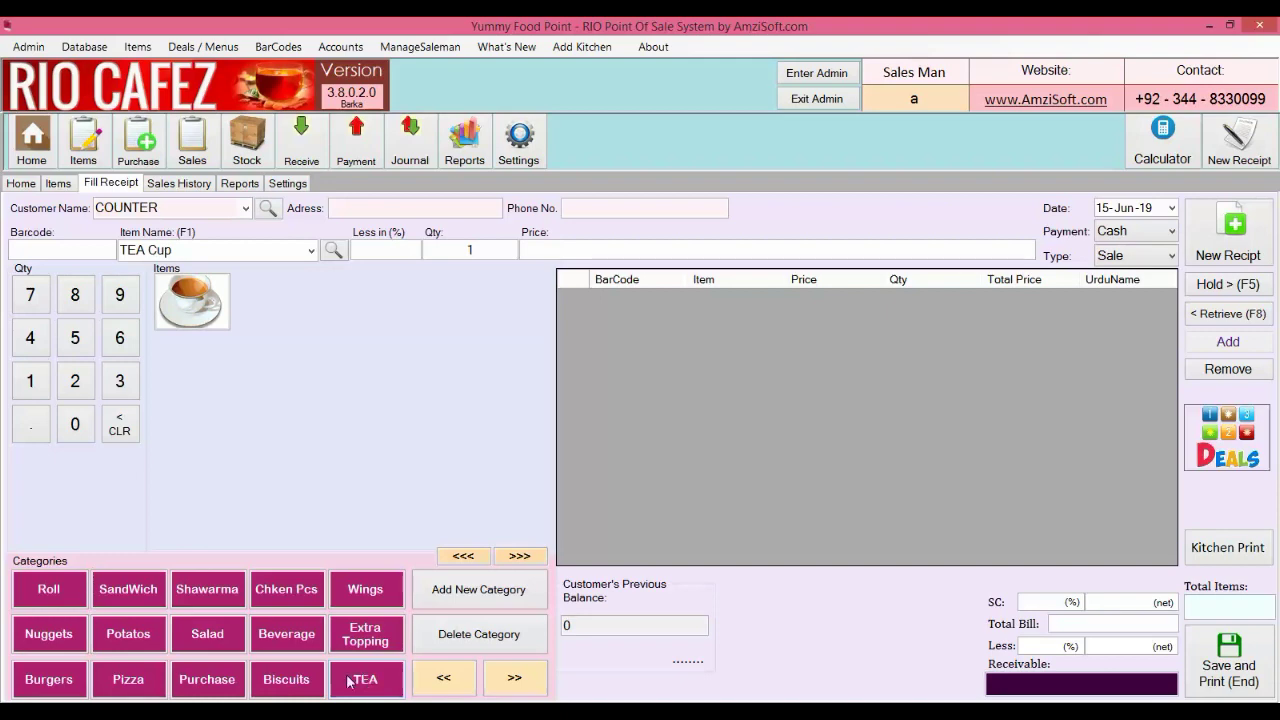
left_click(280, 684)
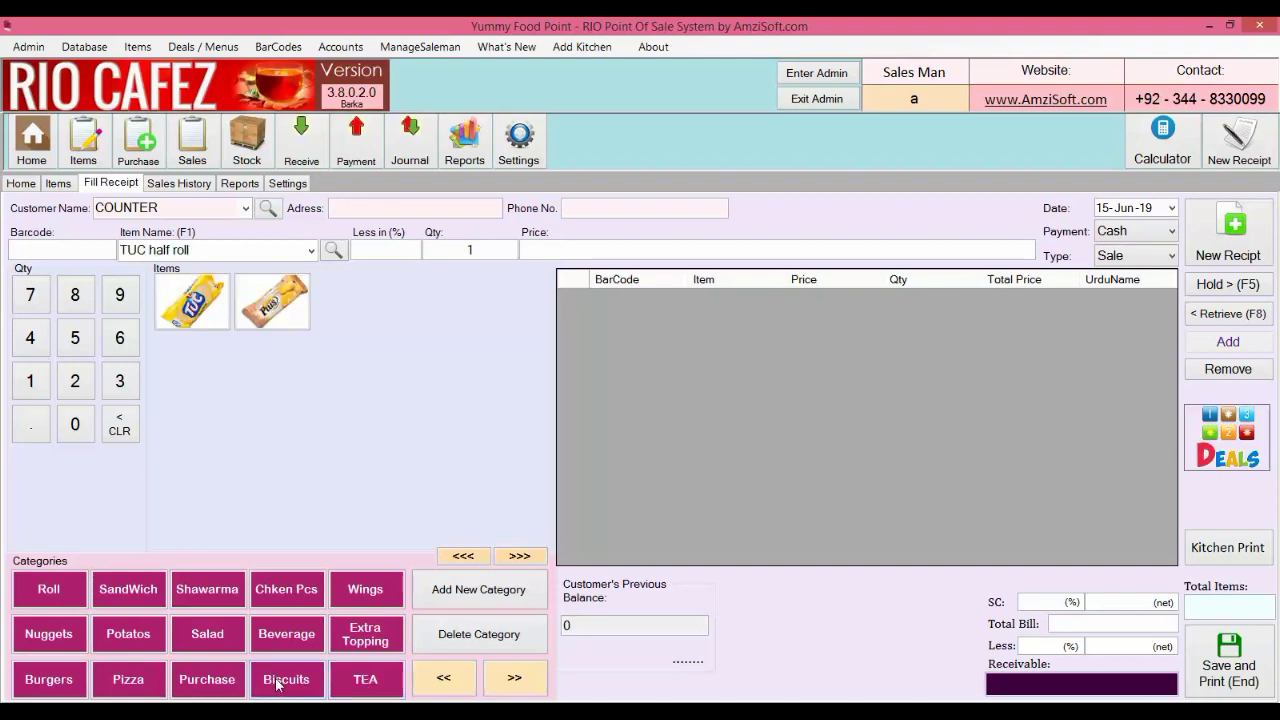
left_click(278, 650)
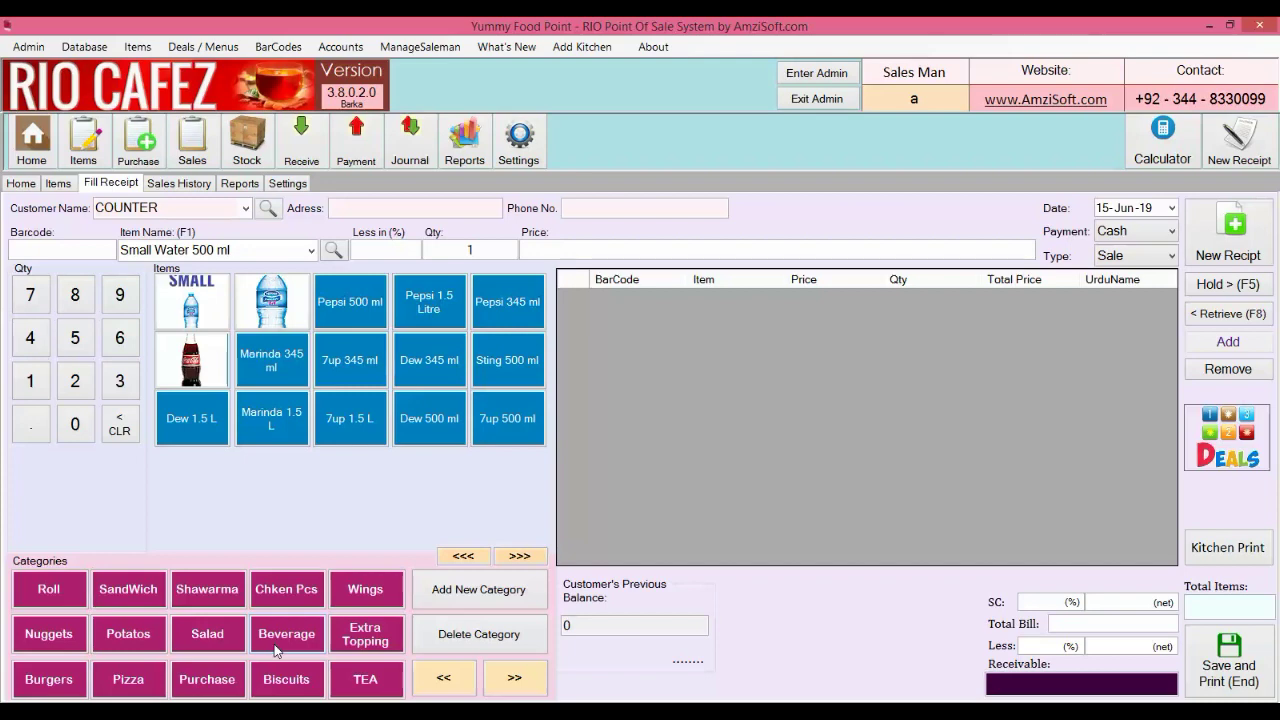
left_click(35, 594)
left_click(115, 592)
left_click(215, 594)
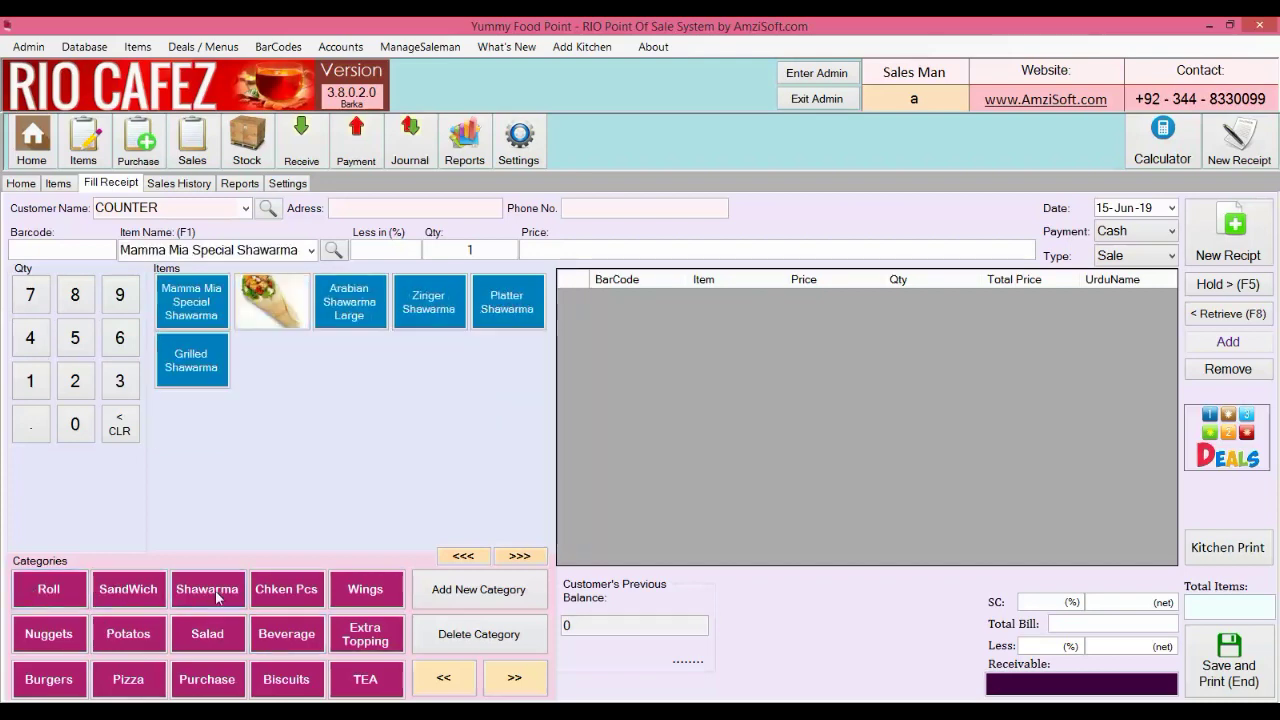
left_click(290, 592)
Browse Wings, Nuggets, Potatos, Salad, Beverage, Burgers and Pizza, then choose customer COUNTER
left_click(365, 589)
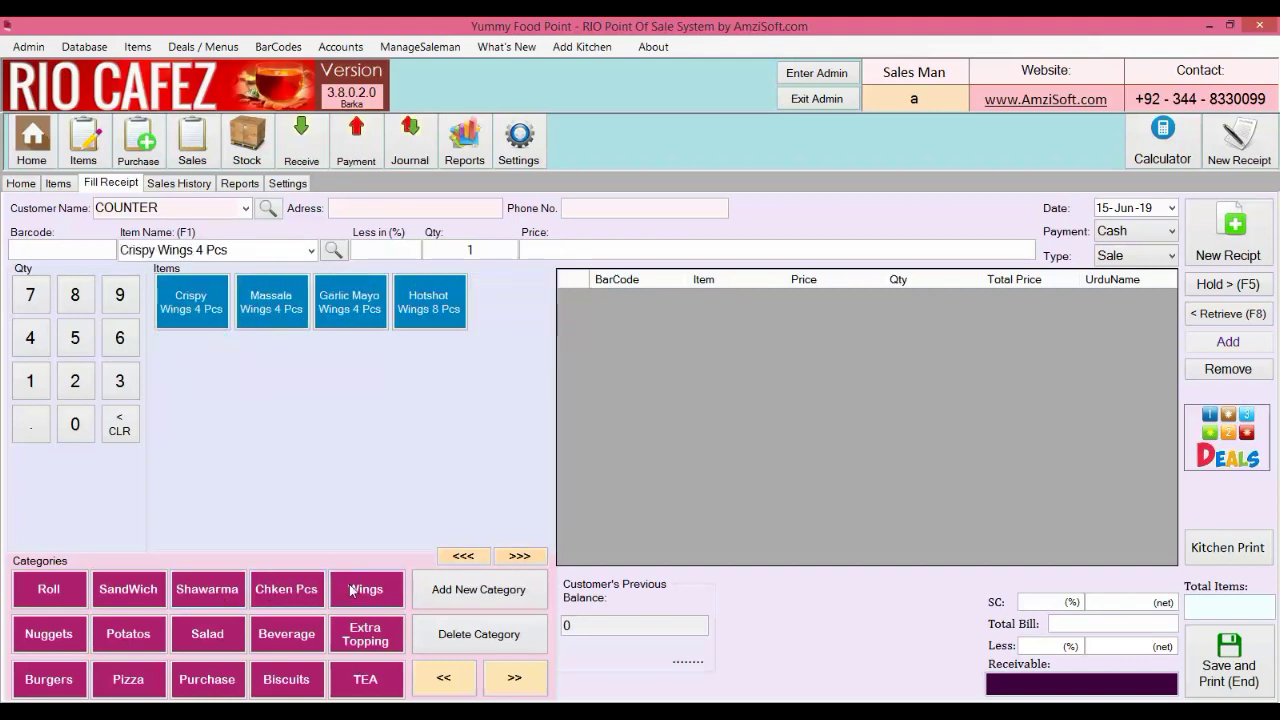
left_click(70, 636)
left_click(125, 634)
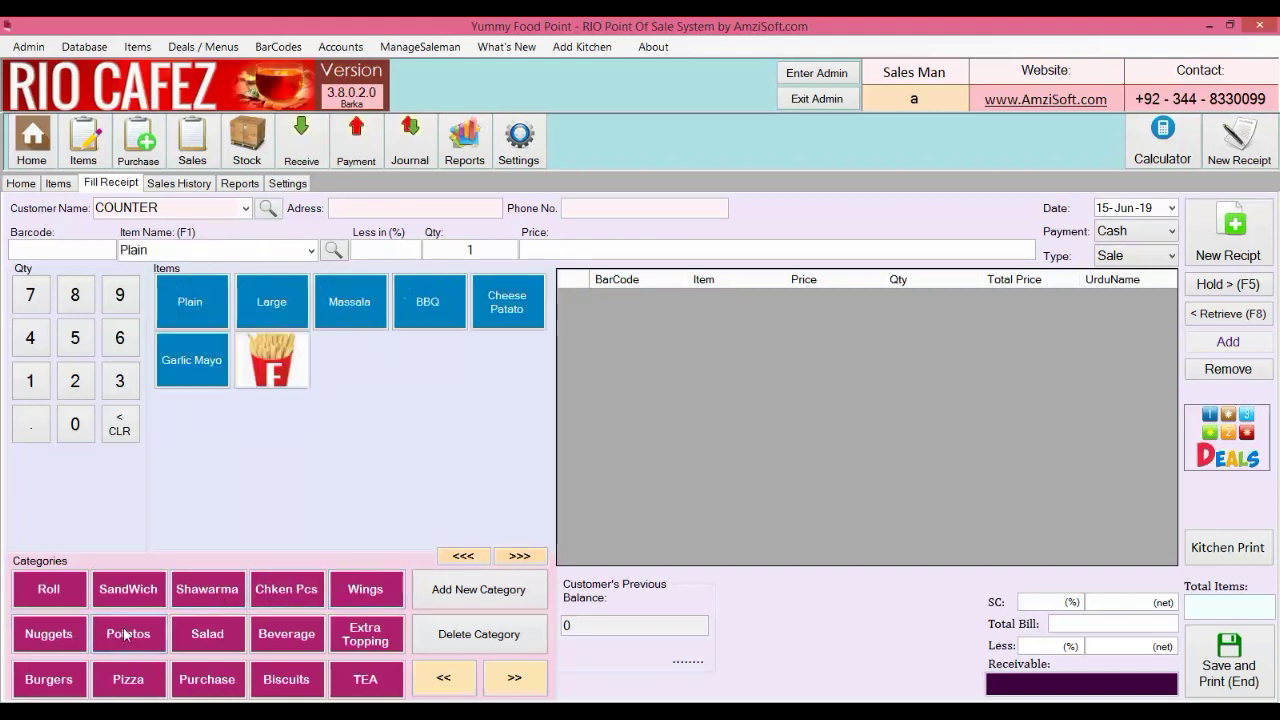
left_click(200, 636)
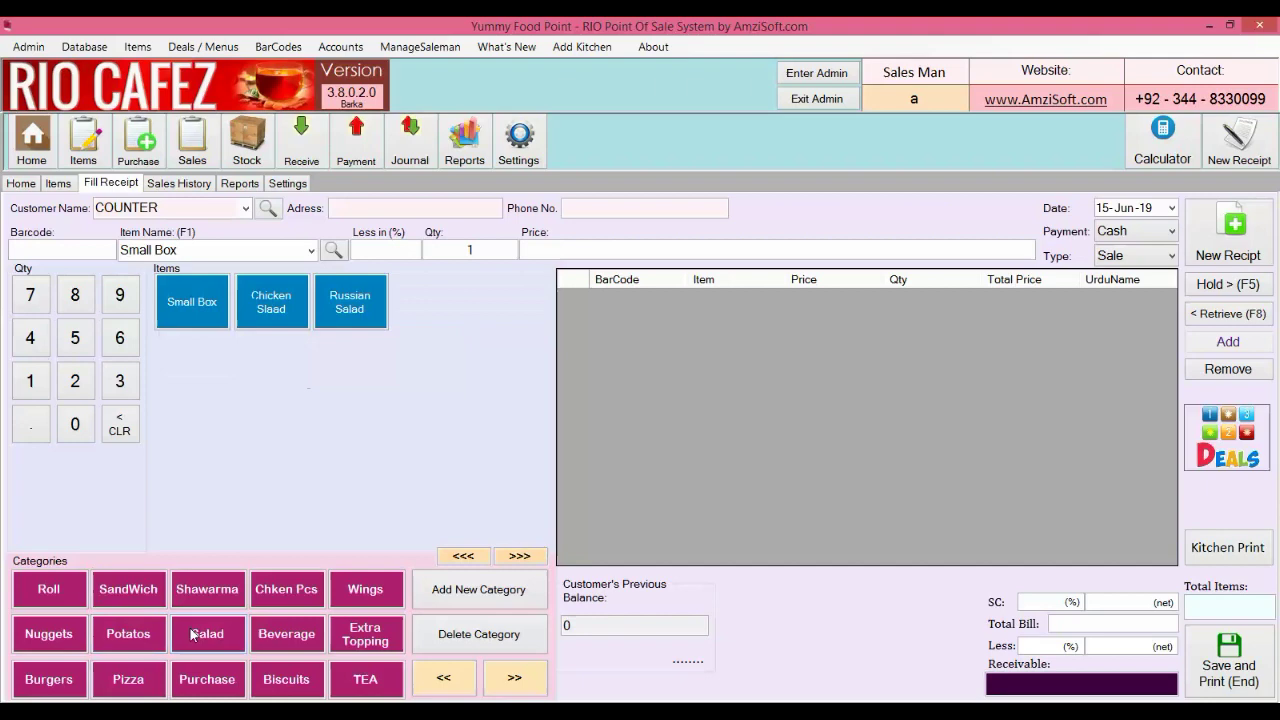
left_click(265, 640)
left_click(60, 682)
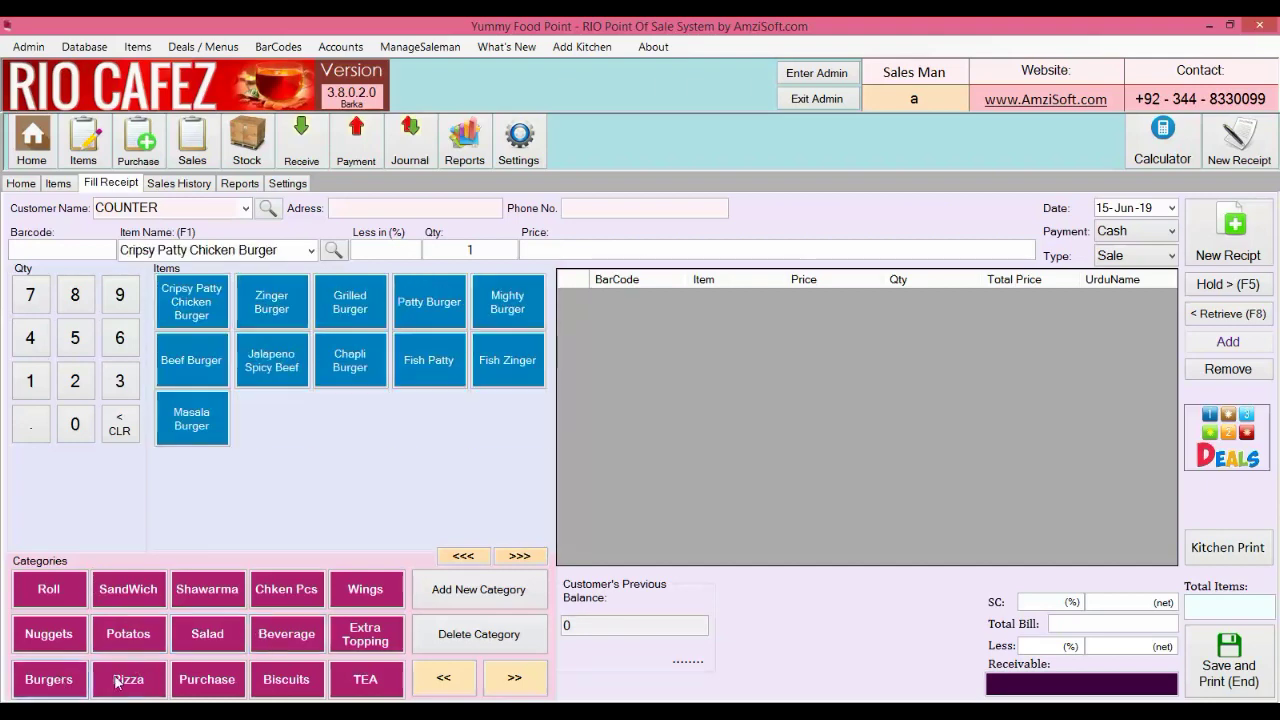
left_click(117, 682)
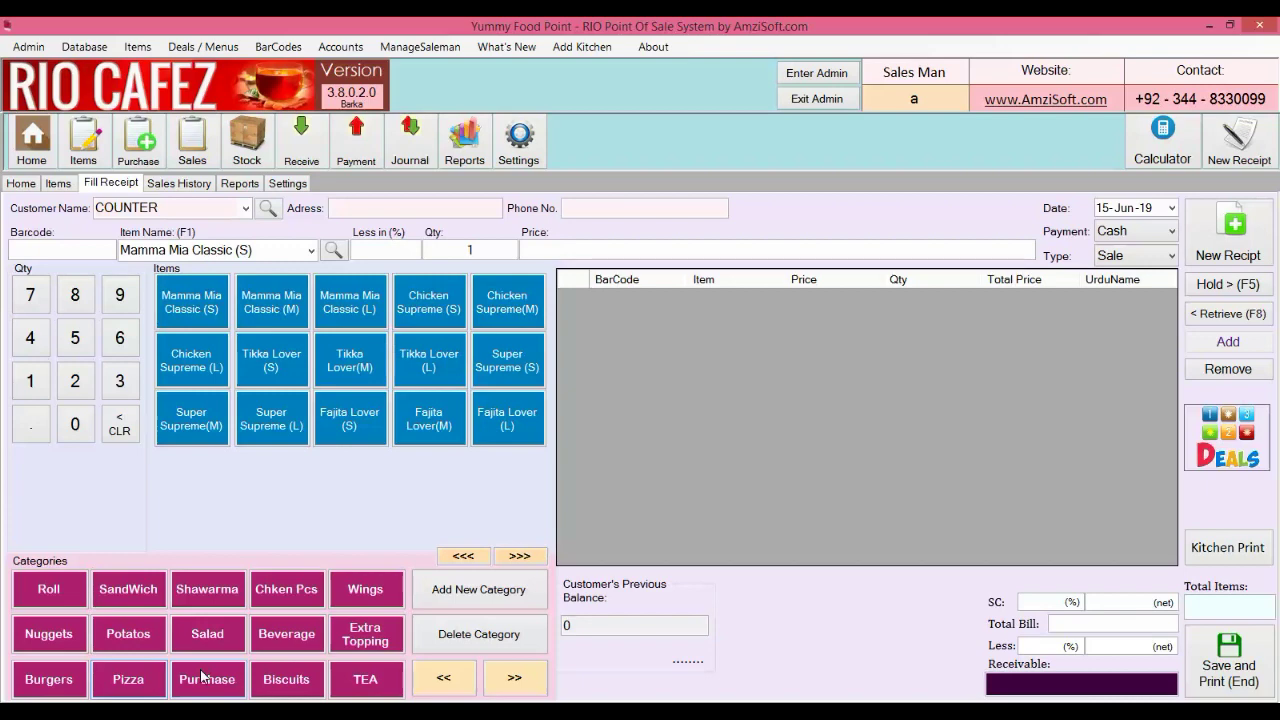
left_click(245, 208)
left_click(233, 226)
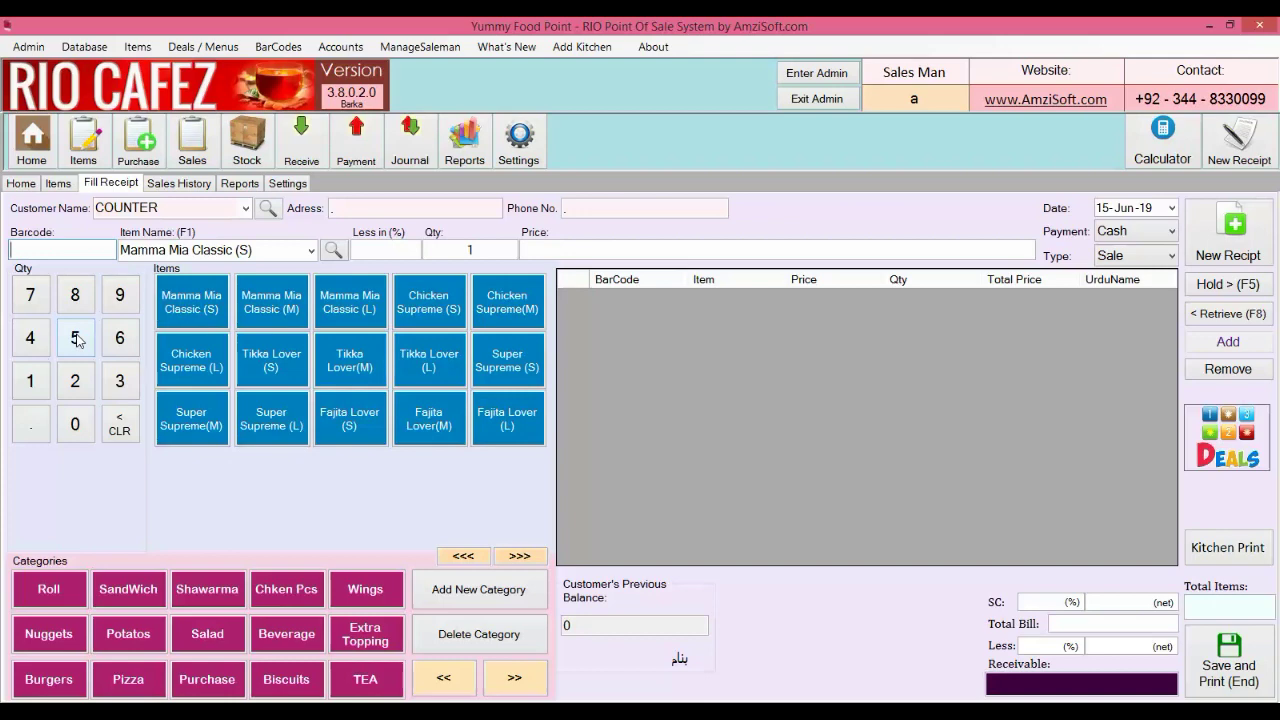
Add 2 TUC half rolls, 5 Zeera Plus Half and 2 TEA Cups to the receipt
left_click(287, 686)
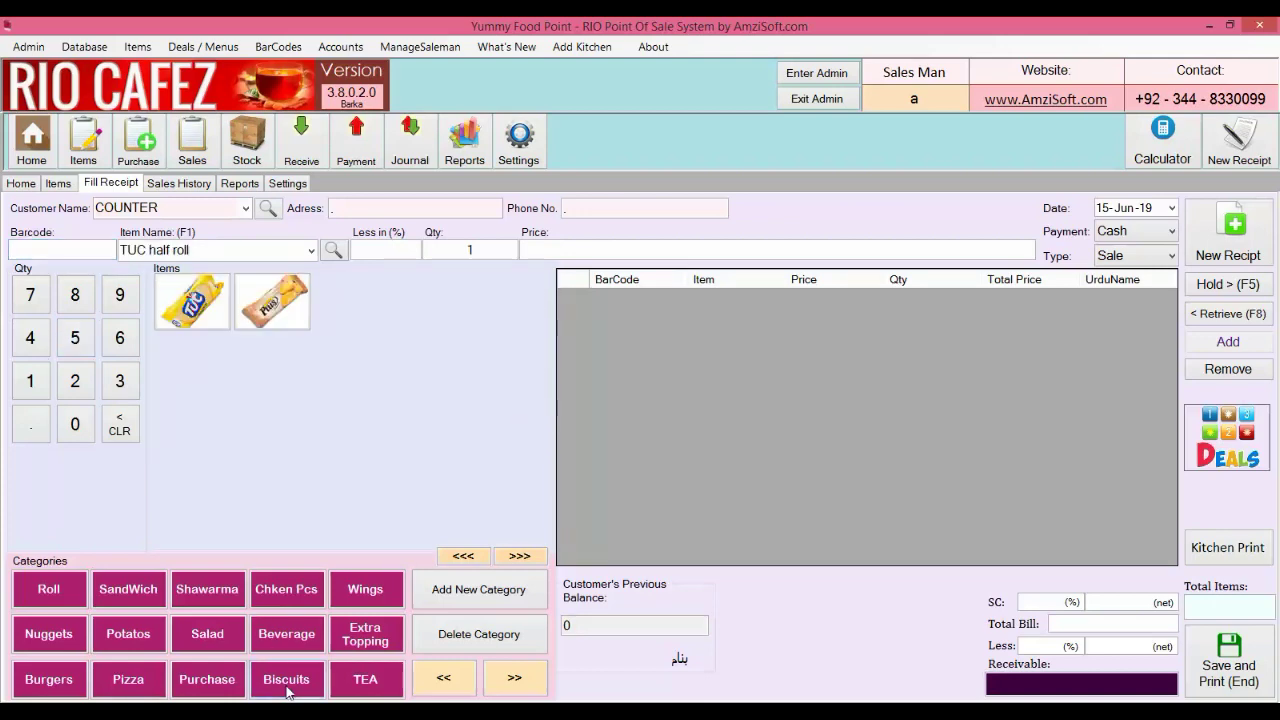
left_click(76, 390)
left_click(203, 315)
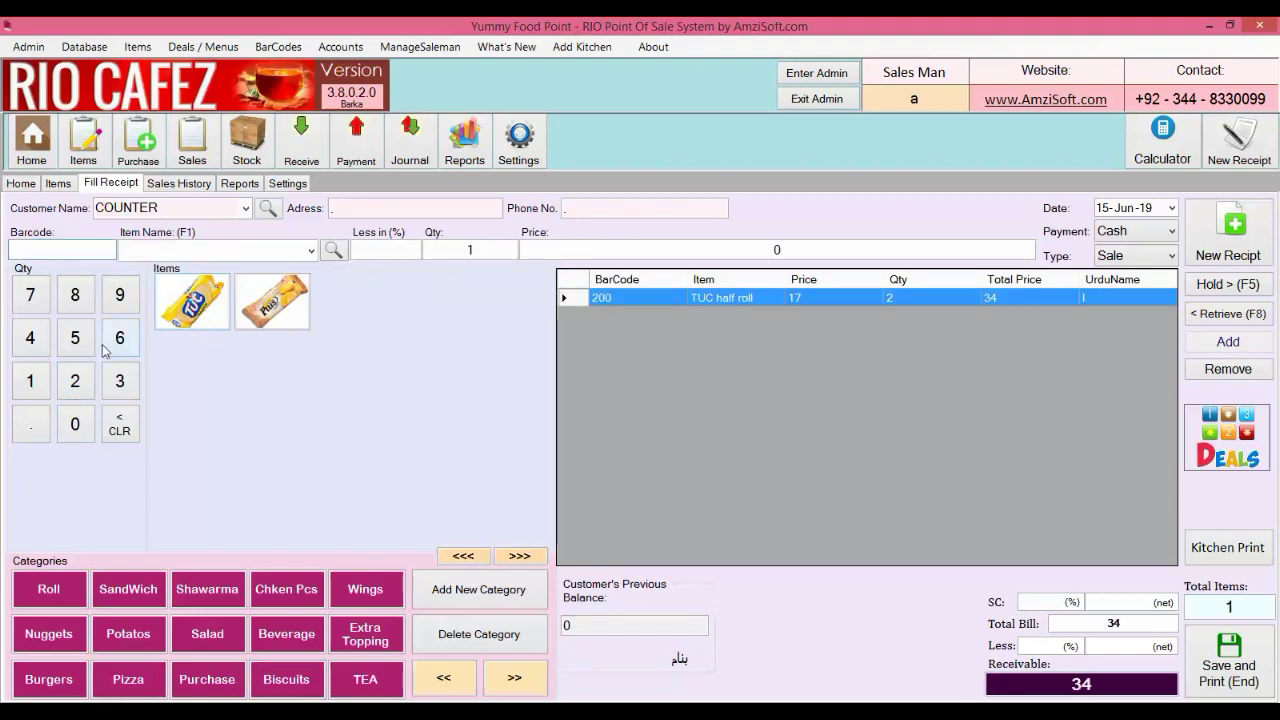
left_click(72, 346)
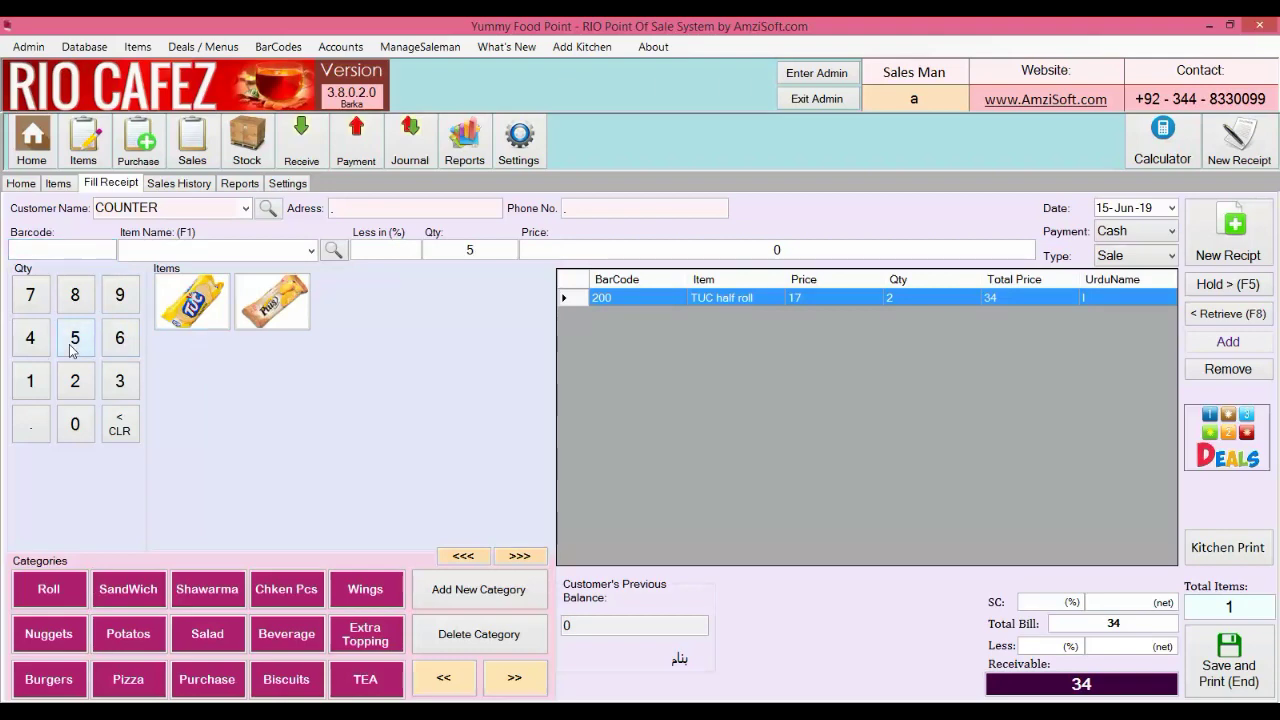
left_click(252, 305)
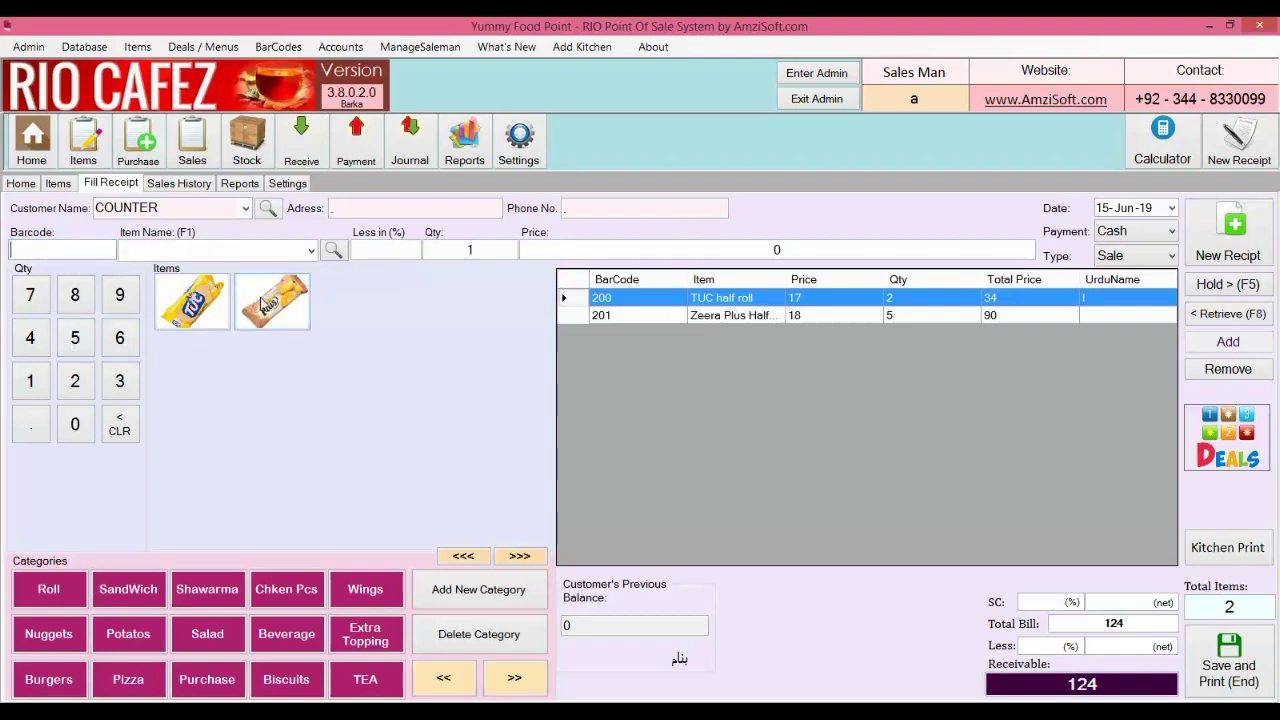
left_click(380, 692)
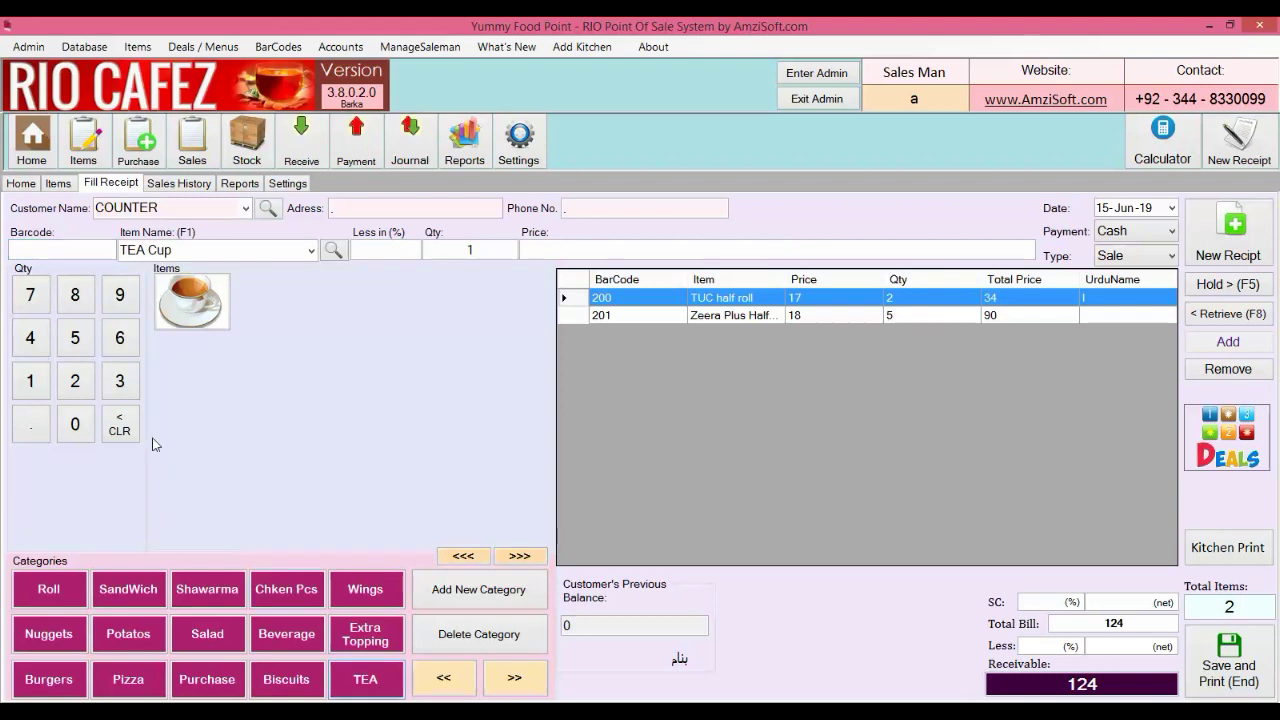
left_click(76, 385)
left_click(195, 312)
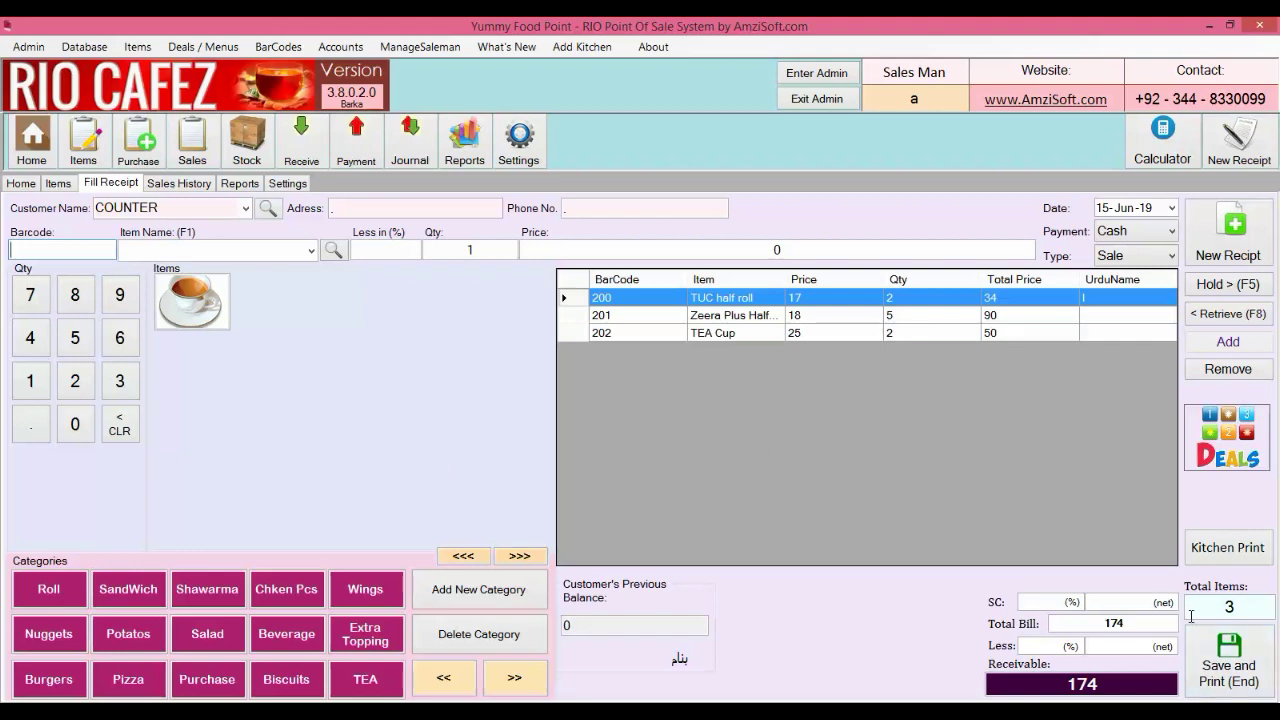
Save the 174 sale with 200 received, print the receipt, and untick Show Print Preview
left_click(1205, 660)
type("17")
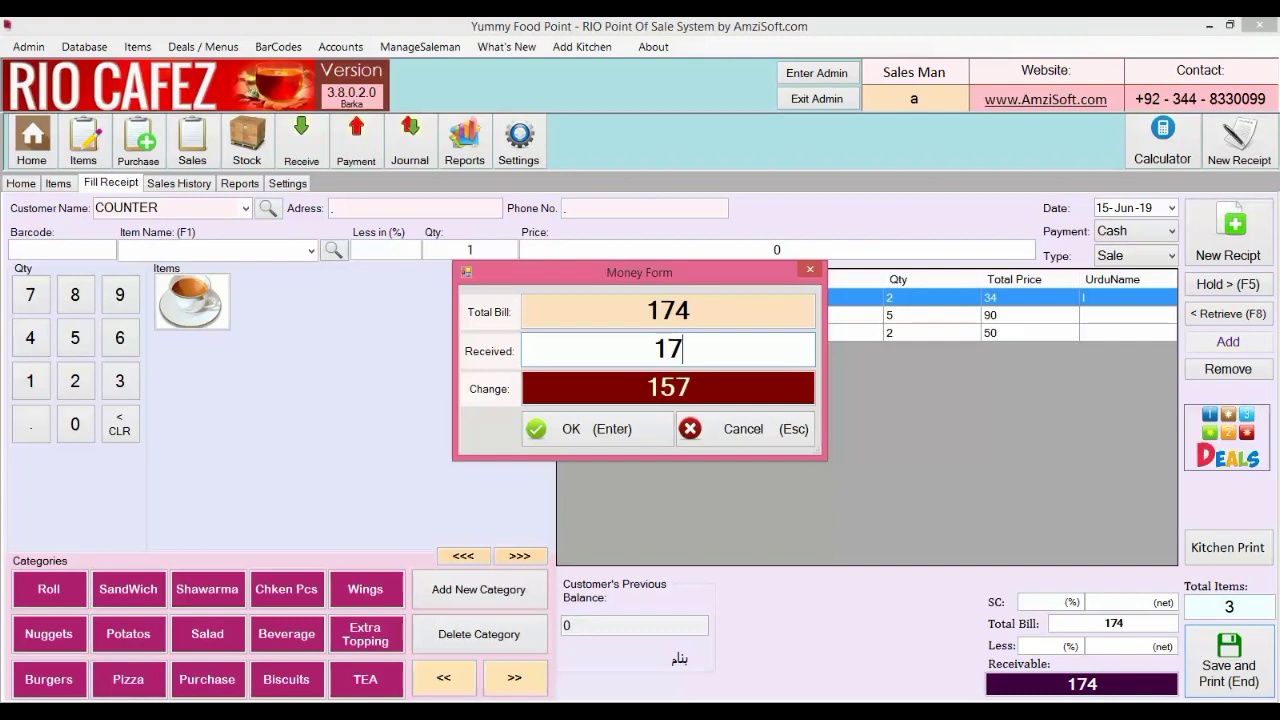
key("BackSpace")
key("BackSpace")
type("200")
key("Return")
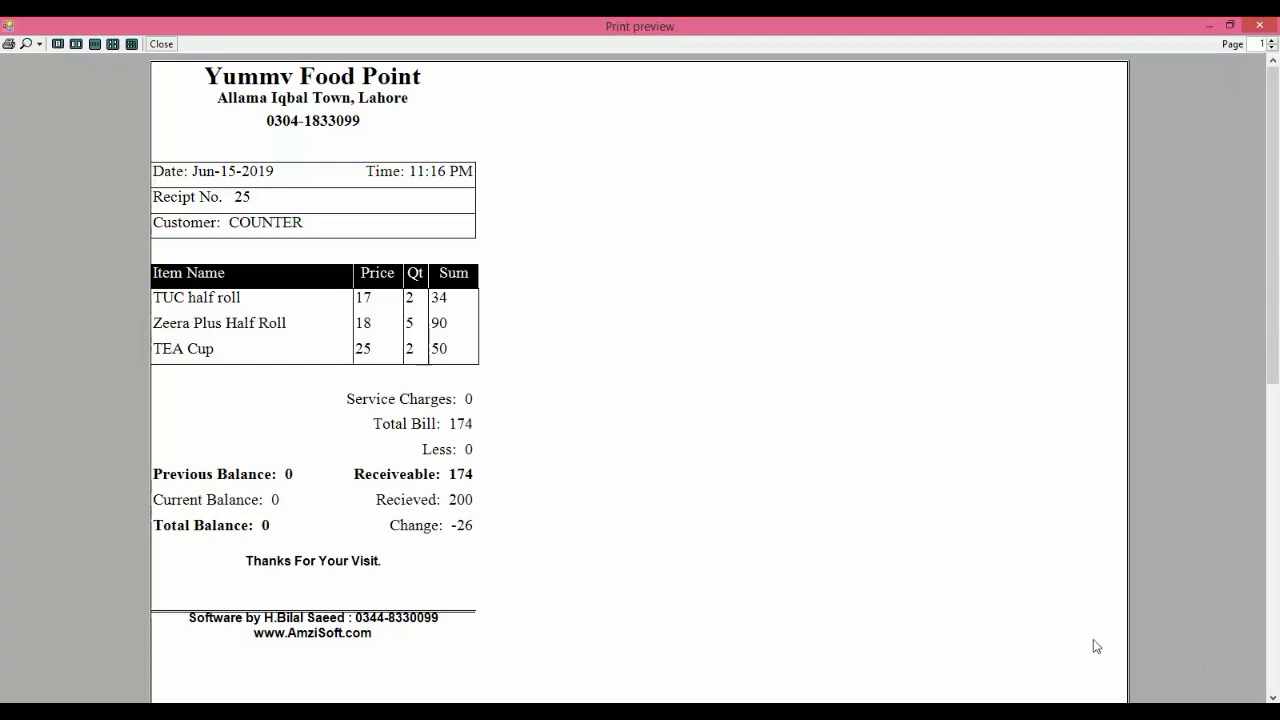
left_click(9, 45)
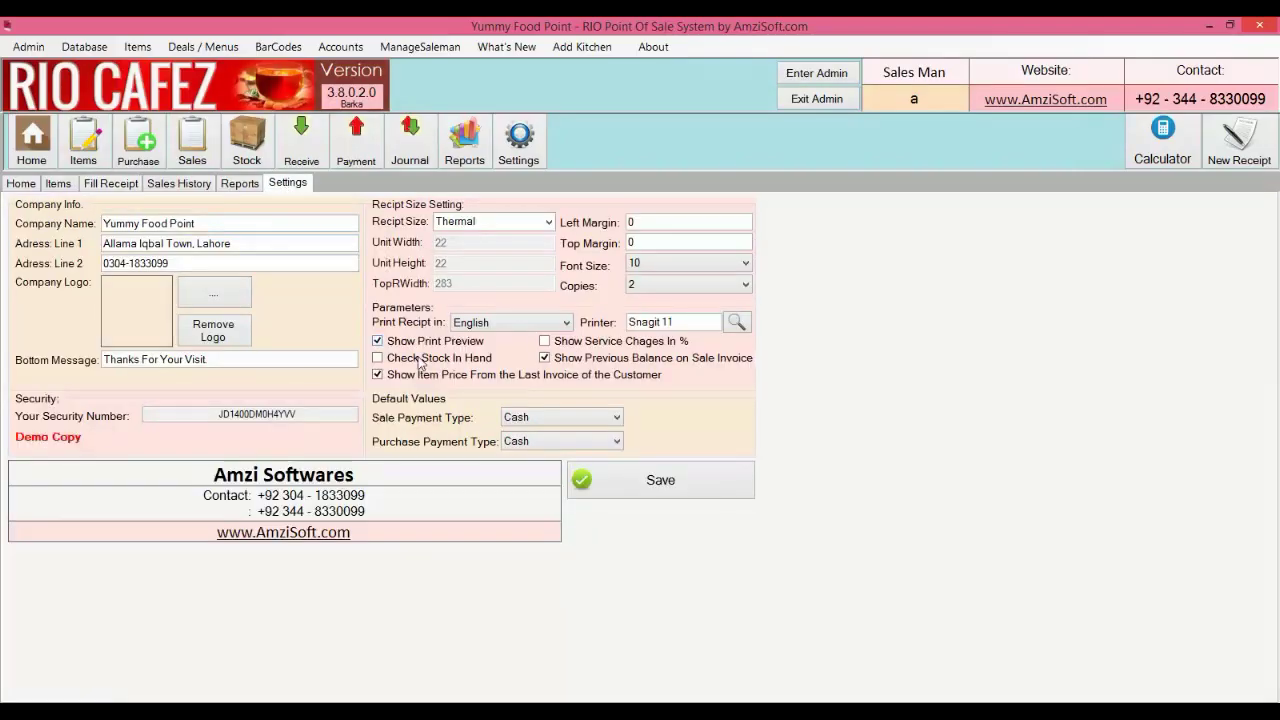
left_click(408, 340)
Re-enable Show Print Preview and go back to the Fill Receipt tab
left_click(408, 340)
left_click(131, 190)
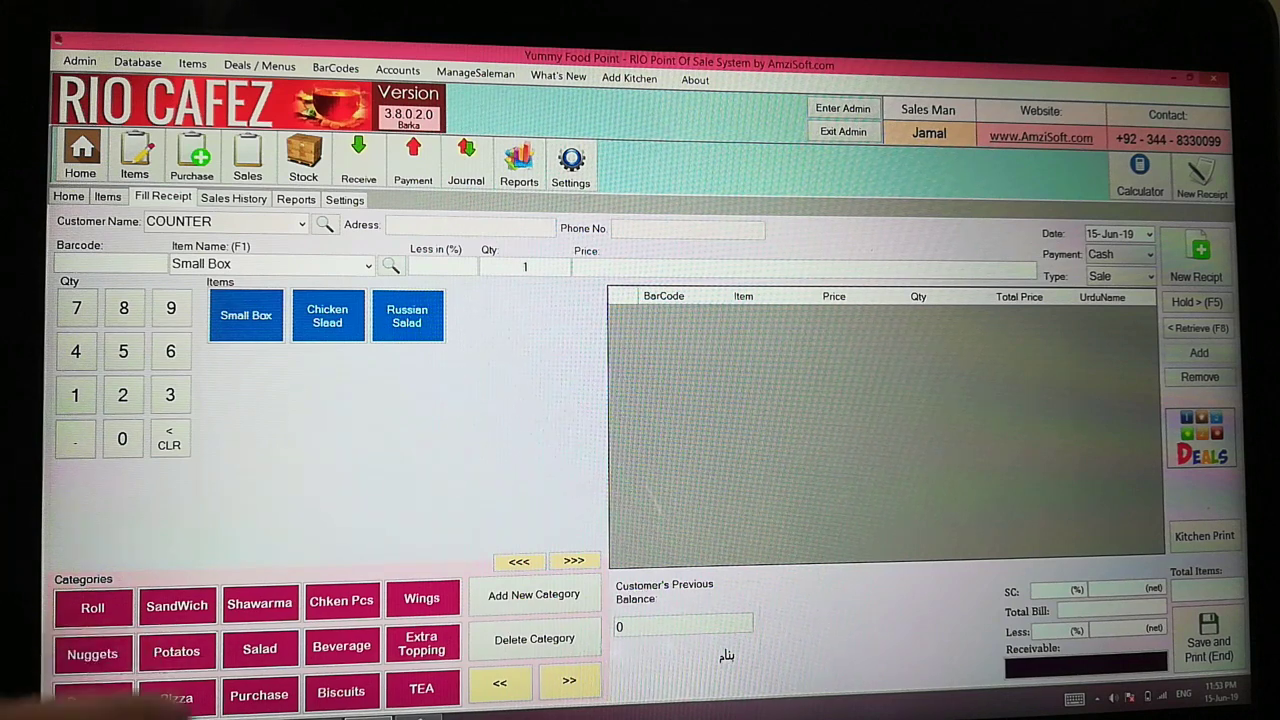
Add 3 TUC half rolls, 10 TEA Cups and 20 Reg Drinks, then open payment for 901
left_click(341, 691)
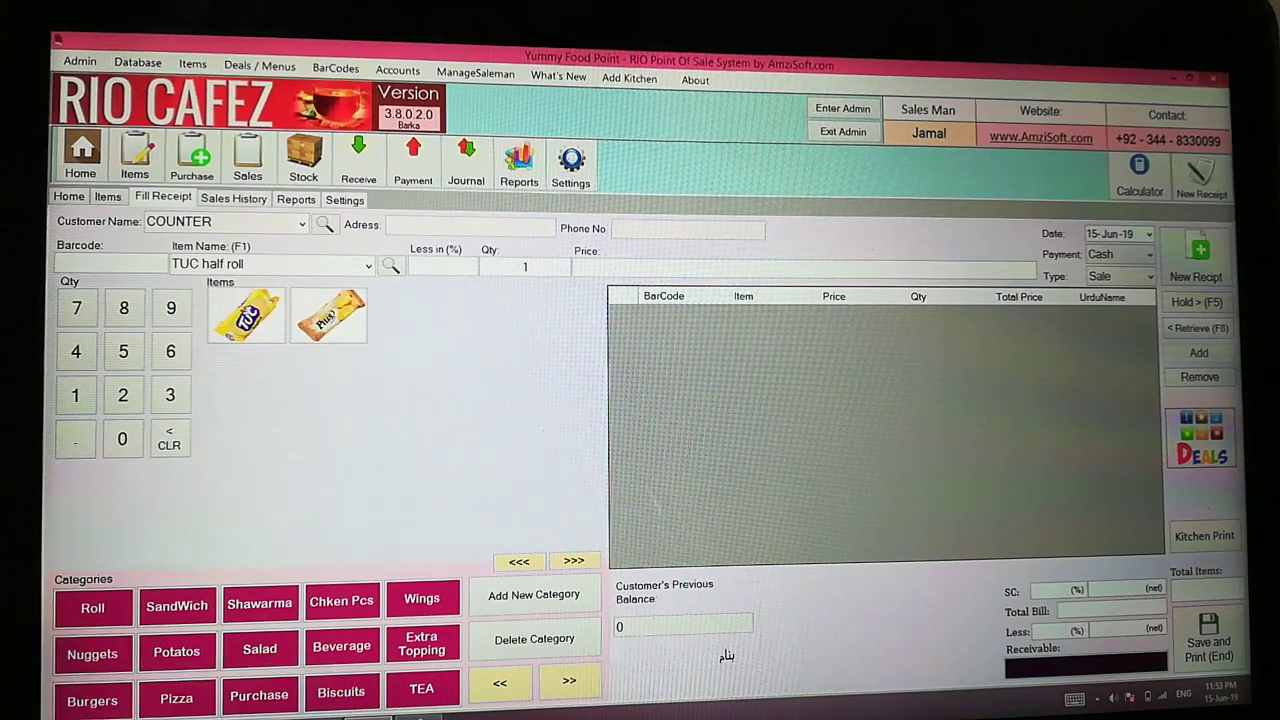
left_click(248, 315)
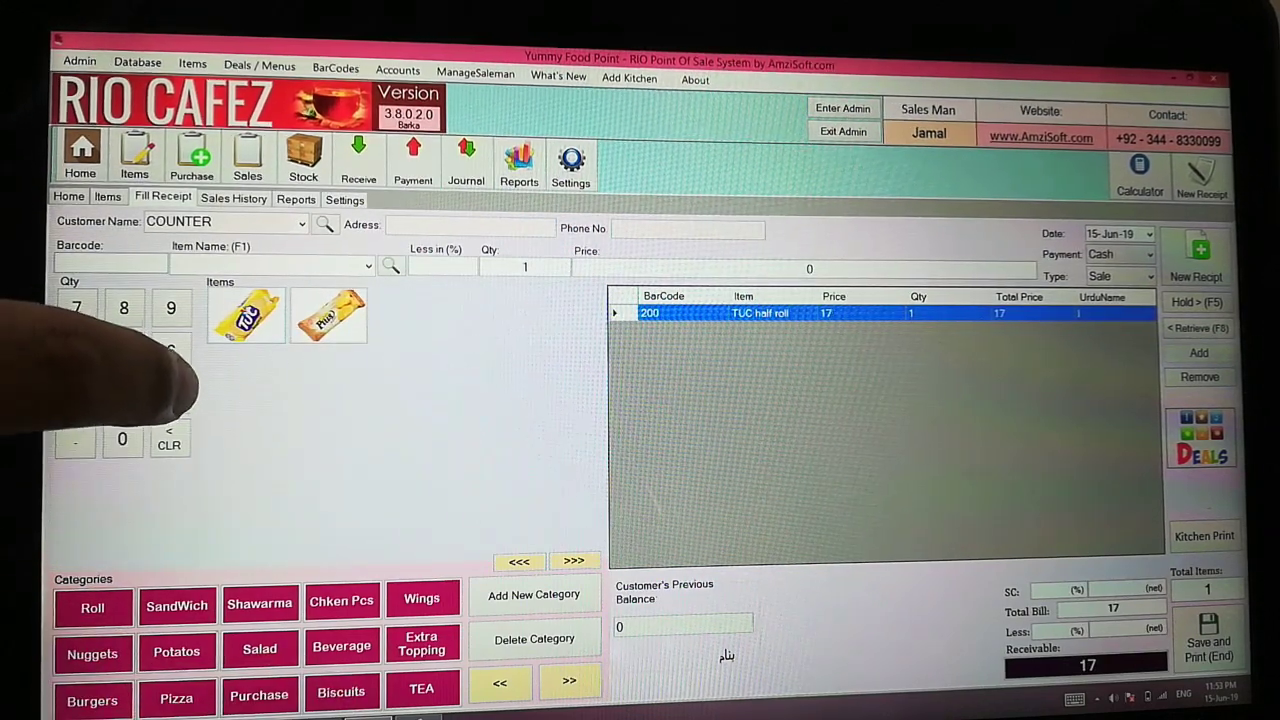
left_click(252, 315)
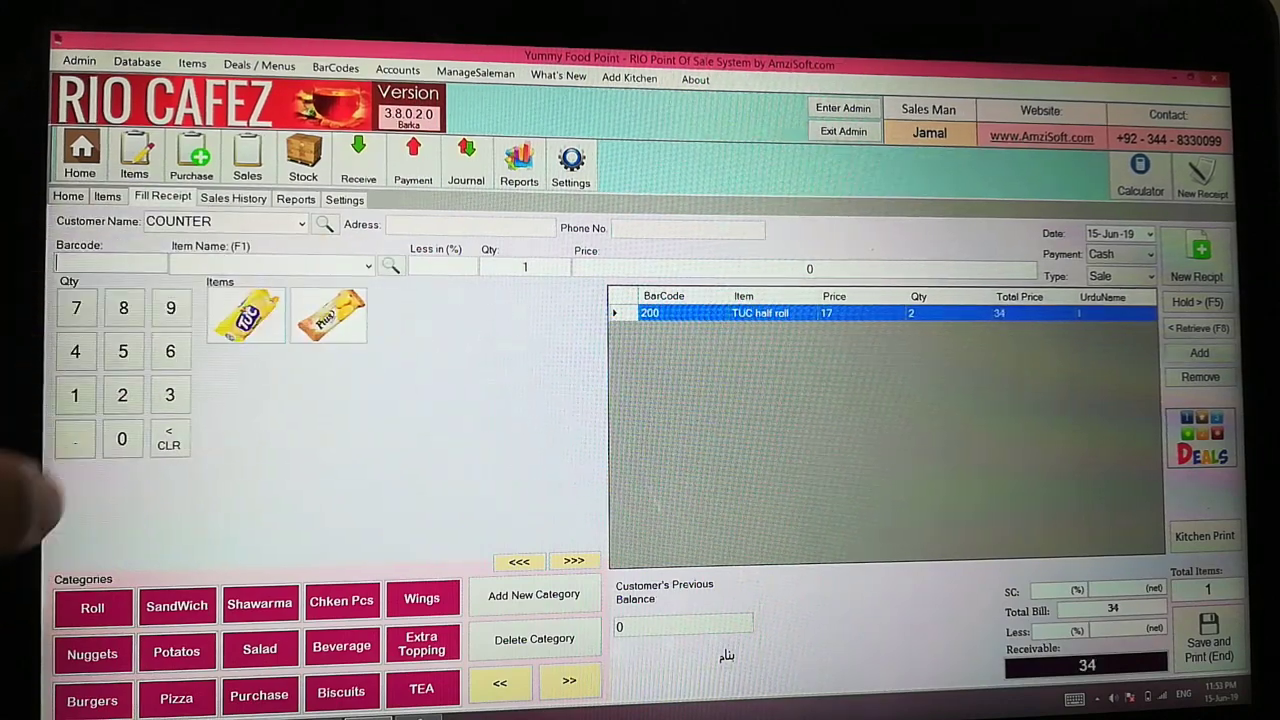
left_click(248, 315)
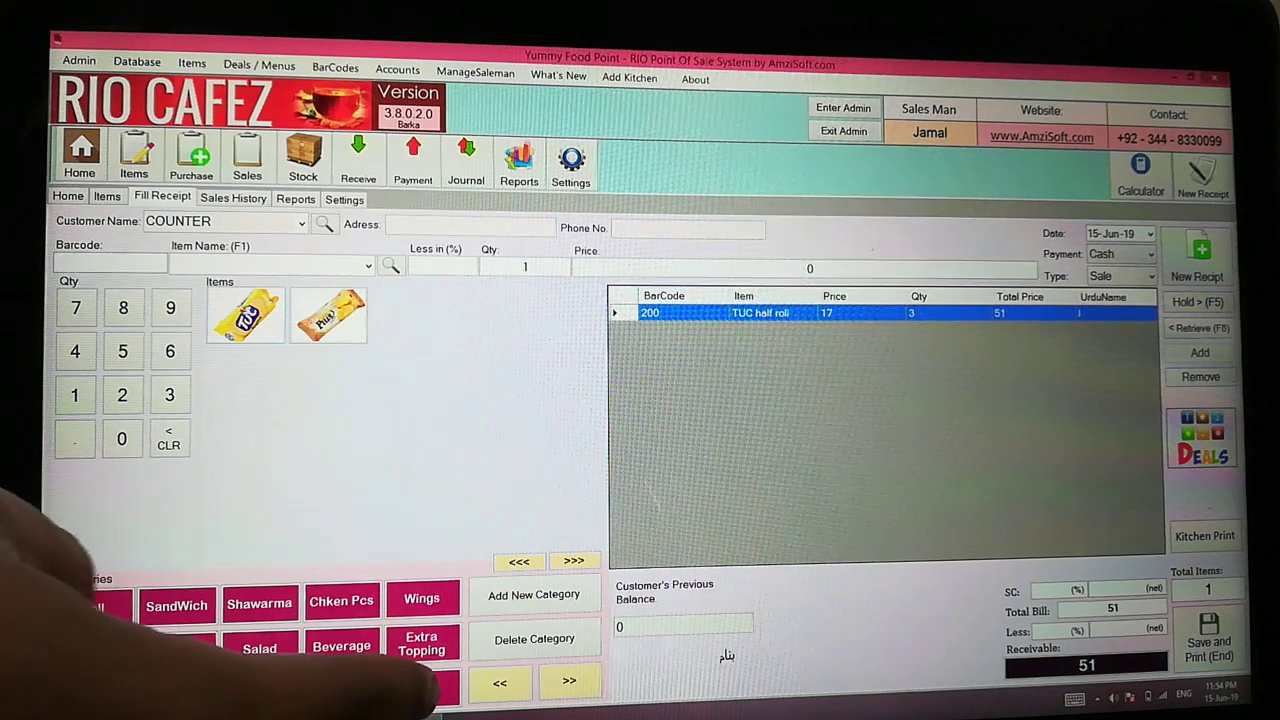
left_click(421, 688)
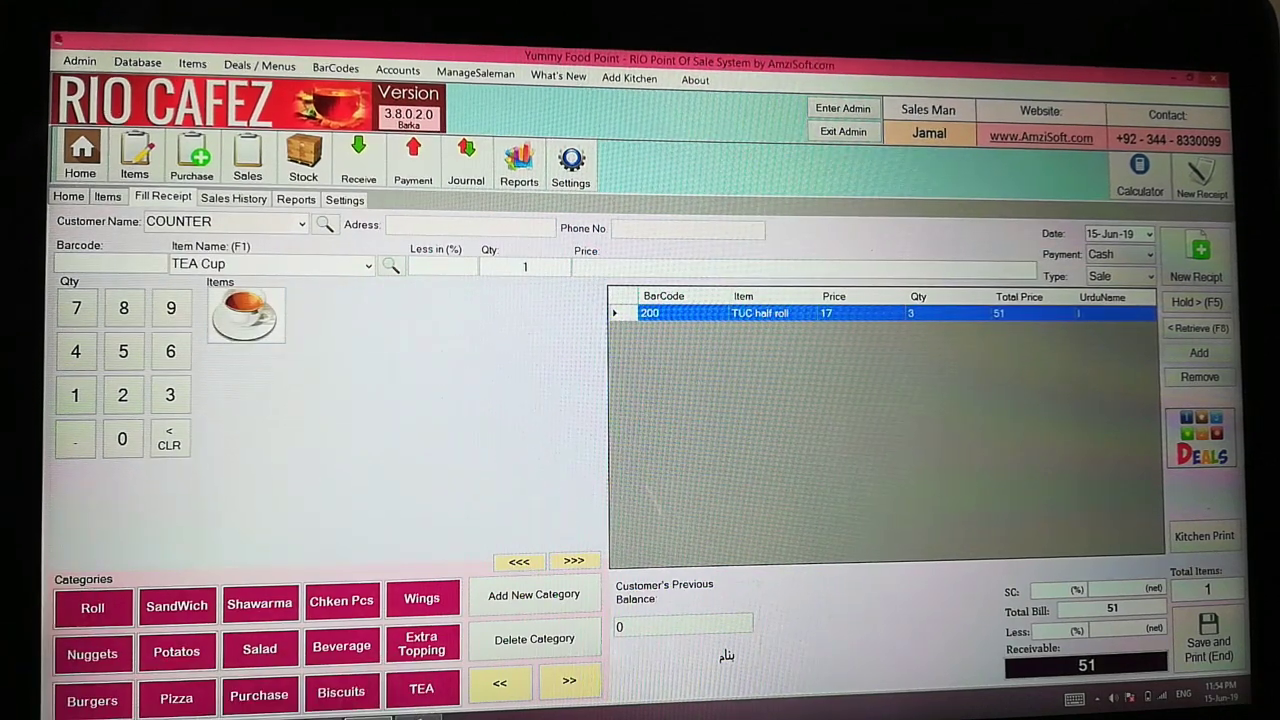
left_click(122, 438)
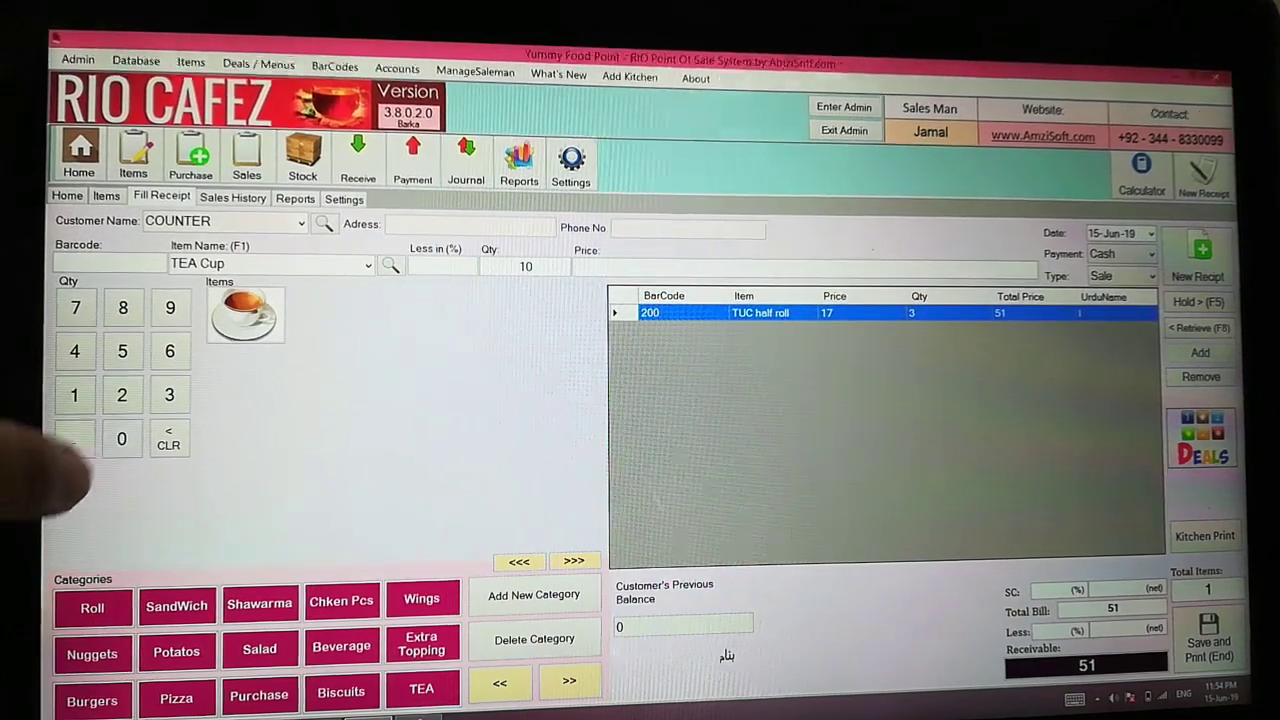
left_click(245, 314)
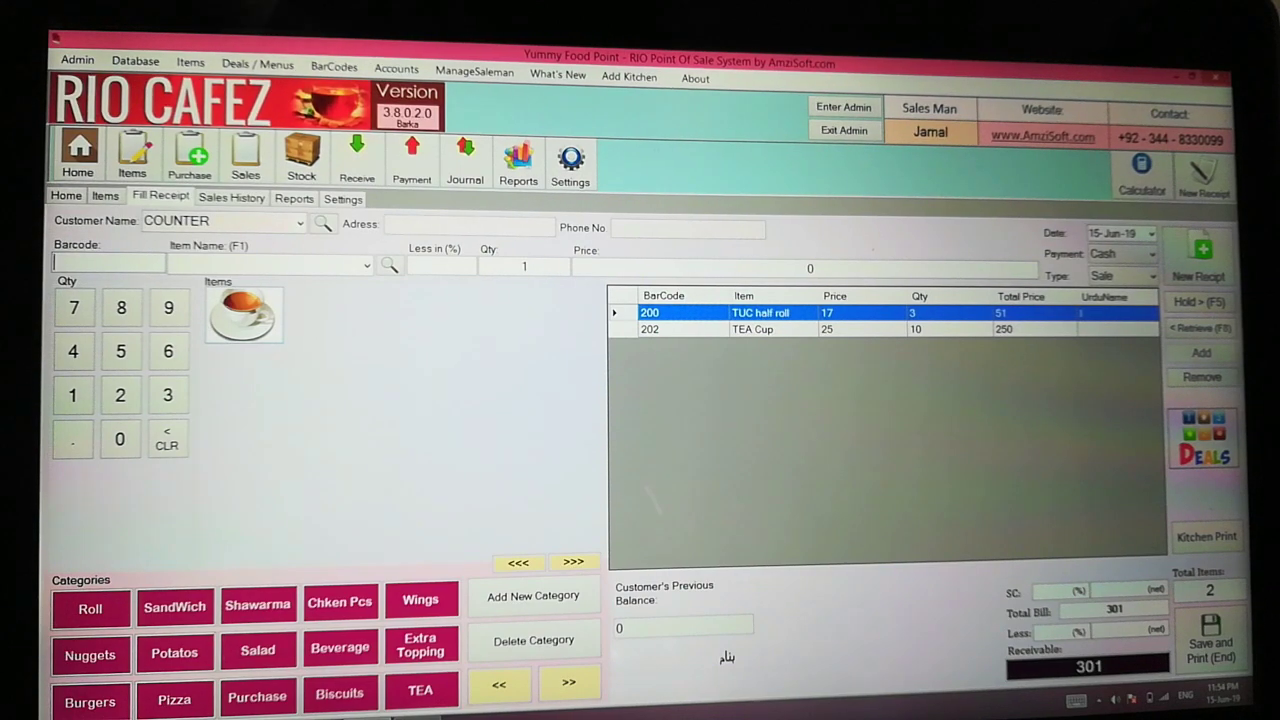
left_click(340, 647)
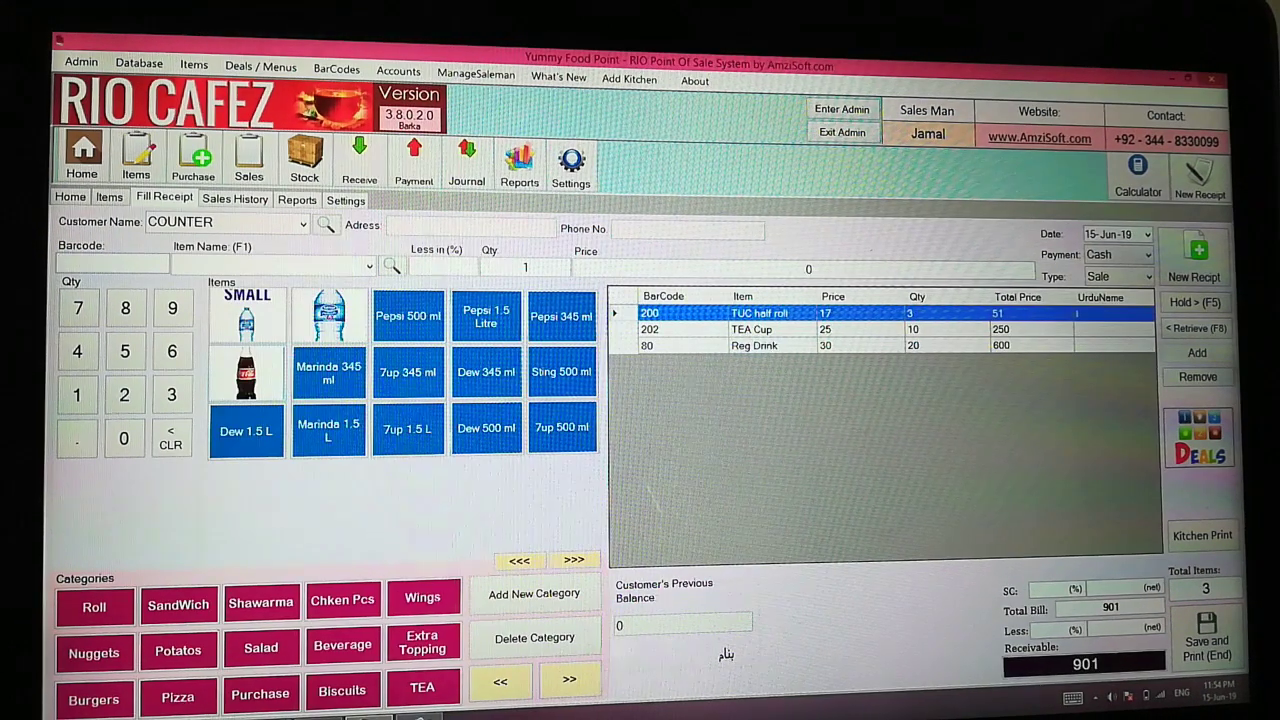
left_click(1207, 641)
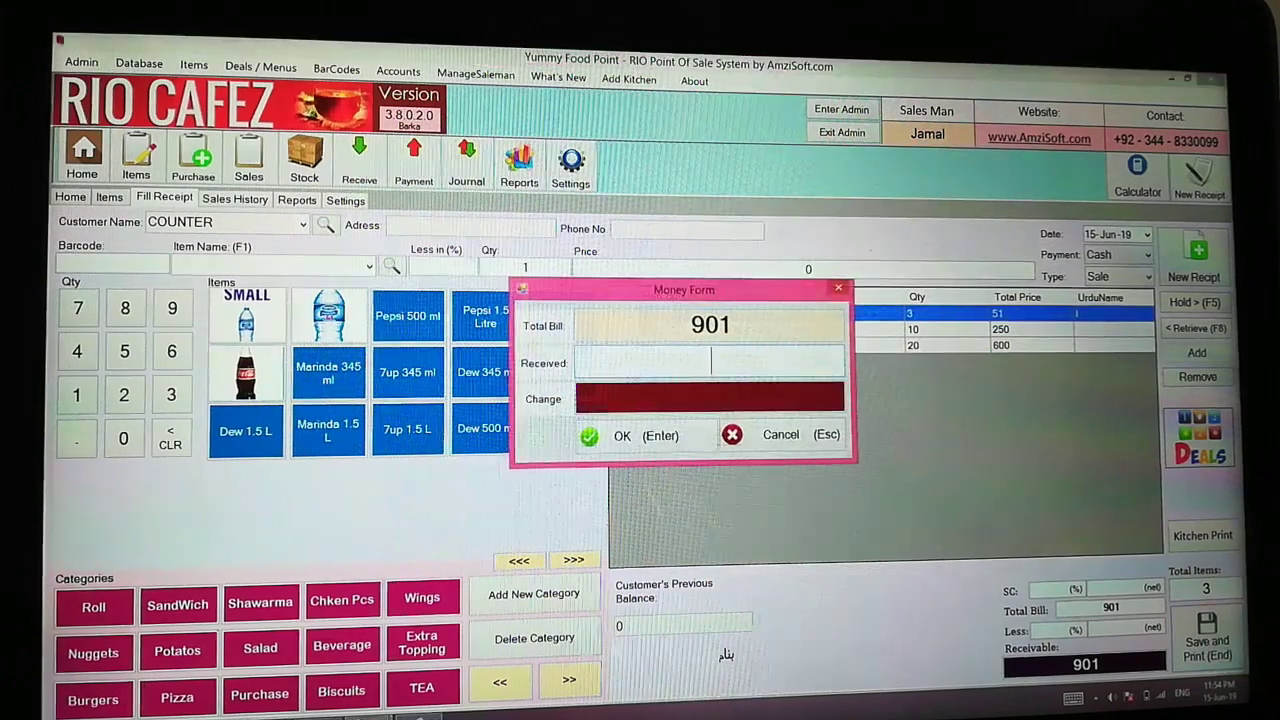
Enter 1000 received using the on-screen touch keyboard, confirm, then close the keyboard
left_click(1073, 697)
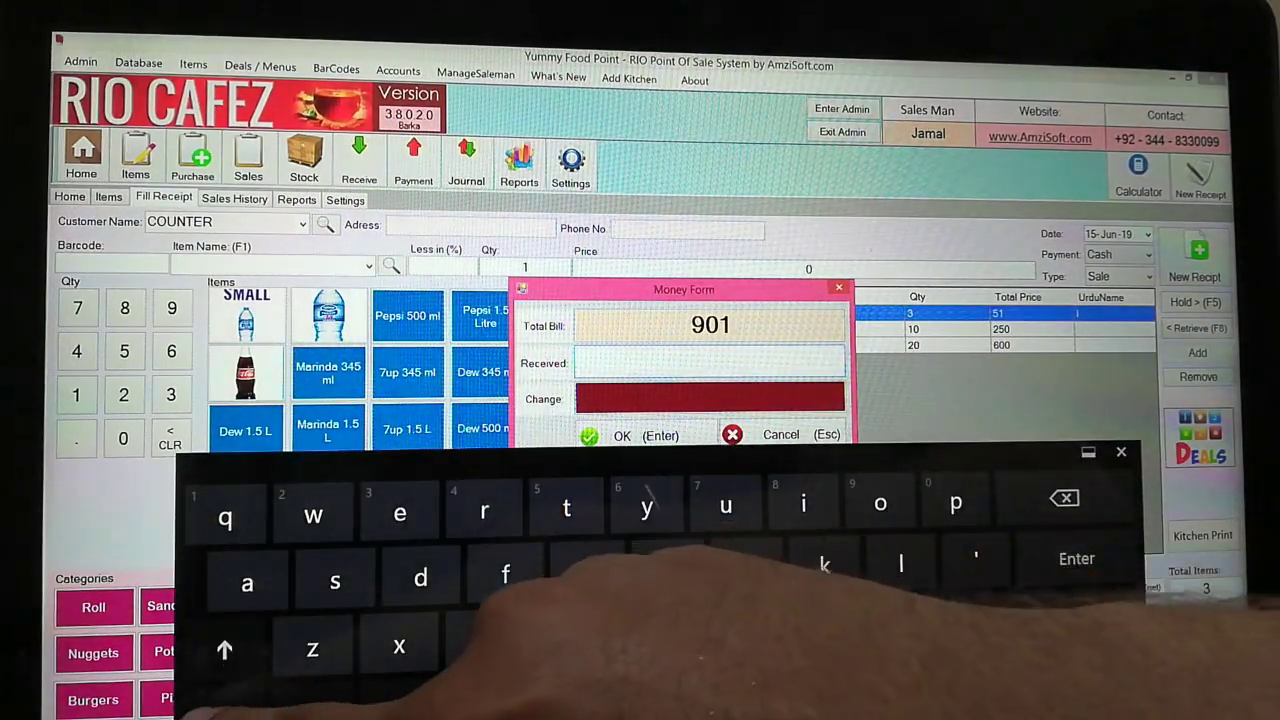
left_click(224, 712)
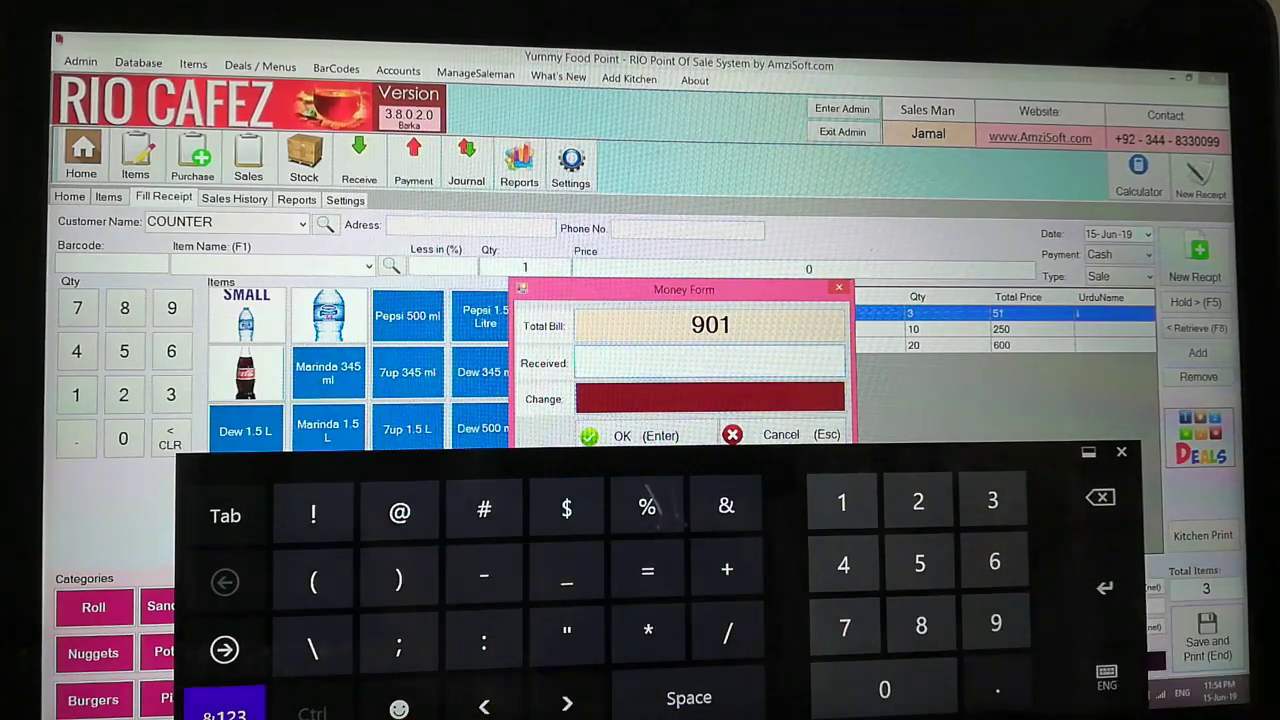
type("1000")
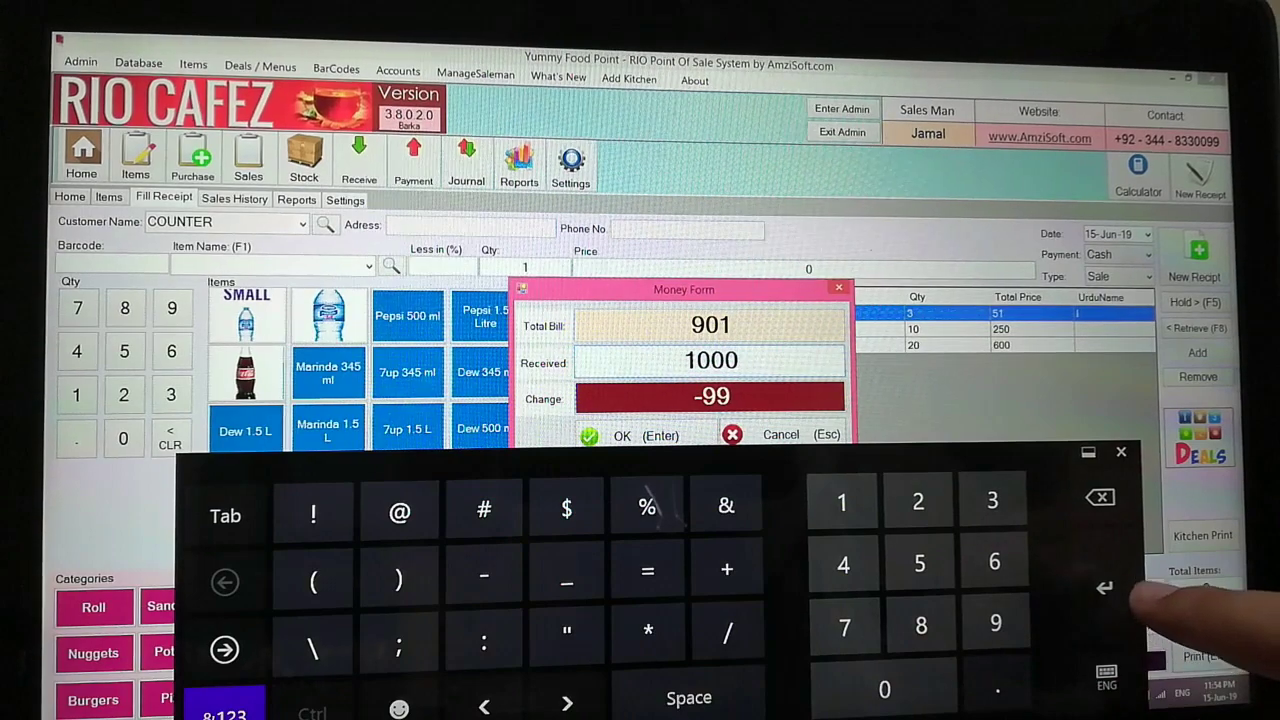
key("Return")
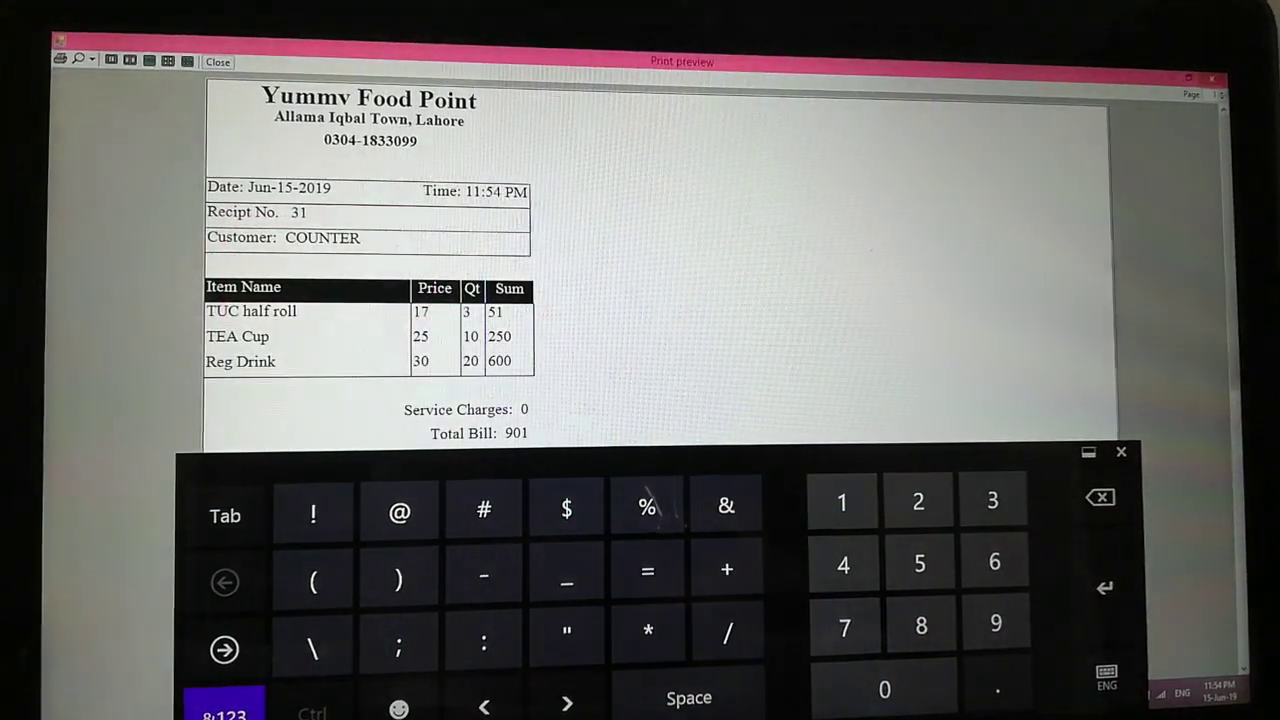
left_click(1120, 452)
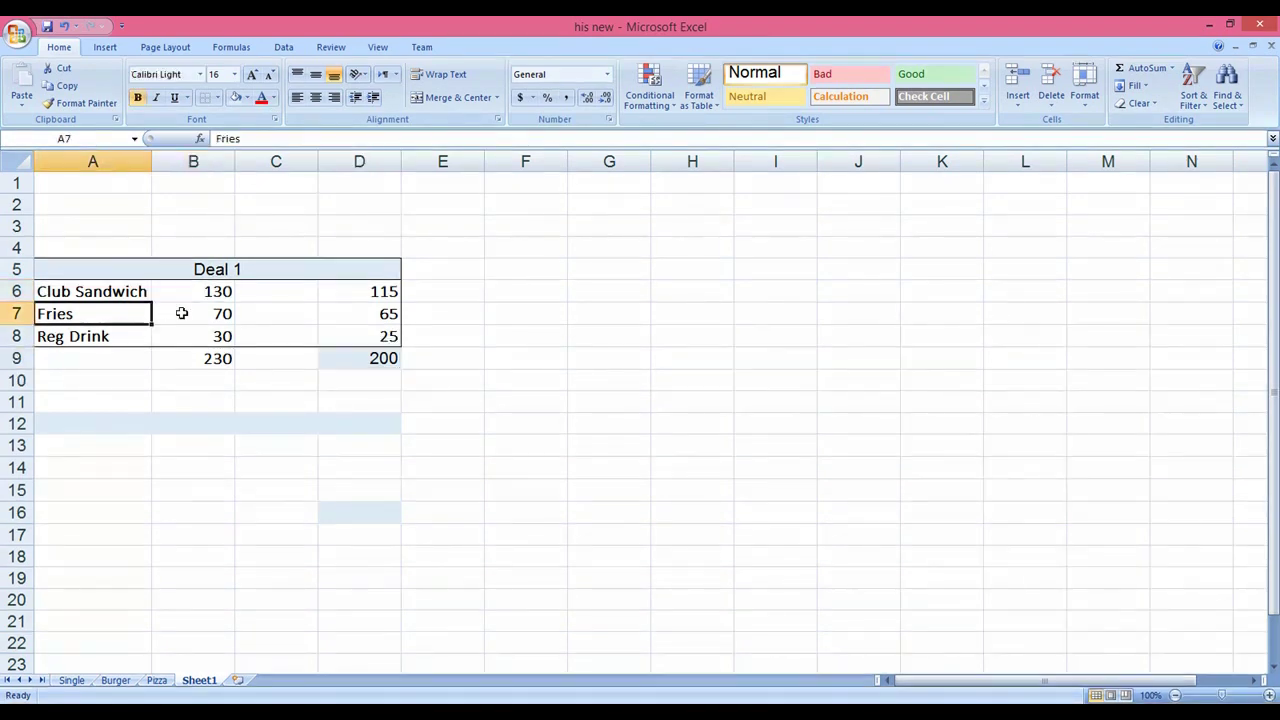
Review the Fries and Reg Drink prices and 230 total in Excel, then switch to RIO Cafez
left_click(183, 313)
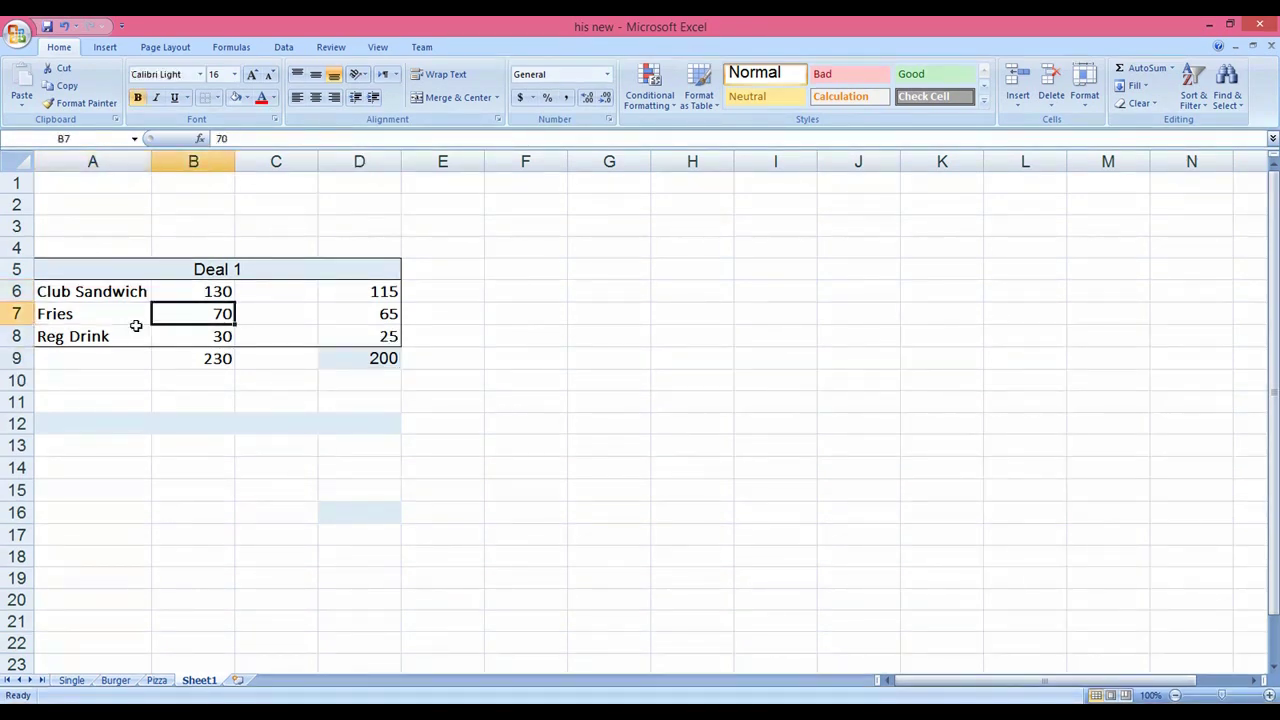
left_click(146, 336)
left_click(162, 336)
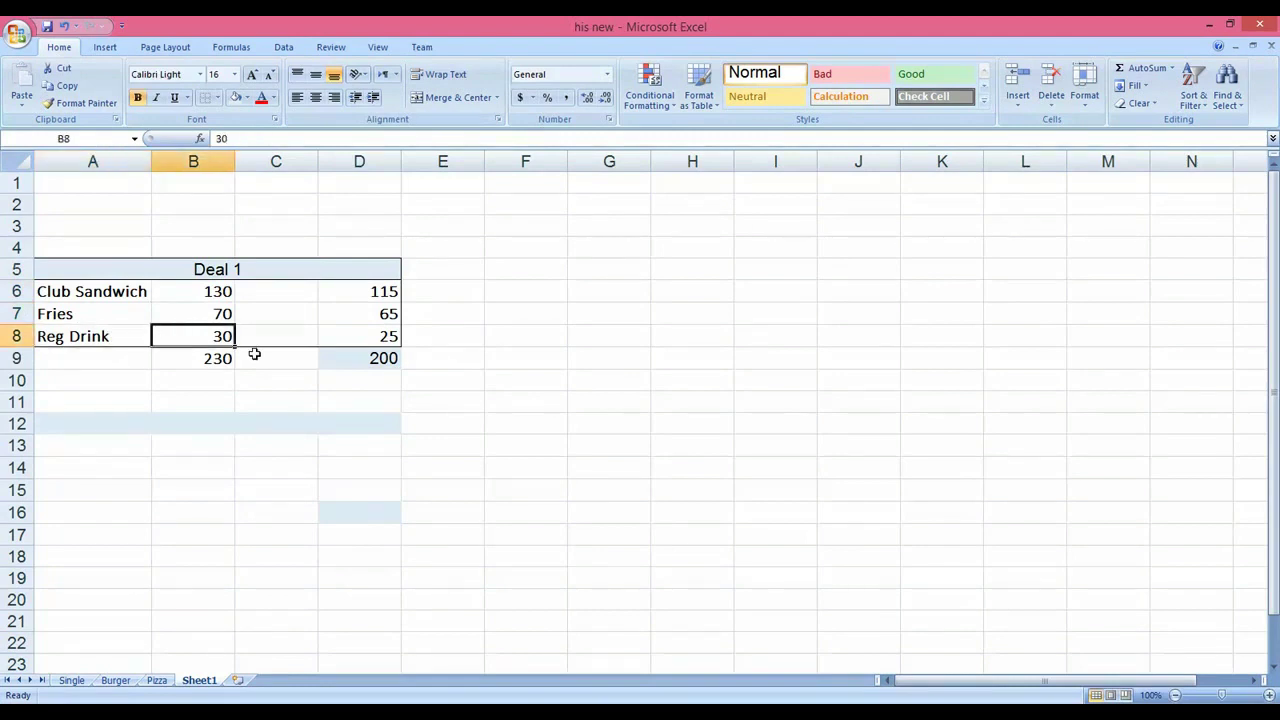
left_click(205, 357)
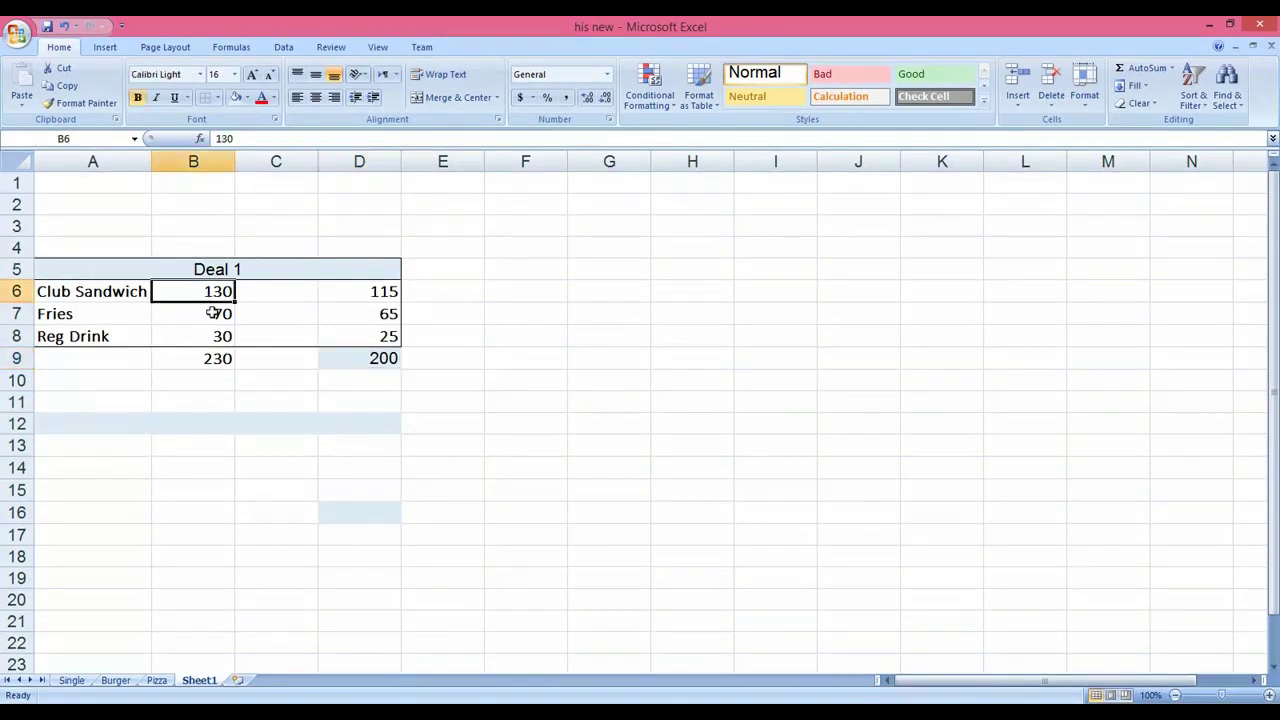
left_click(214, 314)
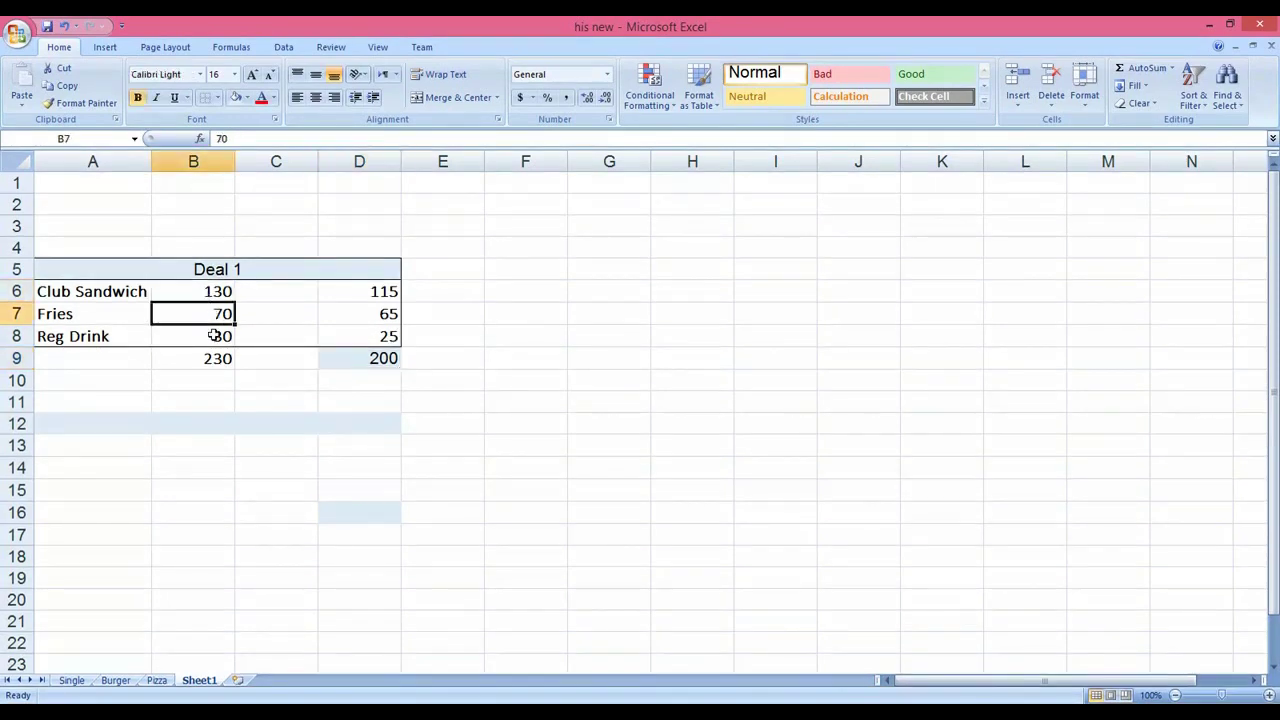
left_click(214, 336)
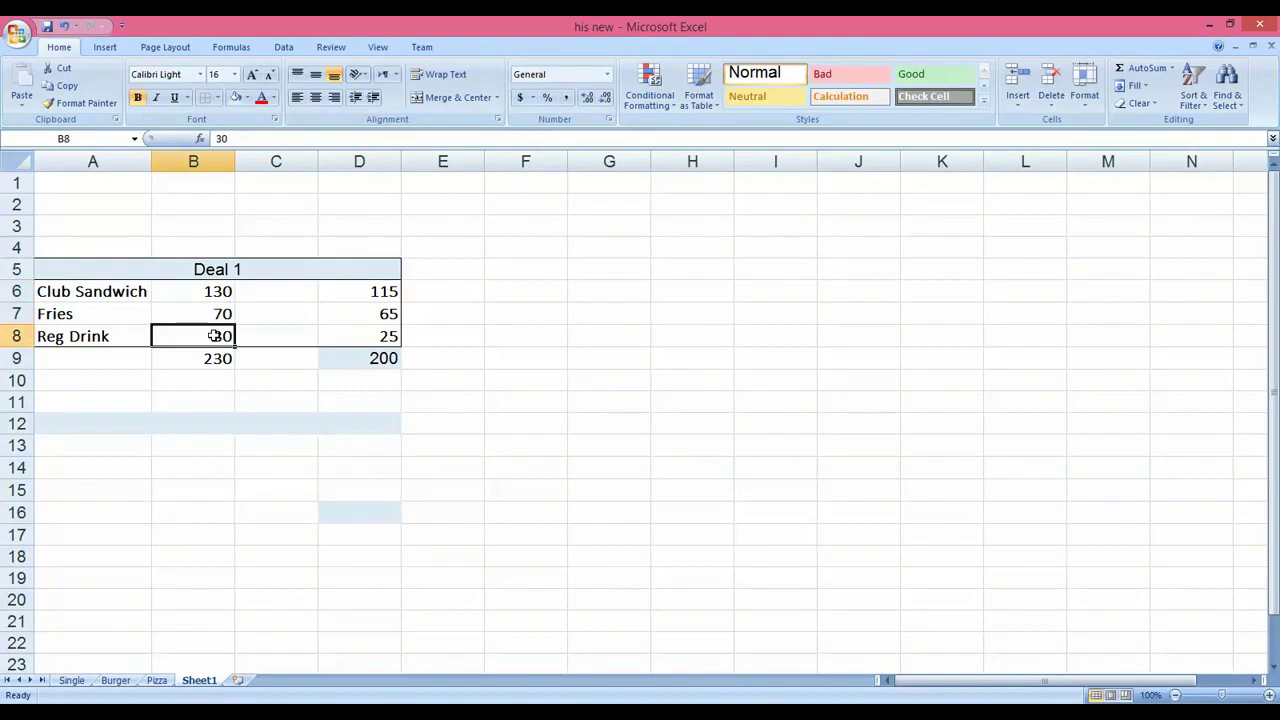
left_click(332, 711)
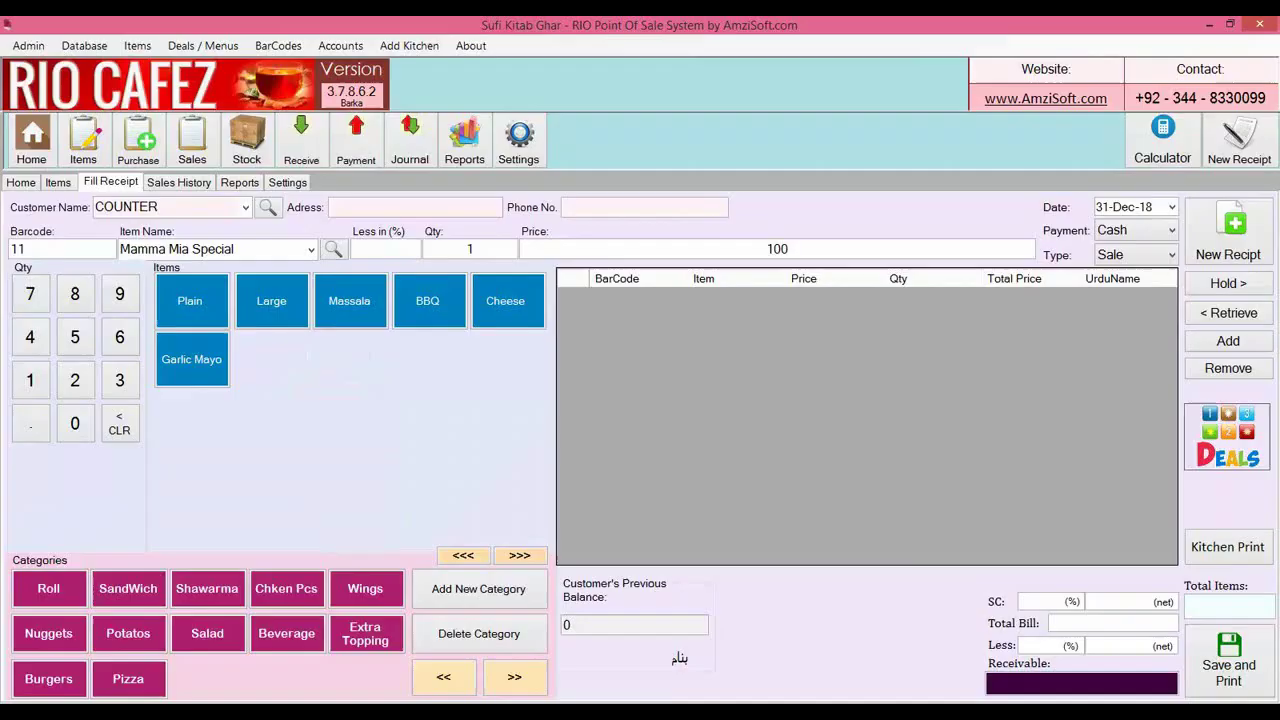
Add Plain, Club Sandwich and Pepsi Regular to the receipt for a 230 total
left_click(192, 320)
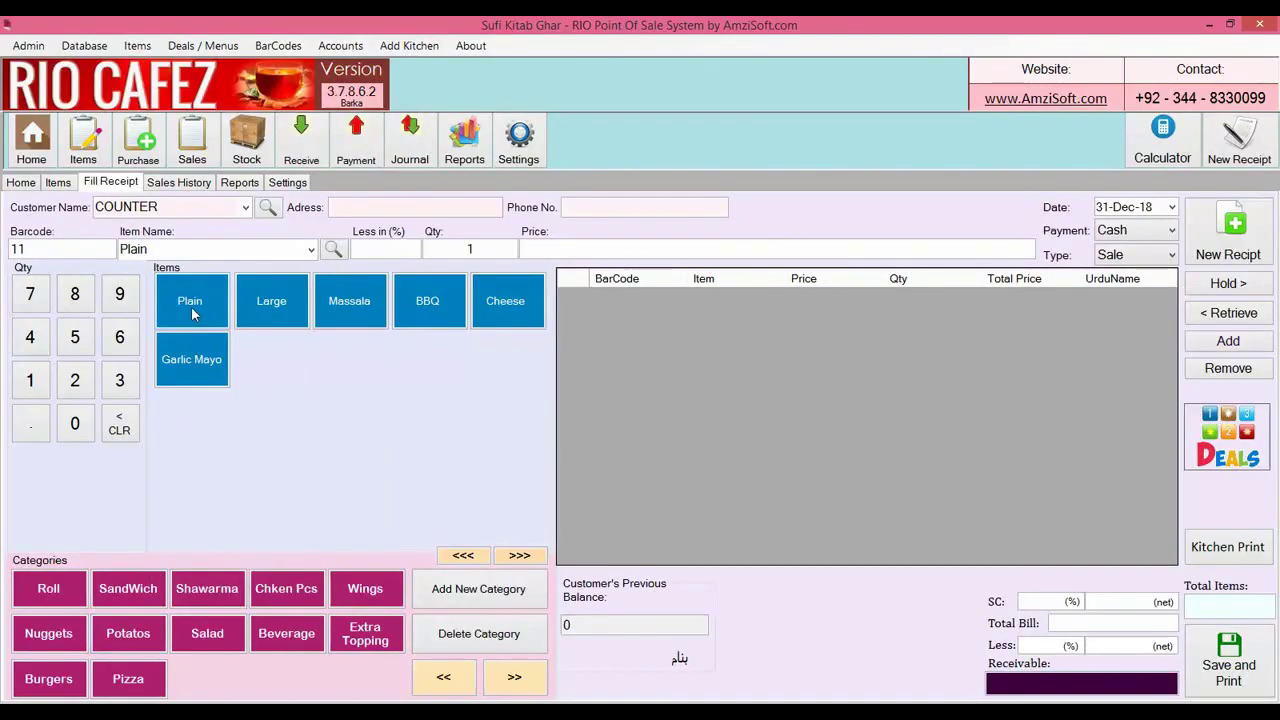
left_click(142, 590)
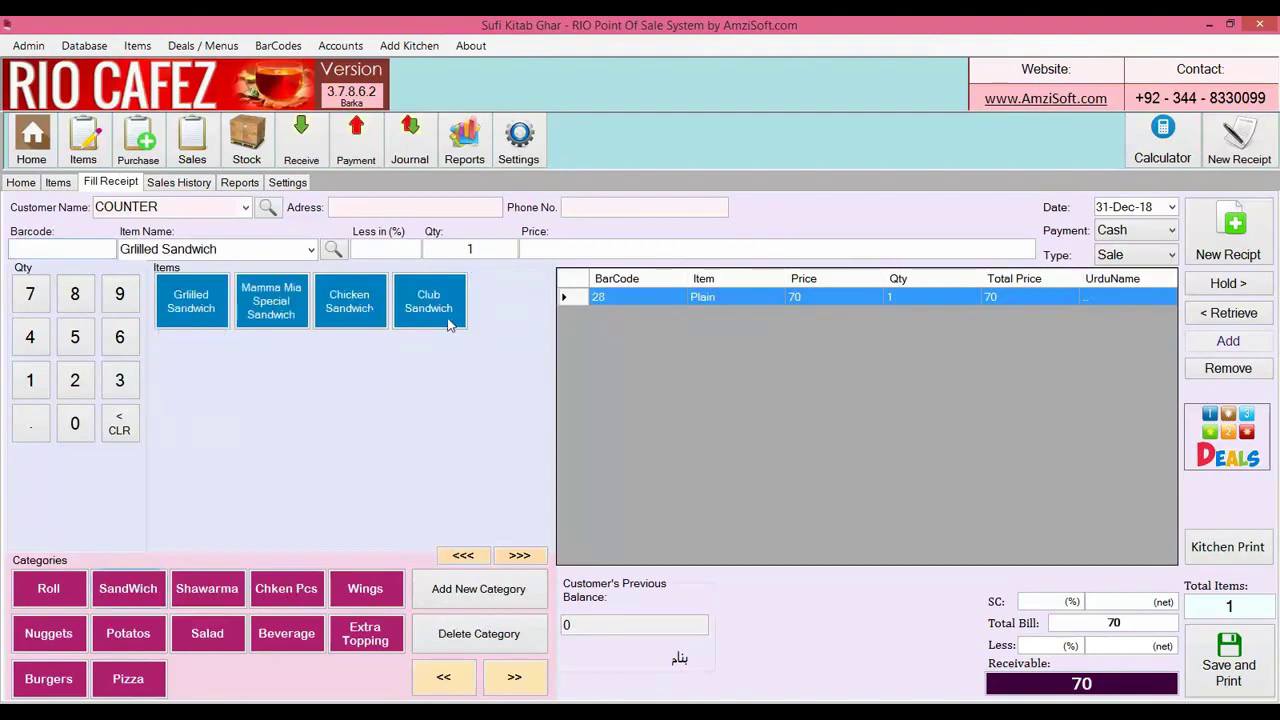
left_click(450, 322)
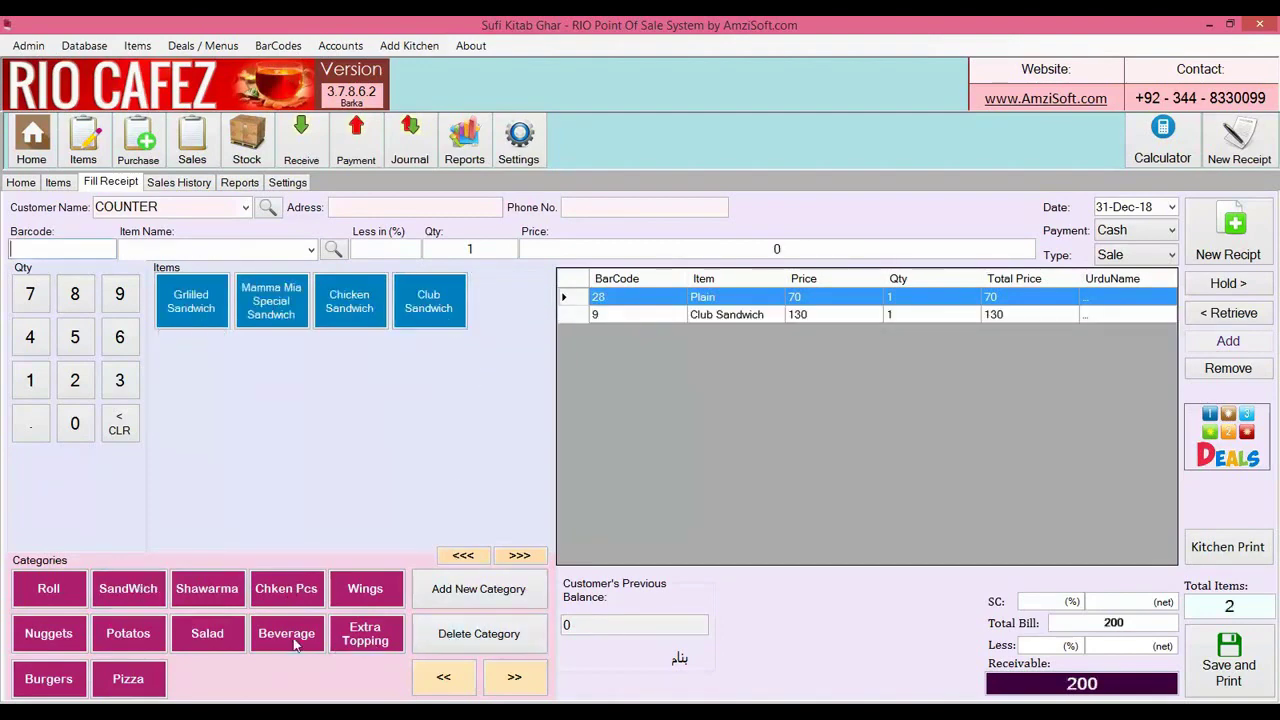
left_click(292, 642)
left_click(508, 310)
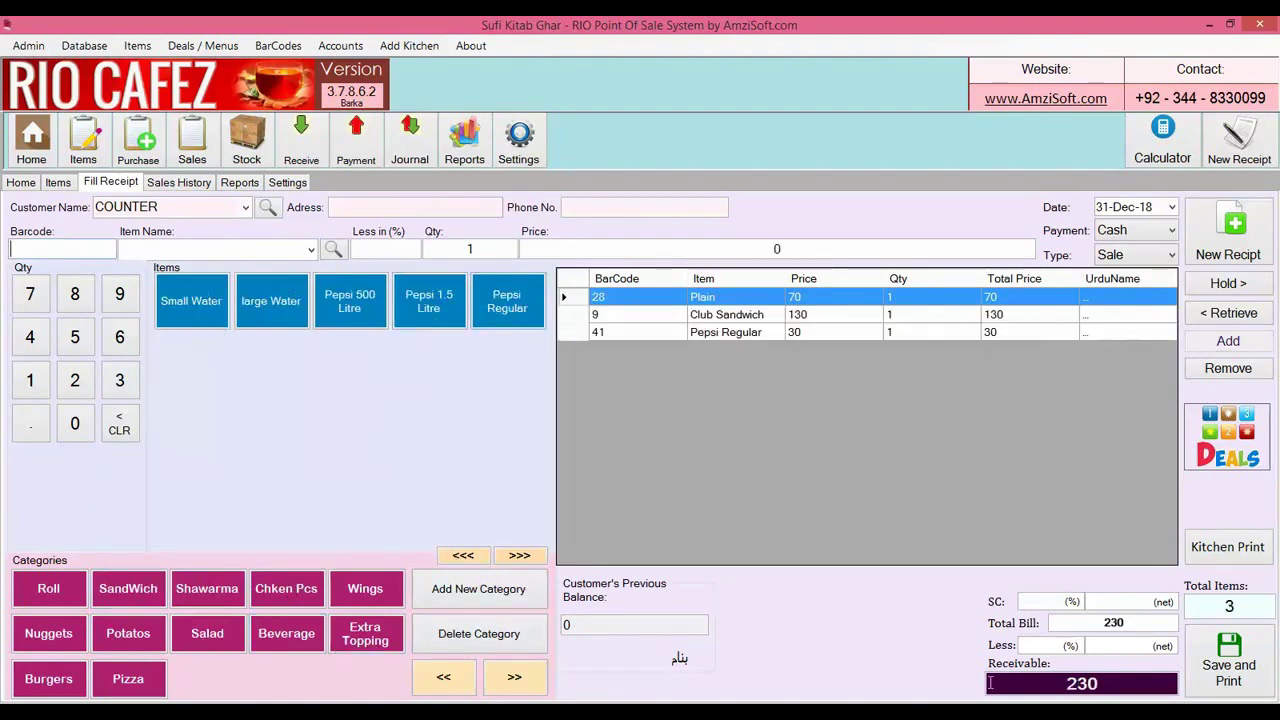
Check the 230 receivable amount and start a new empty receipt
left_click_drag(1097, 684, 1020, 680)
left_click(1110, 680)
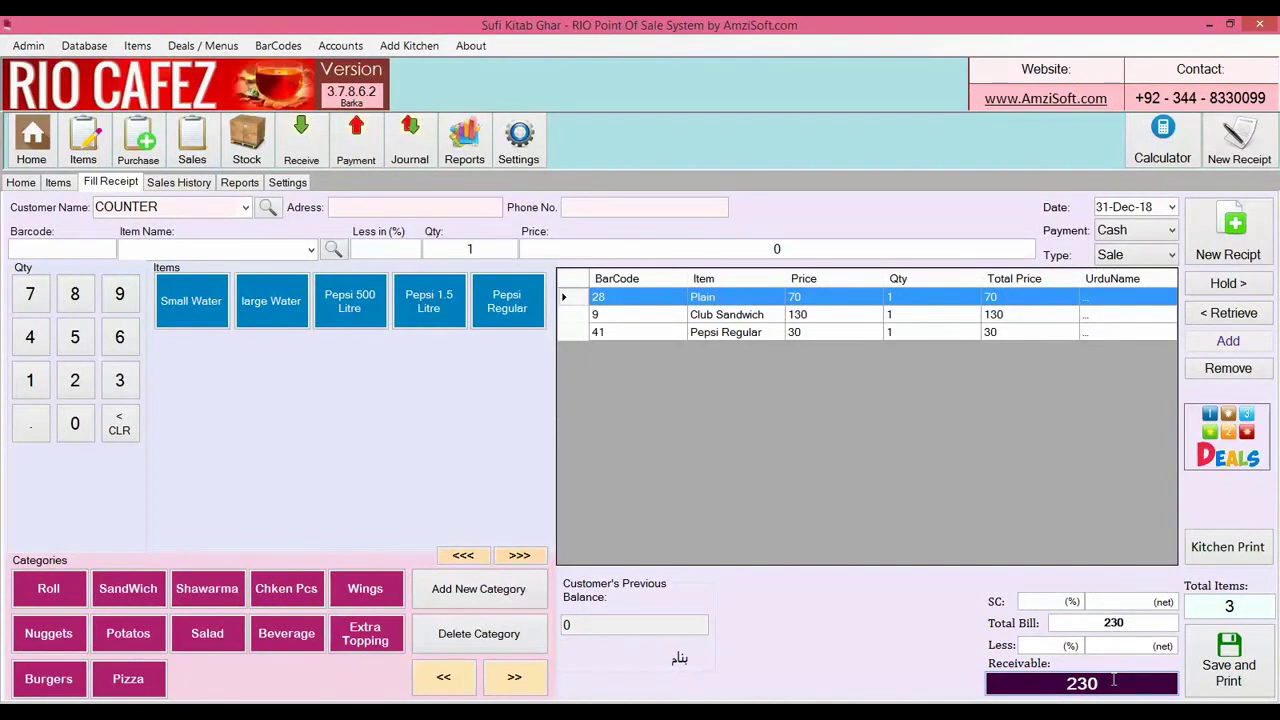
left_click(1260, 250)
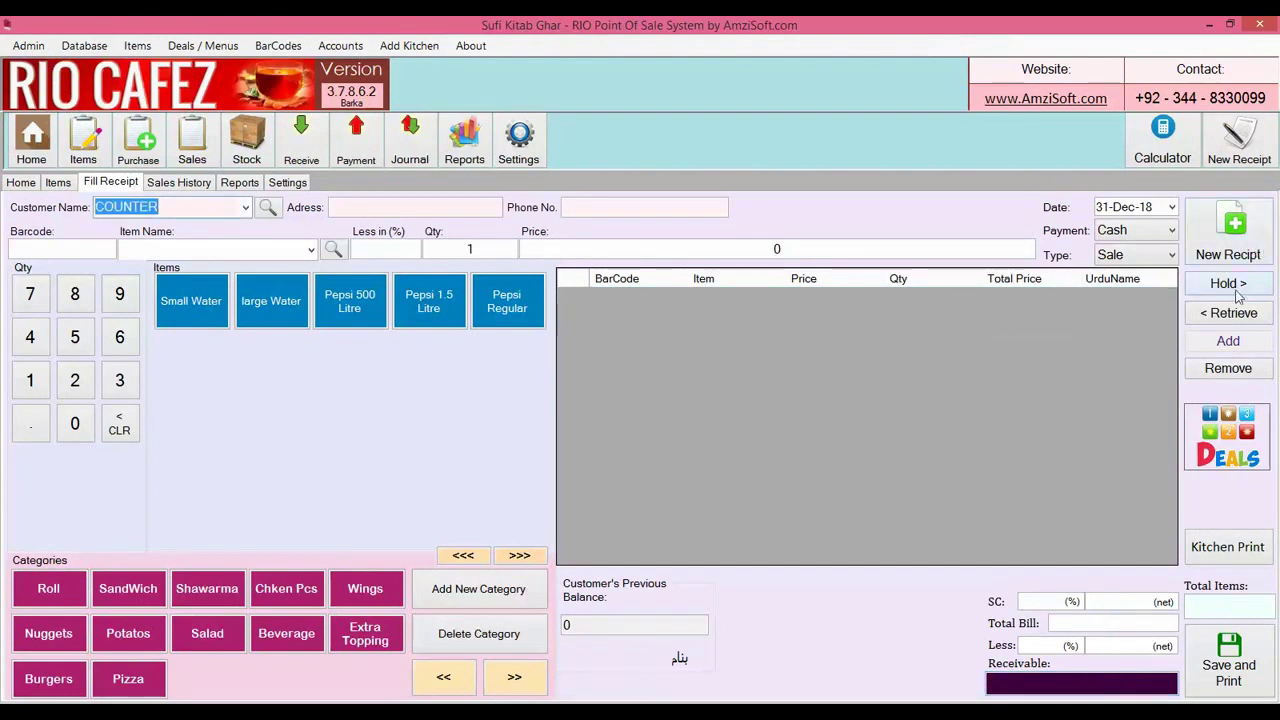
Close the DEALS window and open Deals / Menus from Home, with the cursor in the Deal / Menu Name field
left_click(1210, 430)
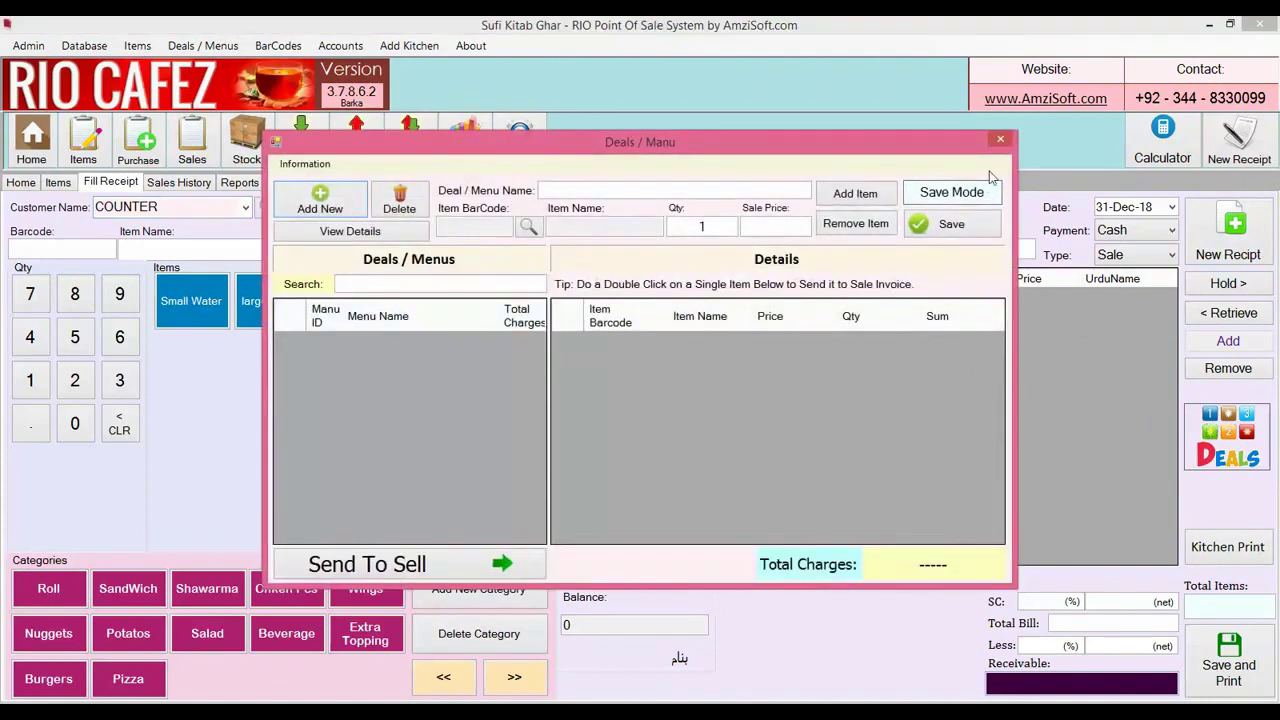
left_click(1000, 139)
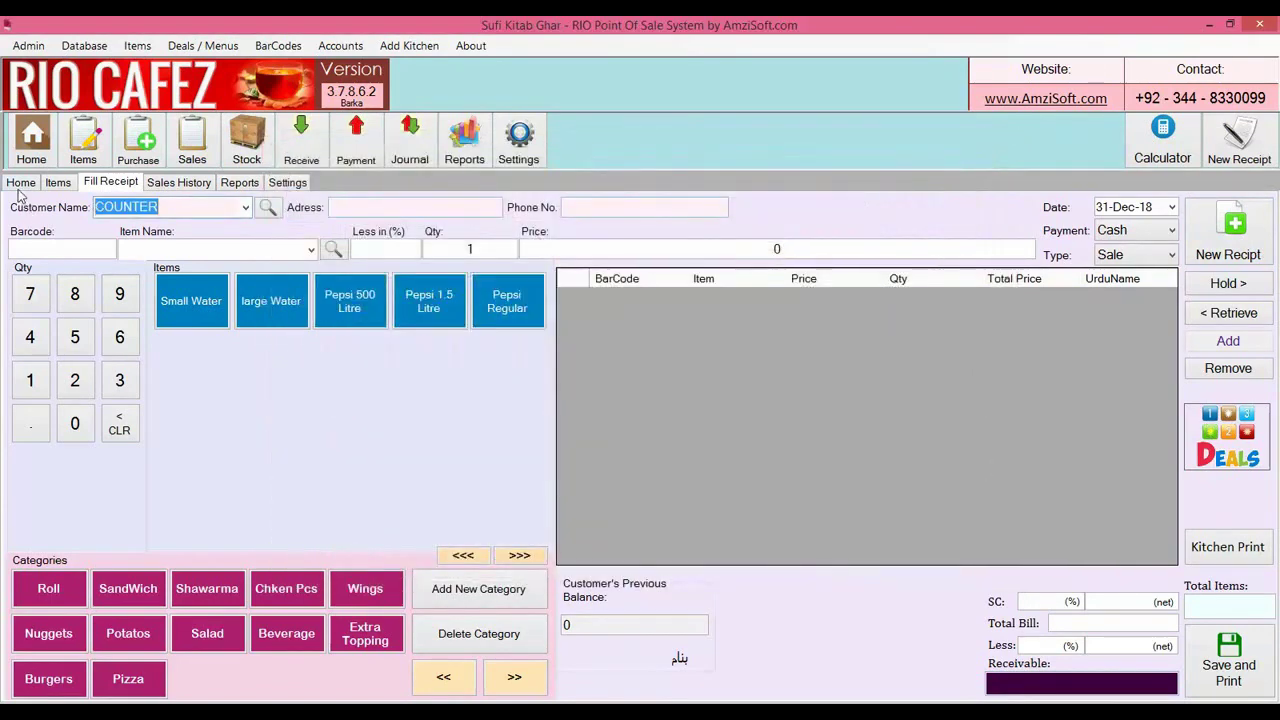
left_click(21, 182)
left_click(194, 357)
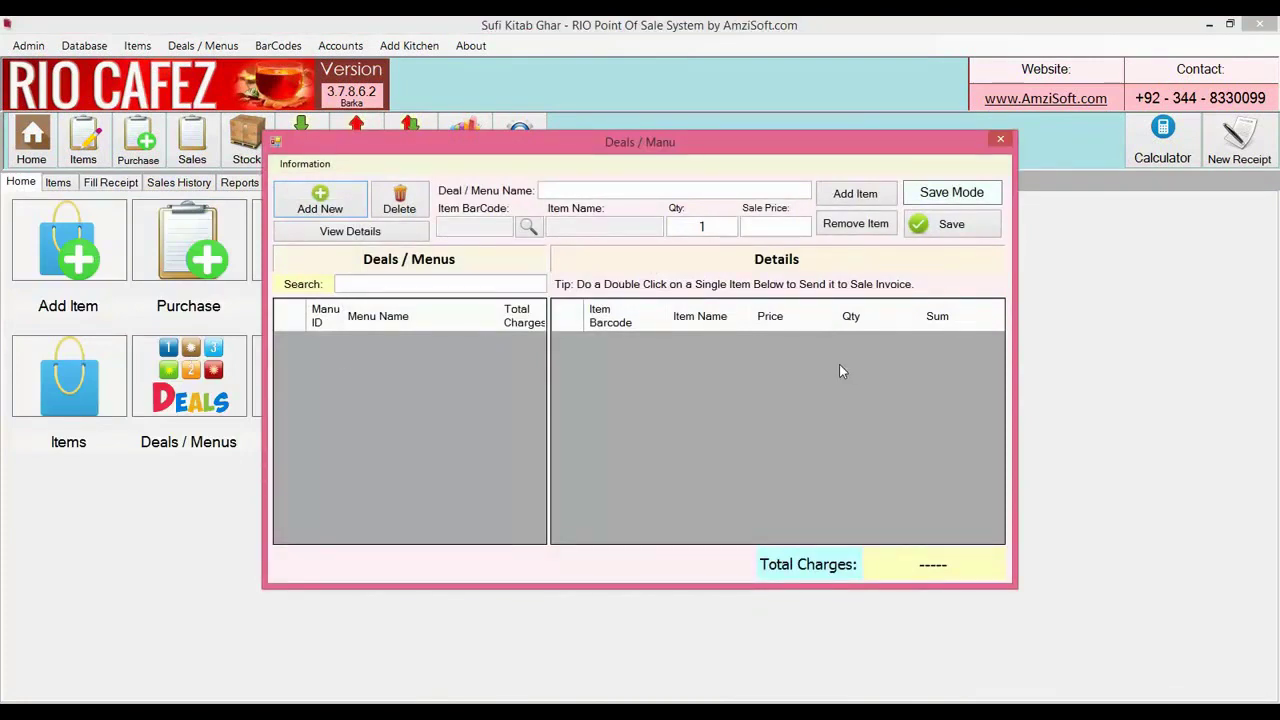
left_click(626, 192)
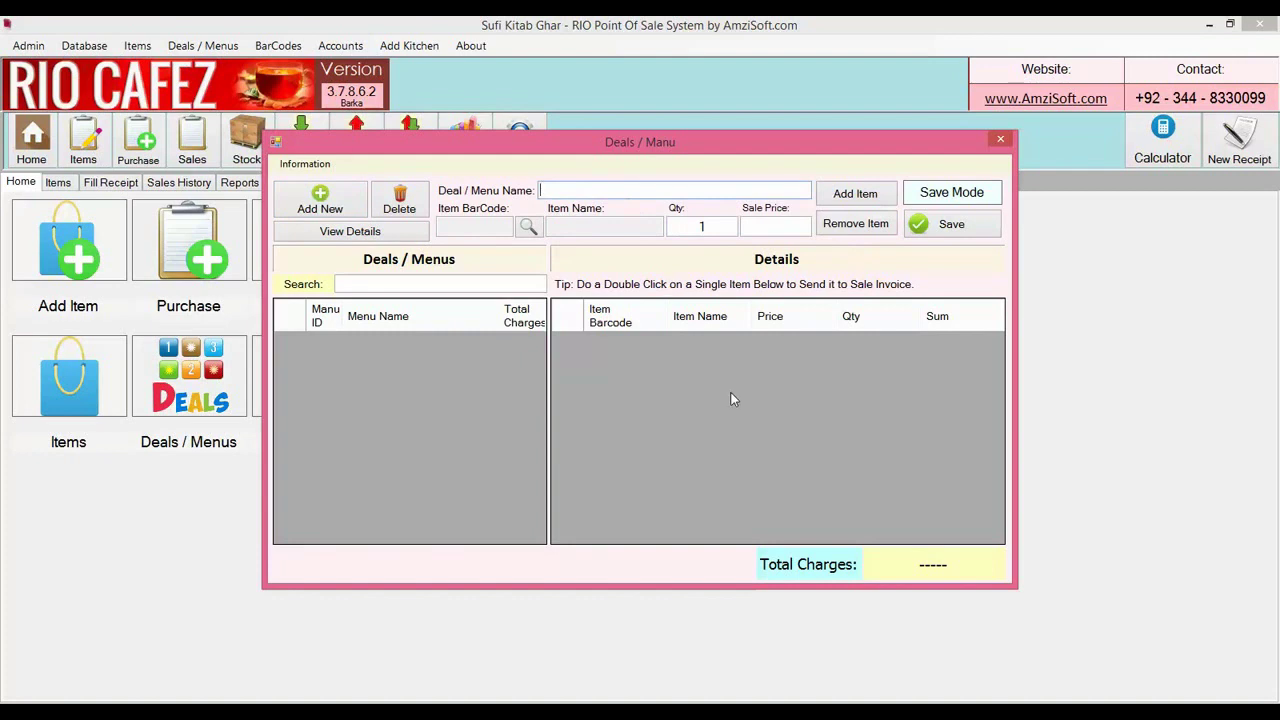
Name the deal 'Deal 1' and add Club Sandwich at a 115 sale price
type("Deal 1")
left_click(529, 228)
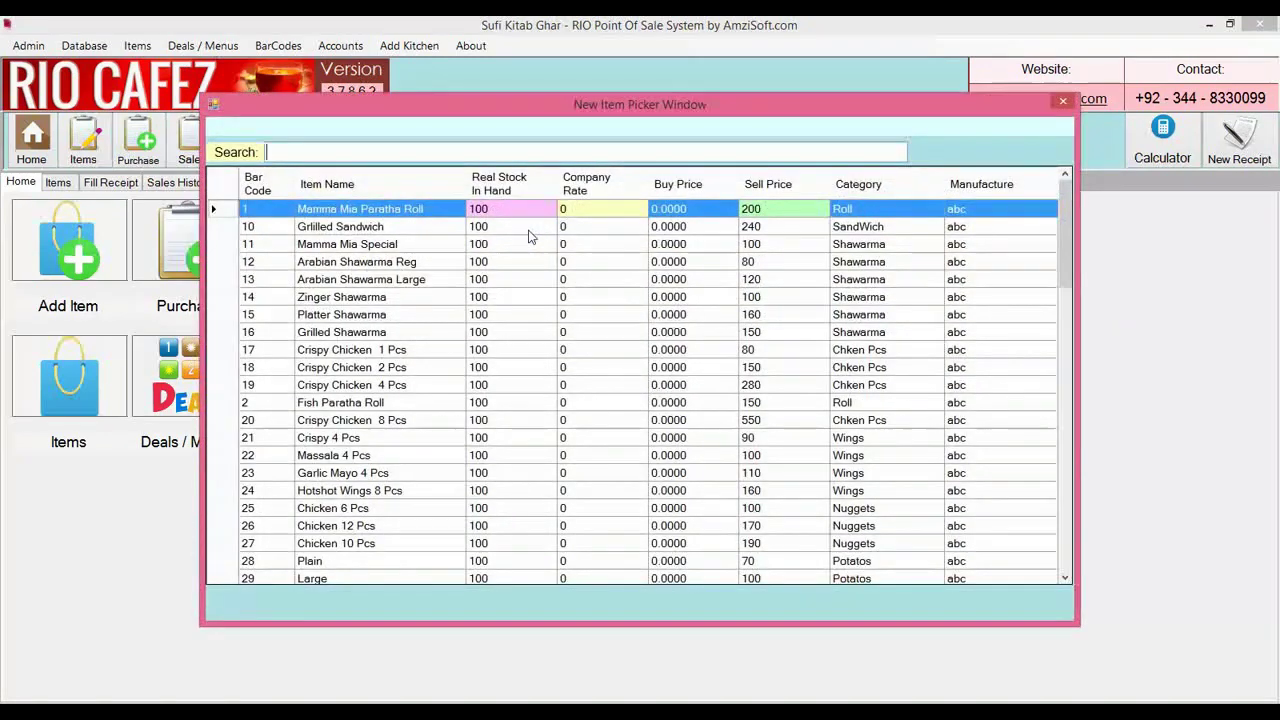
type("clu")
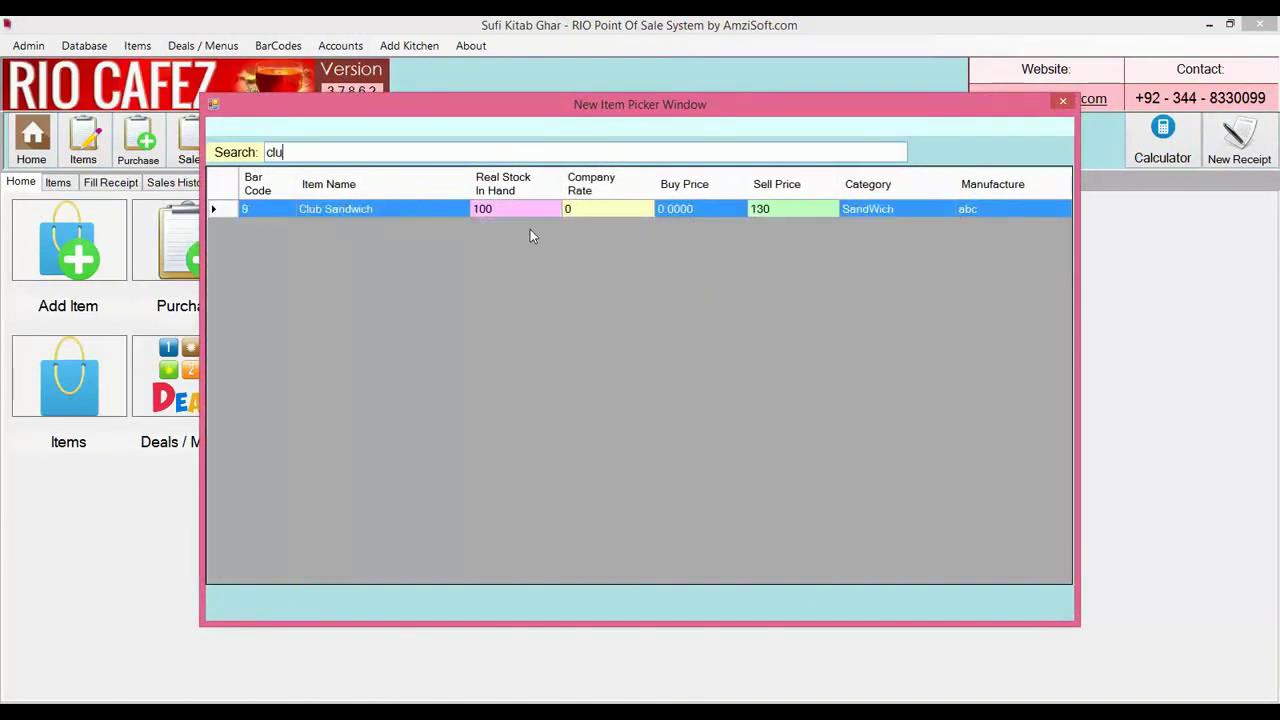
key("Return")
left_click(778, 228)
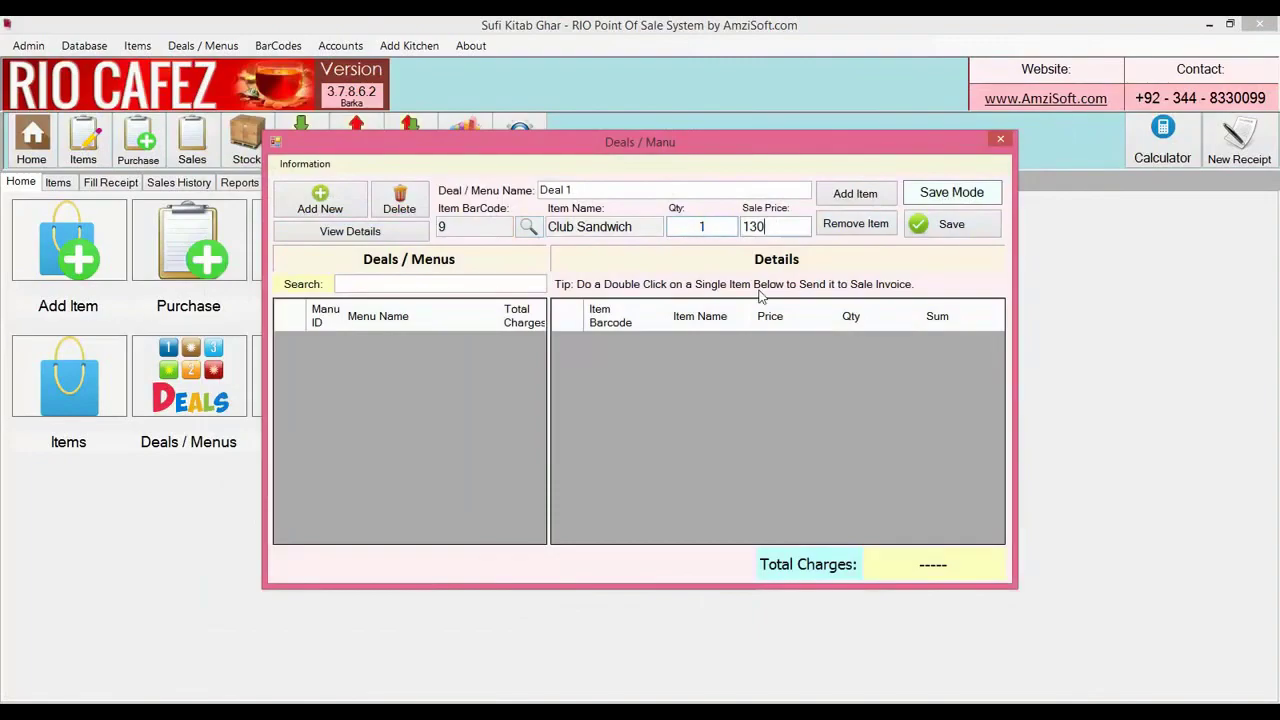
key("alt+Tab")
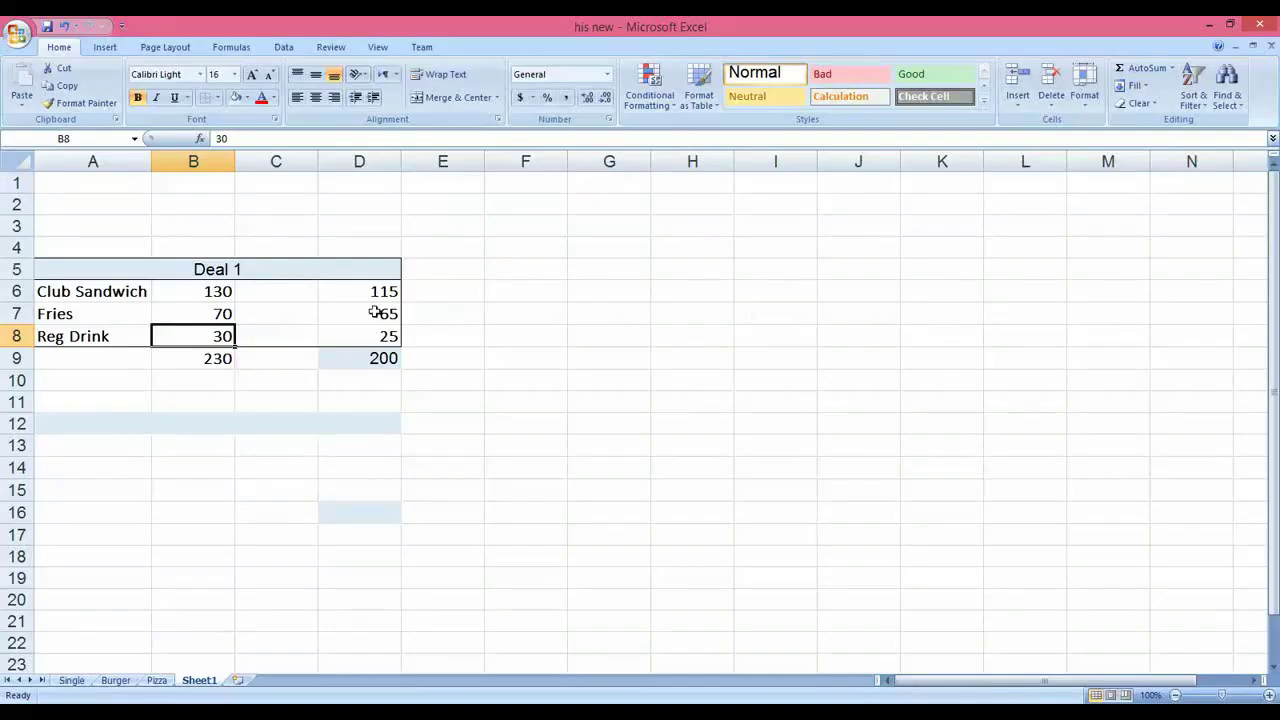
left_click(374, 294)
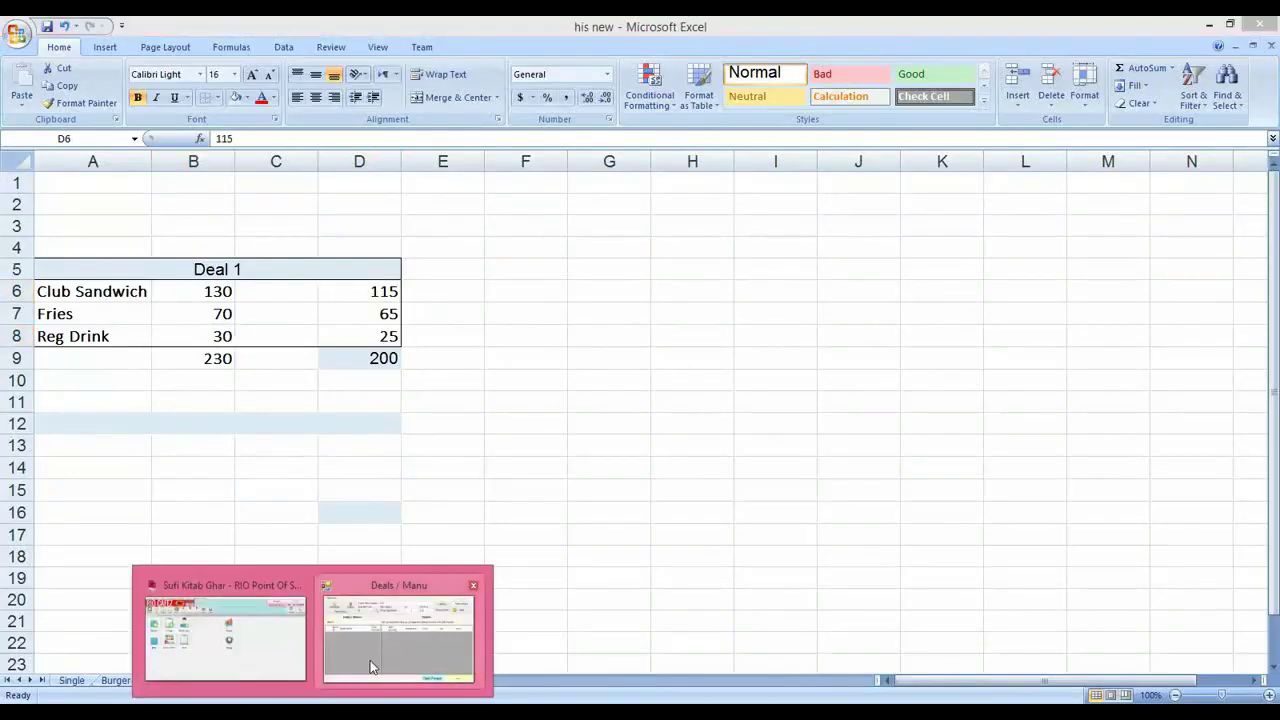
left_click(400, 625)
key("BackSpace")
key("BackSpace")
key("BackSpace")
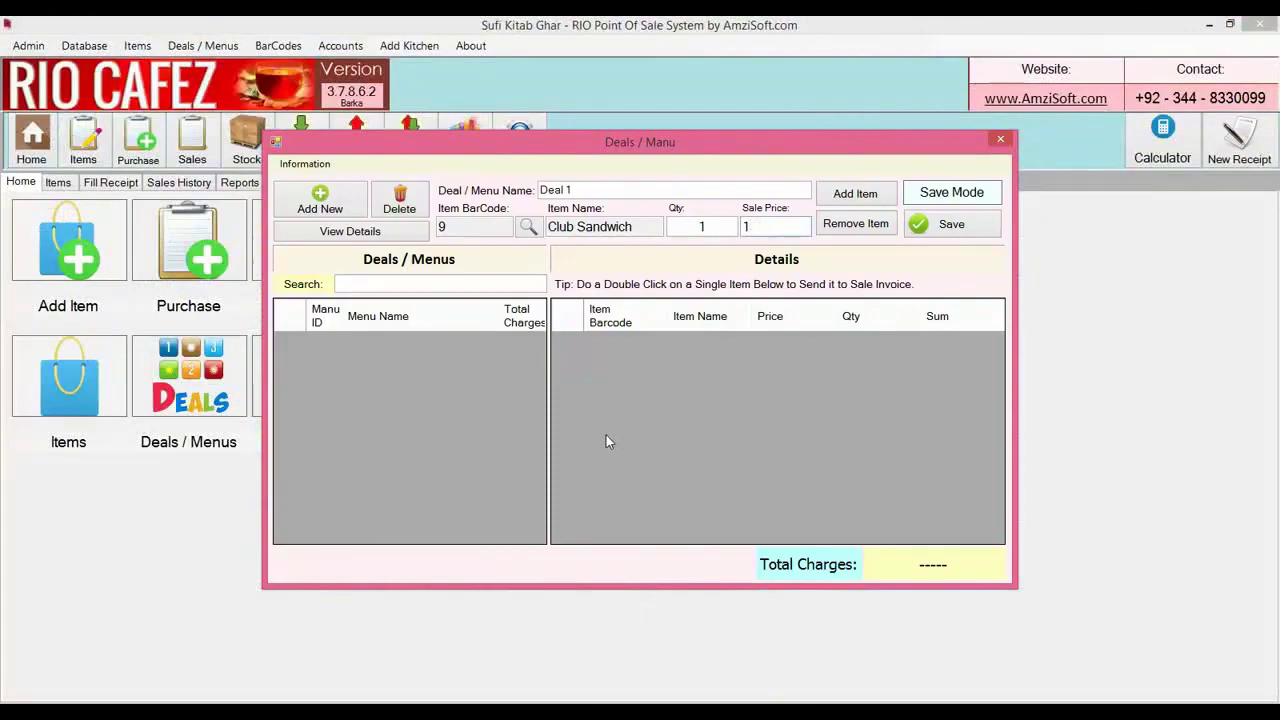
type("115")
key("Return")
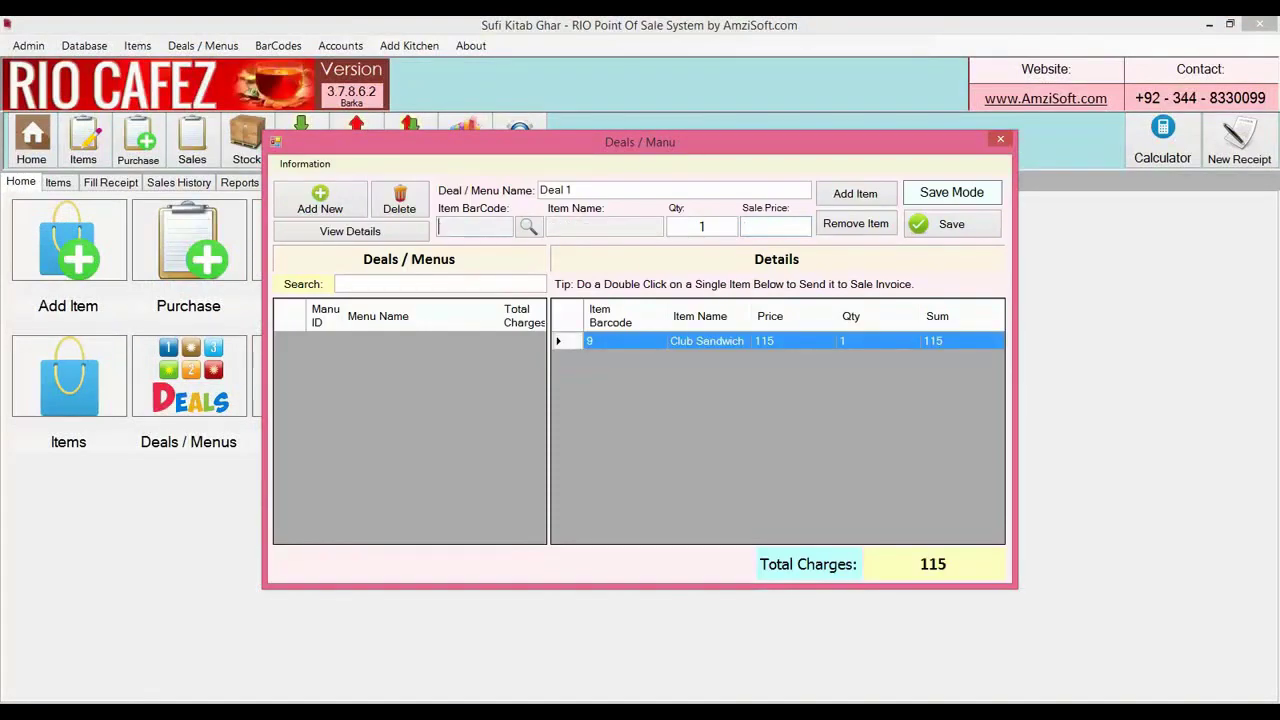
Add Plain to Deal 1 at a 65 sale price instead of 70
left_click(528, 227)
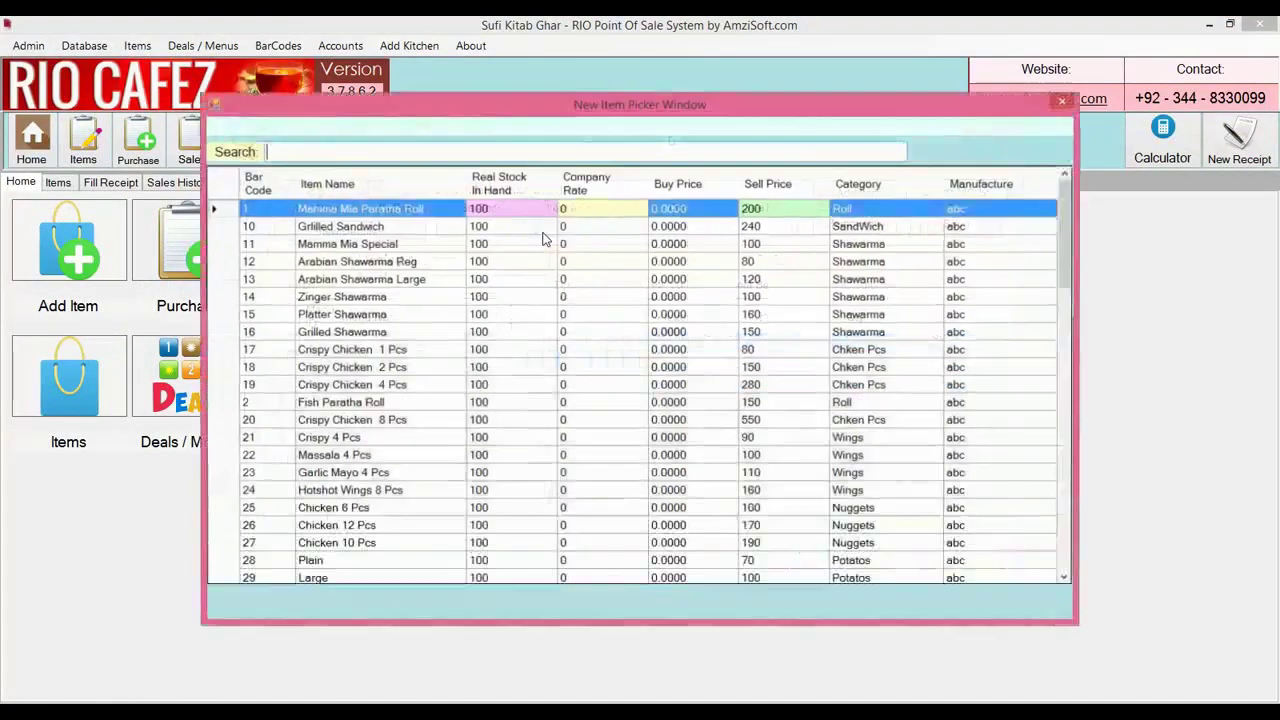
type("pla")
key("Down")
key("Return")
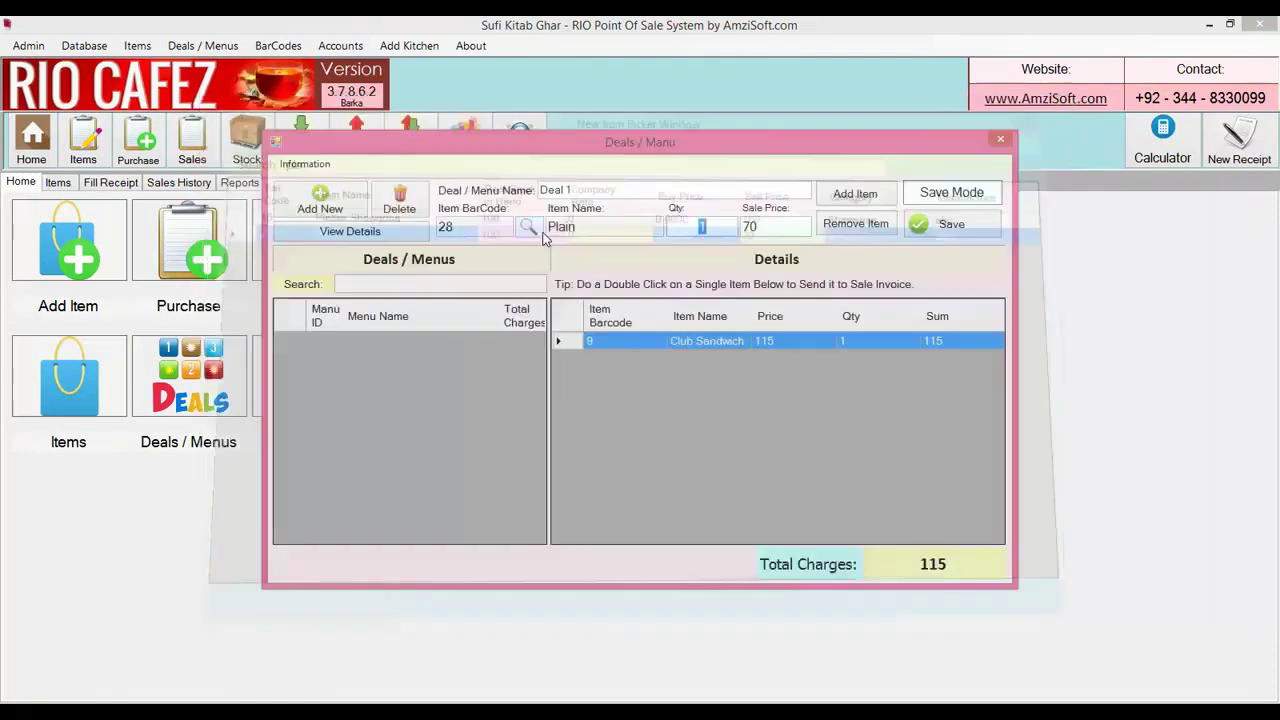
key("alt+Tab")
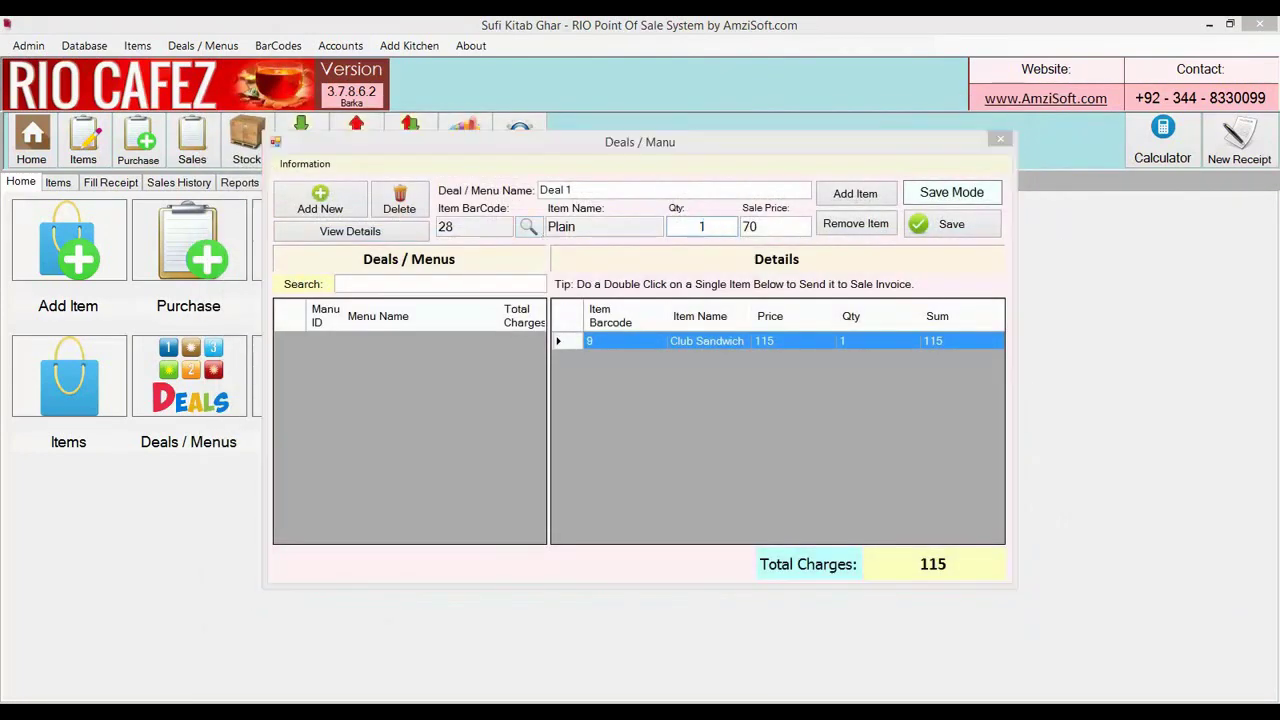
left_click(365, 314)
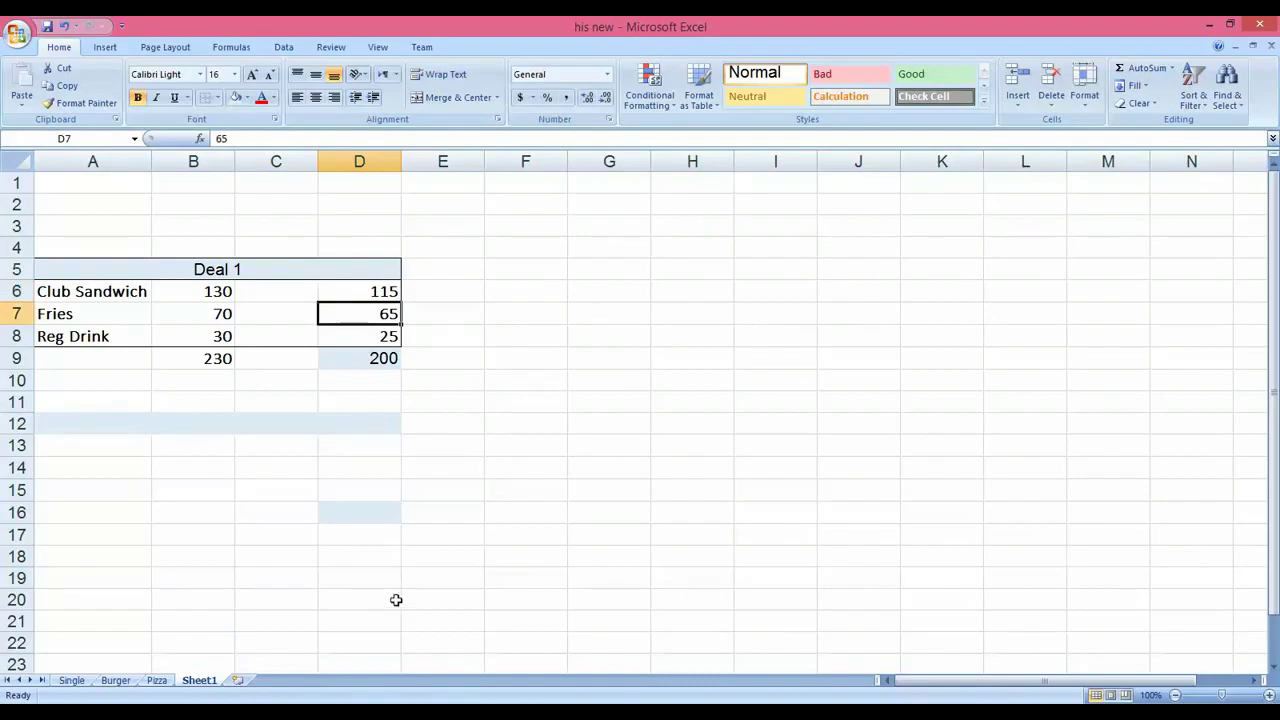
key("alt+Tab")
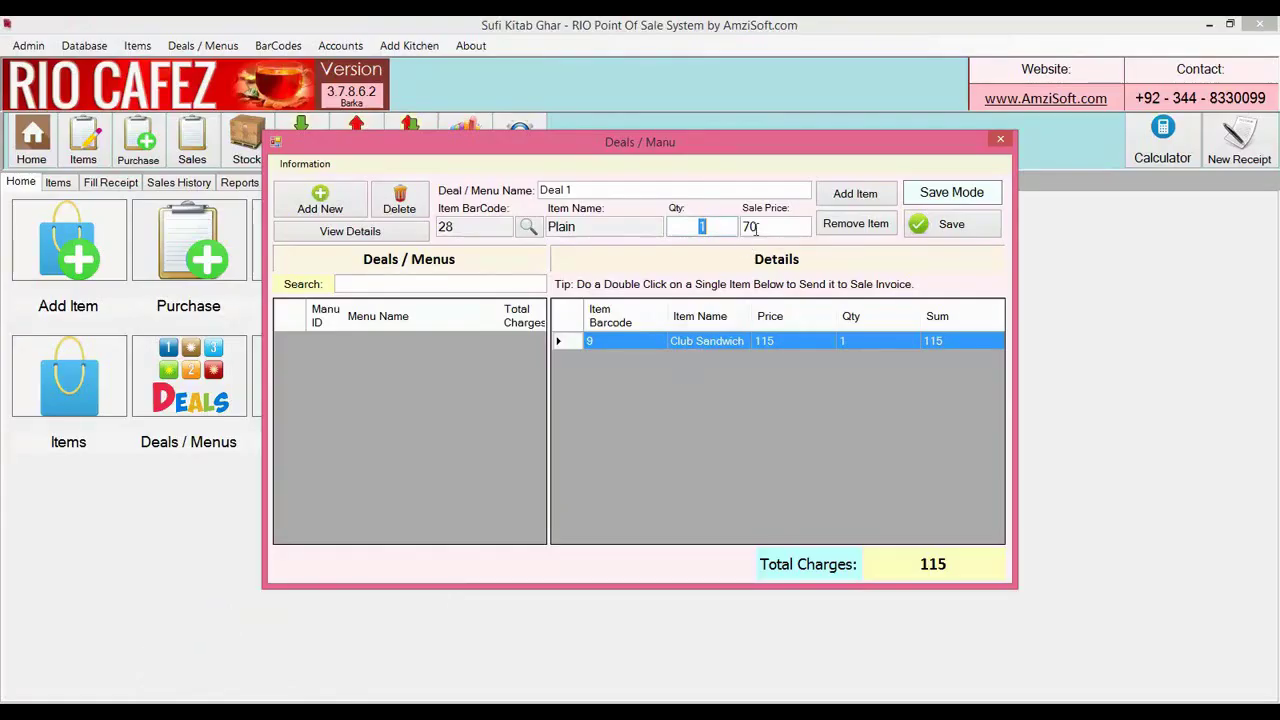
double_click(752, 227)
type("65")
key("Return")
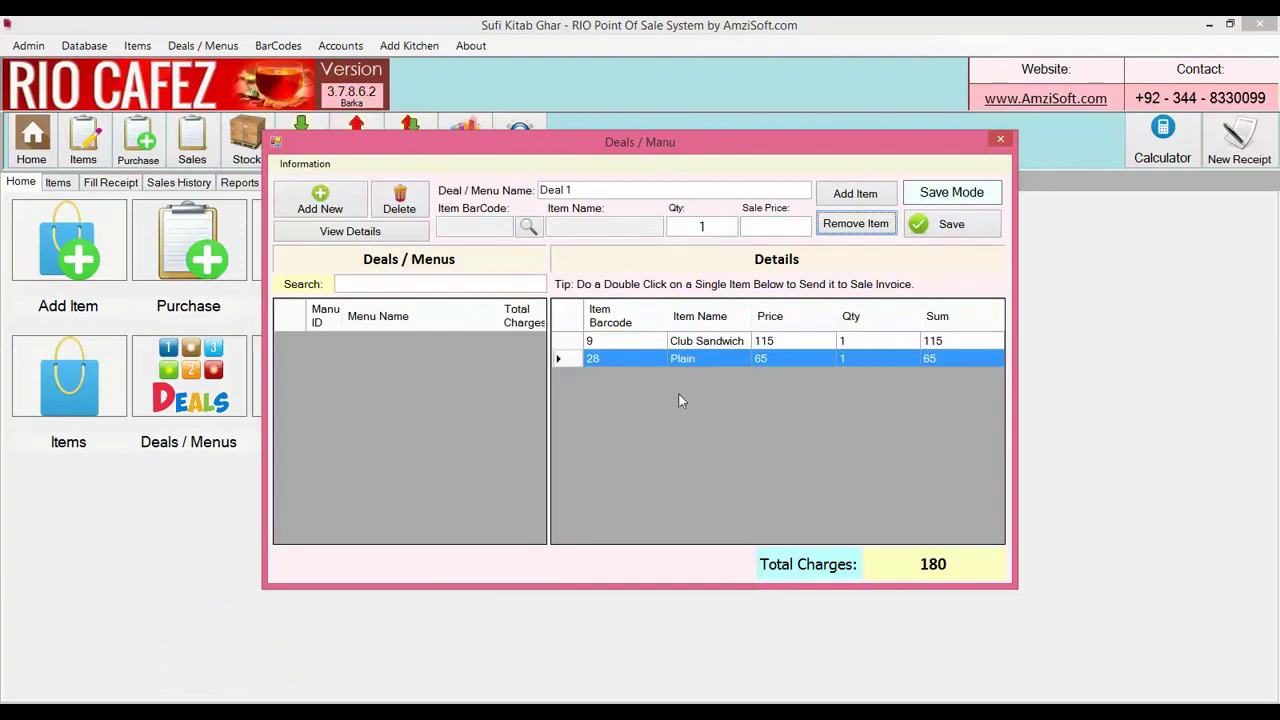
Add Pepsi Regular to Deal 1 at a 20 sale price
left_click(531, 229)
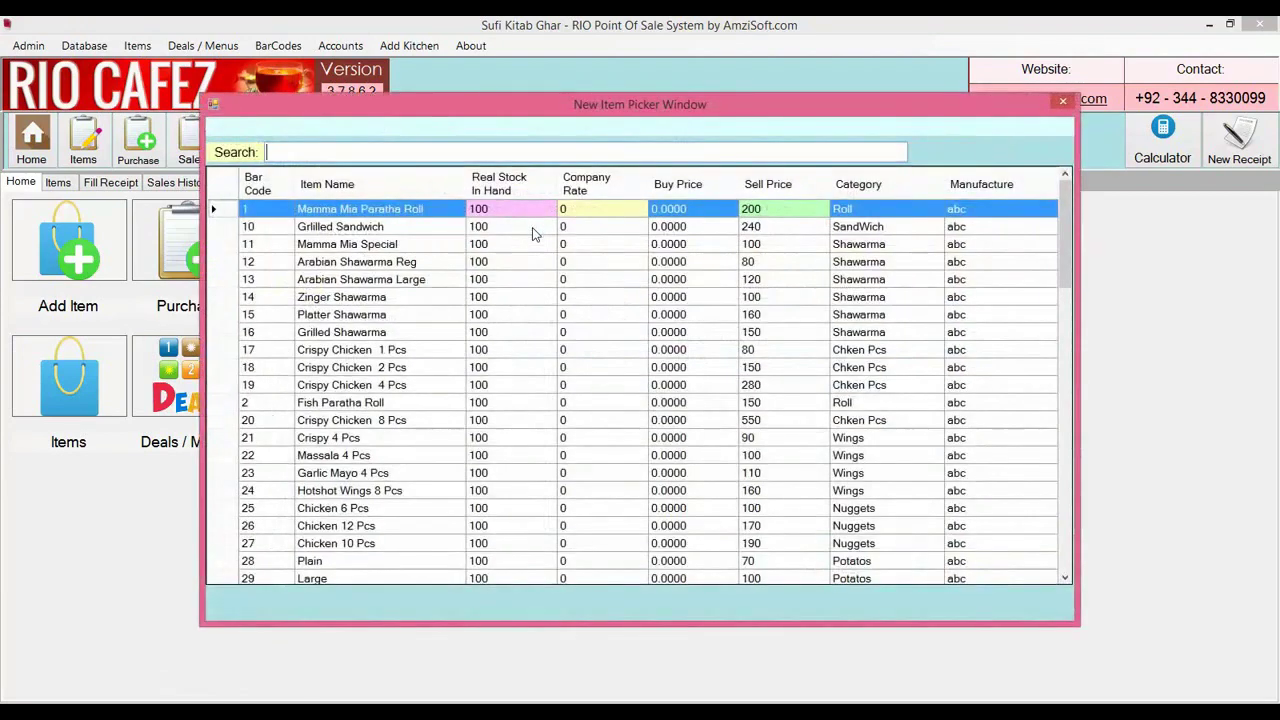
type("reg")
key("Down")
key("Return")
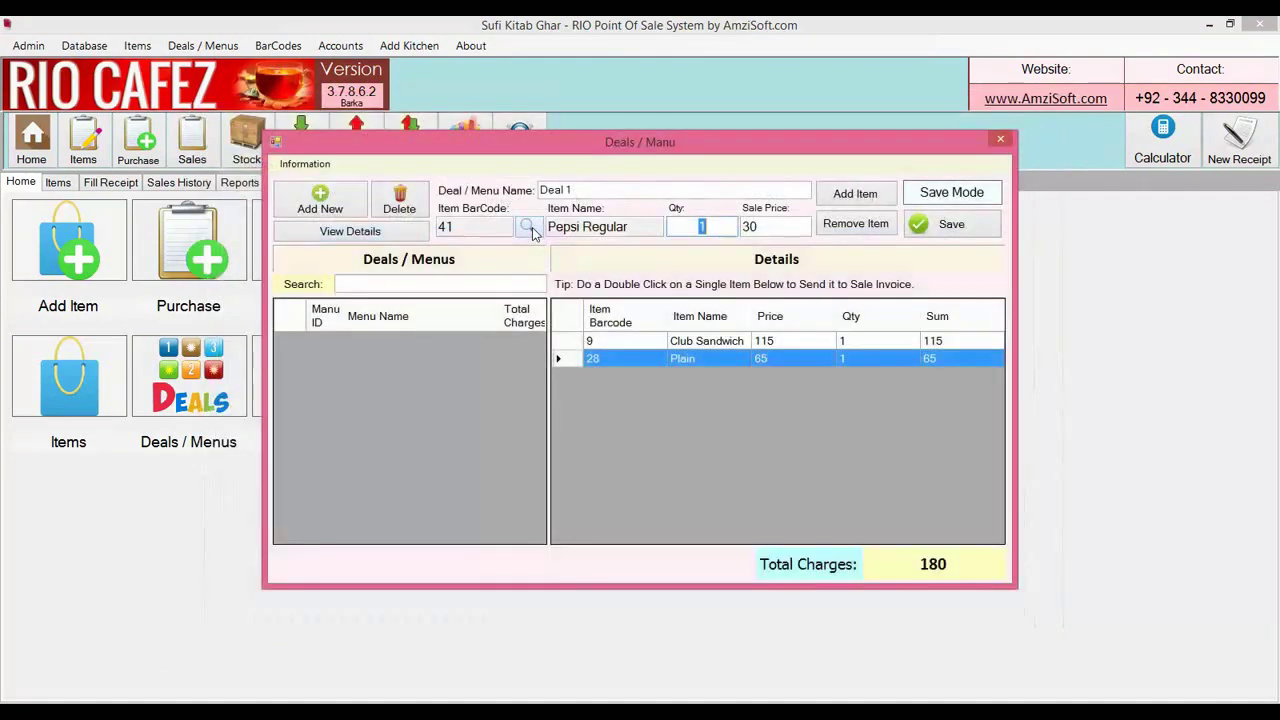
key("Return")
type("20")
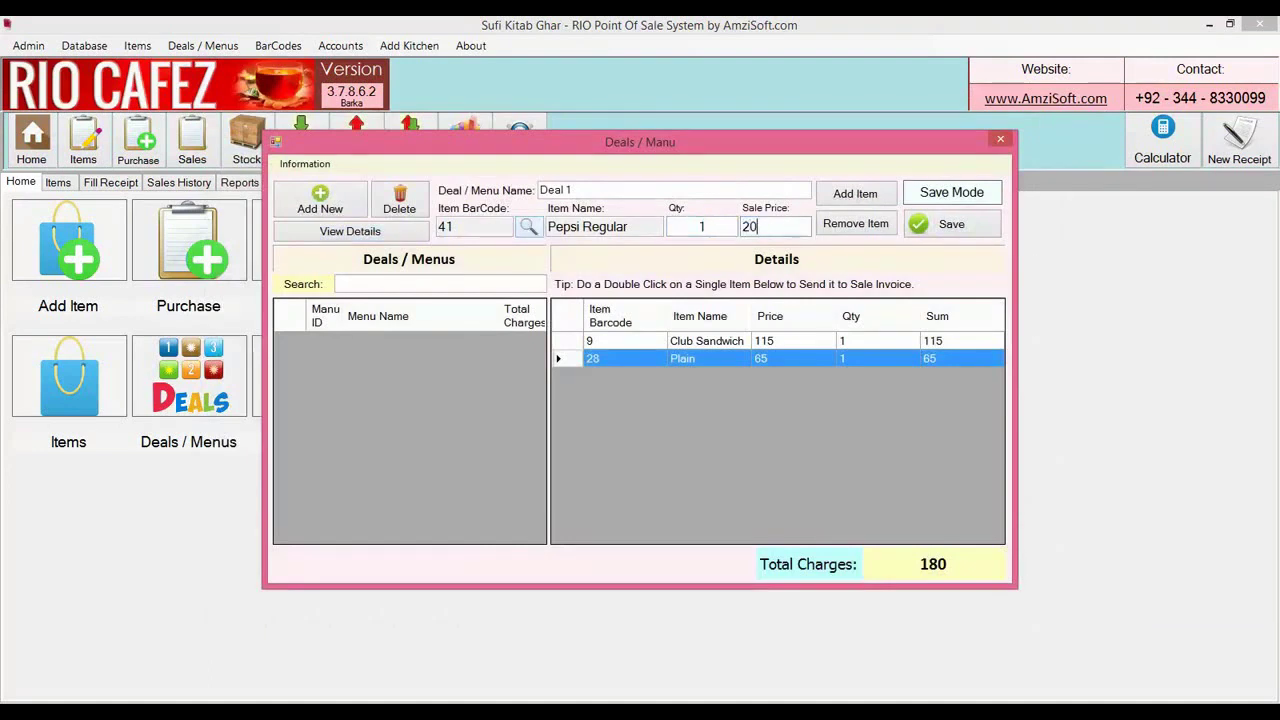
key("Return")
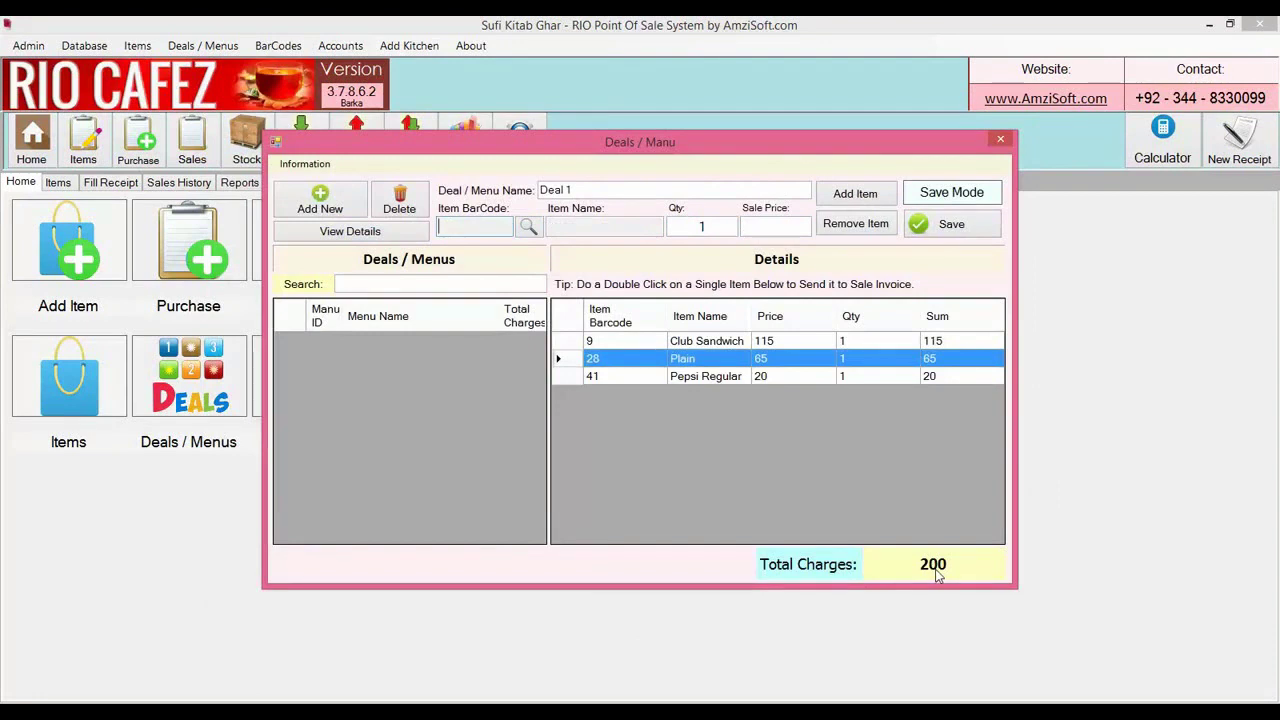
Save Deal 1, reload it to confirm its 200 total, then return to Fill Receipt
left_click(943, 238)
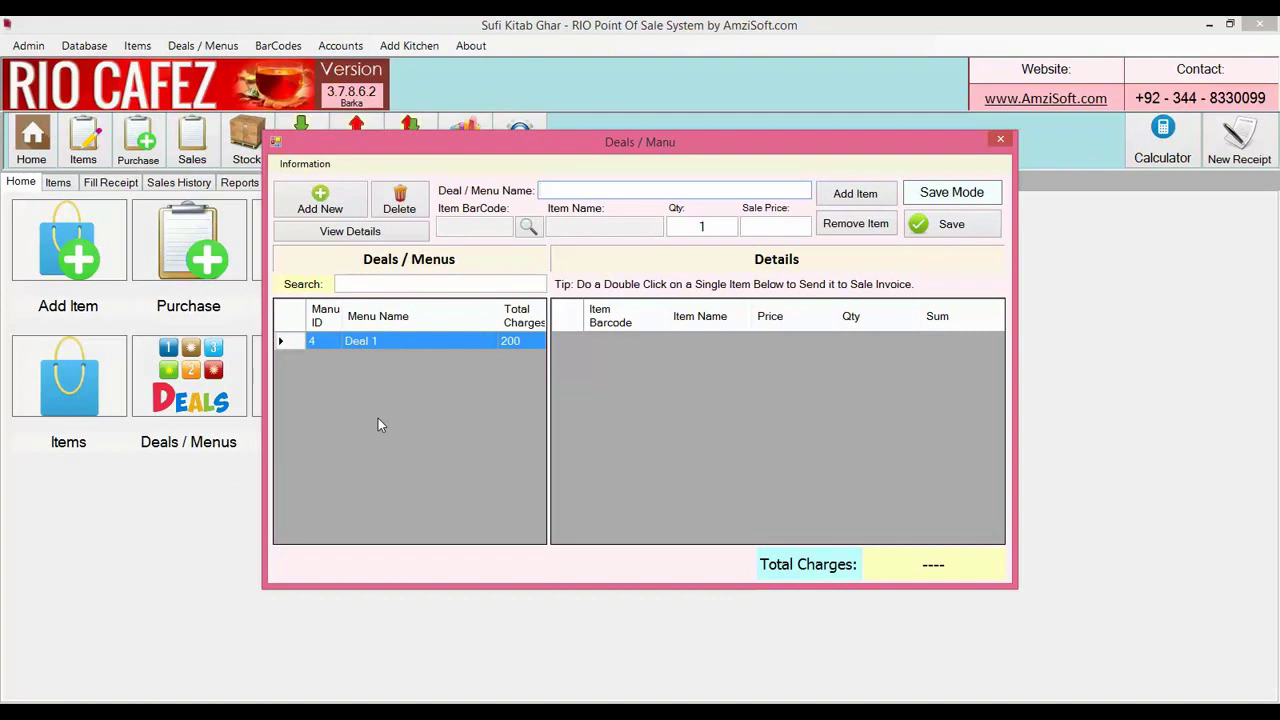
left_click(416, 284)
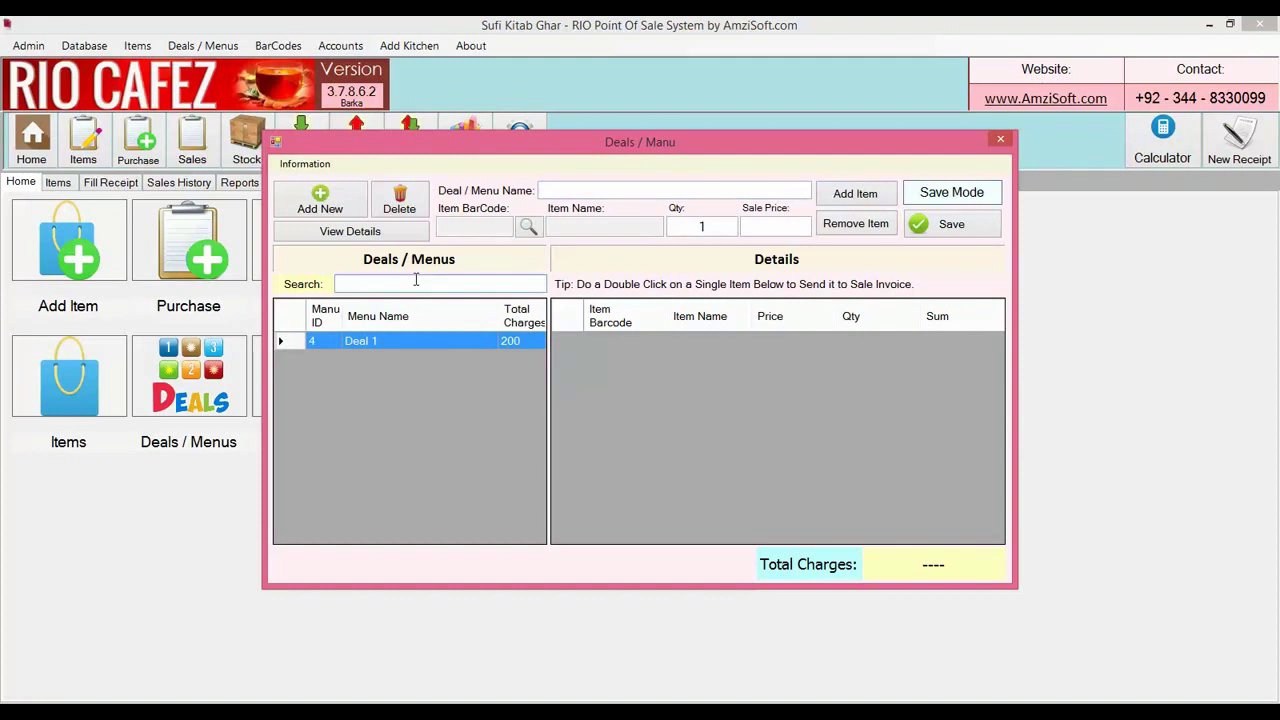
left_click(455, 341)
double_click(455, 341)
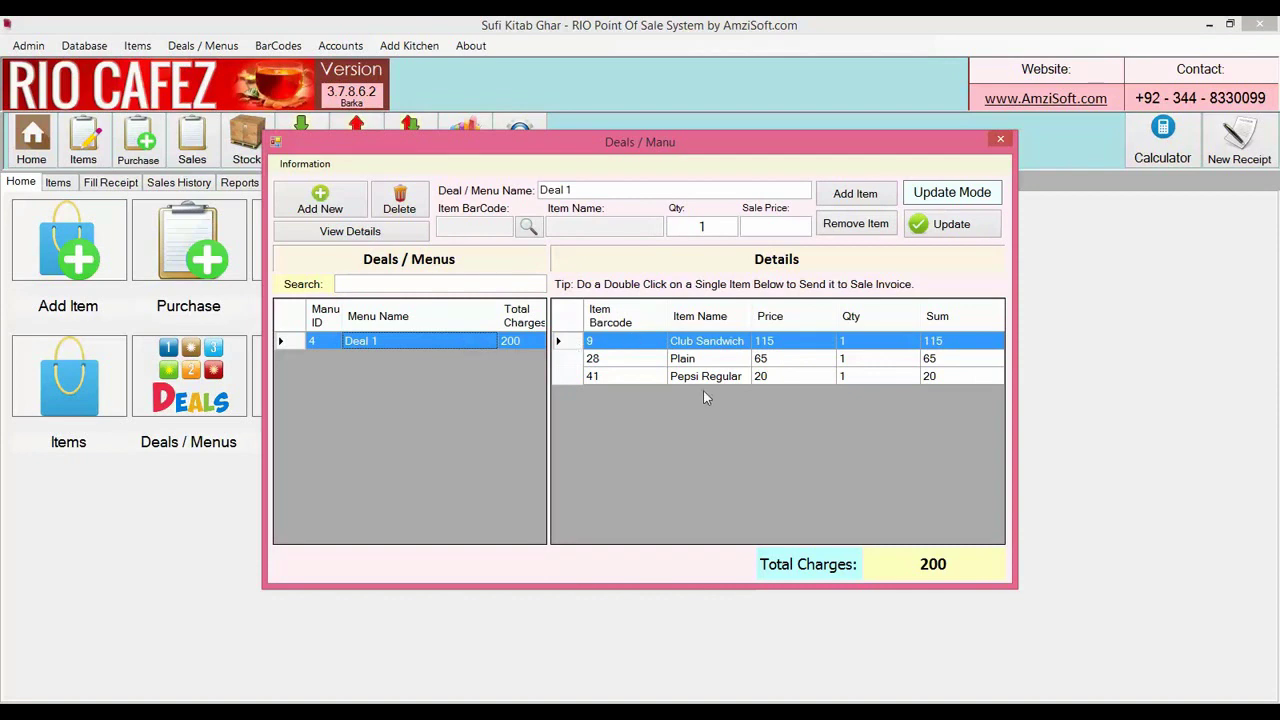
left_click(1000, 140)
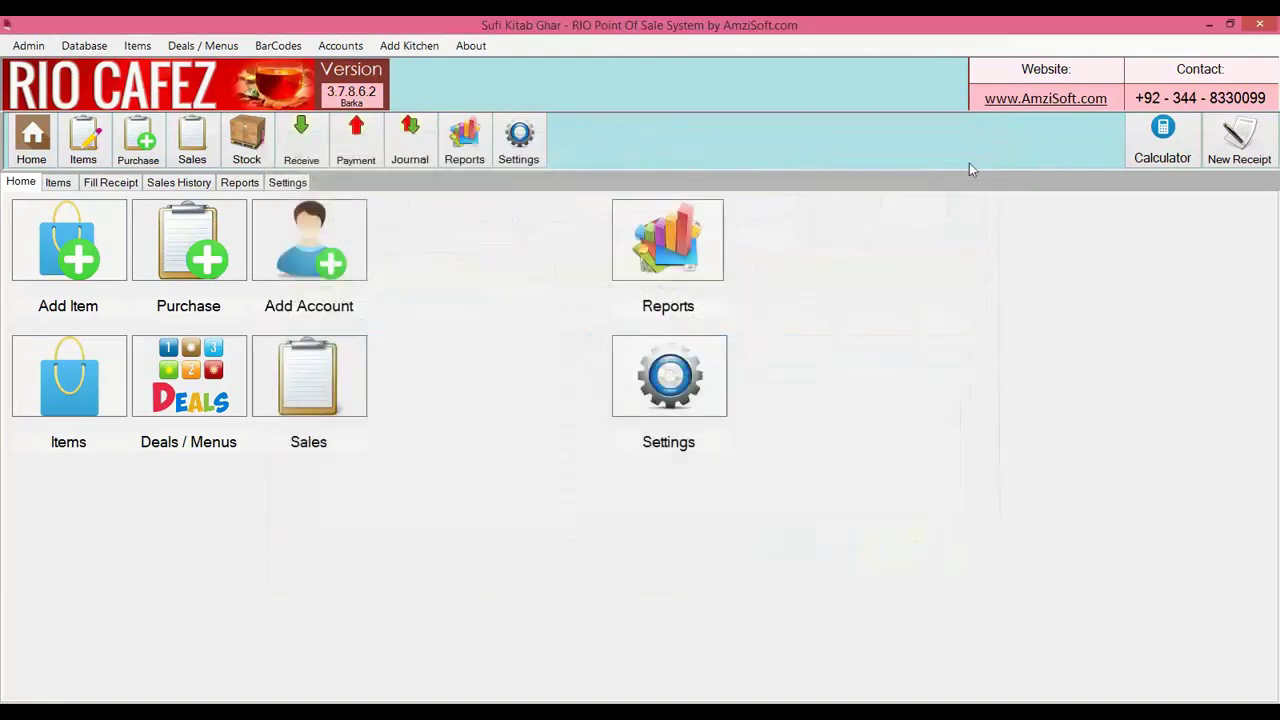
left_click(119, 186)
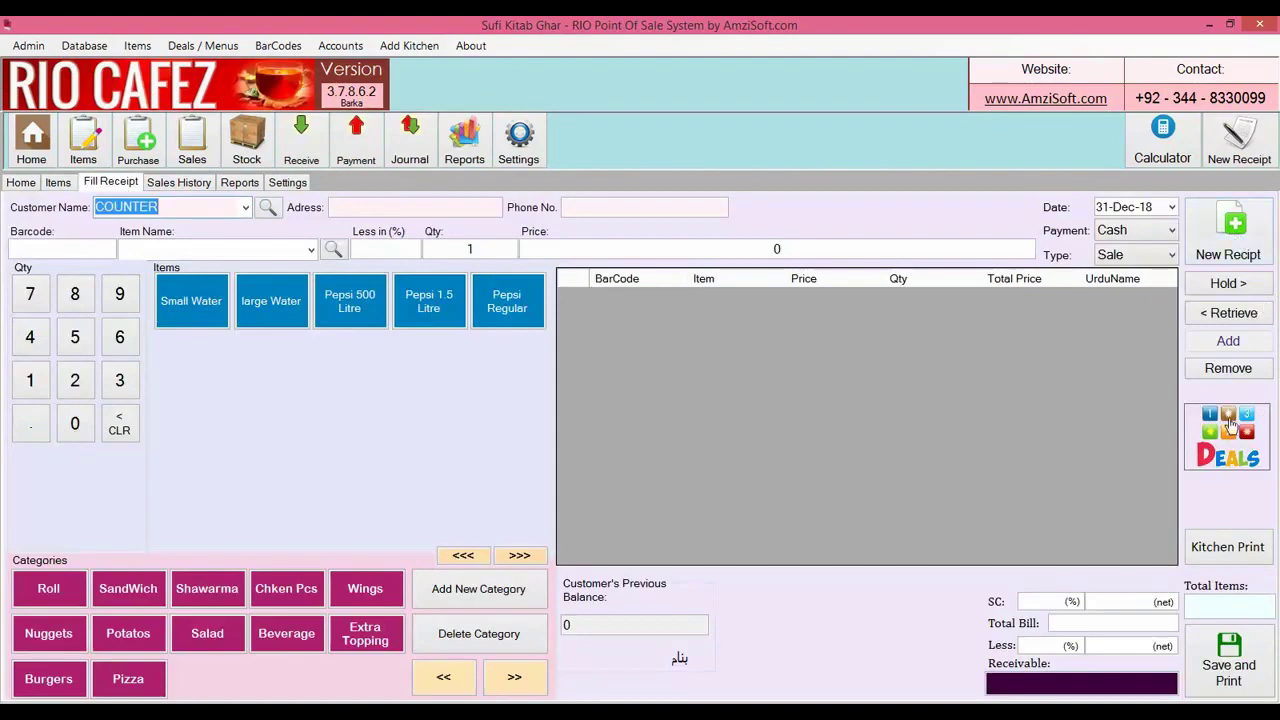
Send Deal 1's Club Sandwich, Plain and Pepsi Regular to the receipt for a 200 bill
left_click(1230, 424)
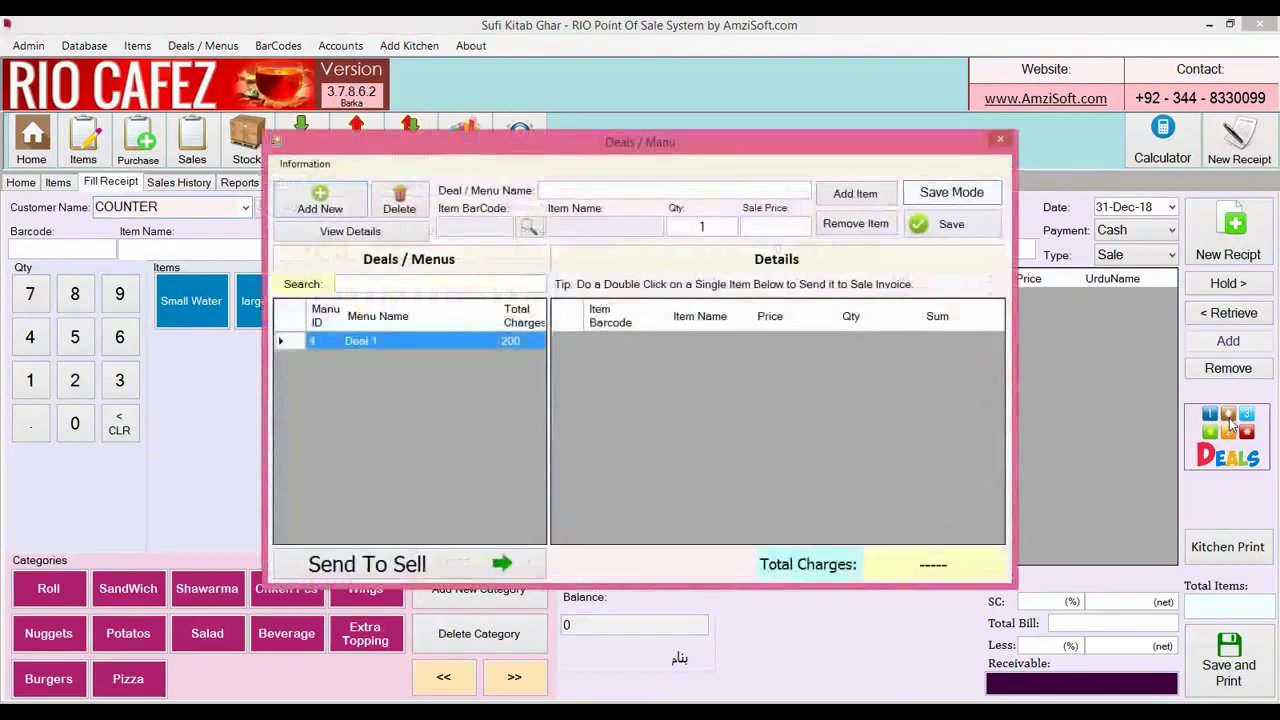
left_click(417, 341)
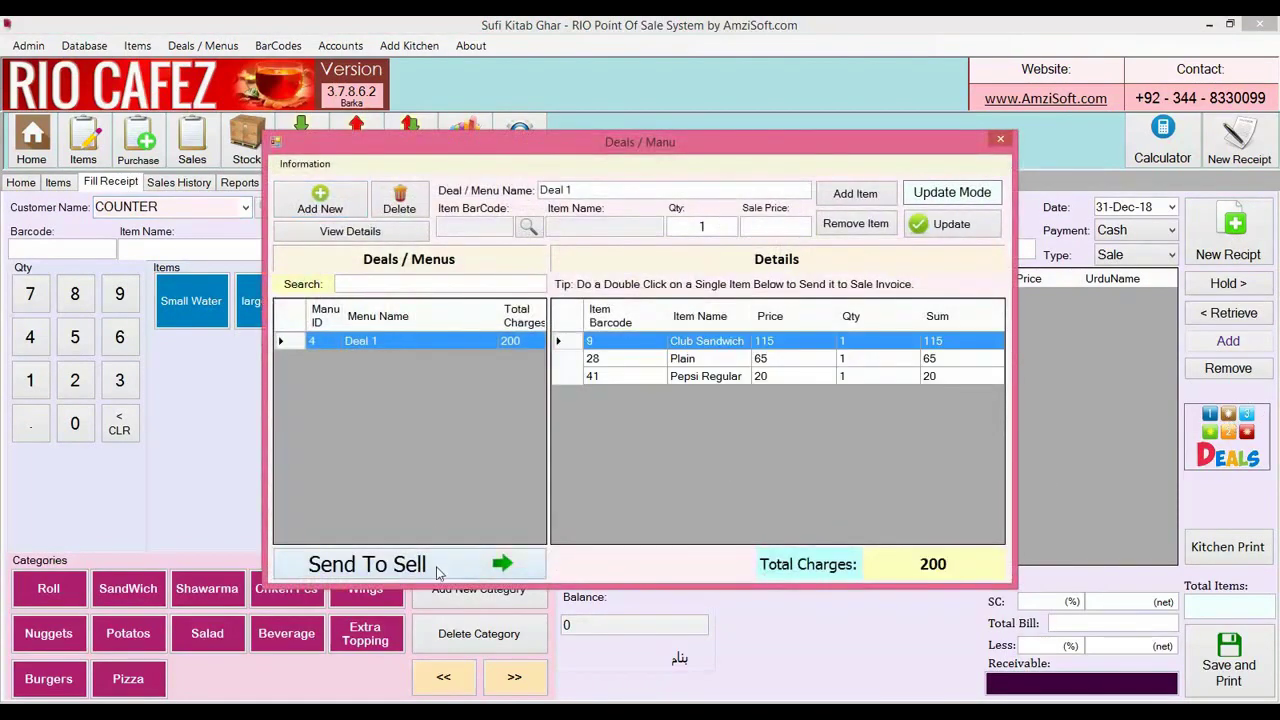
left_click(380, 564)
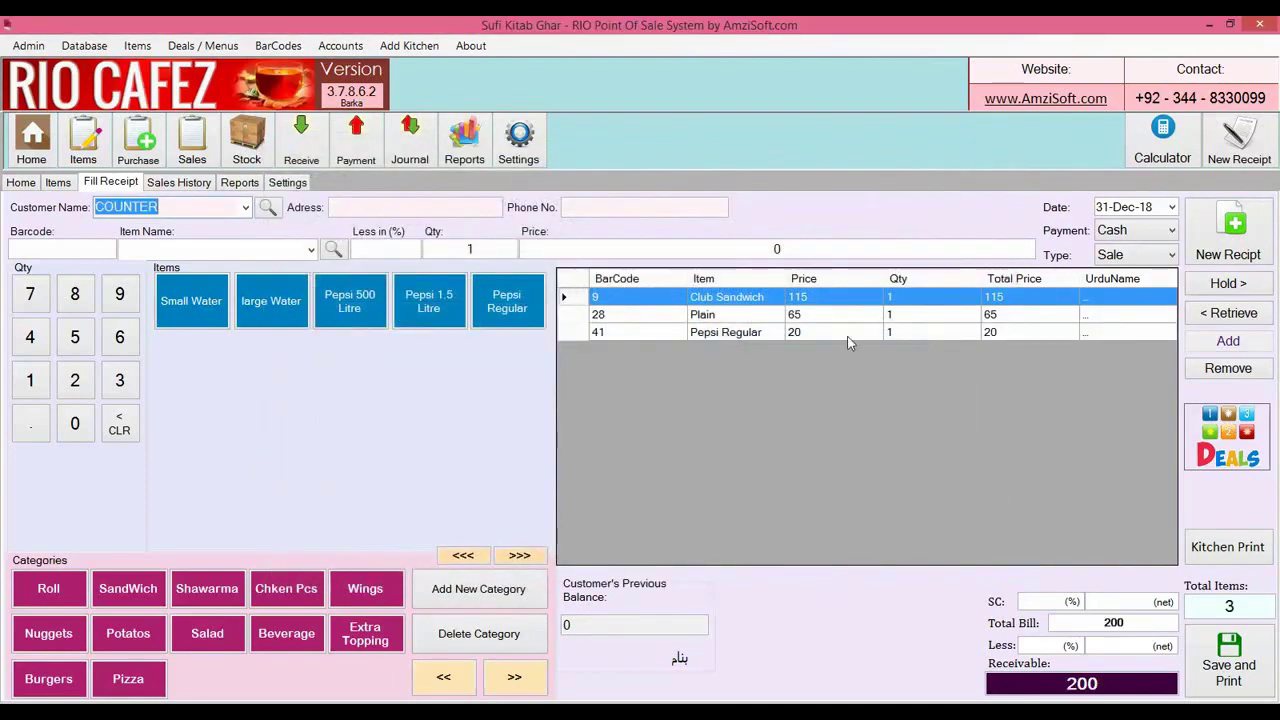
left_click(820, 316)
left_click(820, 333)
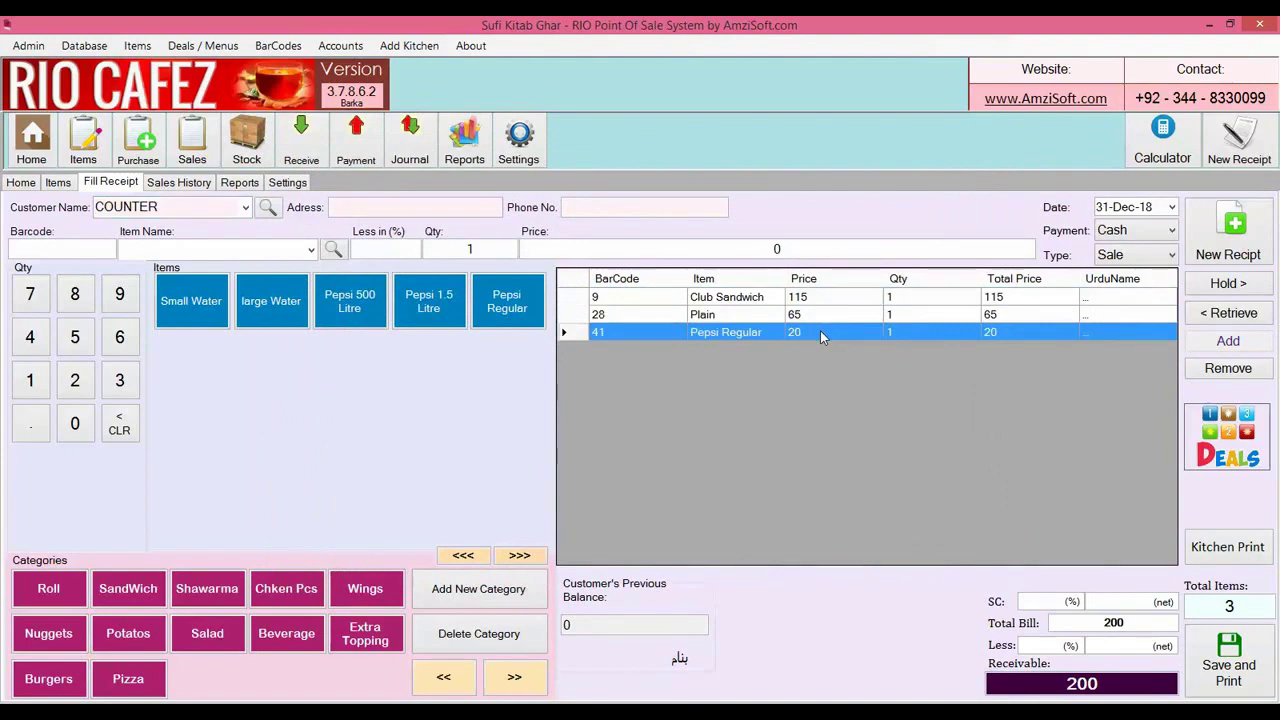
left_click(1021, 682)
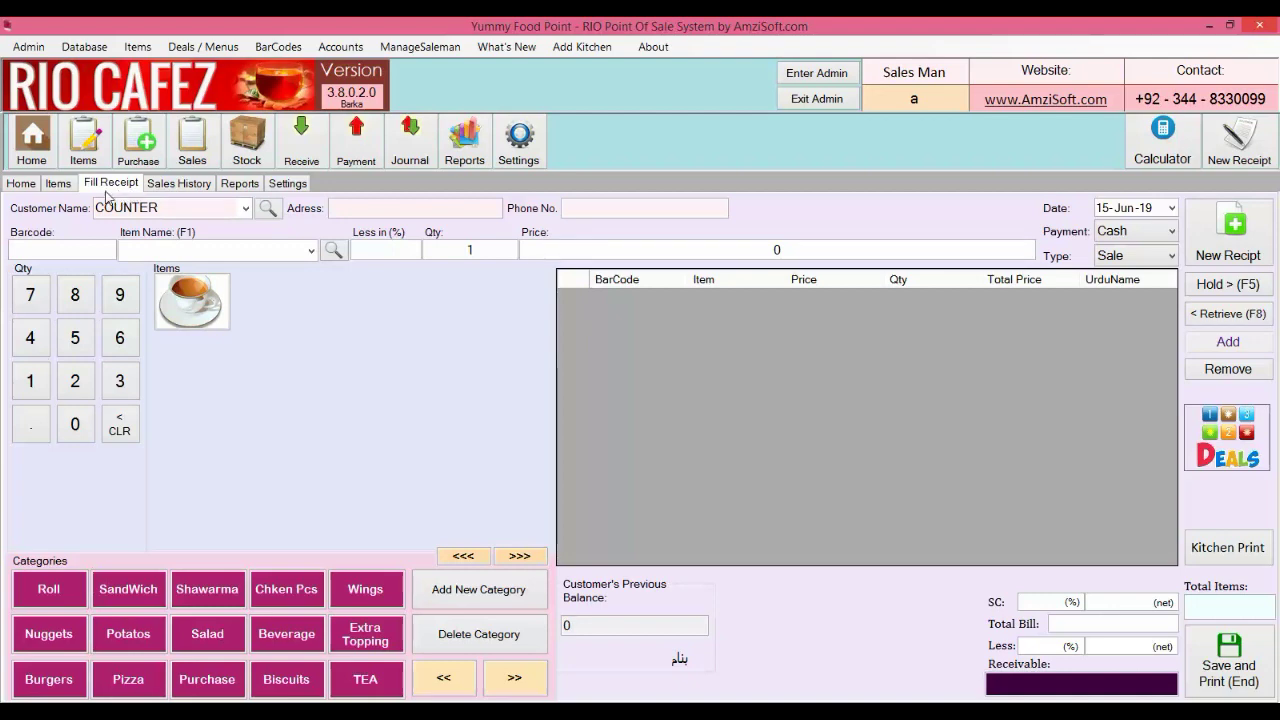
Add a new account named T1 through the Add Account form
left_click(38, 190)
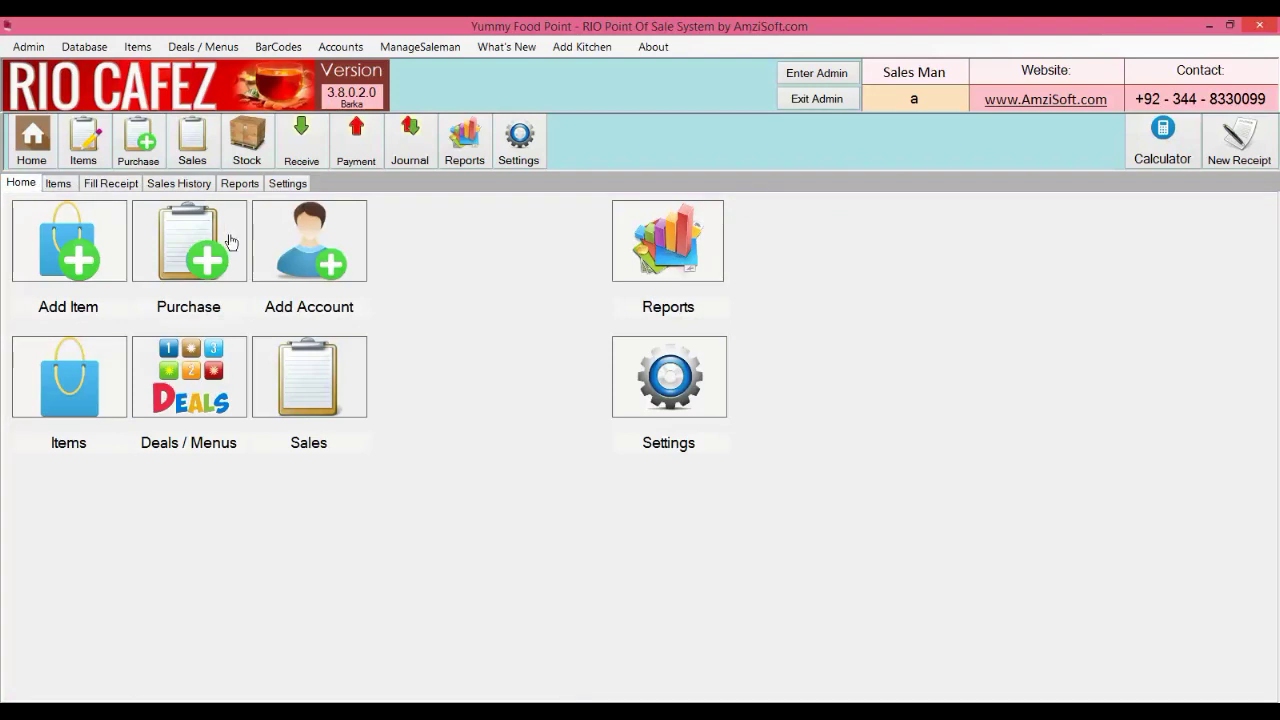
left_click(294, 252)
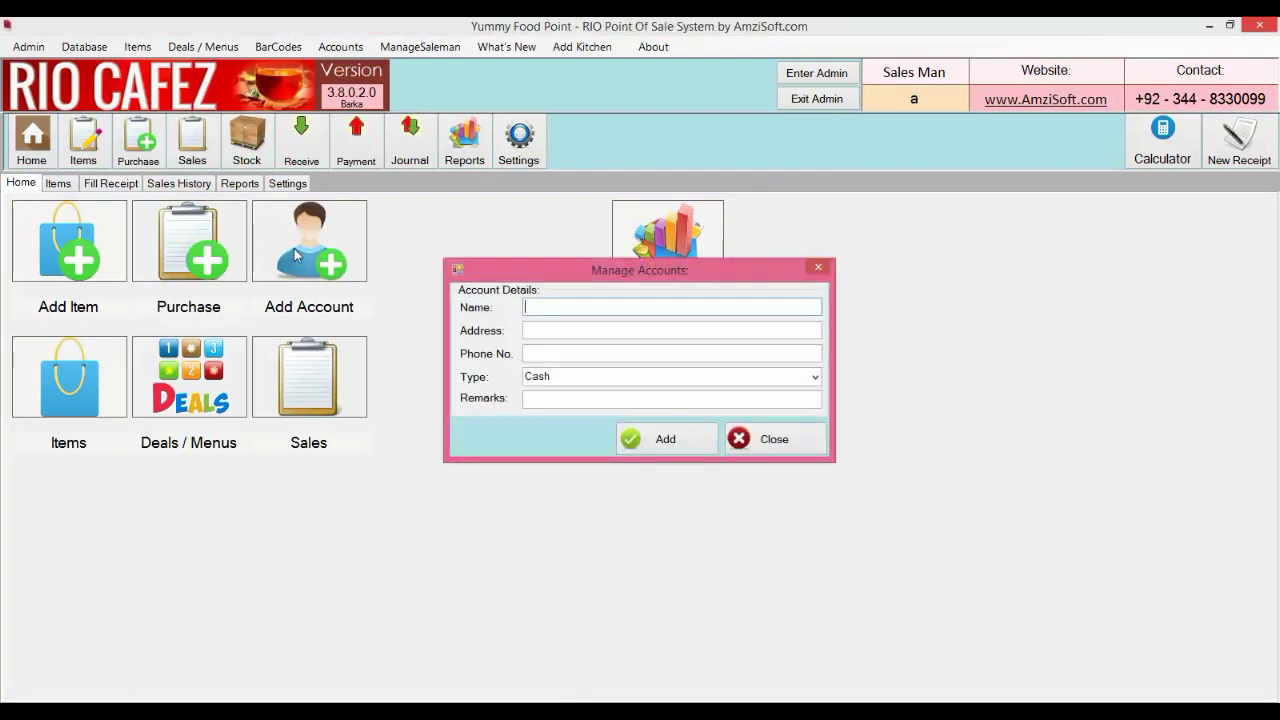
type("T1")
key("Tab")
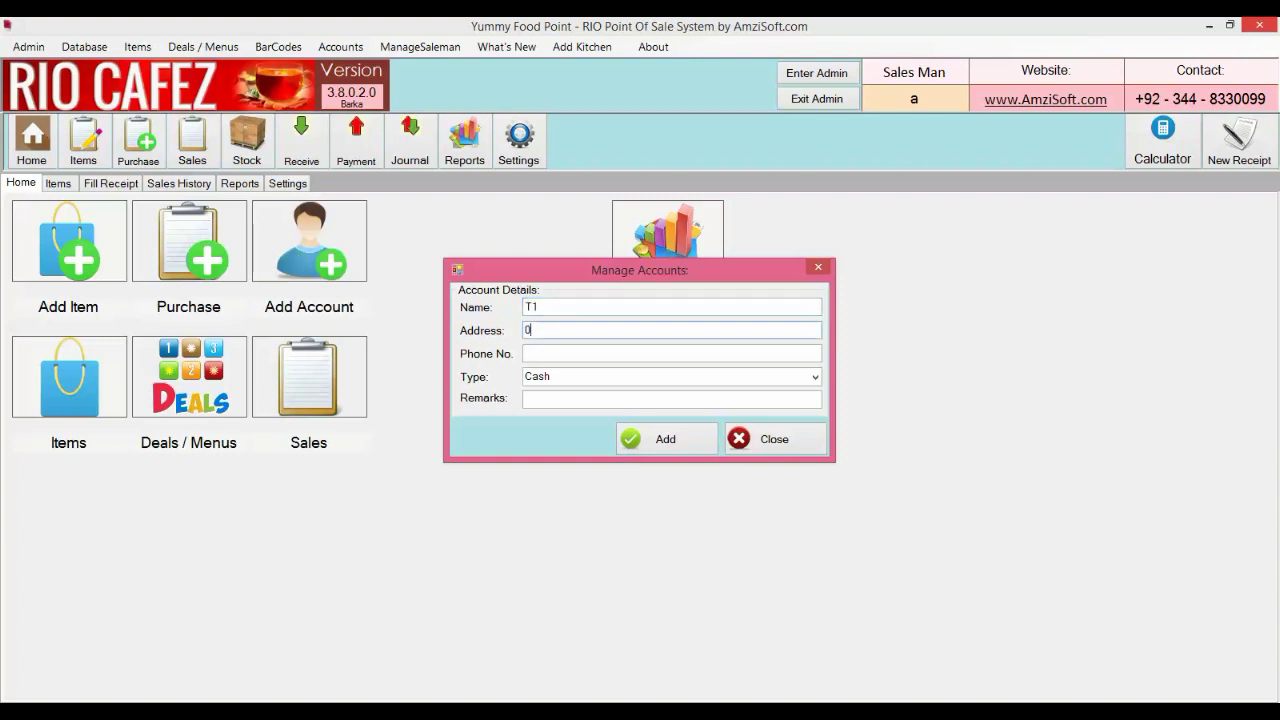
key("Tab")
key("Tab")
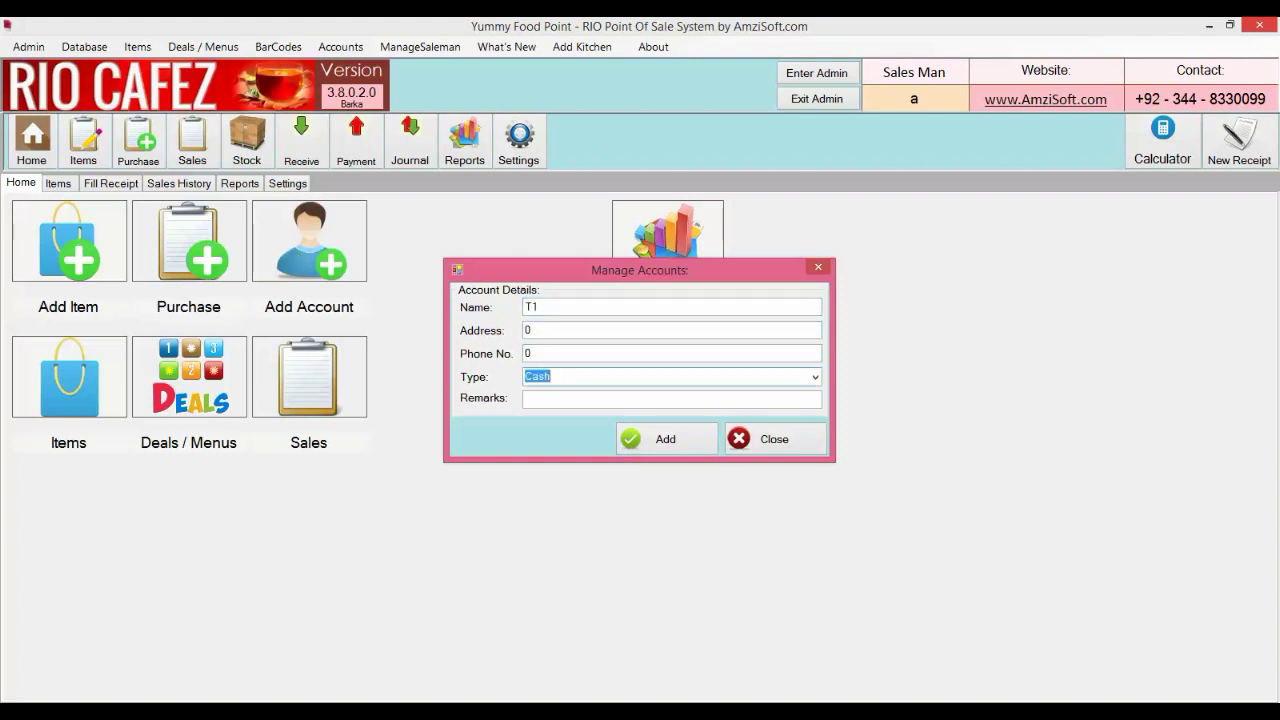
type("Table")
left_click(668, 436)
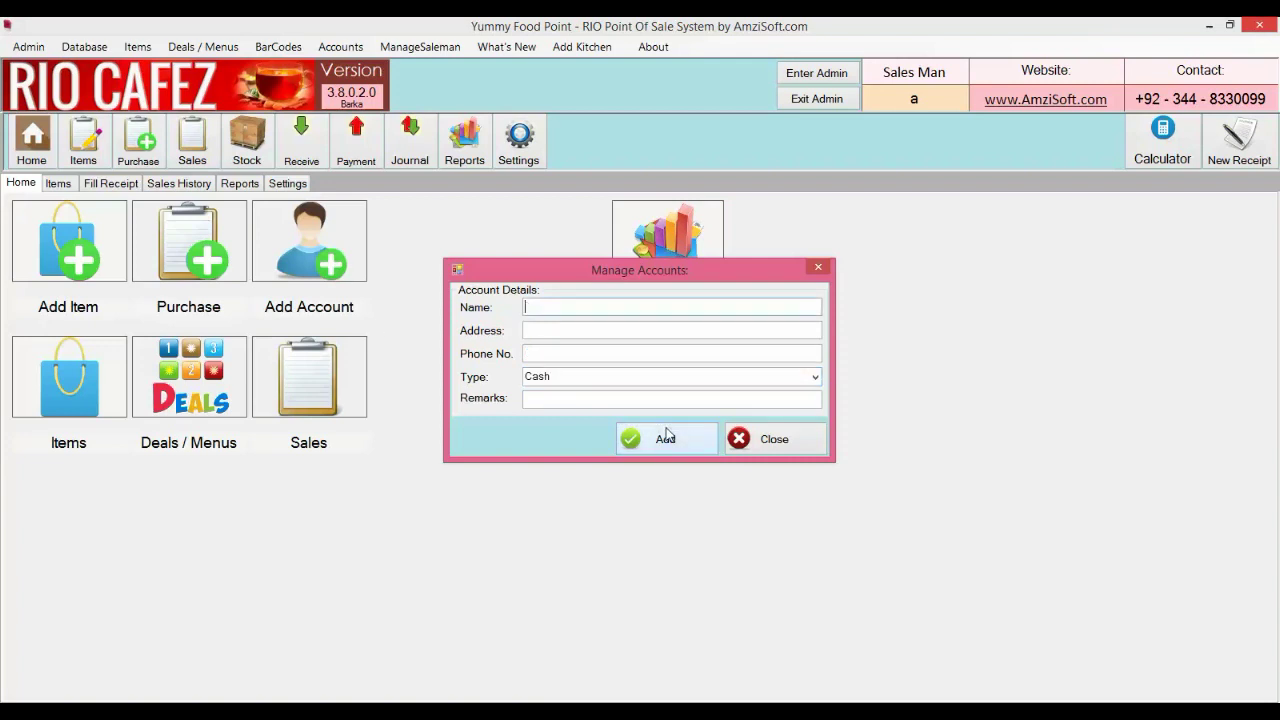
Add account T2 with '.' address and phone and type Table
type("T2")
key("Tab")
type(".")
key("Tab")
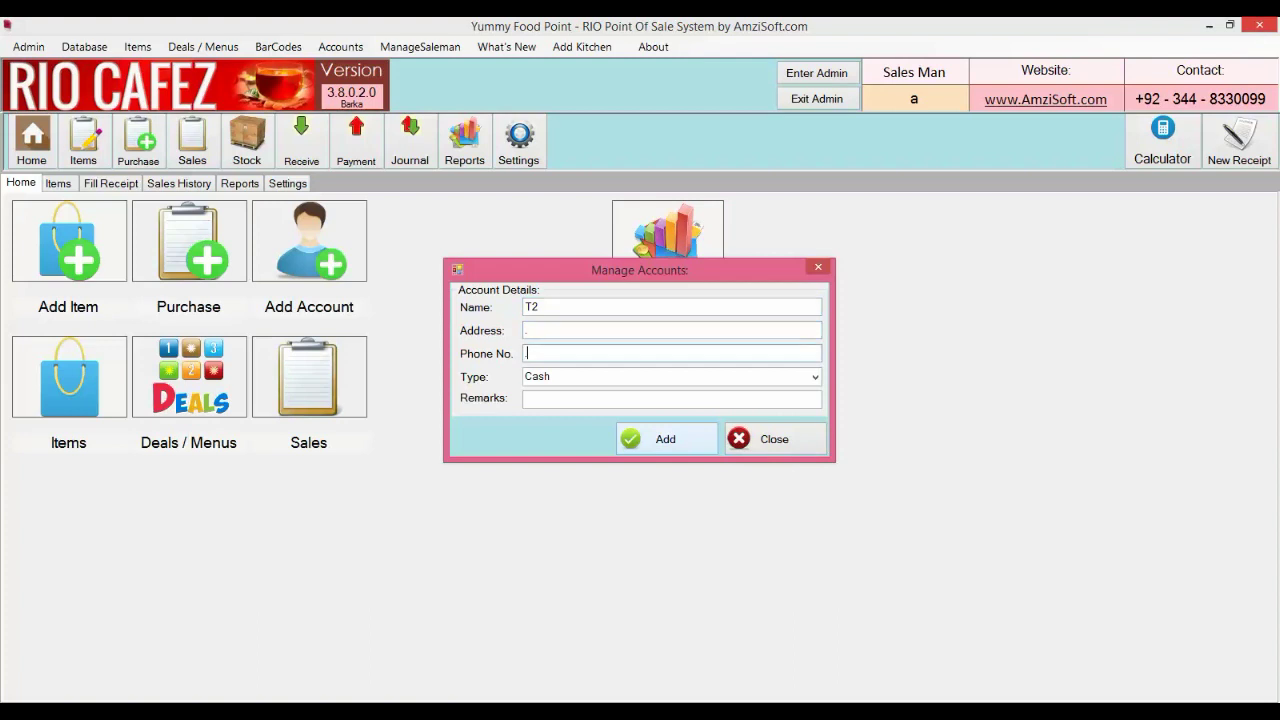
type(".")
key("Tab")
type("t")
key("Down")
key("Return")
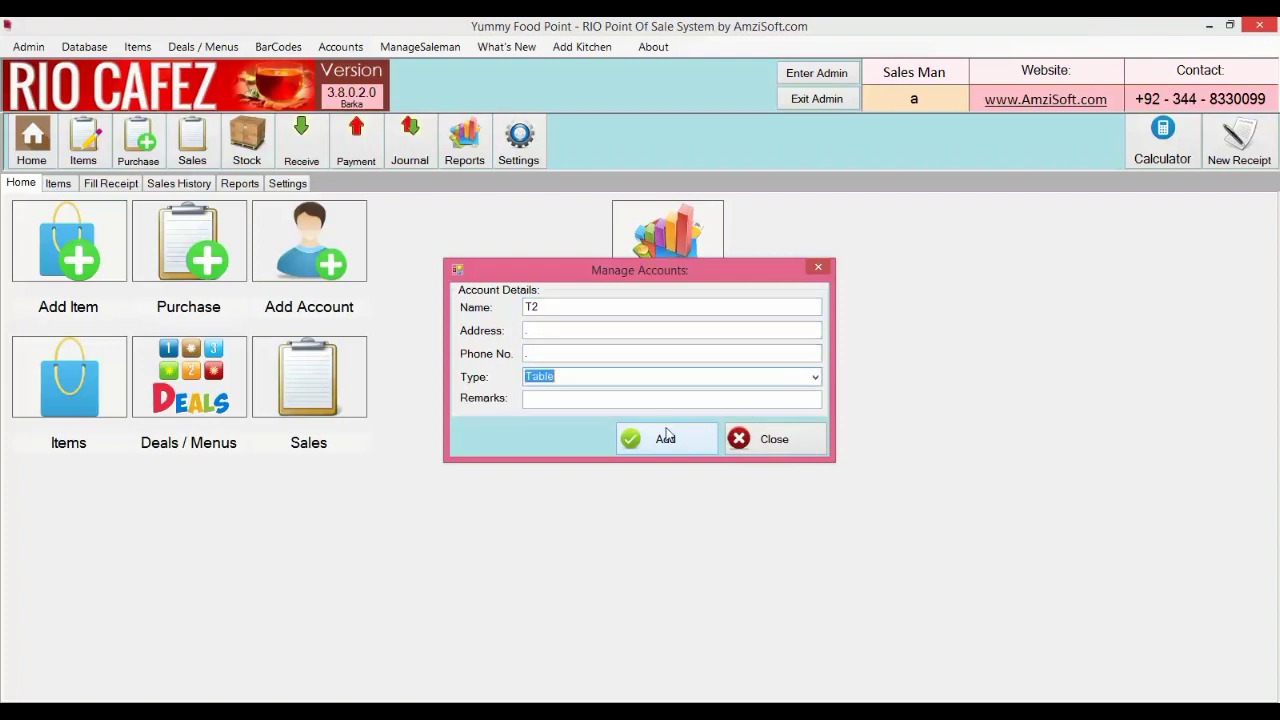
left_click(667, 435)
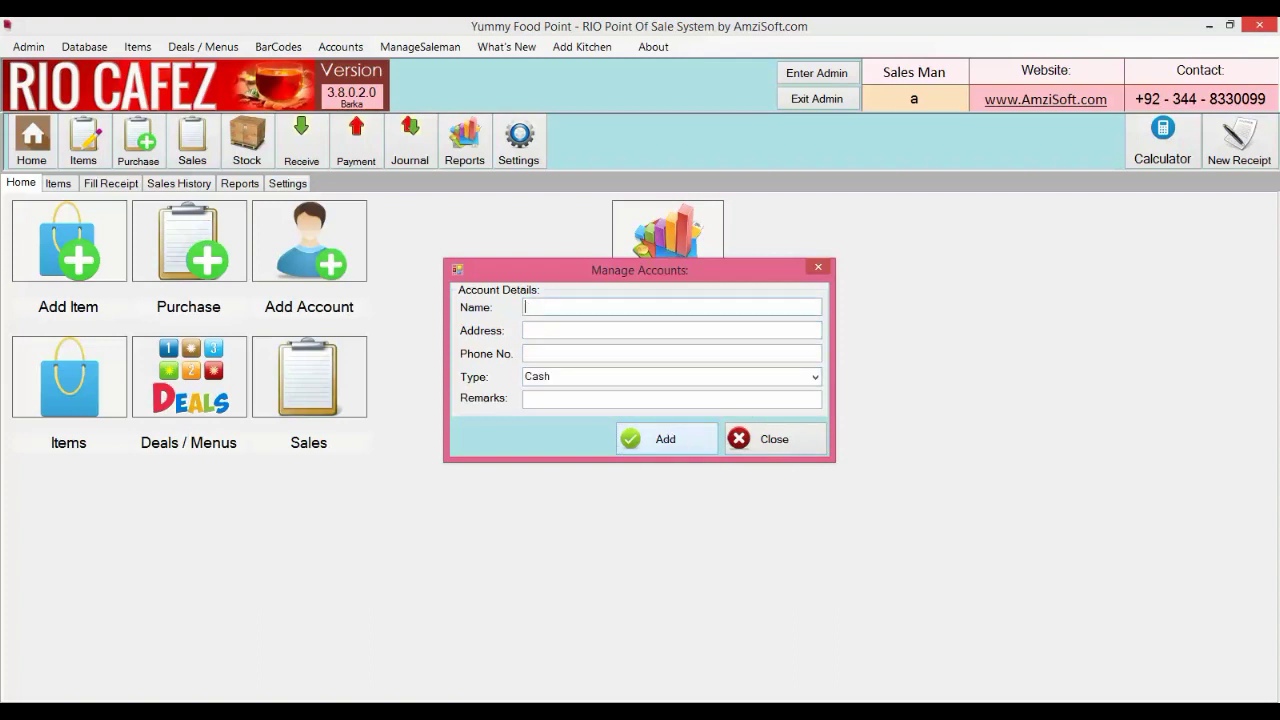
Add Table account T3 with '.' address and phone, then close the accounts form
type("T3")
key("Tab")
type(".")
key("Tab")
type(".")
key("Tab")
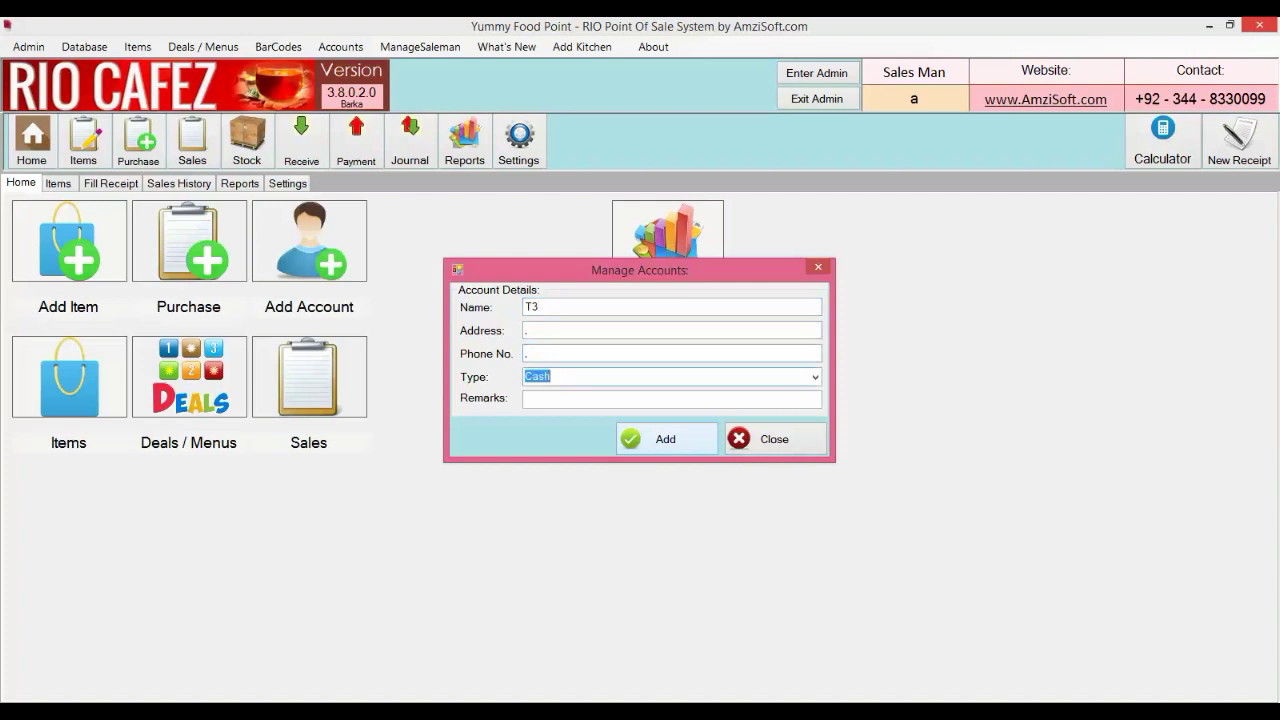
type("t")
key("Down")
key("Return")
left_click(695, 404)
left_click(688, 439)
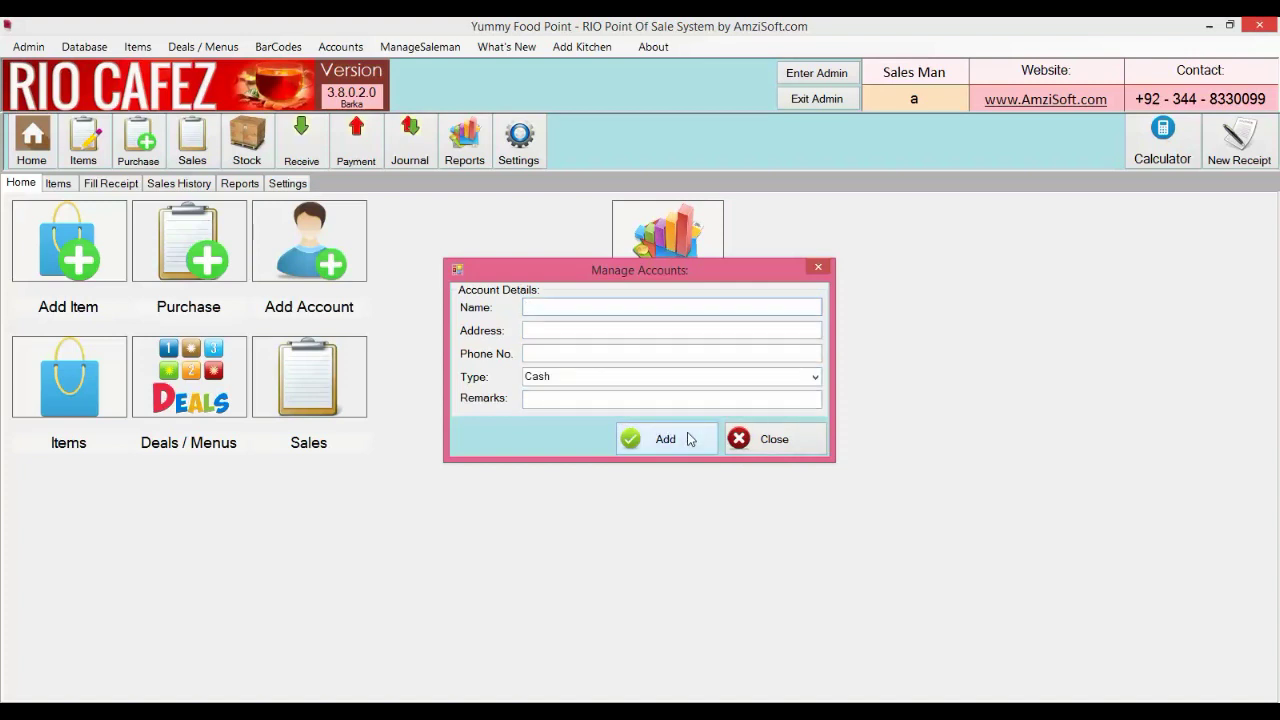
left_click(740, 448)
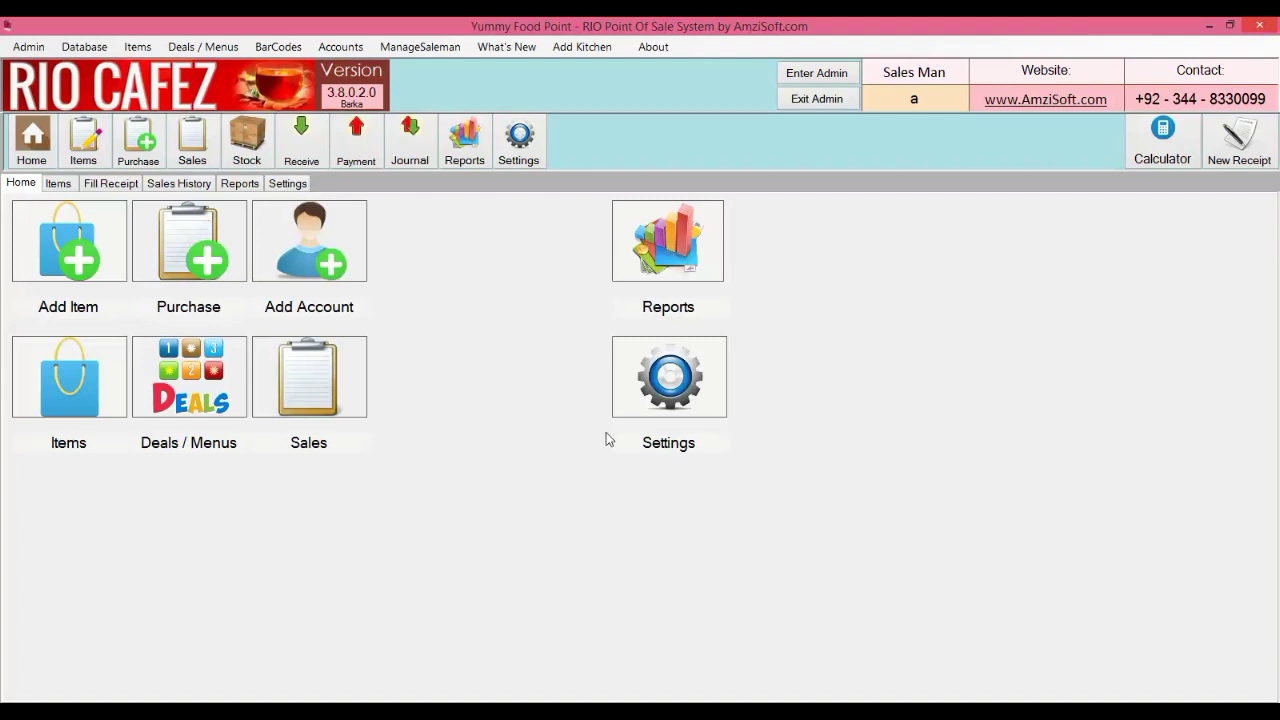
Set the receipt's customer name to table T1
left_click(118, 185)
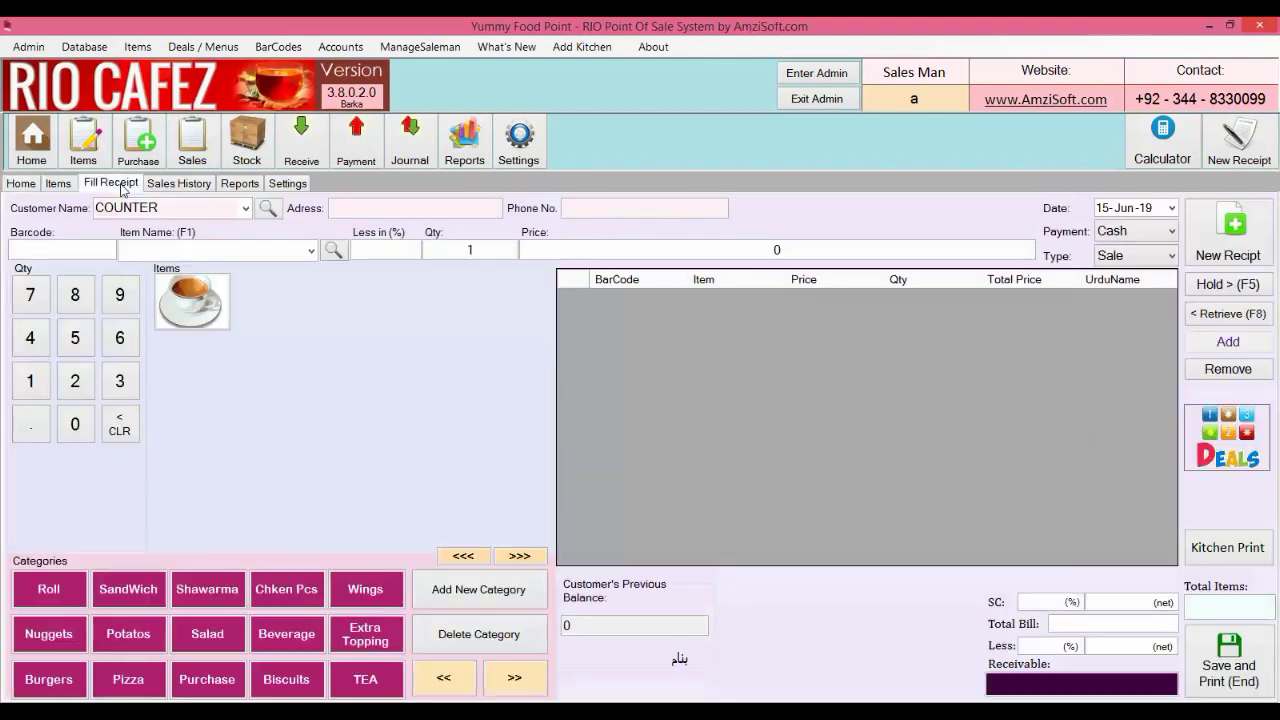
left_click(228, 212)
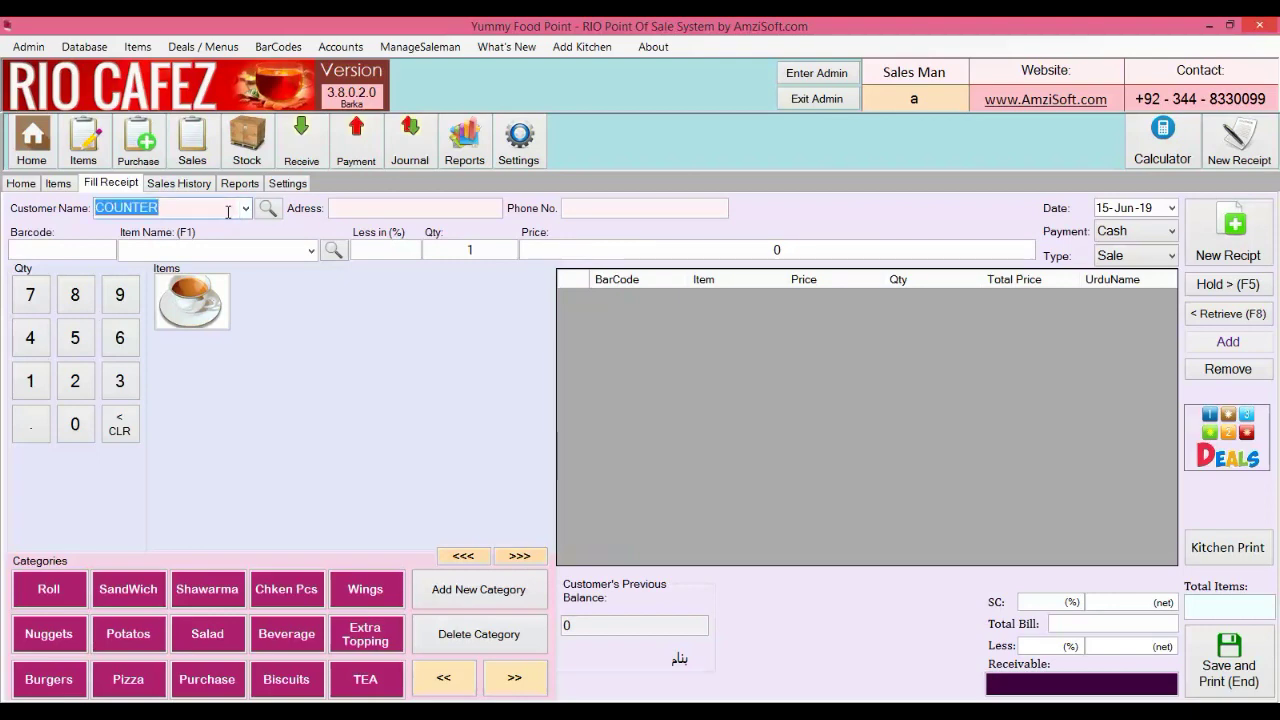
type("T1")
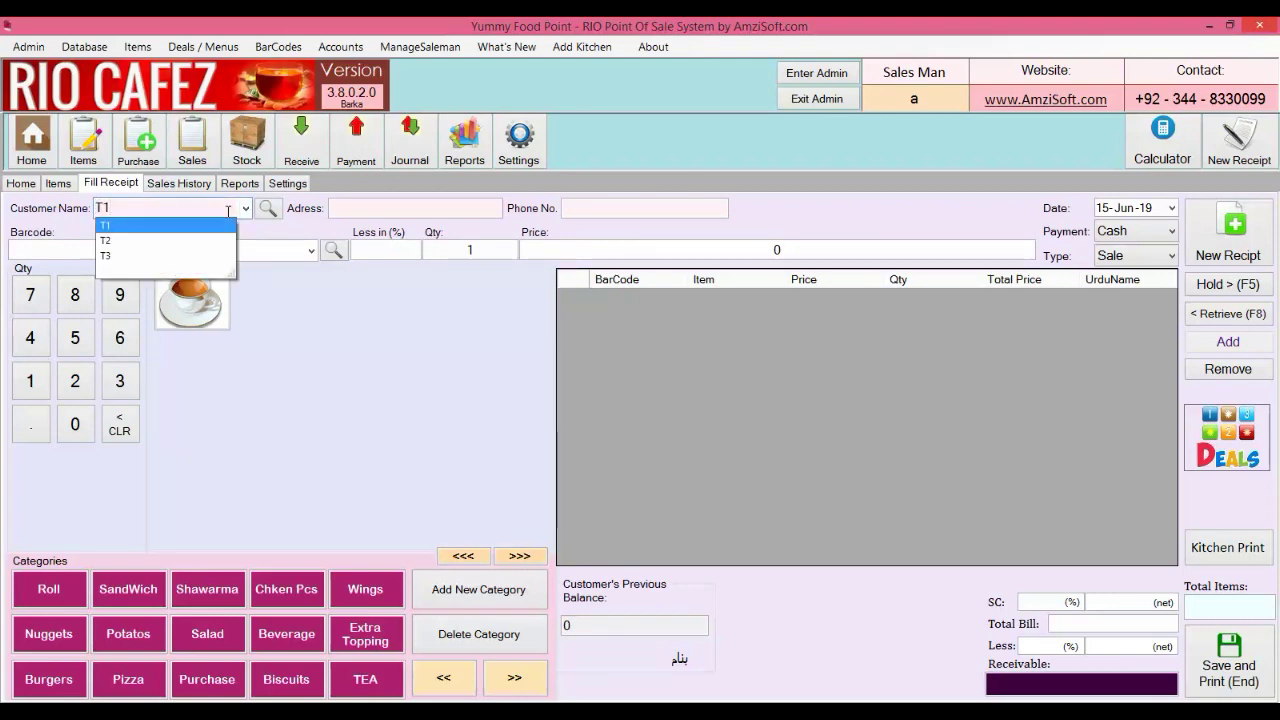
key("Return")
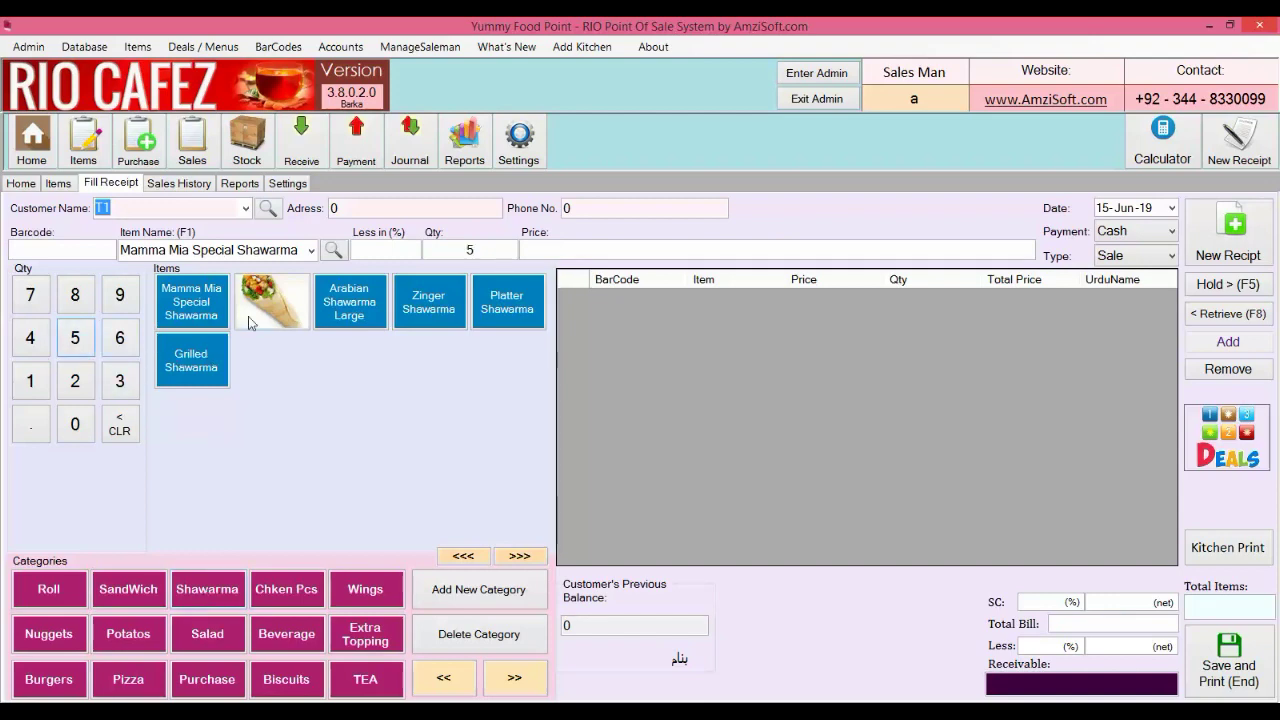
Add 5 Mamma Mia Special Shawarma and 2 Dew 1.5 L, totalling 700, and hold the order
left_click(212, 312)
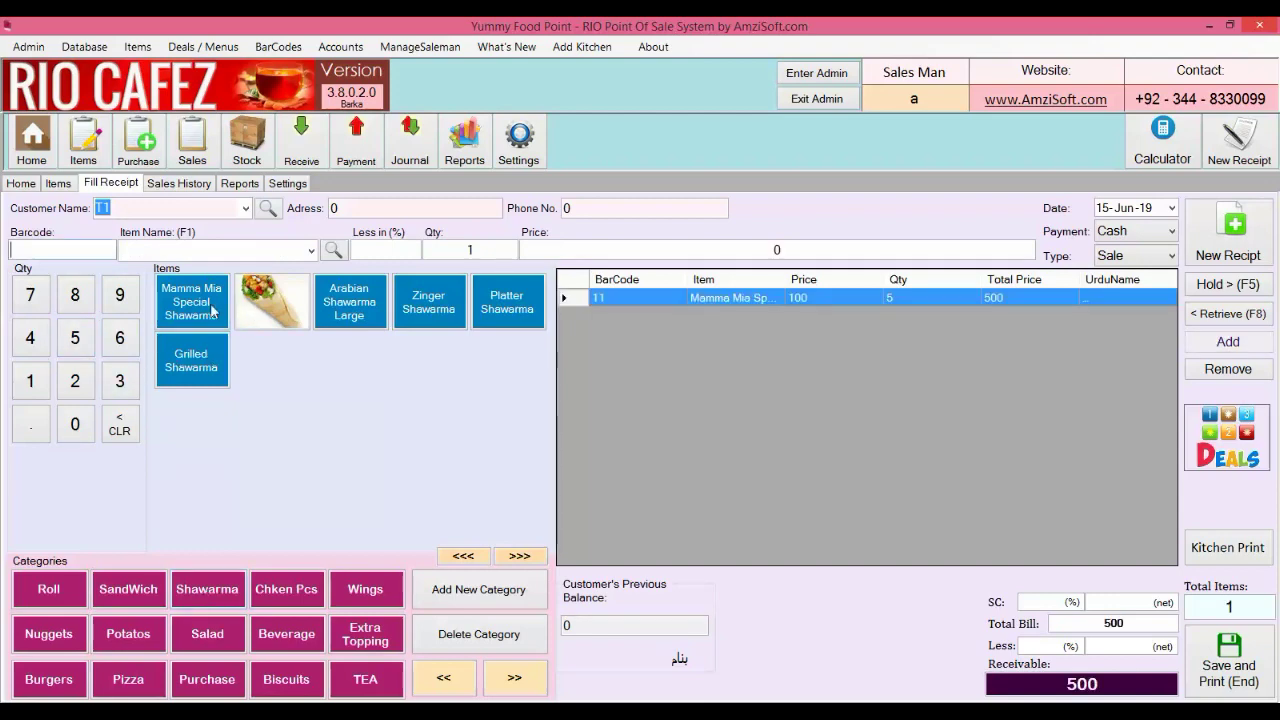
left_click(272, 636)
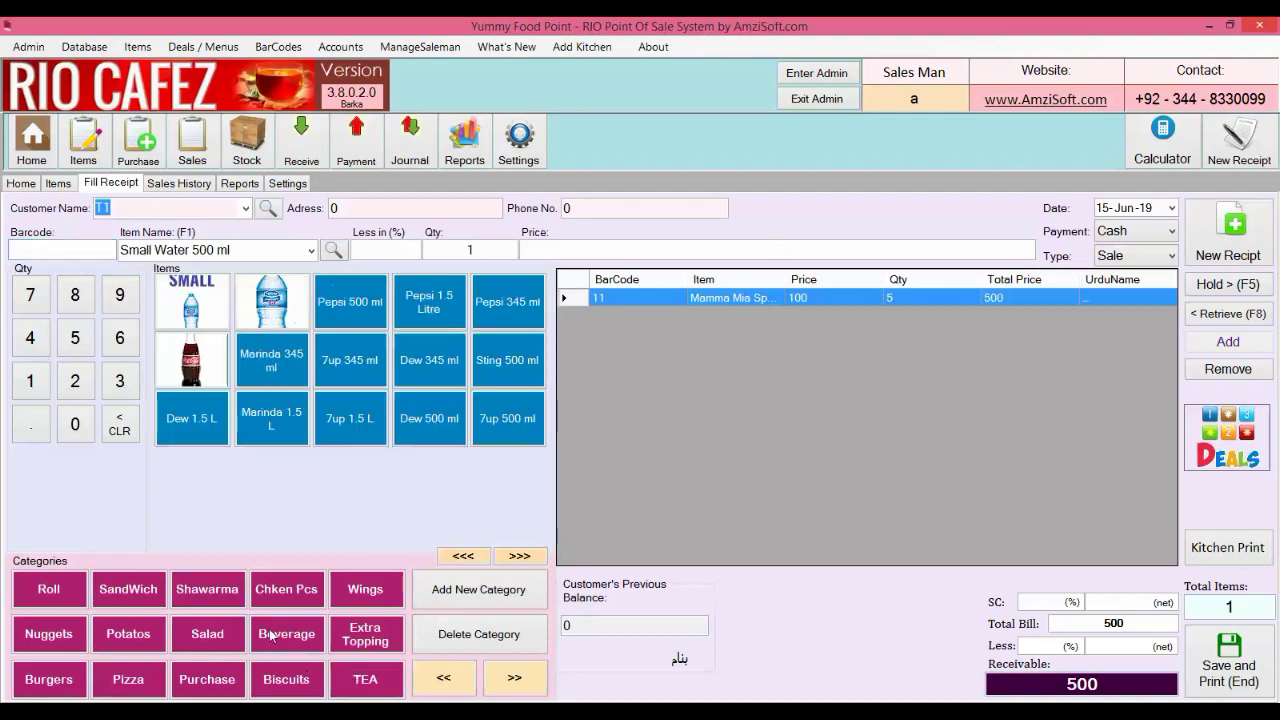
left_click(76, 388)
left_click(200, 430)
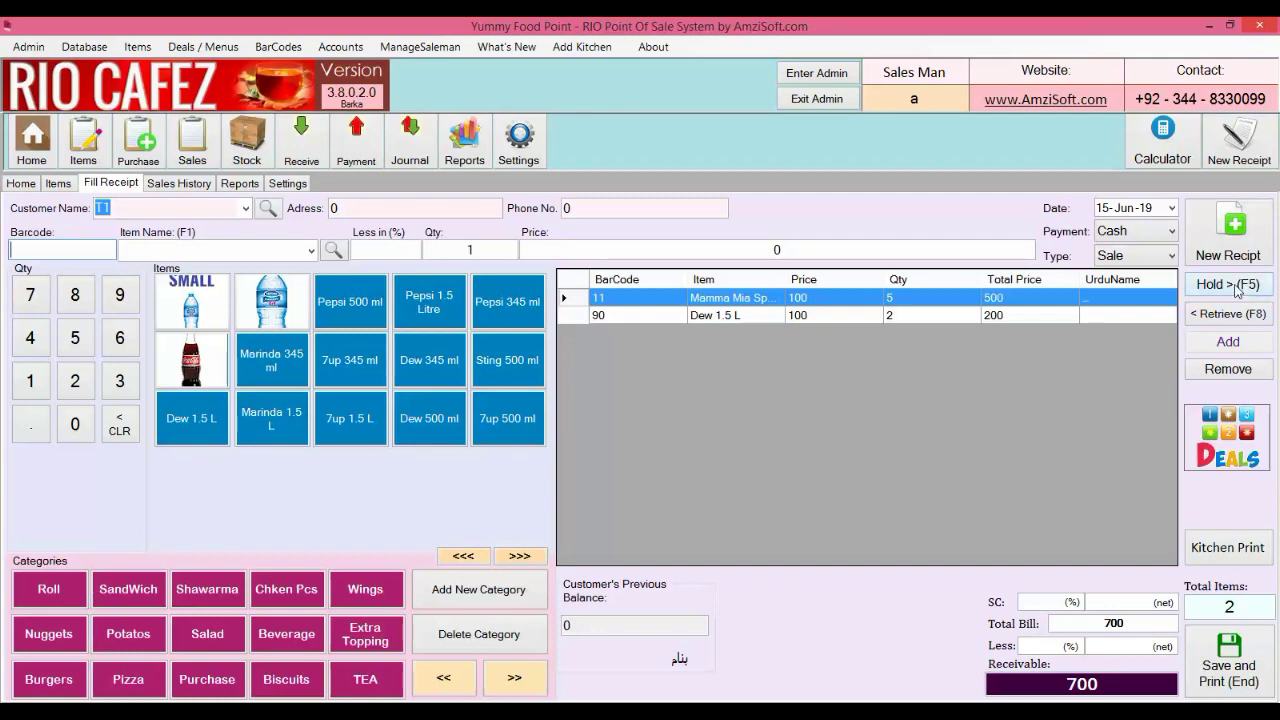
left_click(1236, 287)
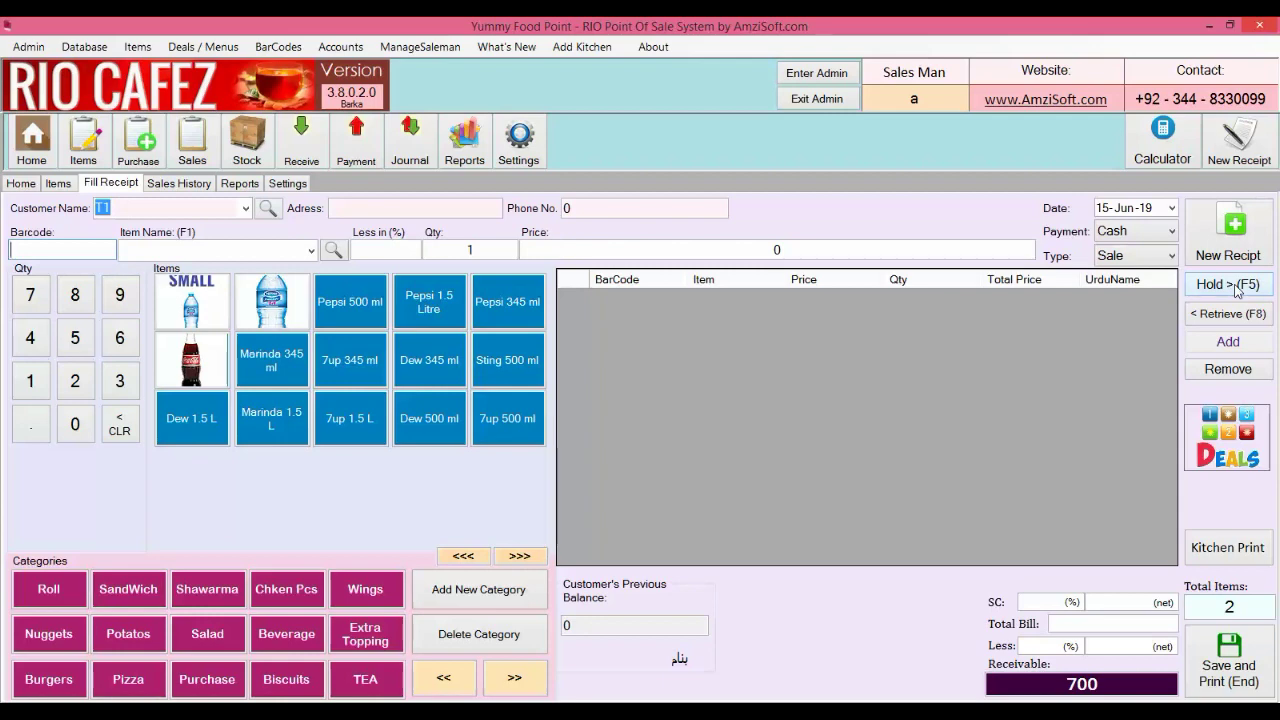
For table T2, add Plain, Large and BBQ potatoes plus Zeera Plus Half, then hold the 308 order
left_click(245, 208)
left_click(200, 324)
left_click(138, 625)
left_click(190, 301)
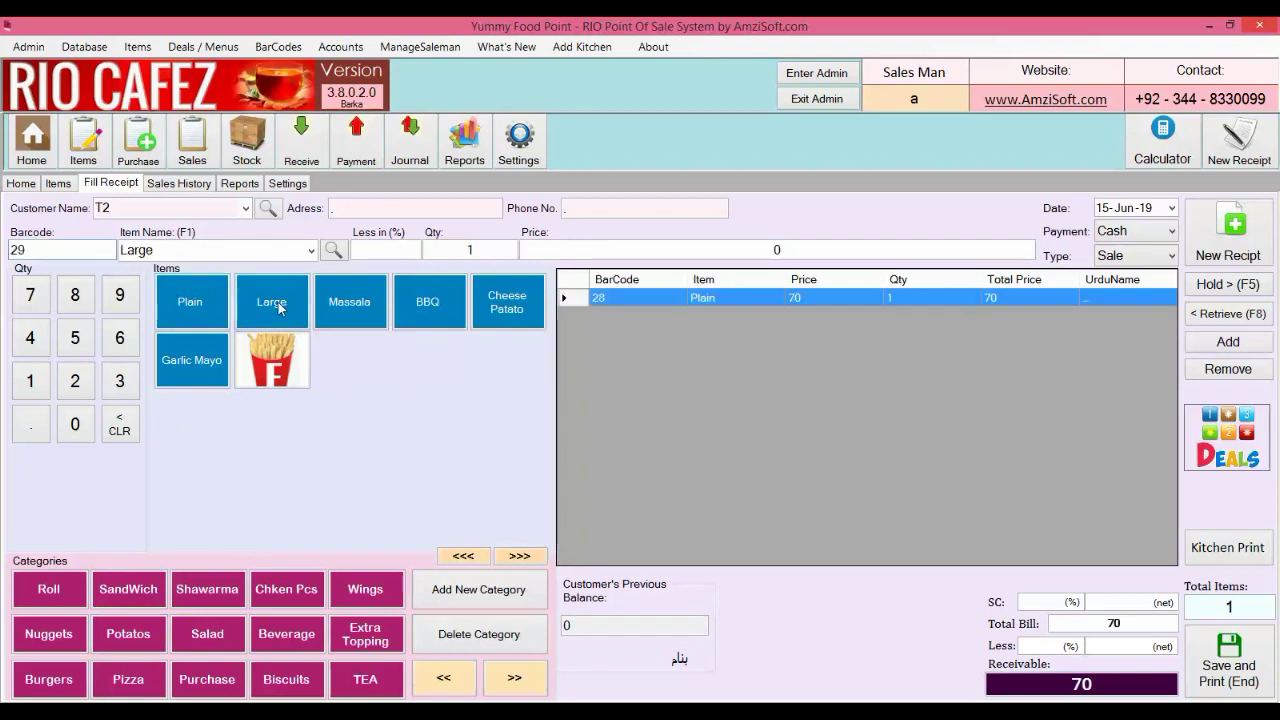
left_click(271, 301)
left_click(427, 301)
left_click(286, 679)
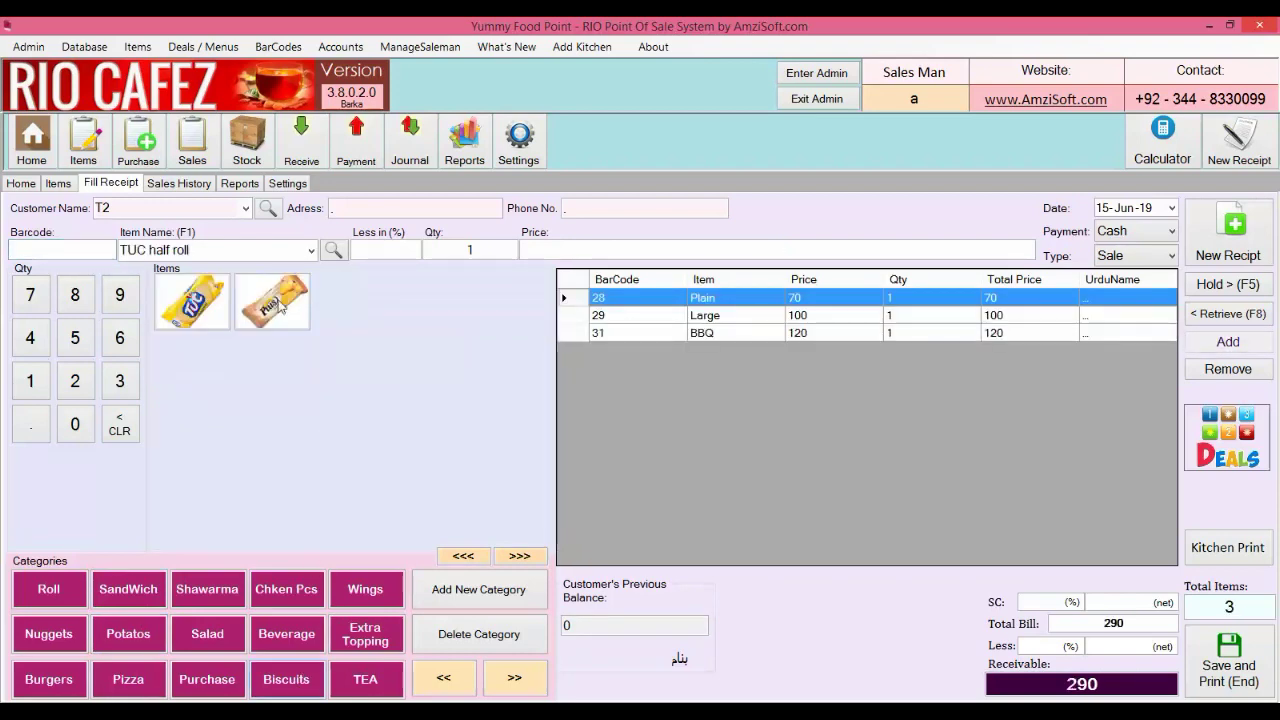
left_click(272, 301)
left_click(1236, 286)
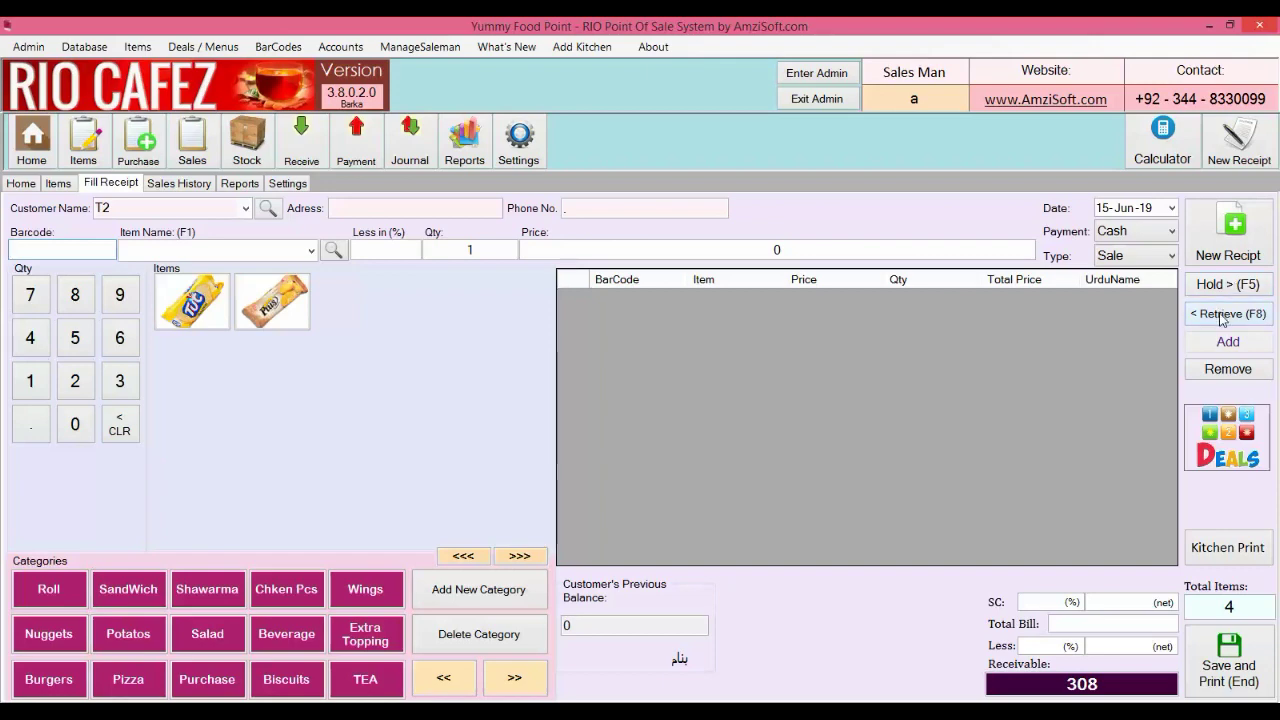
Add one Crispy Chicken 1 Pcs to T1's held receipt, re-hold it at 850, and list held receipts
left_click(1221, 314)
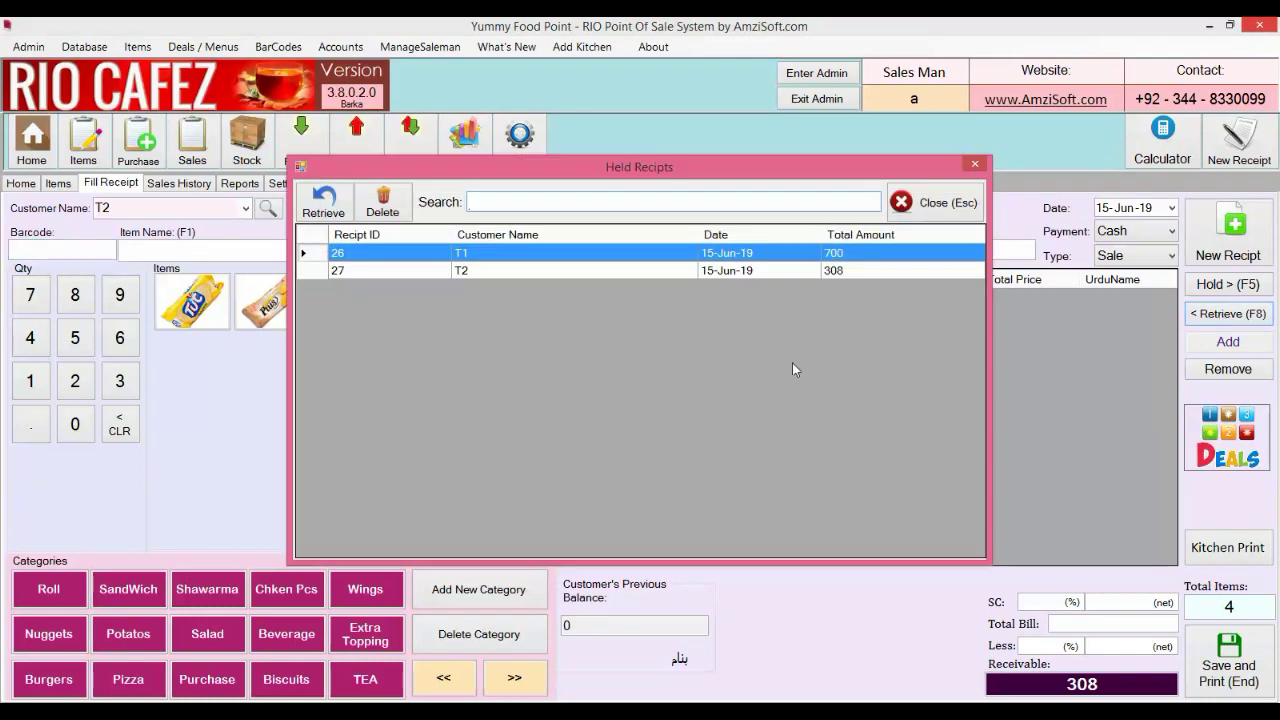
double_click(553, 258)
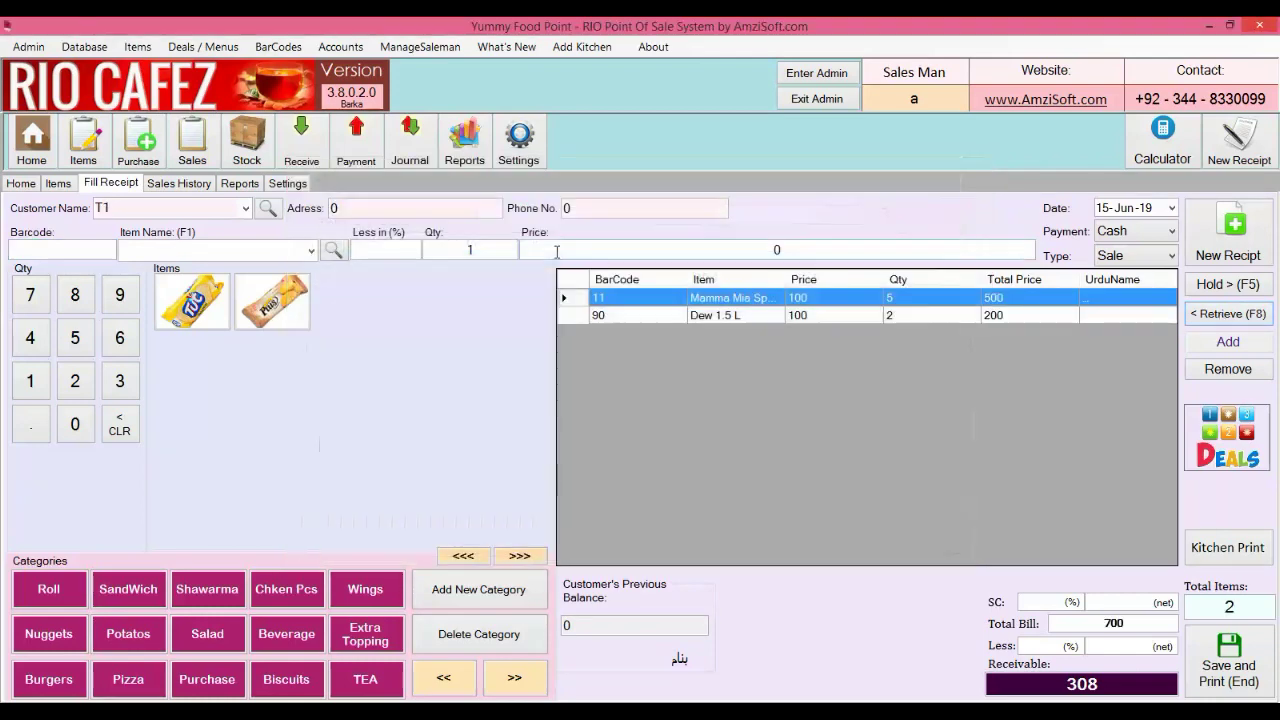
left_click(283, 600)
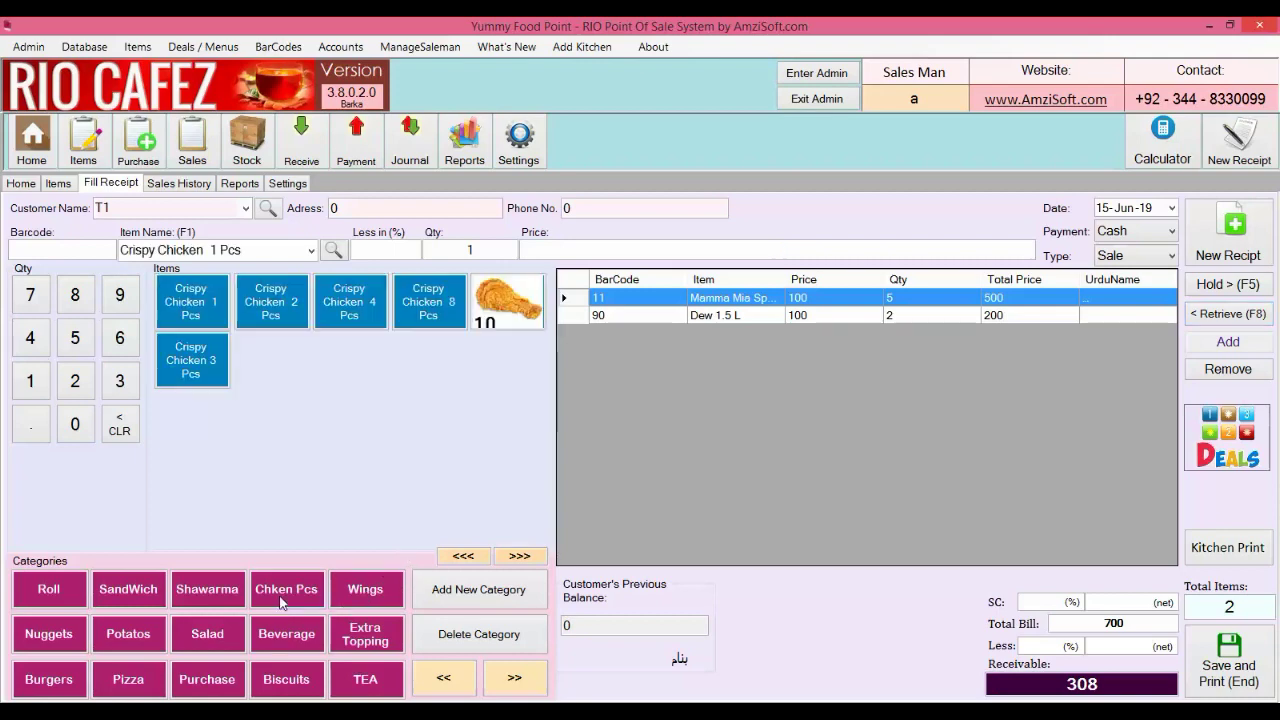
left_click(266, 298)
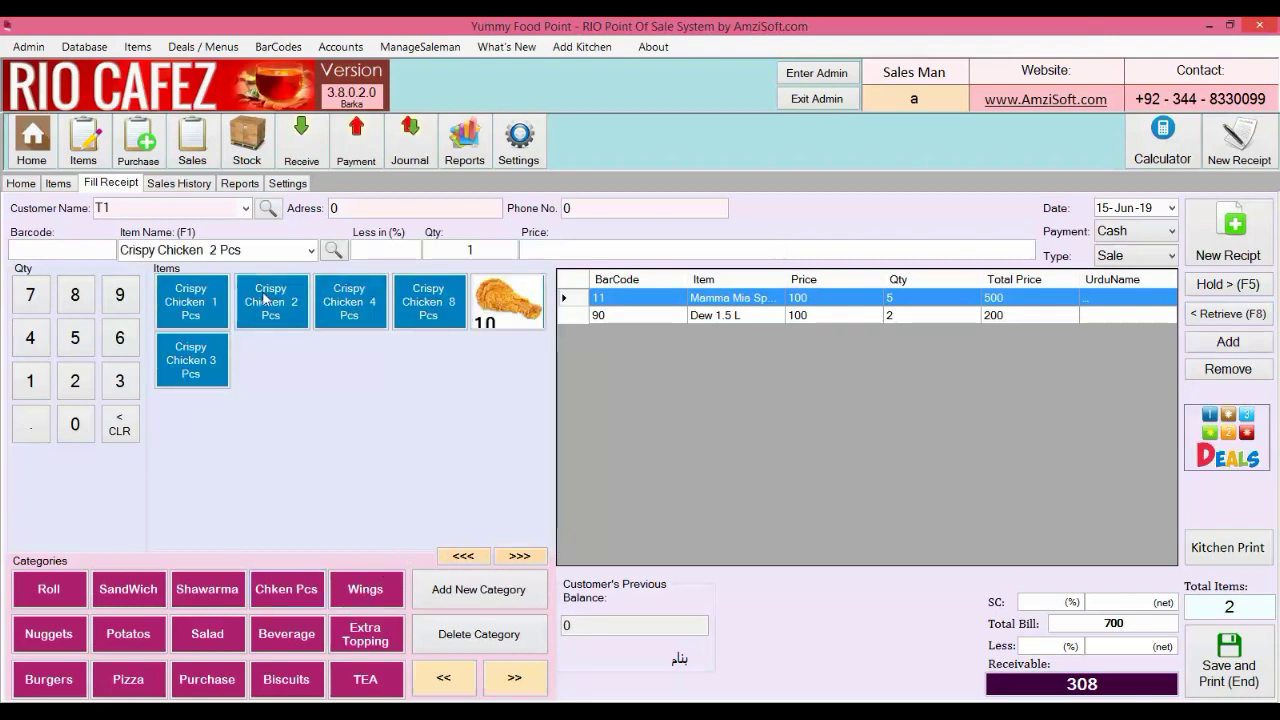
left_click(1243, 291)
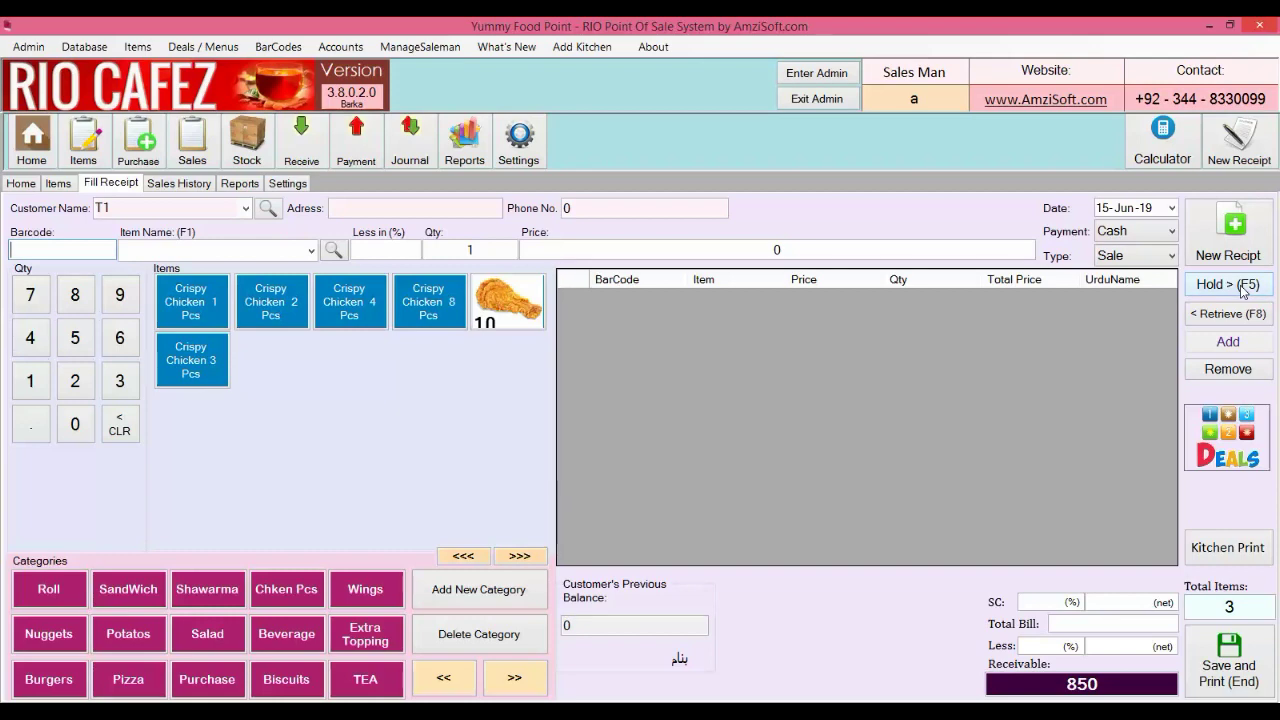
left_click(1228, 314)
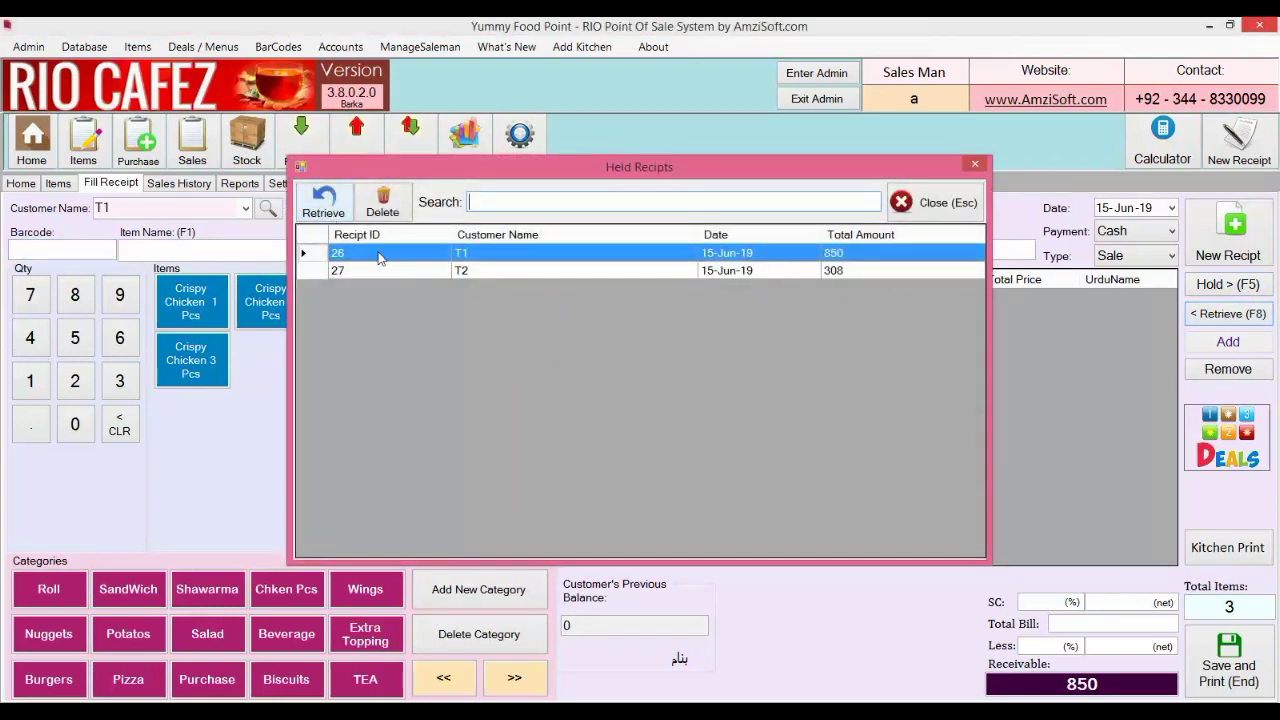
Reload T1's held receipt 26 and enter a 50 service charge amount
left_click(330, 215)
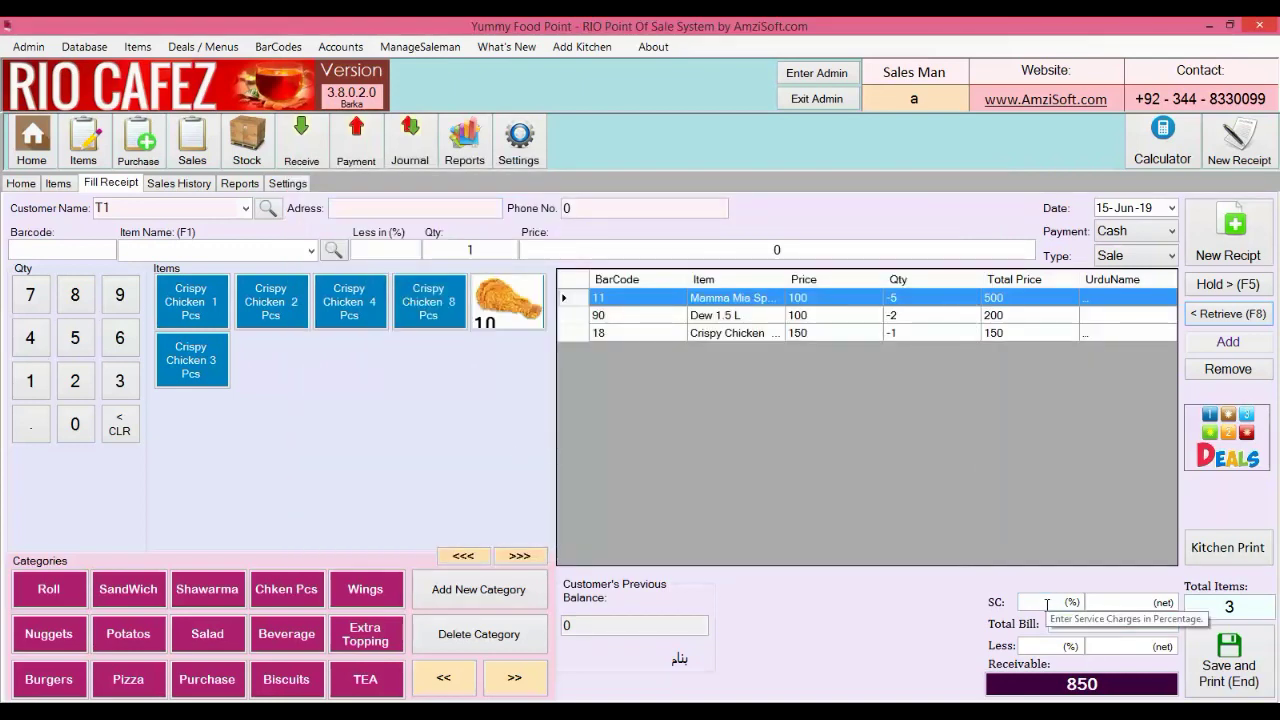
left_click(1047, 604)
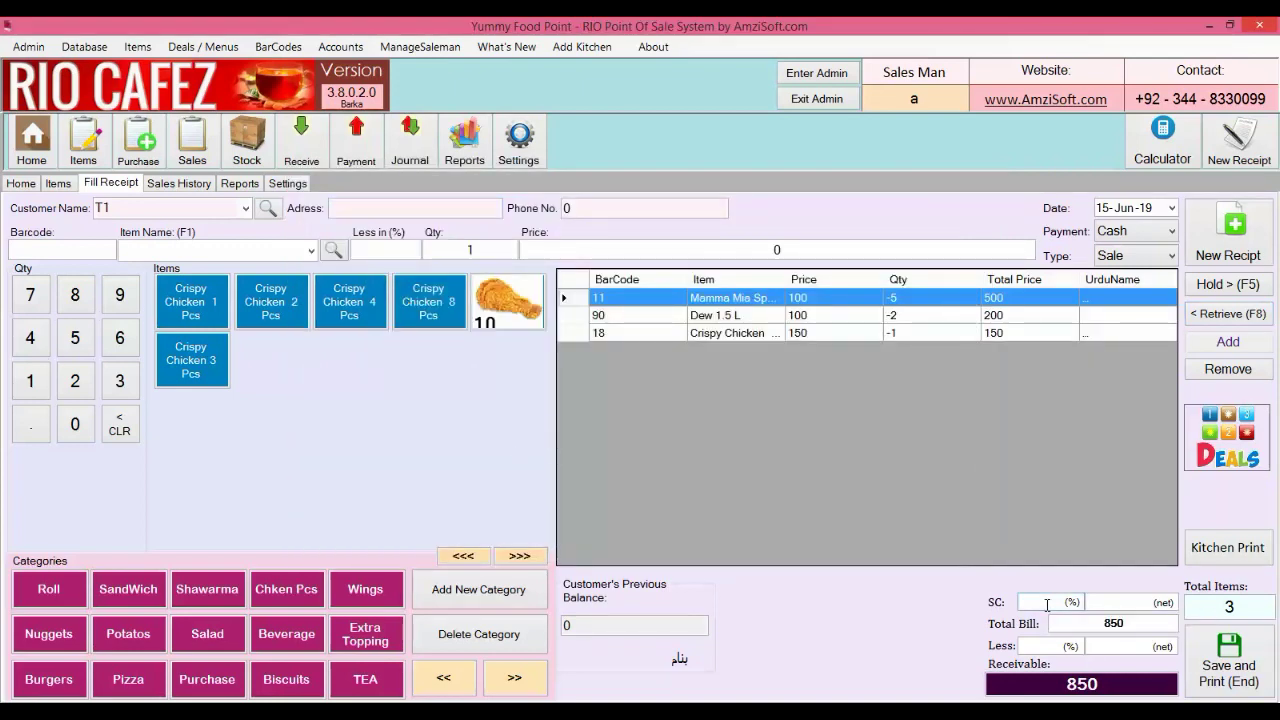
type("6")
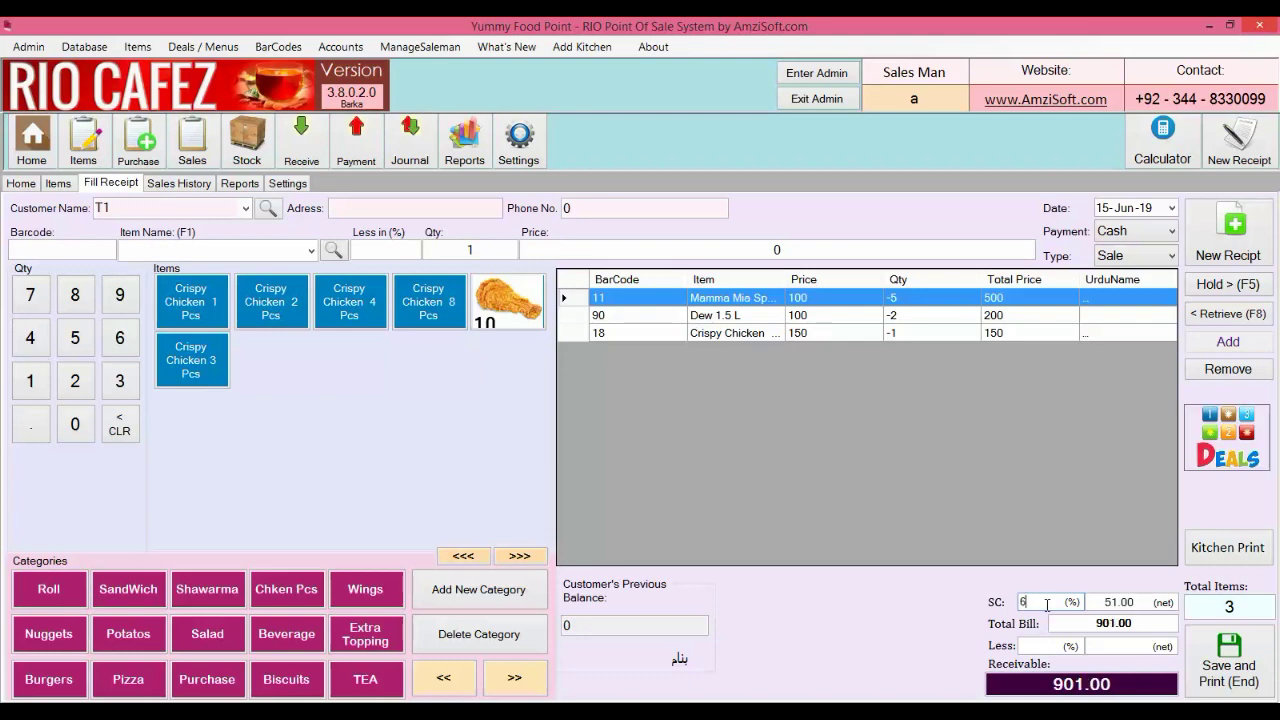
key("BackSpace")
left_click(1112, 602)
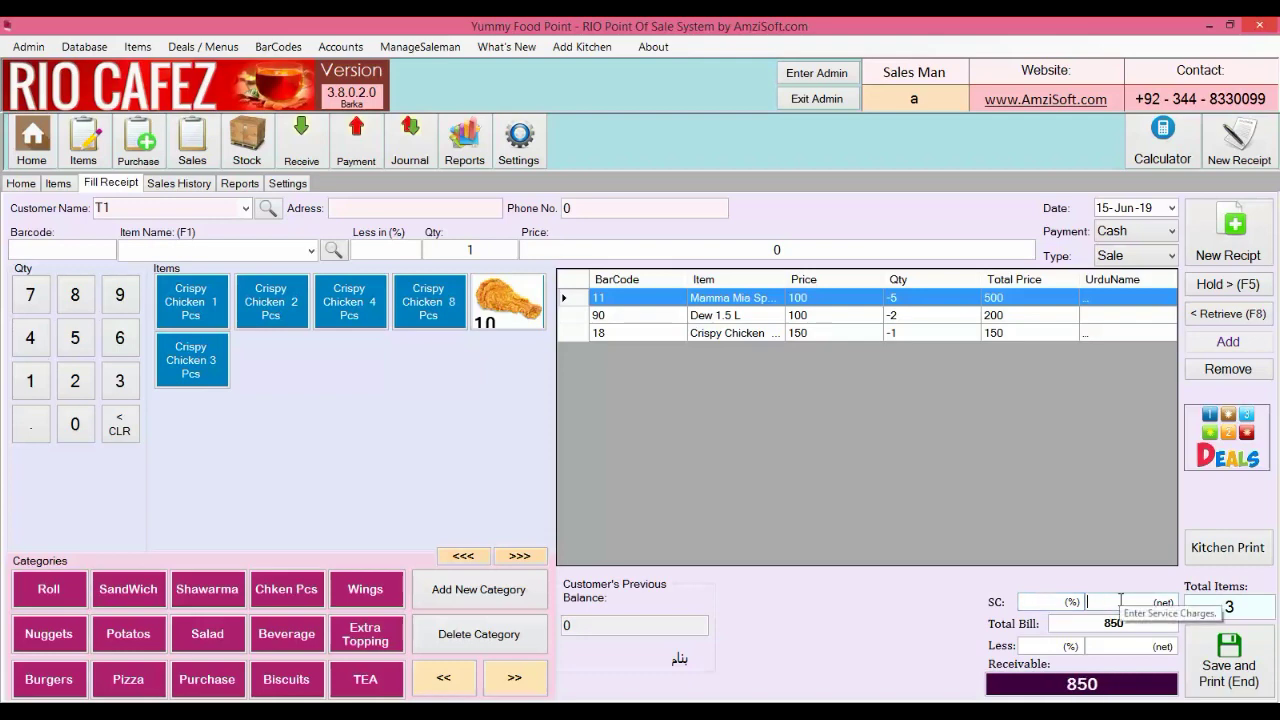
type("50")
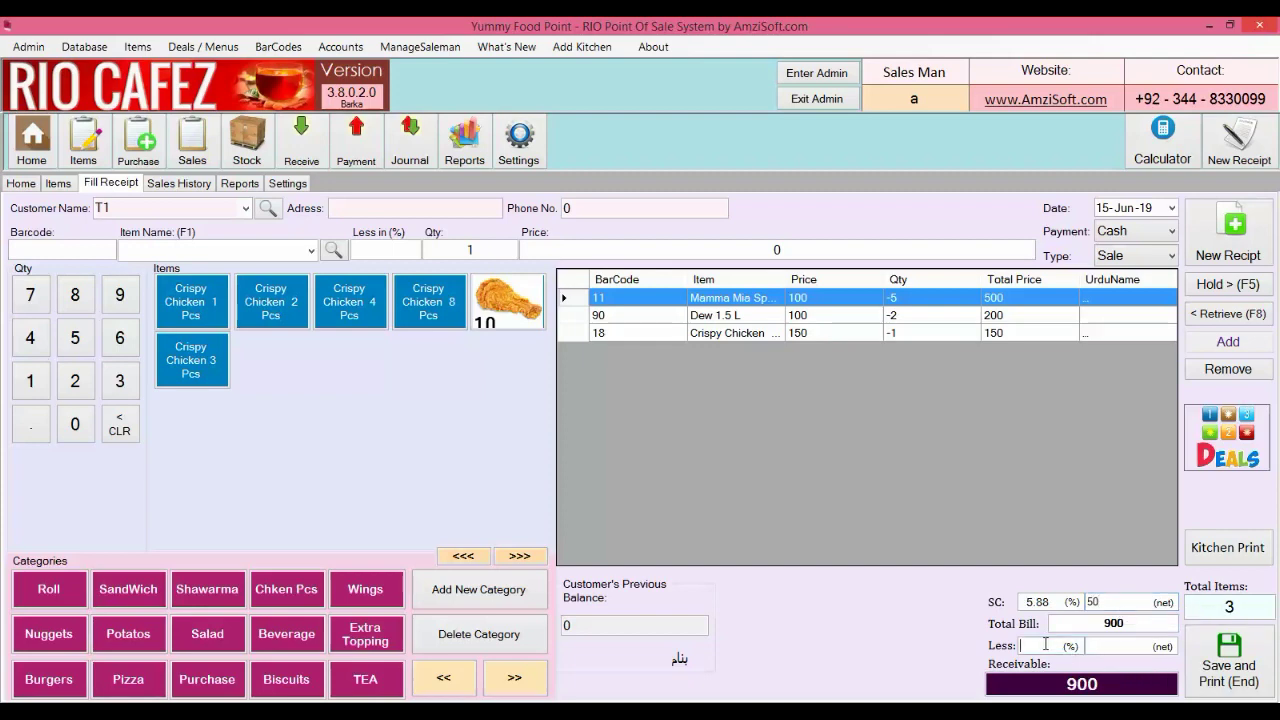
Try 5% and 90 discounts, then clear both, leaving the bill at 900
left_click(1106, 644)
left_click(1037, 642)
type("5")
key("BackSpace")
left_click(1111, 647)
type("90")
key("BackSpace")
key("BackSpace")
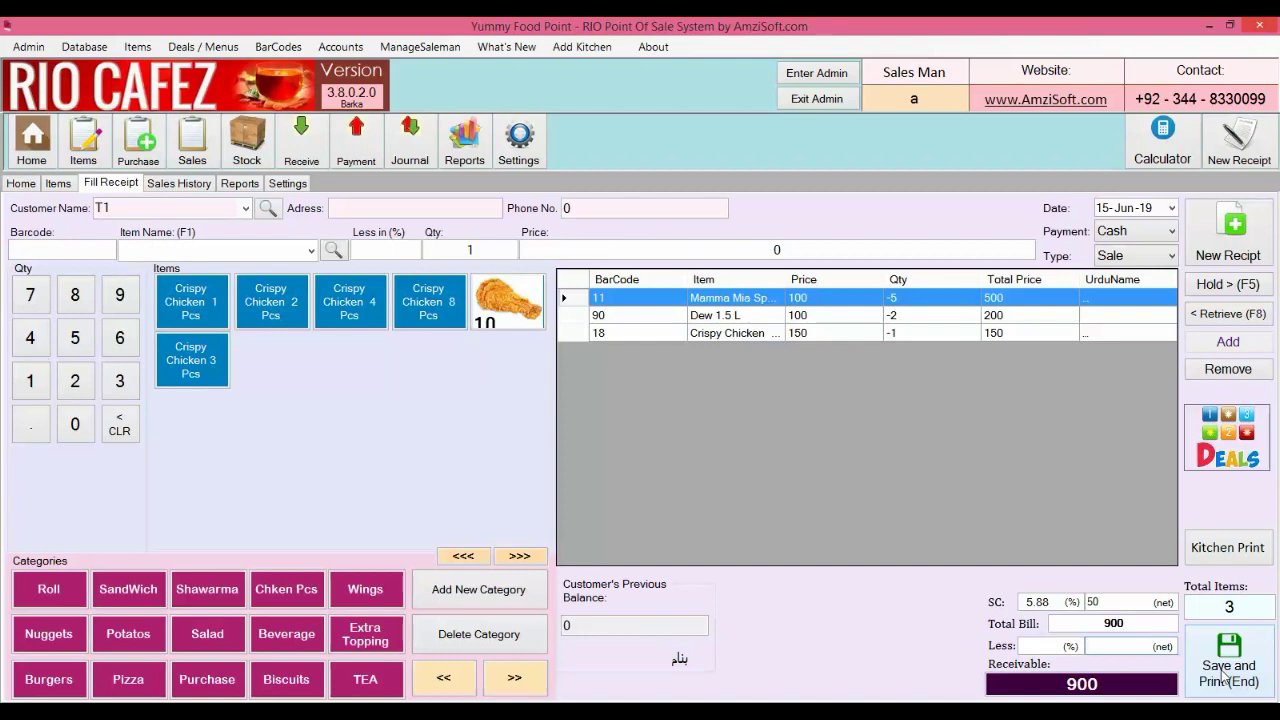
Save T1's 900 bill and record 900 received, leaving change 0
left_click(1222, 675)
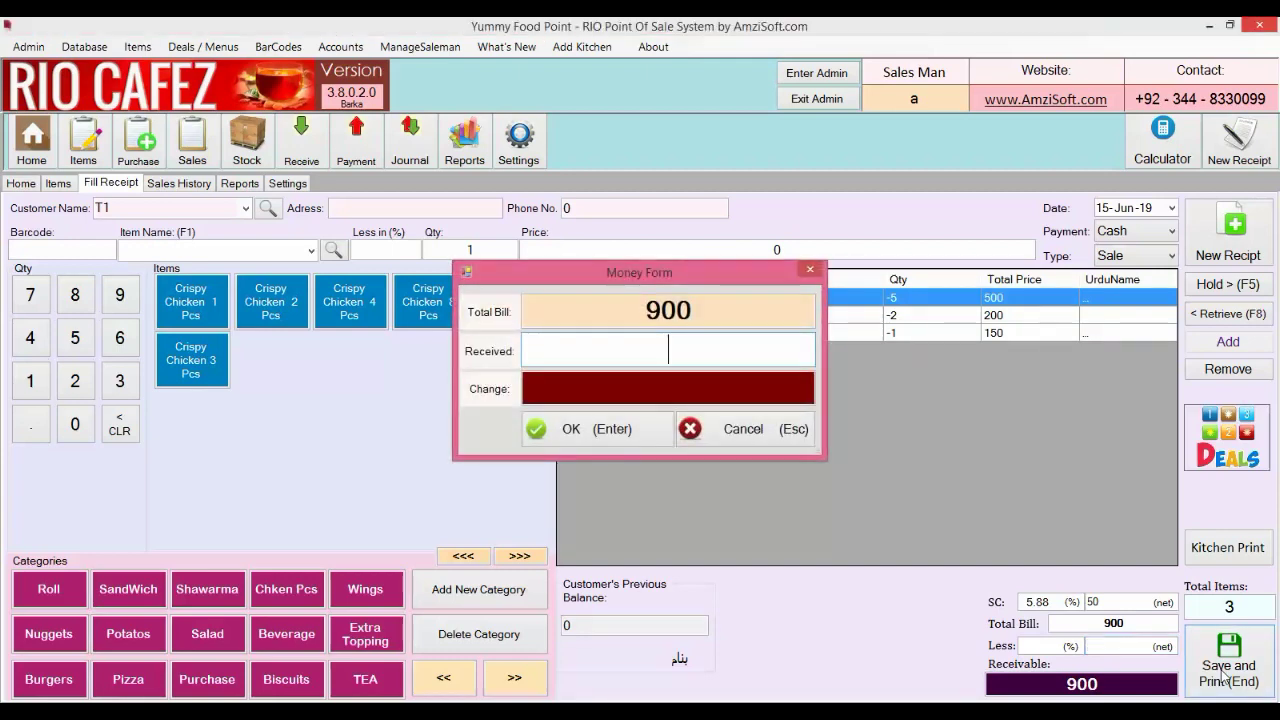
type("900")
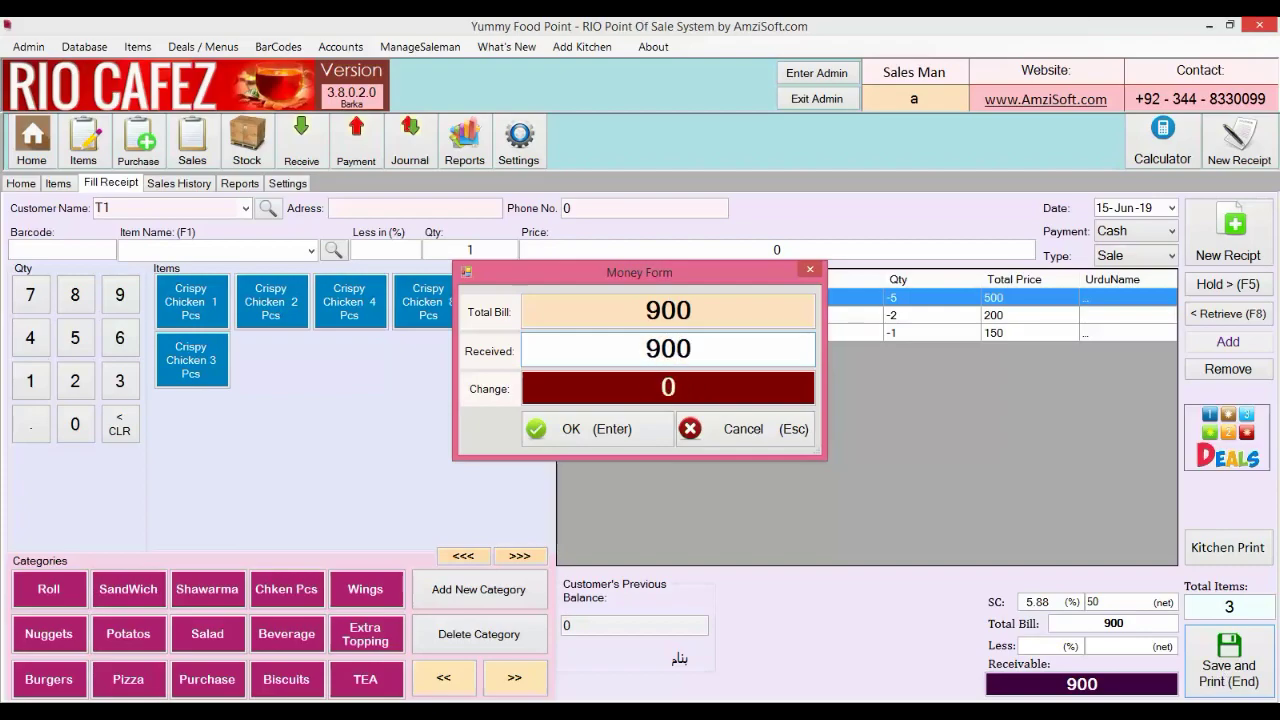
key("Return")
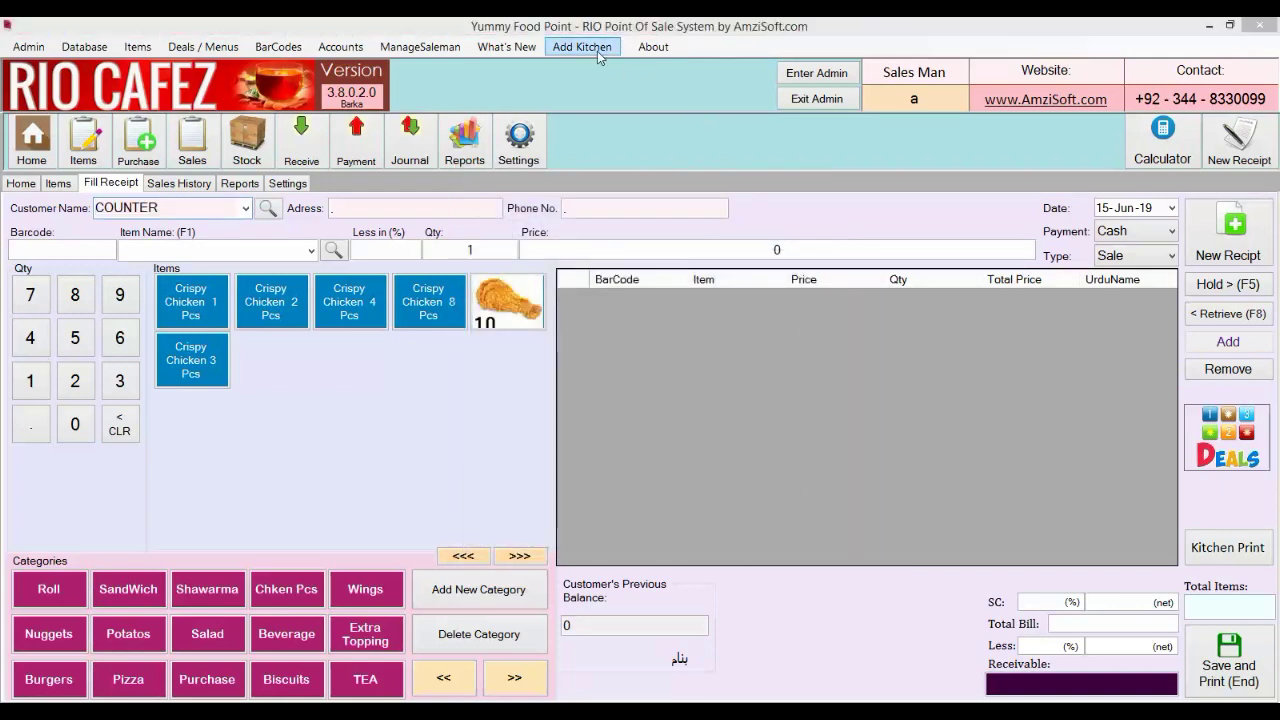
Add a kitchen named 'First K' with Snagit 11 as its printer, then close kitchen management
left_click(597, 51)
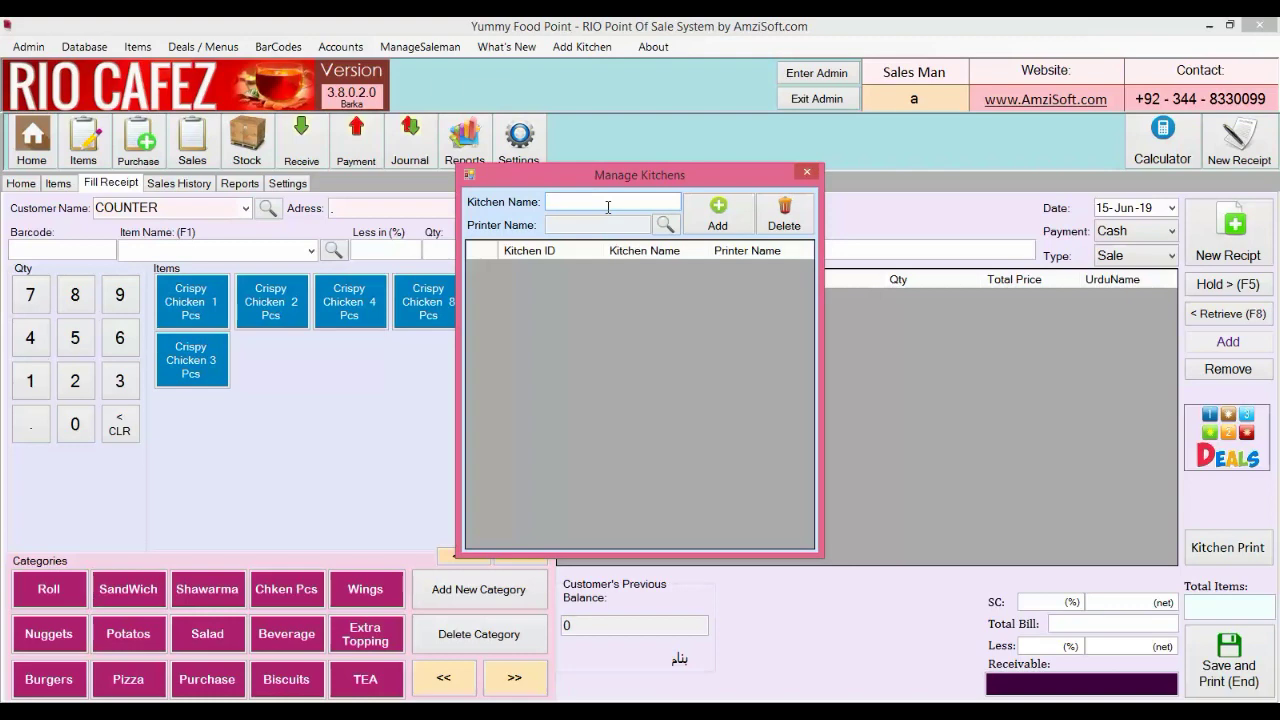
type("First K")
left_click(666, 226)
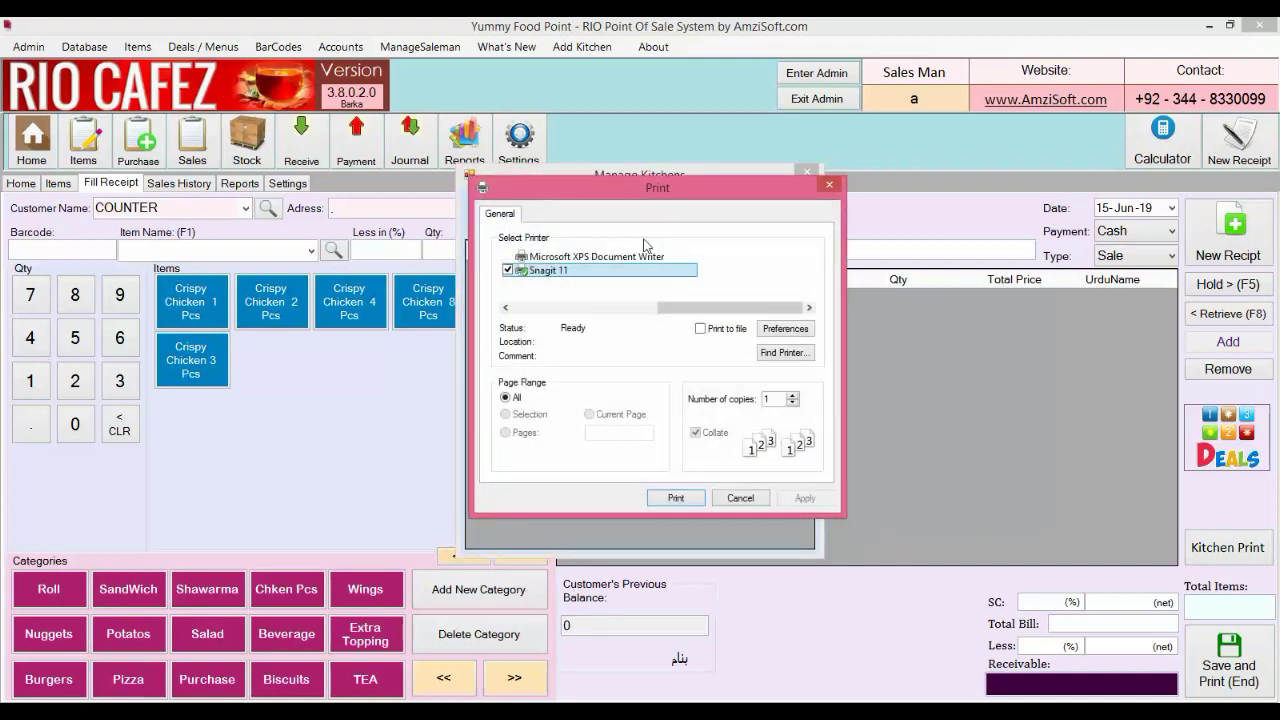
left_click(670, 499)
left_click(714, 218)
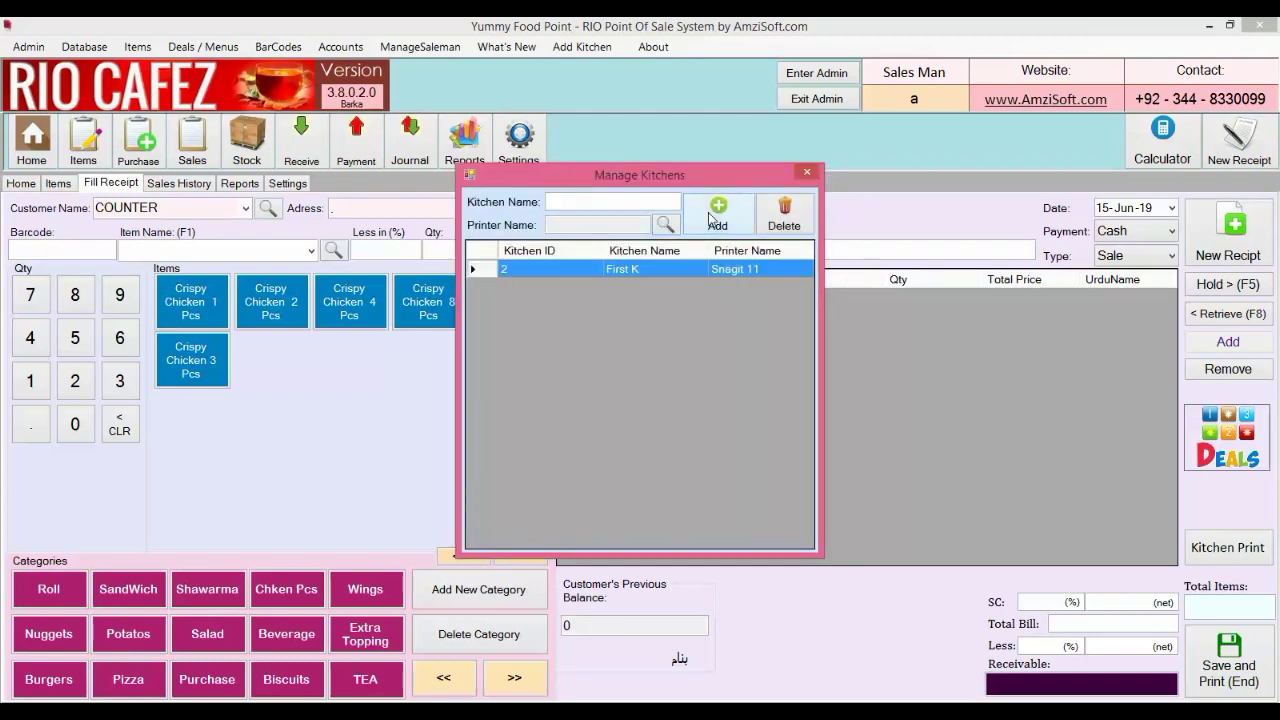
left_click(808, 172)
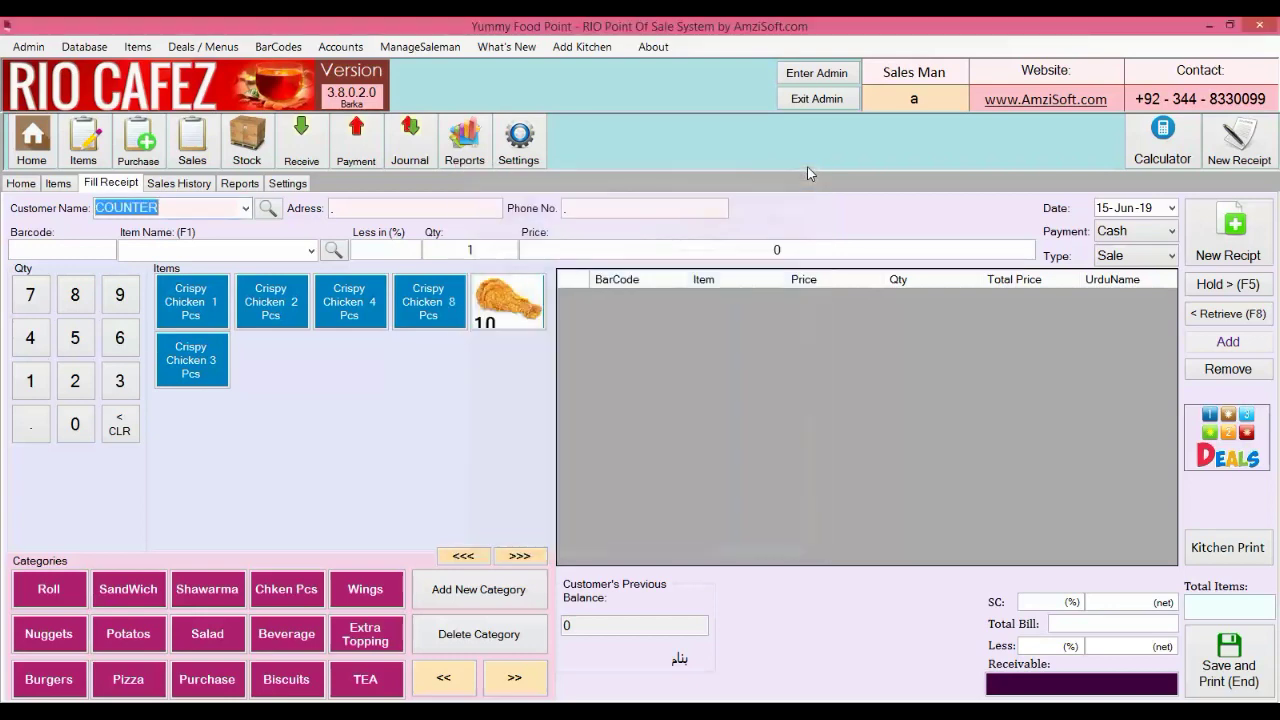
Keep the COUNTER customer and add 10 Arabian Shawarma Large and 2 Zinger Shawarma to the bill
left_click(245, 208)
left_click(241, 233)
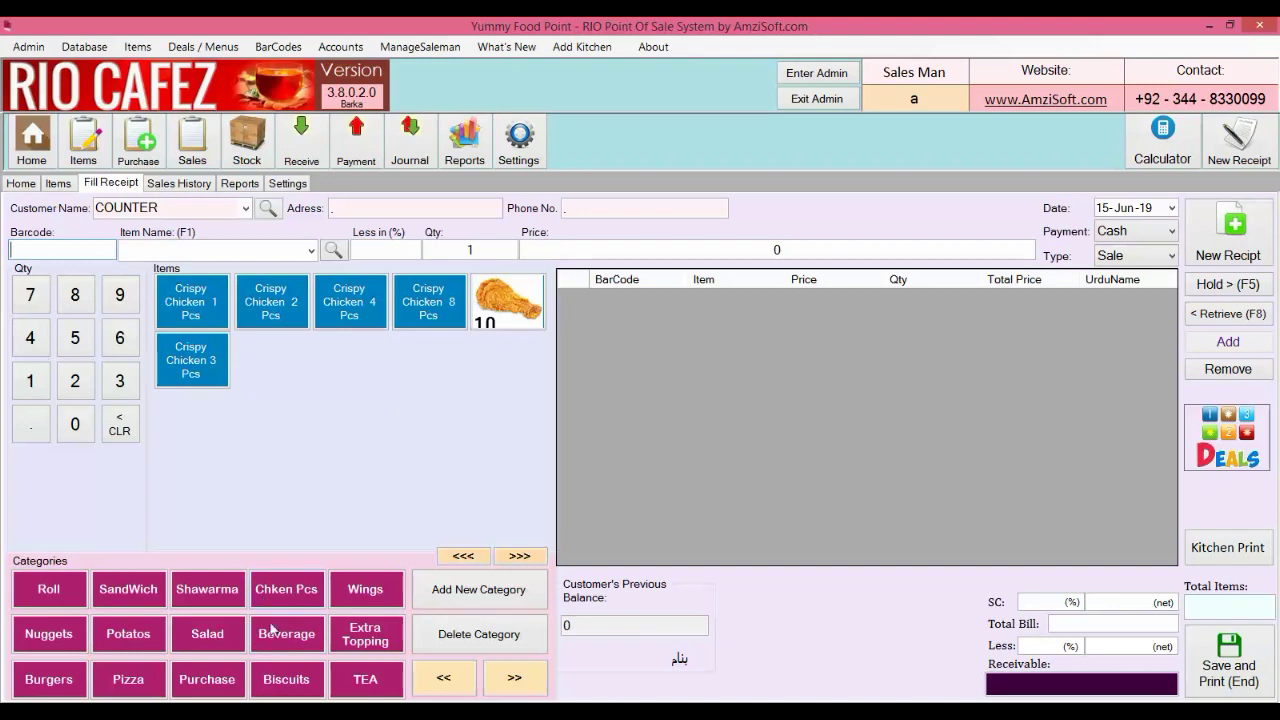
left_click(210, 605)
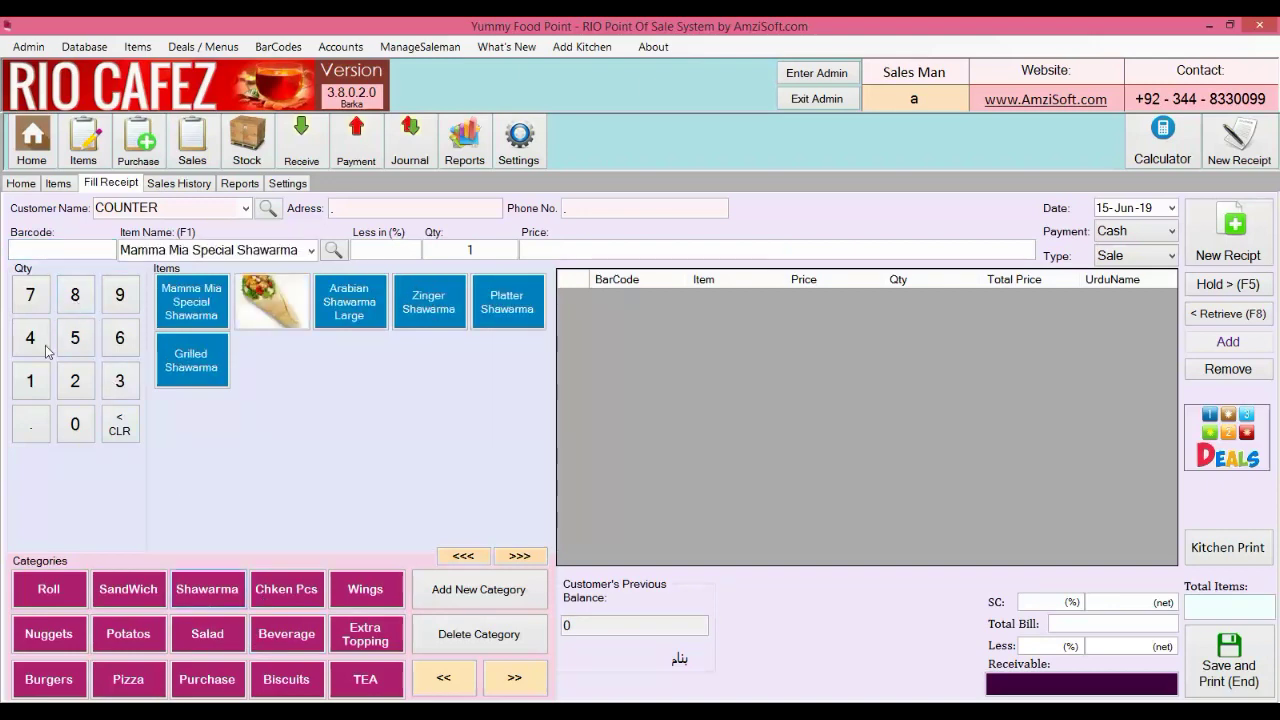
left_click(68, 438)
left_click(330, 305)
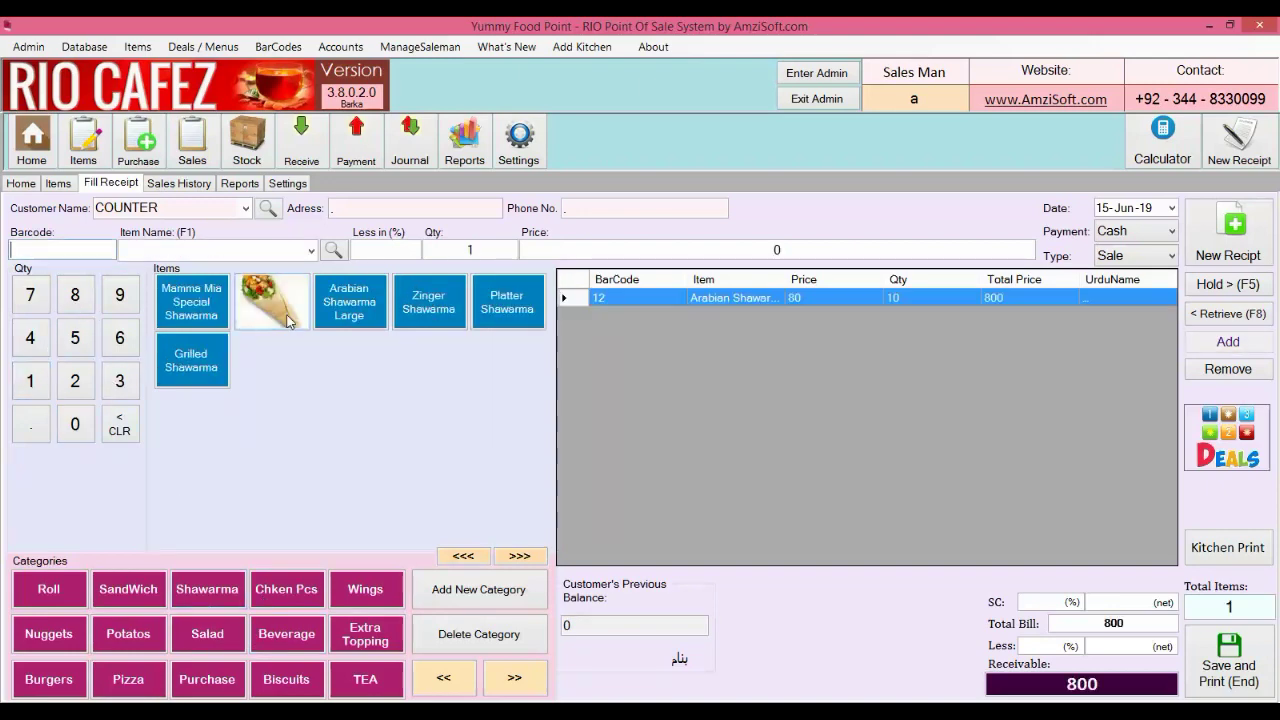
left_click(76, 382)
left_click(430, 303)
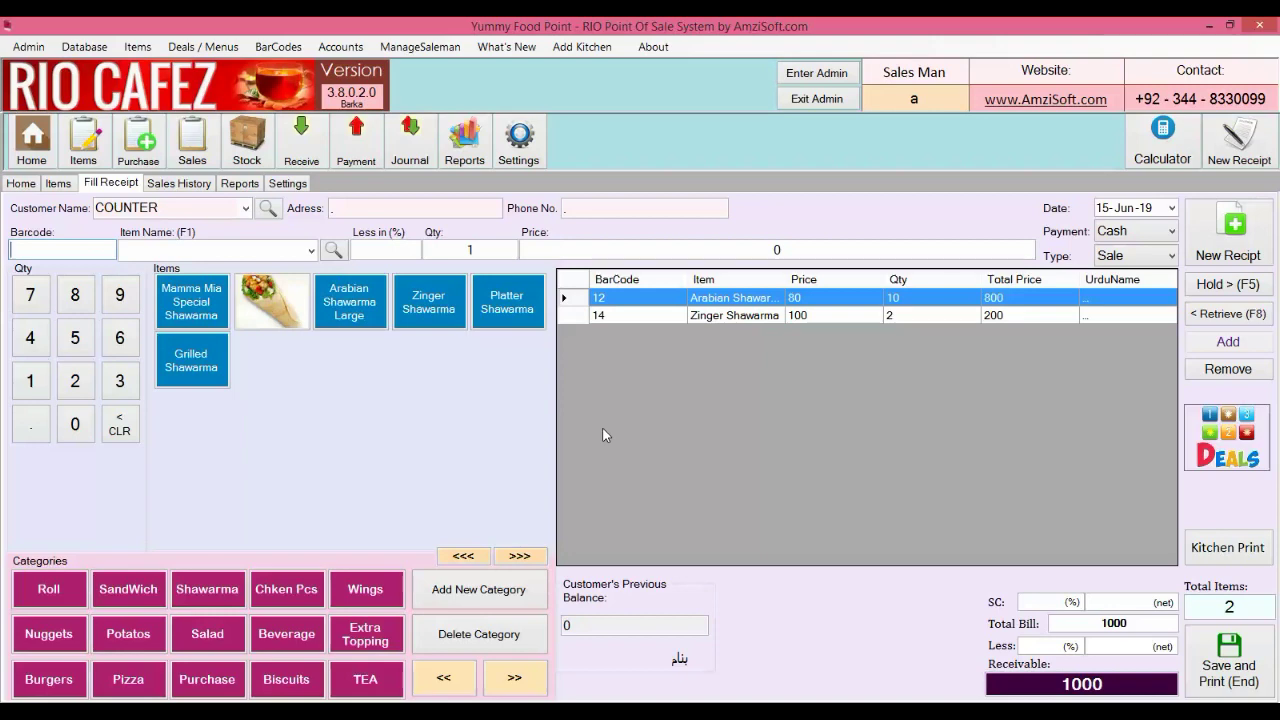
Send both items to kitchen First K with the remark 'jaldi ...' and print the kitchen slip
left_click(1212, 549)
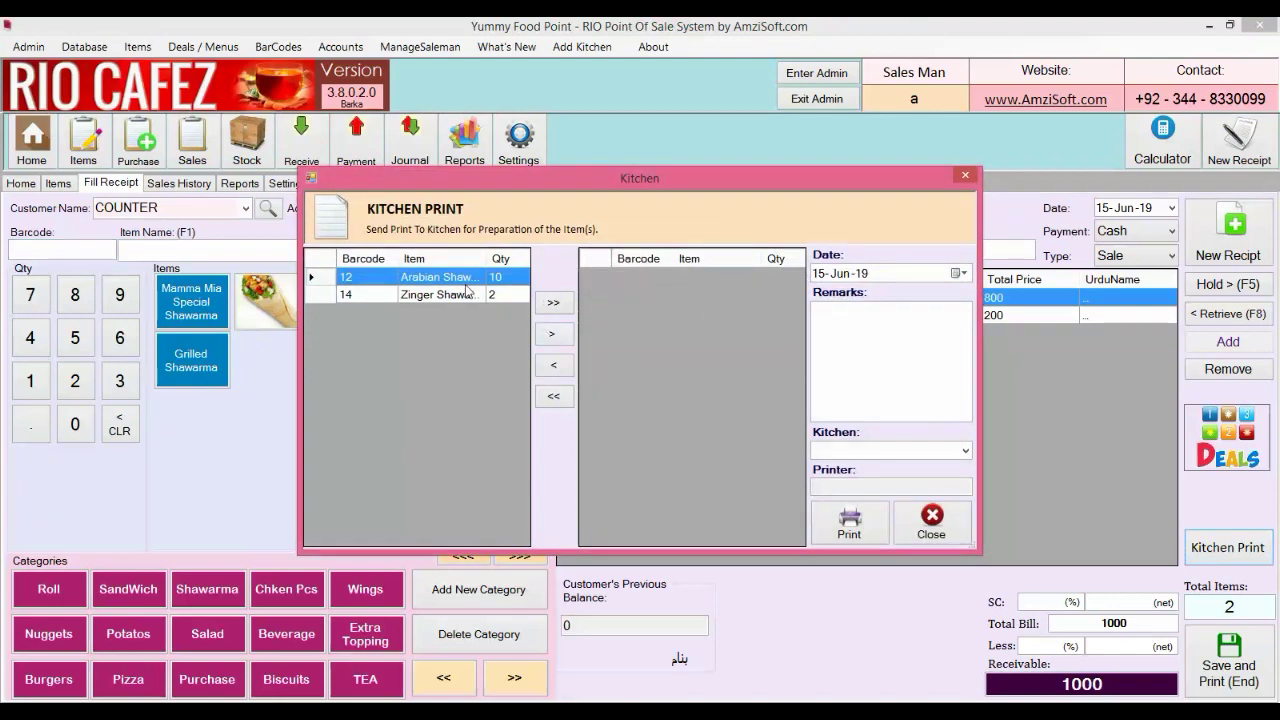
left_click(555, 305)
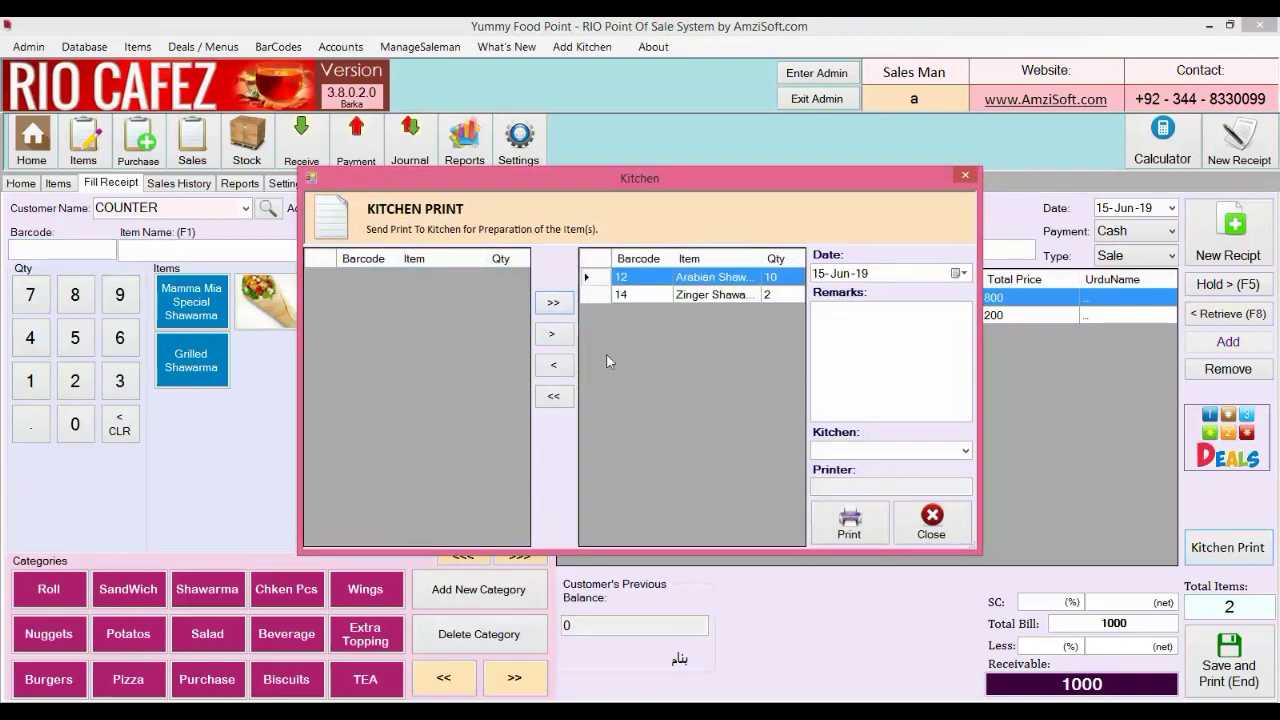
left_click(966, 451)
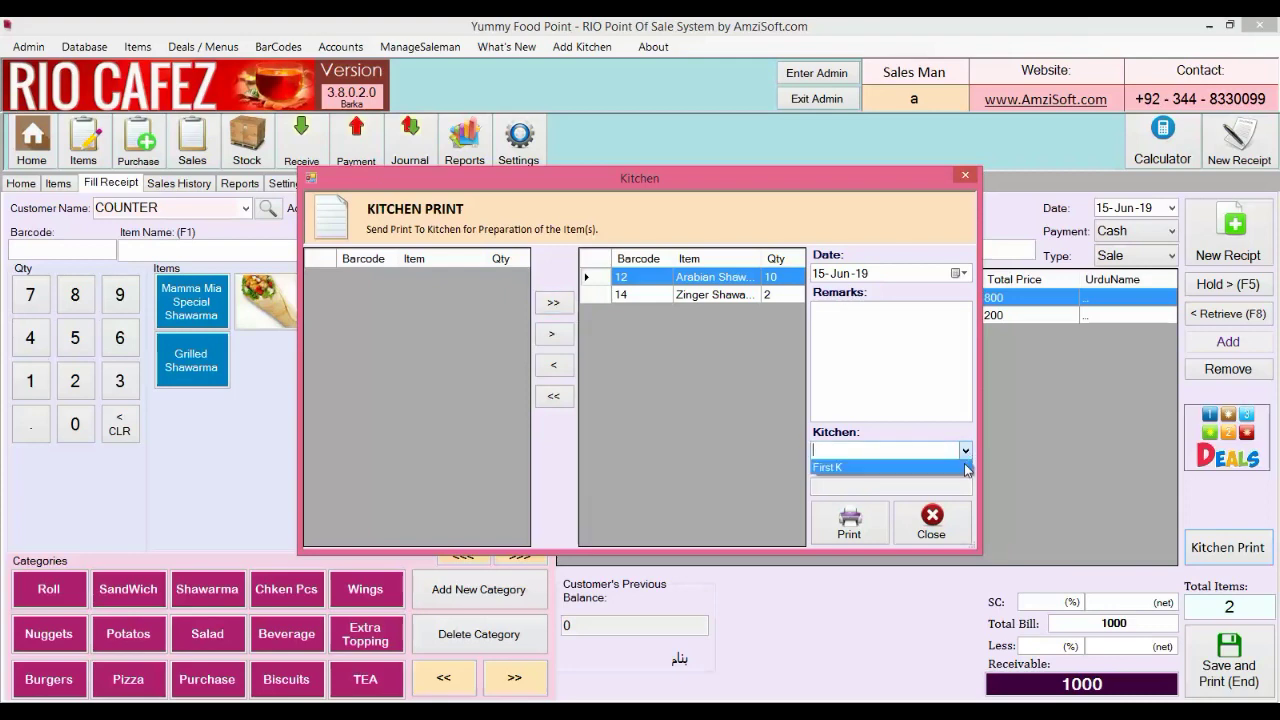
left_click(935, 467)
left_click(853, 367)
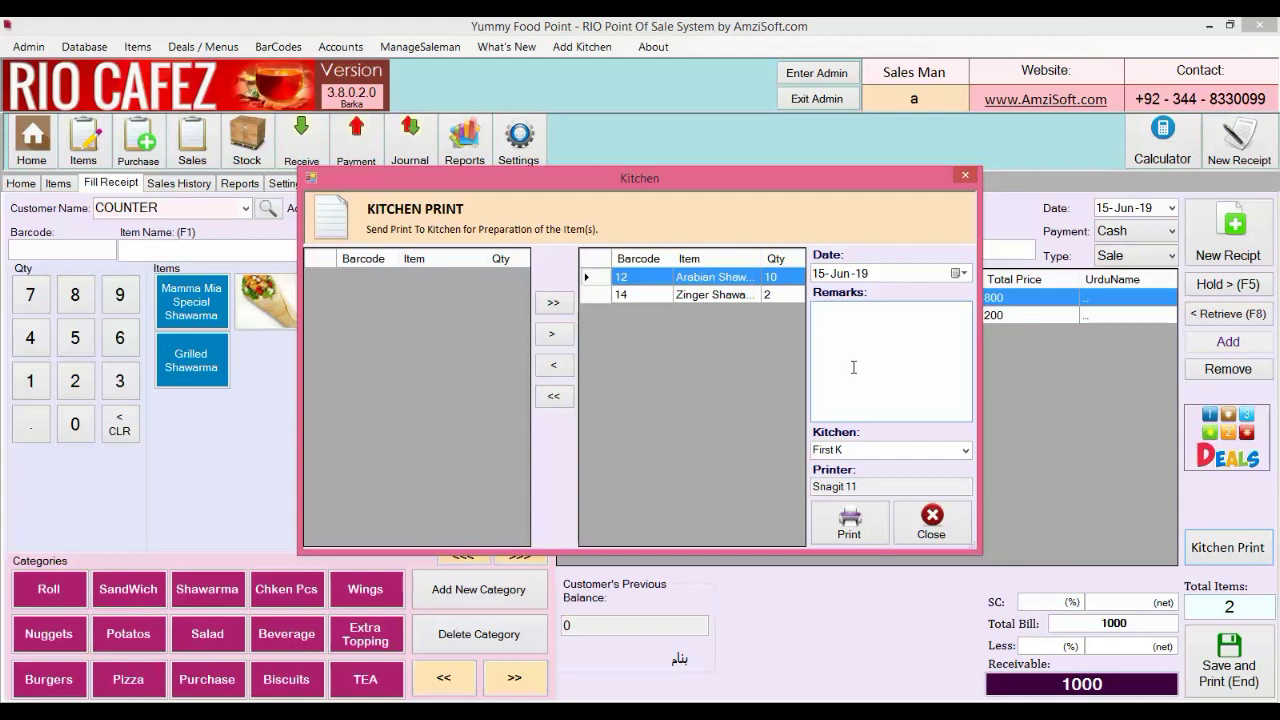
type("jaldi ...")
left_click(850, 522)
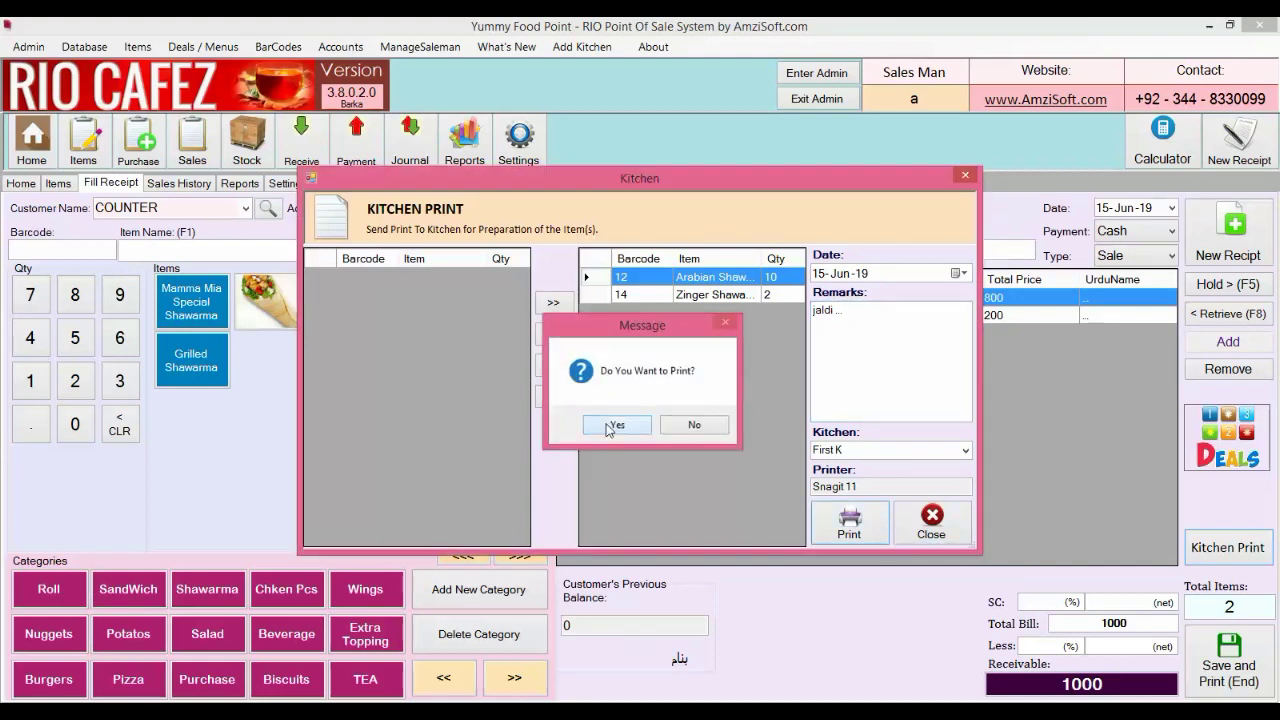
left_click(608, 425)
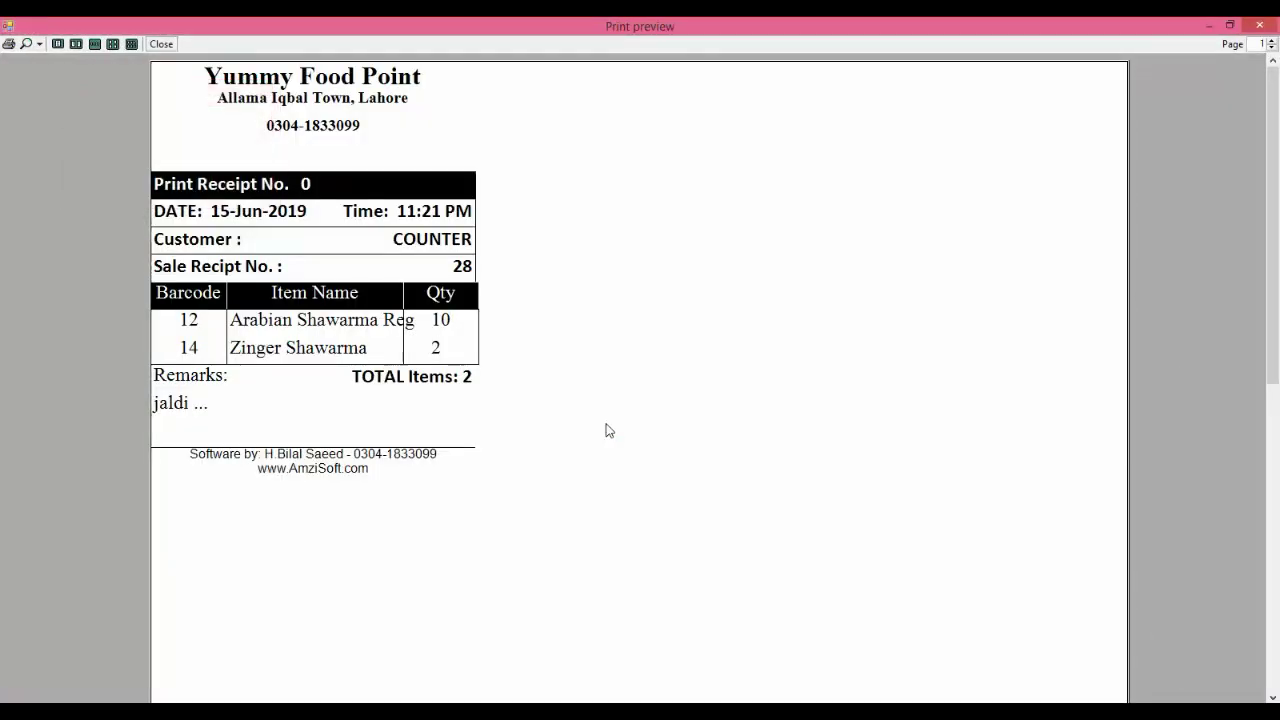
left_click(1259, 25)
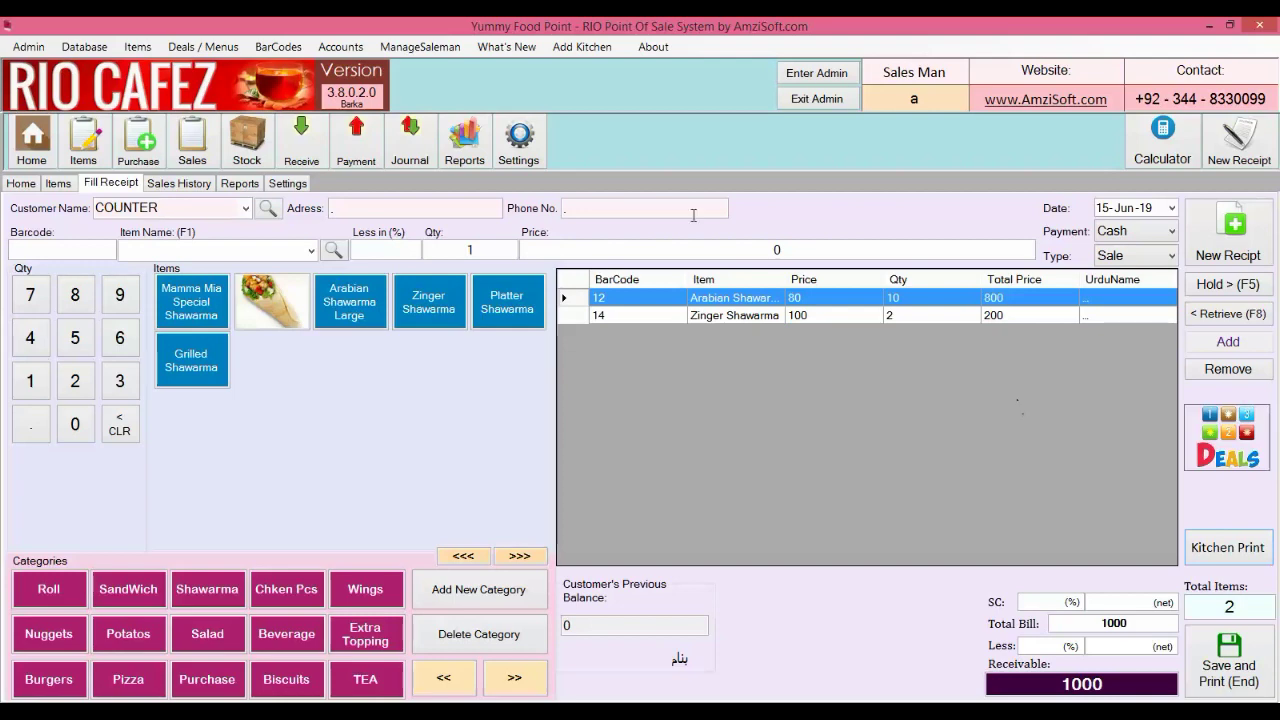
Set receipt copies to 3 in Settings, save, and return to the Fill Receipt screen
left_click(582, 47)
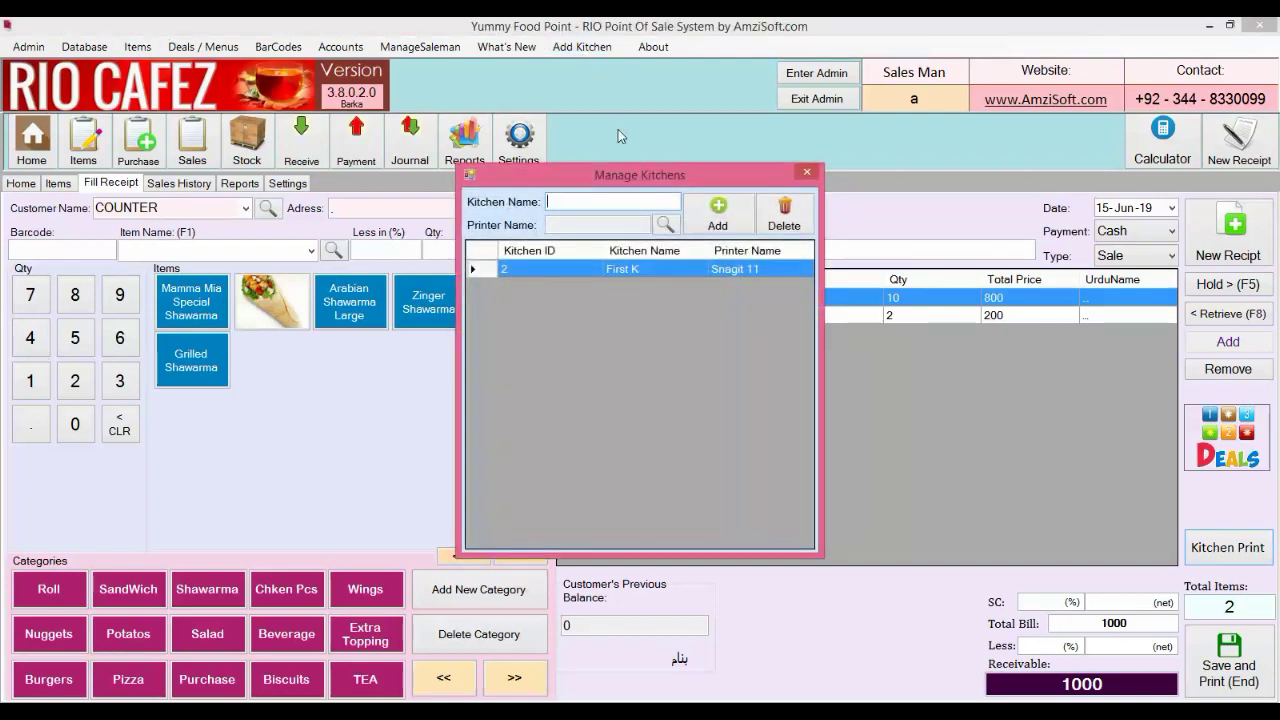
left_click(811, 176)
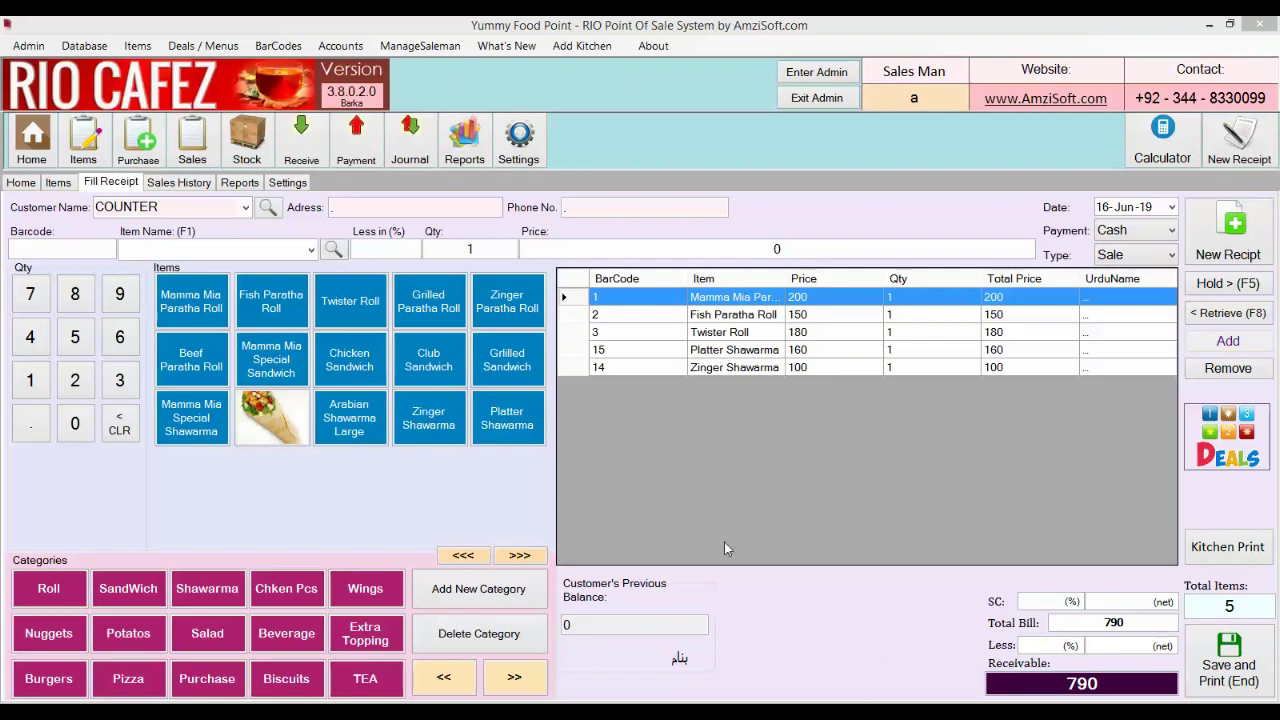
left_click(298, 188)
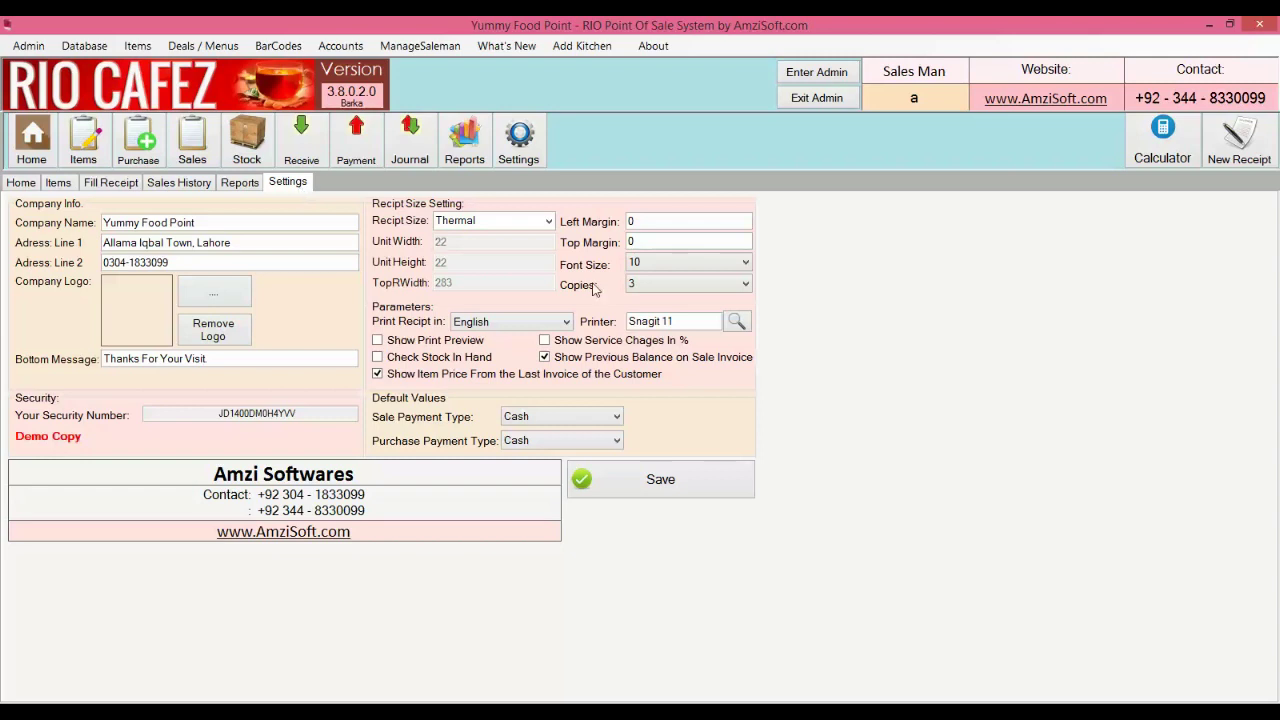
left_click(645, 286)
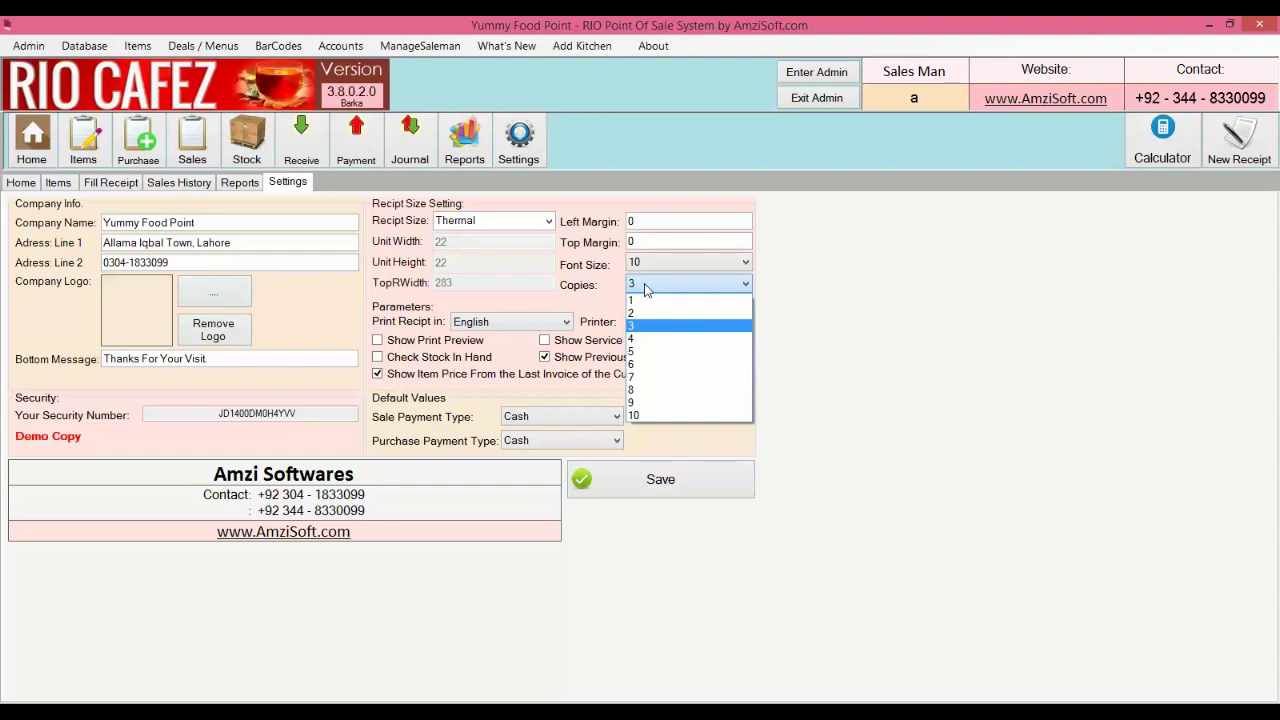
left_click(645, 289)
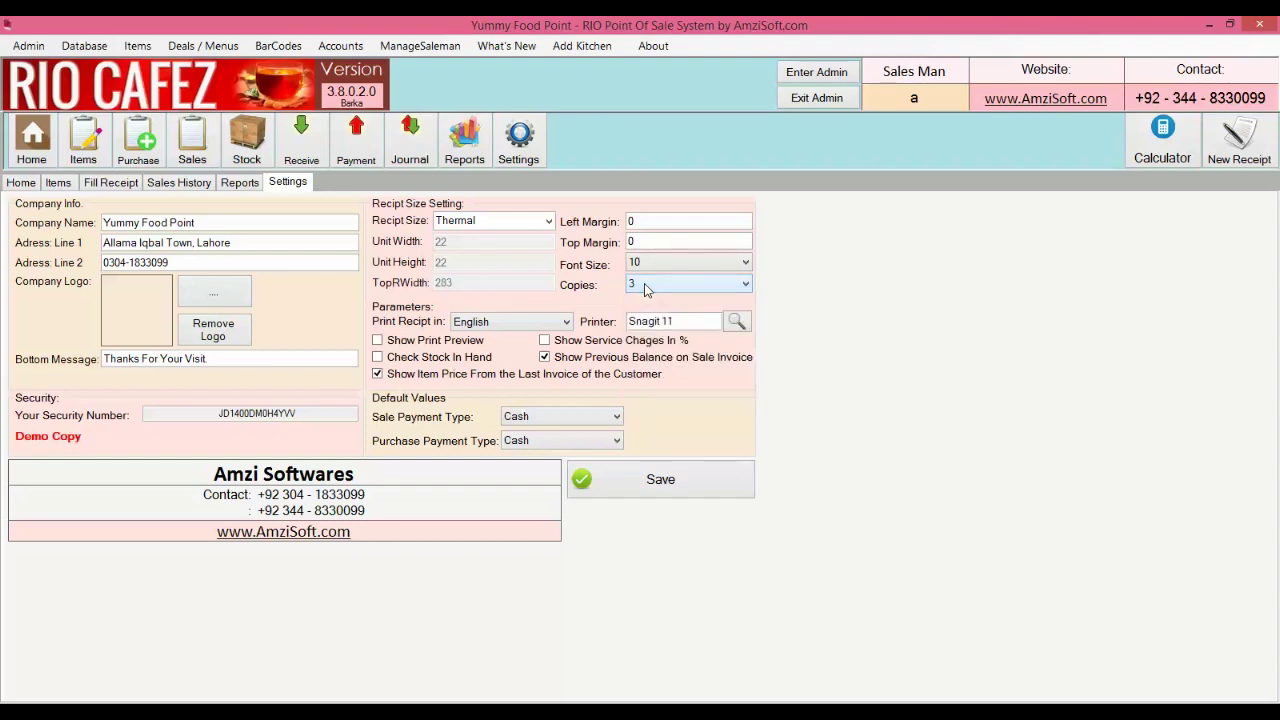
left_click(645, 492)
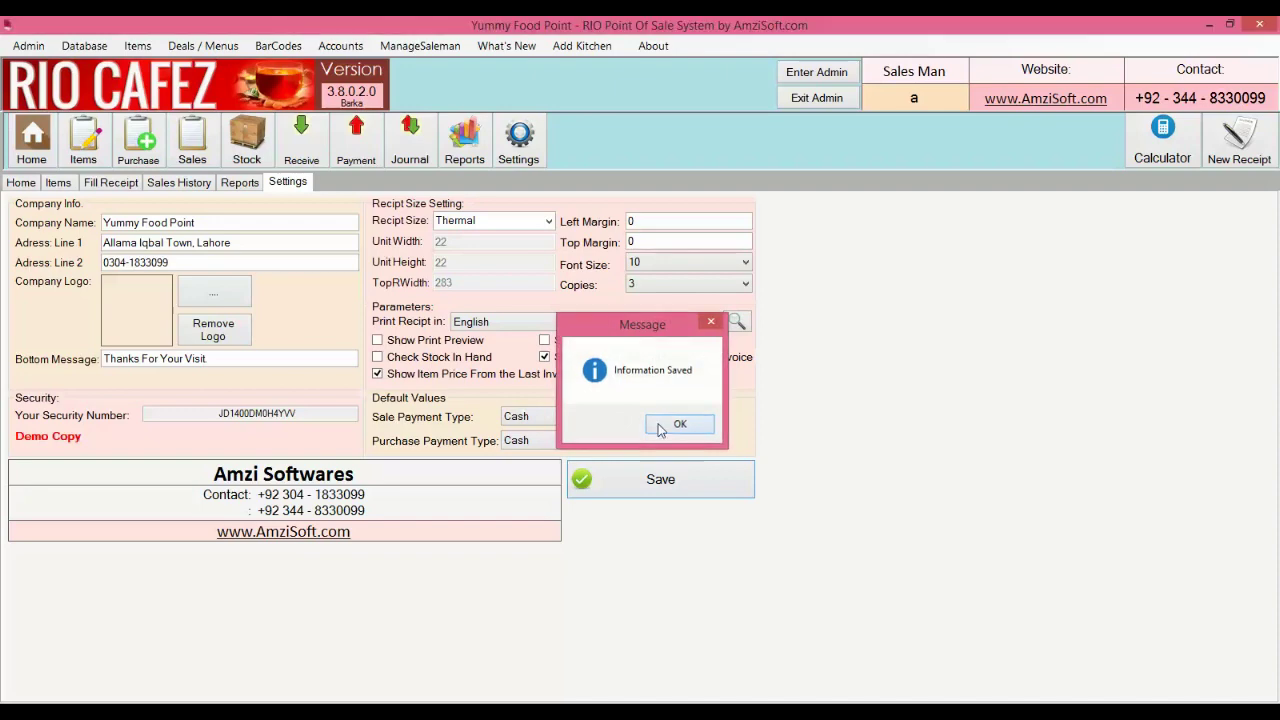
left_click(662, 428)
left_click(111, 183)
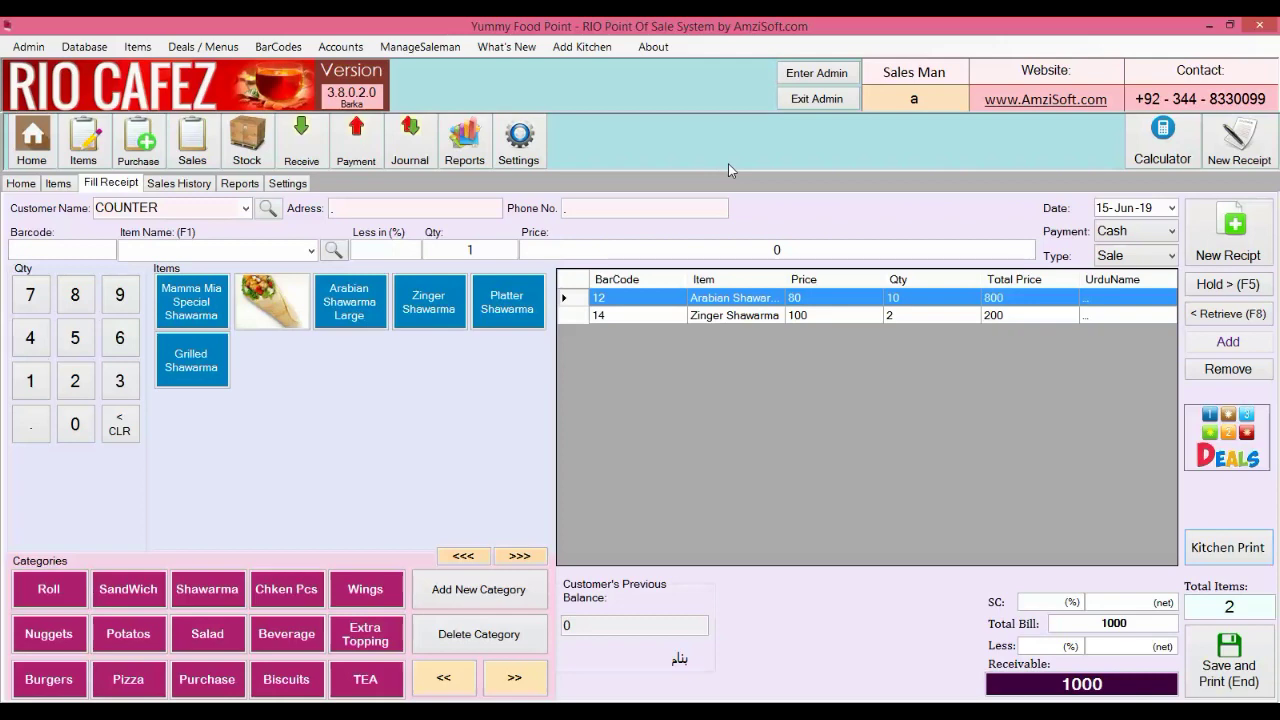
Add a new salesman account with its name and password, then close the salesman list
left_click(420, 46)
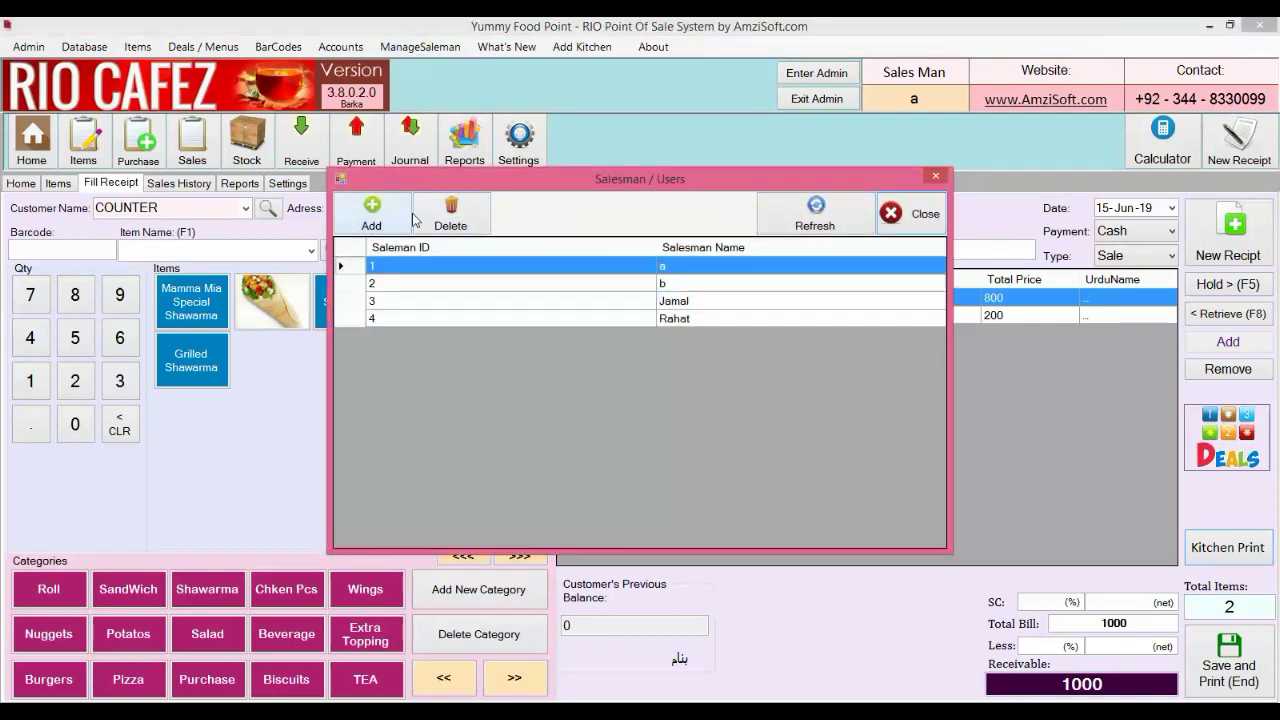
left_click(408, 219)
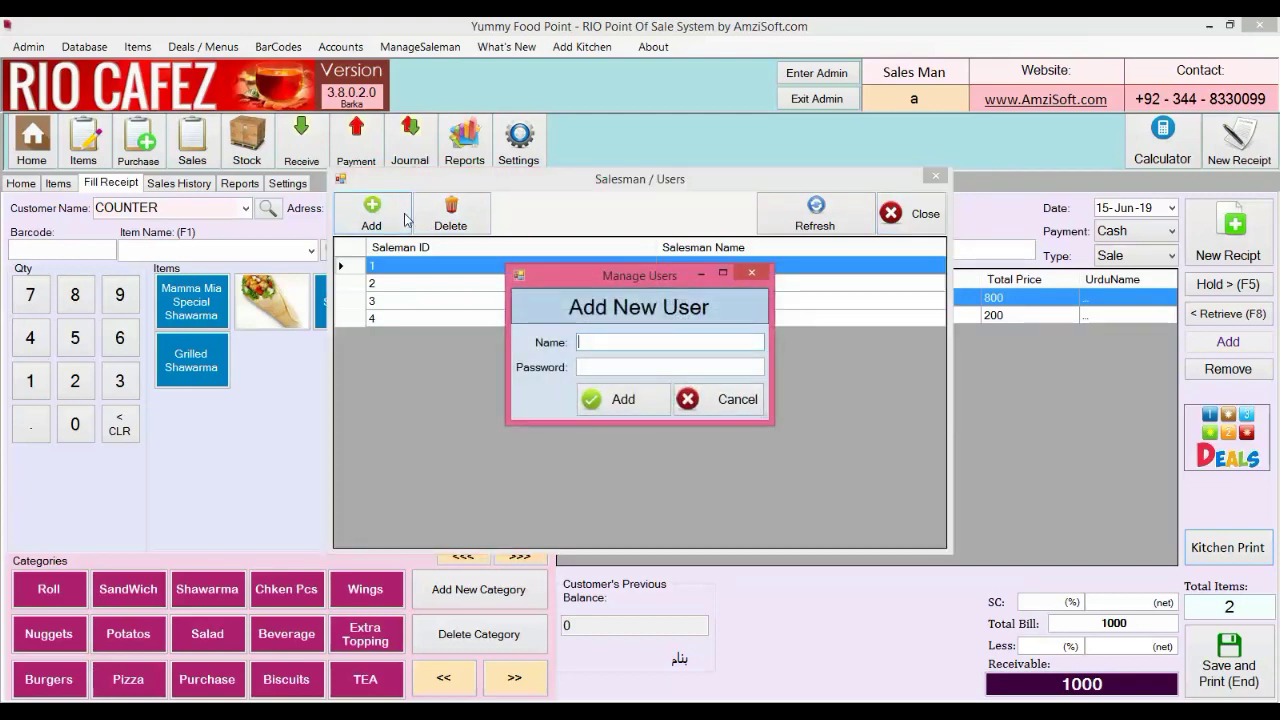
type("Kashif")
key("Tab")
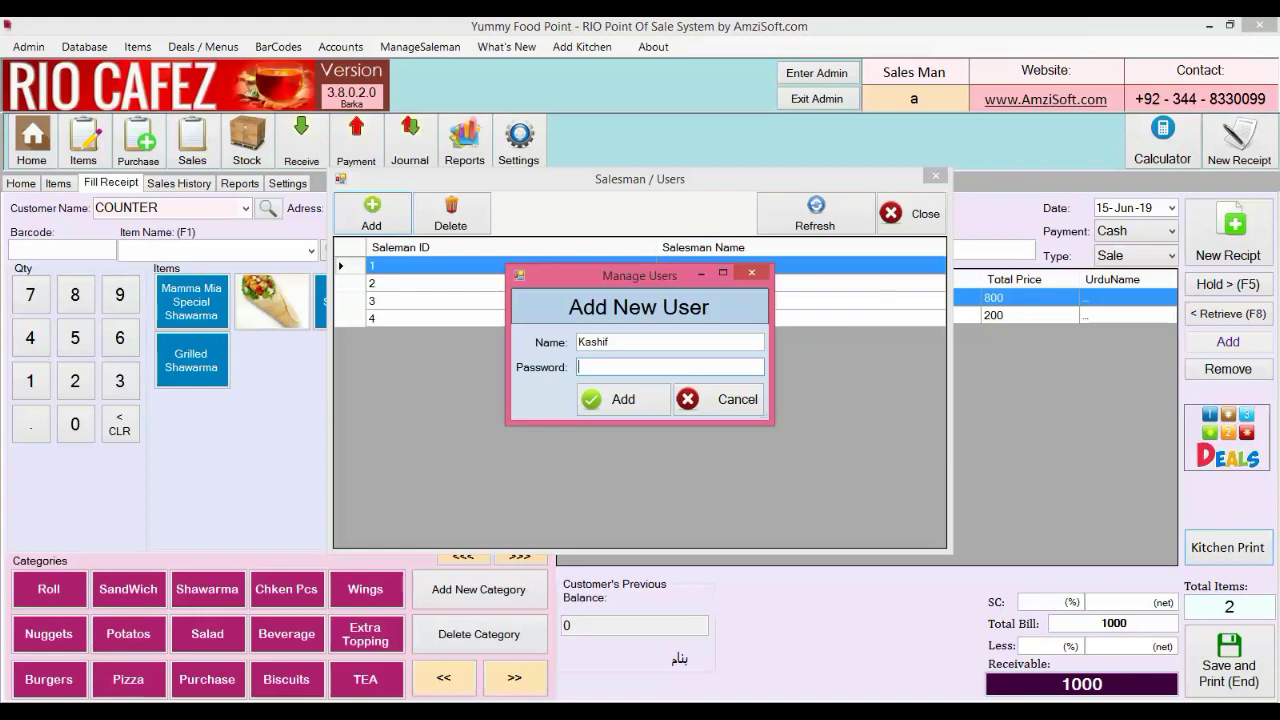
type("123")
left_click(604, 396)
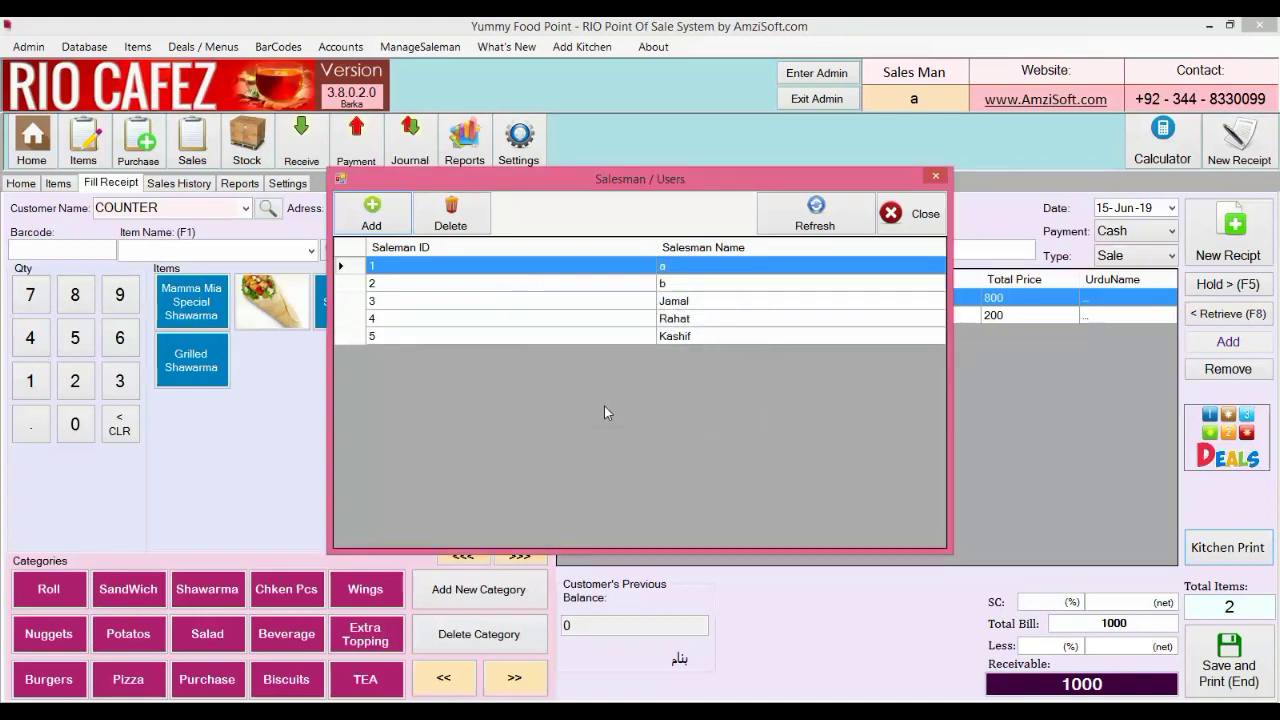
left_click(934, 178)
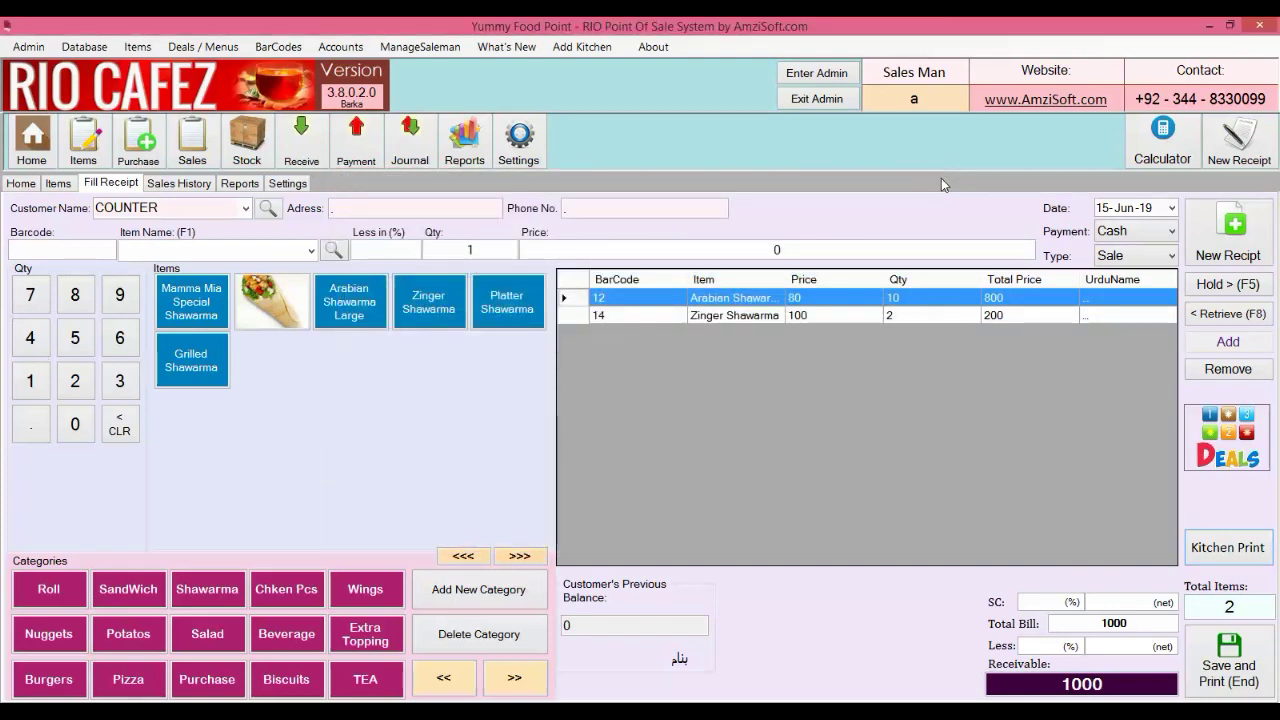
Log in as another existing salesman using their name and password
left_click(914, 100)
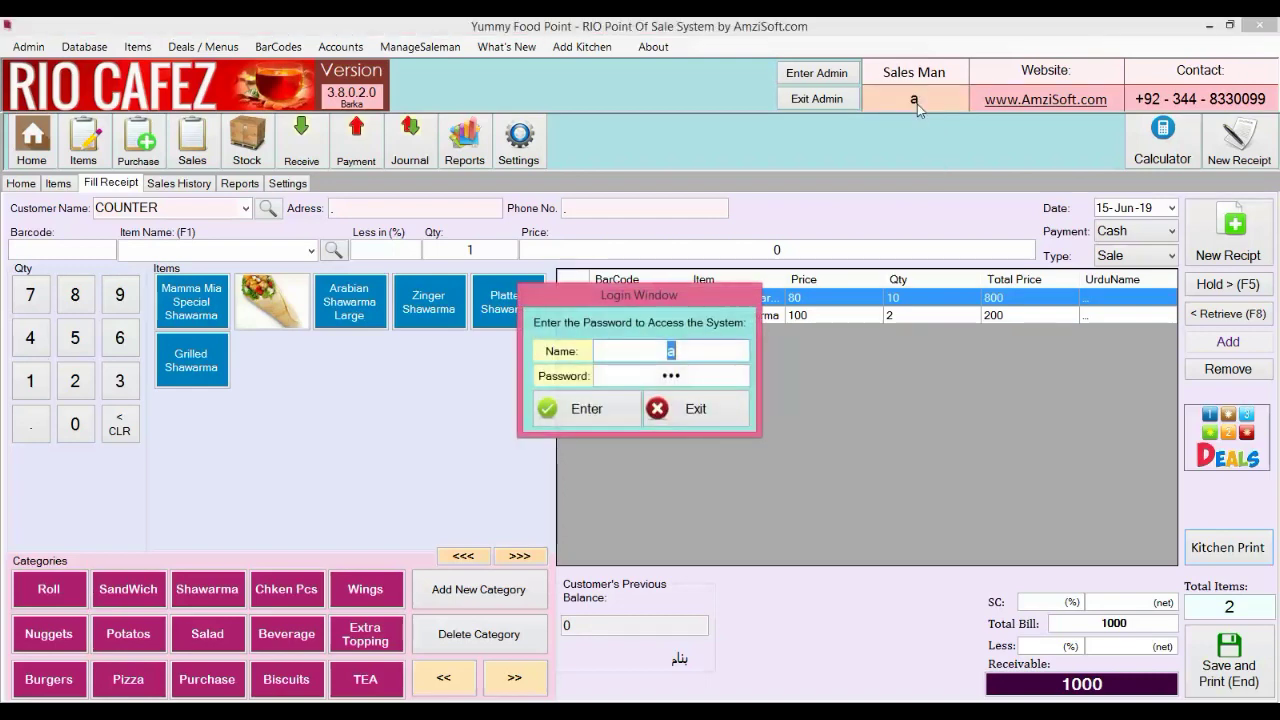
type("Jamal")
key("Tab")
type("123")
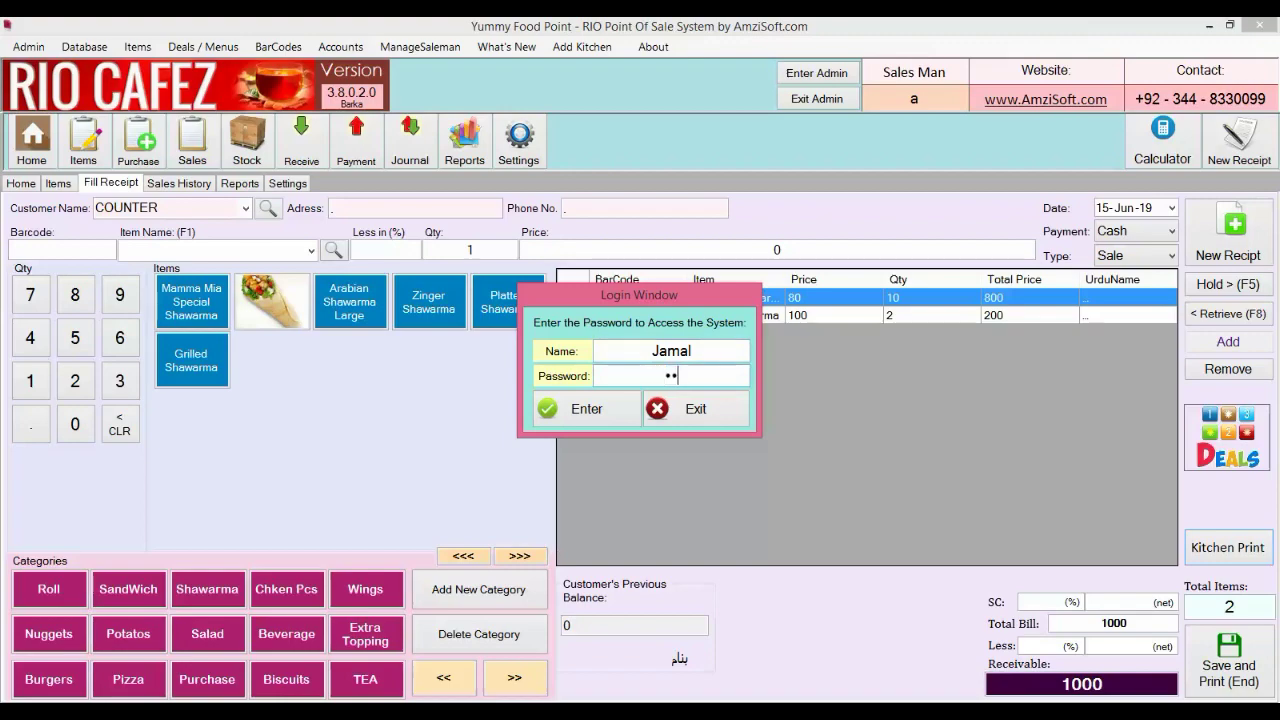
key("Return")
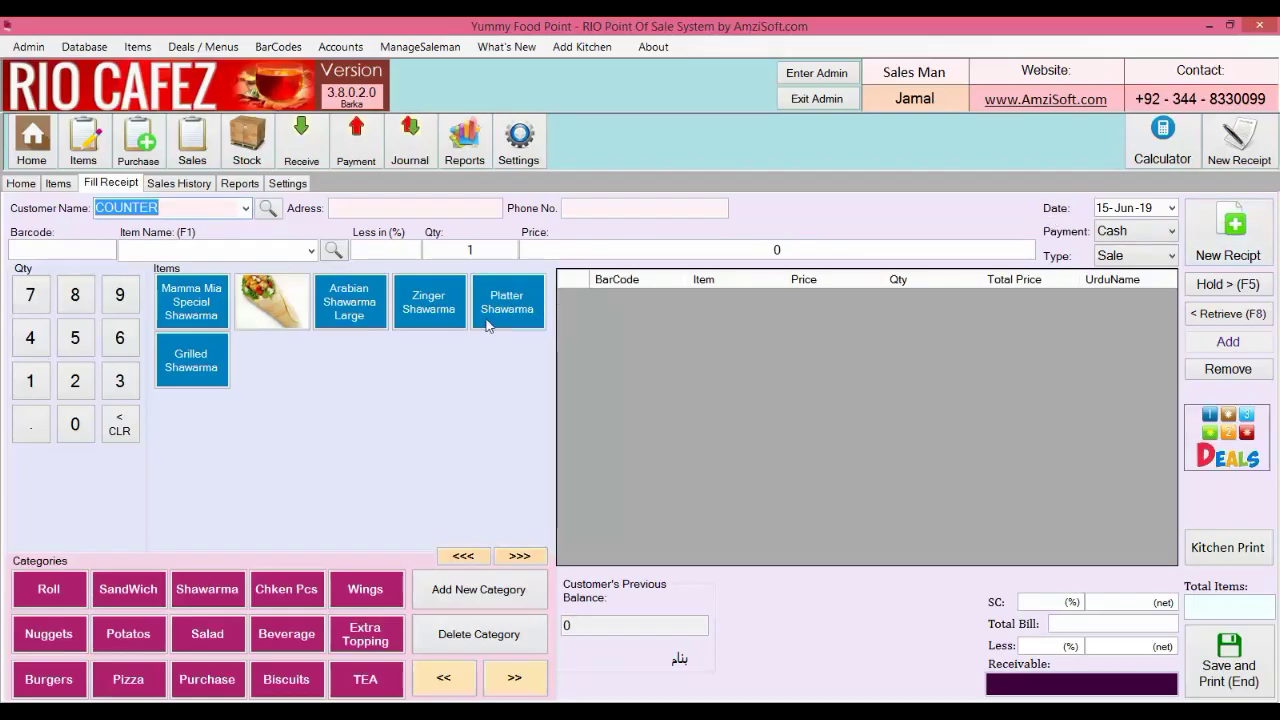
Filter the sales history to one salesman's receipts by searching part of their name
left_click(192, 186)
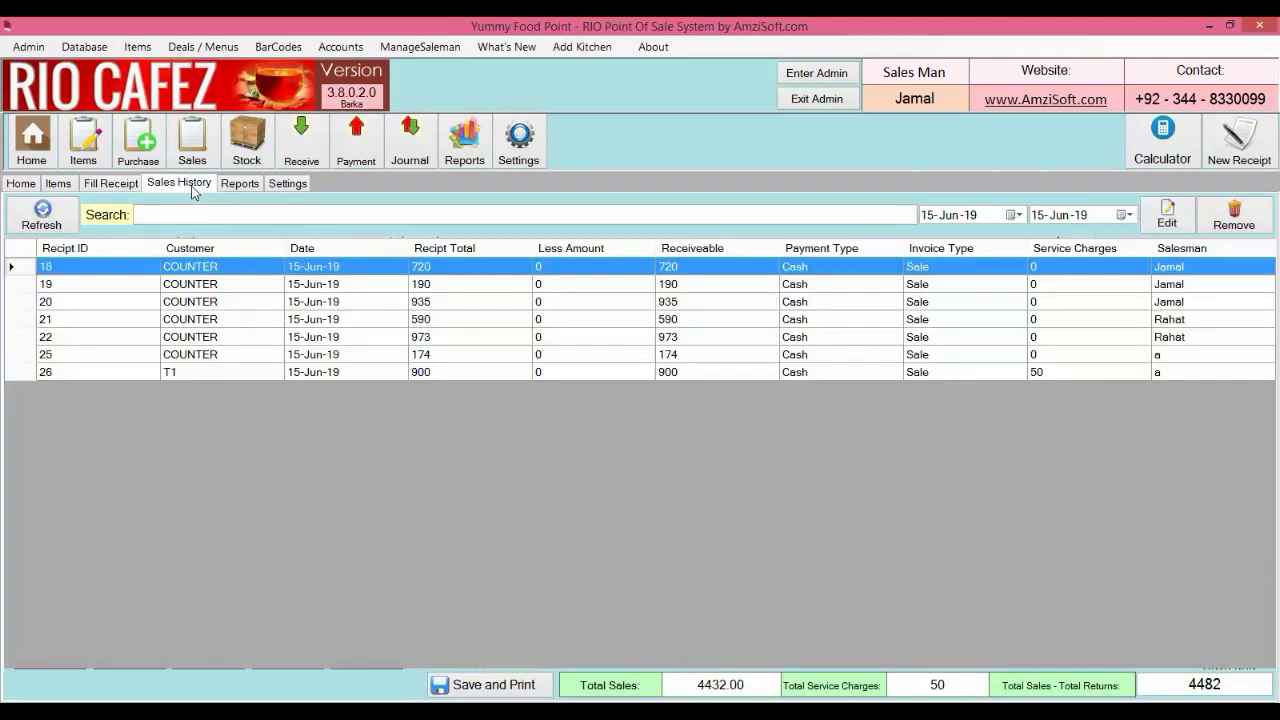
left_click(820, 222)
type("jam")
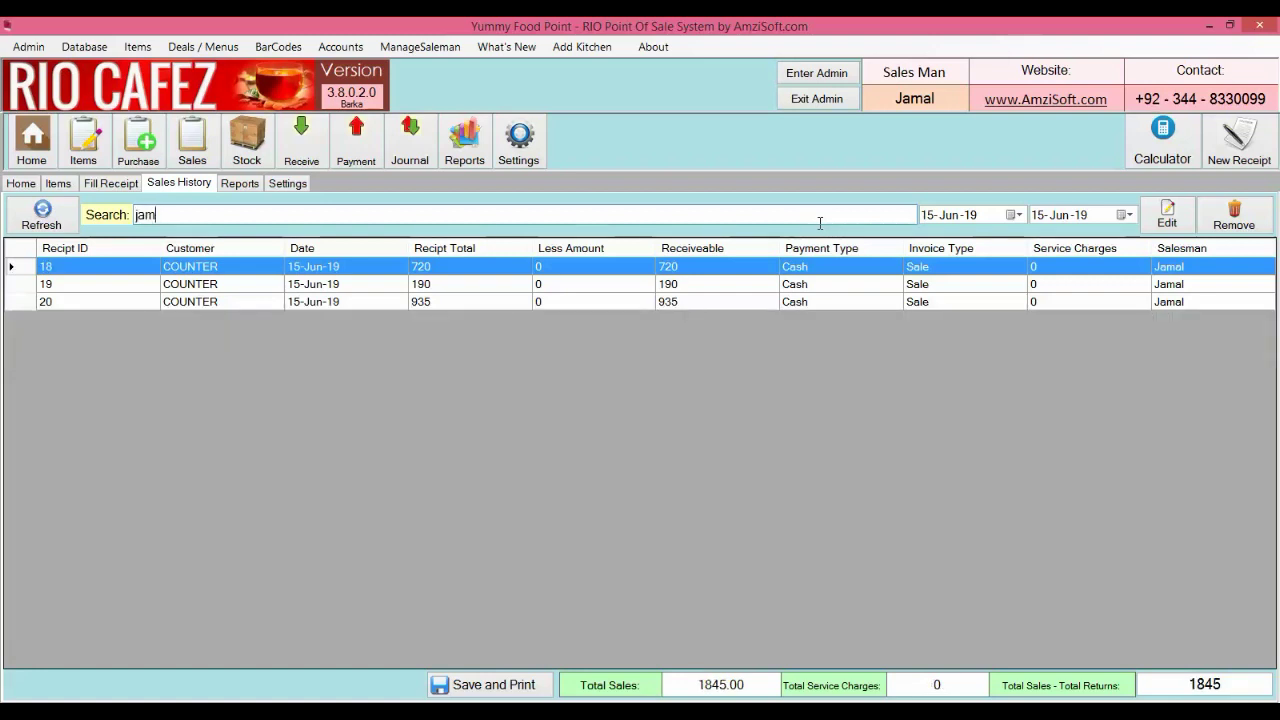
mouse_move(1228, 684)
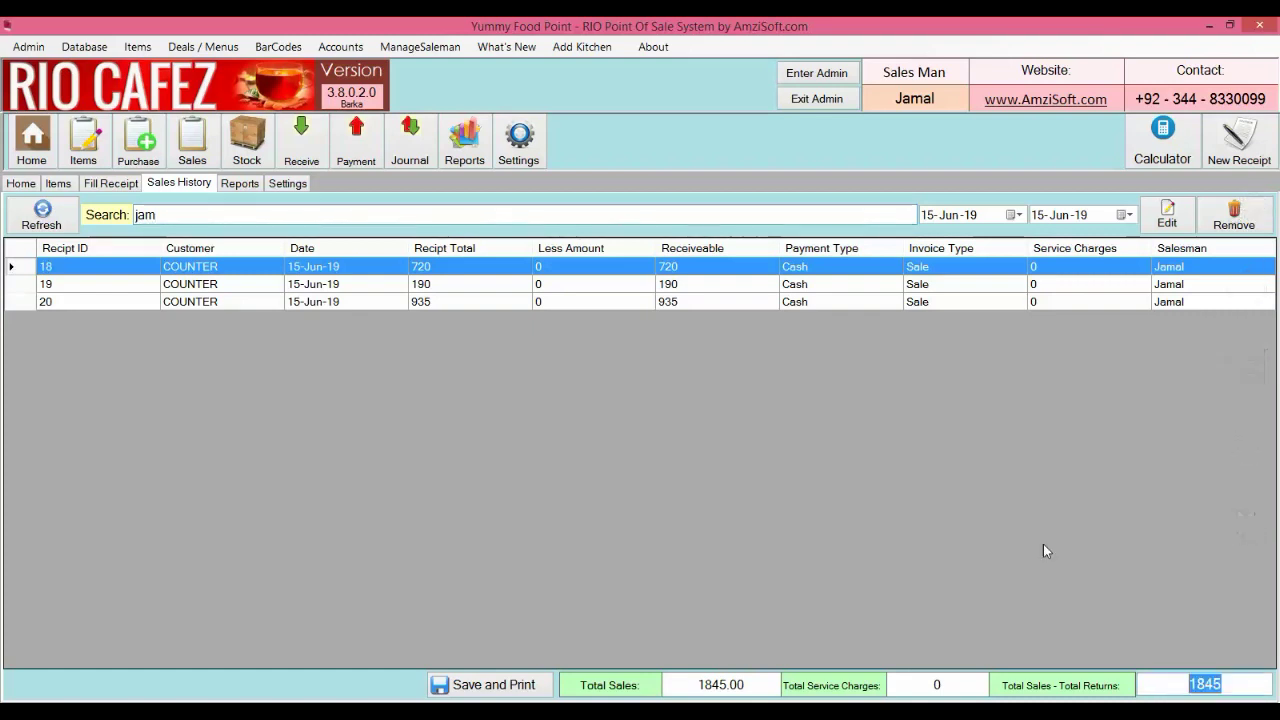
Switch the search to another salesman and select the 1563 net sales total
key("BackSpace")
key("BackSpace")
key("BackSpace")
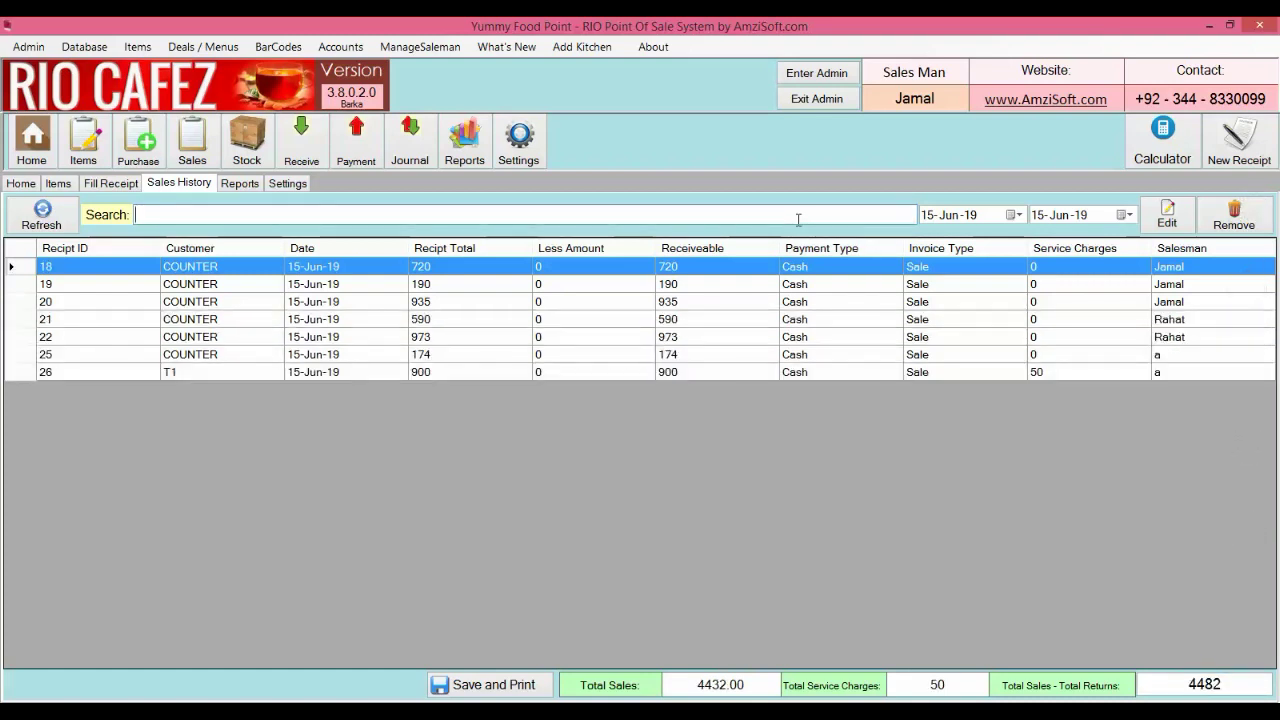
type("ra")
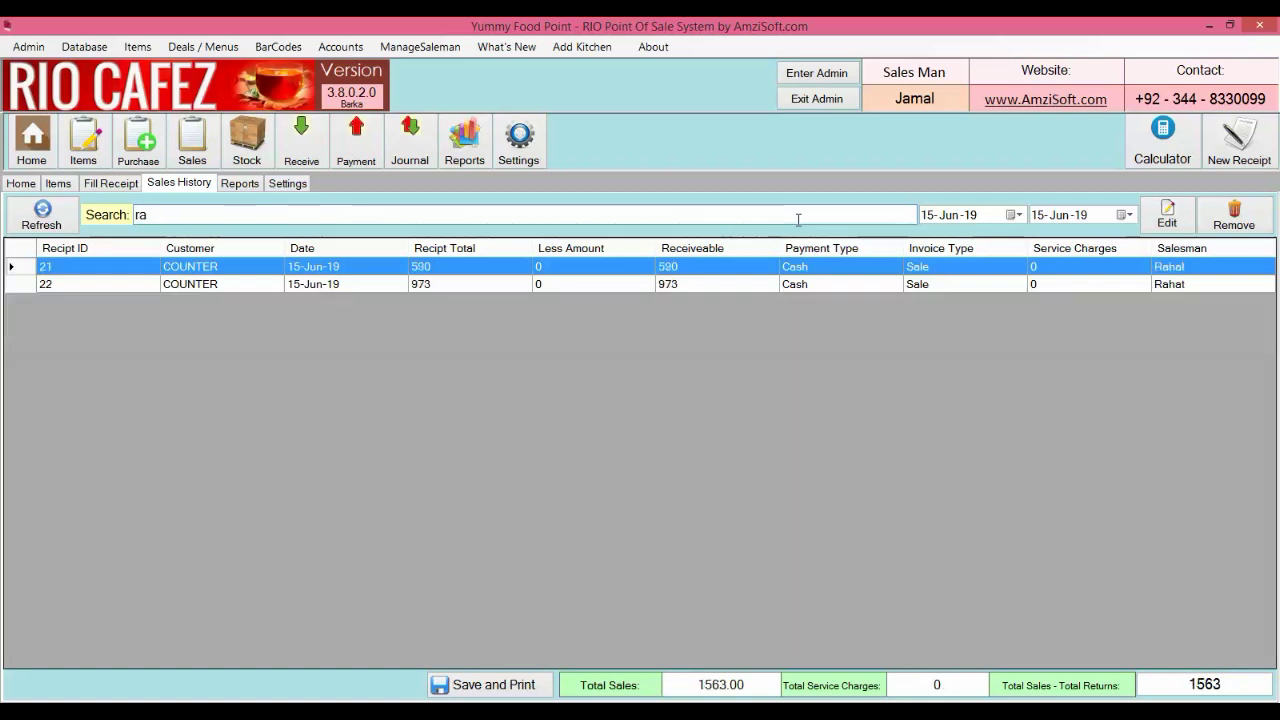
type("h")
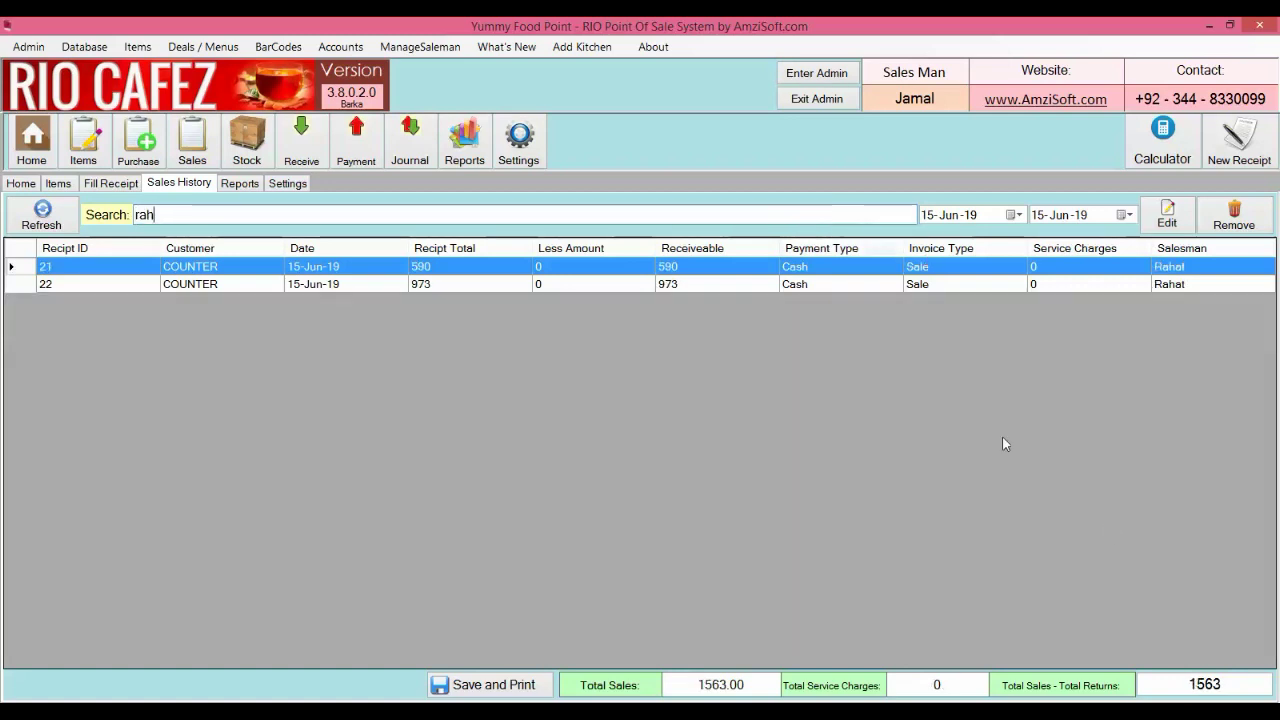
double_click(1228, 690)
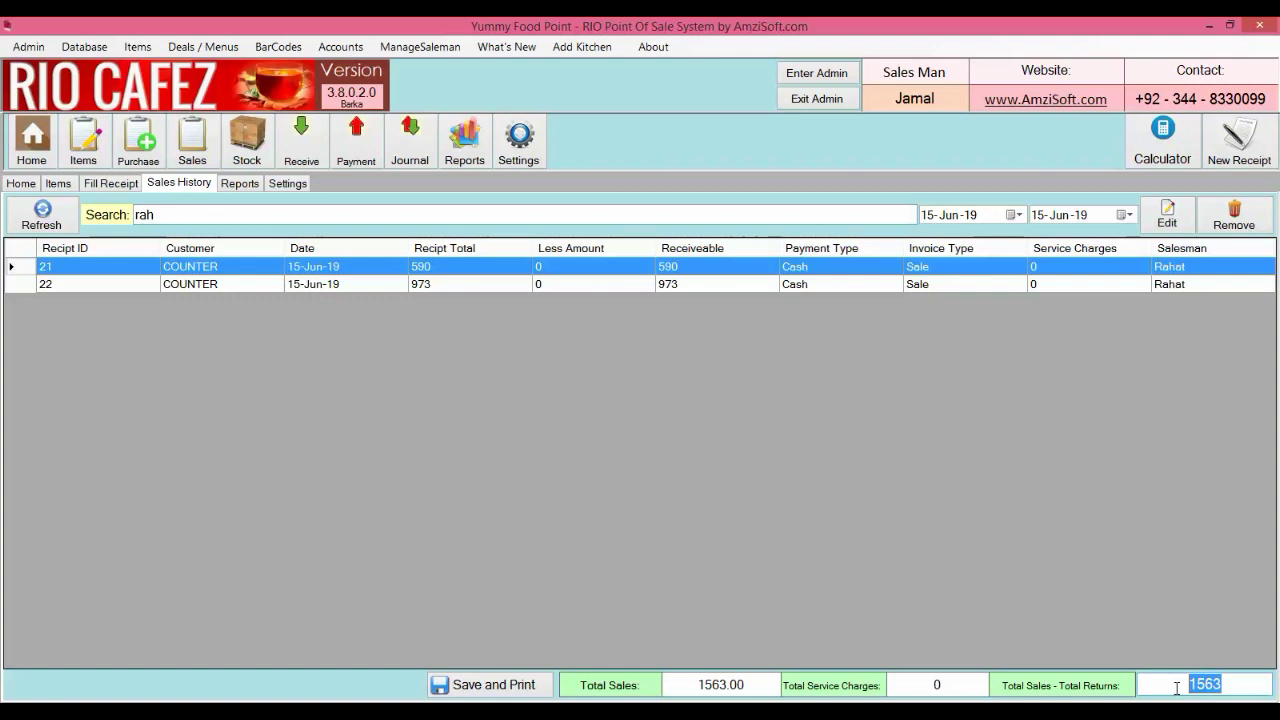
left_click(1178, 619)
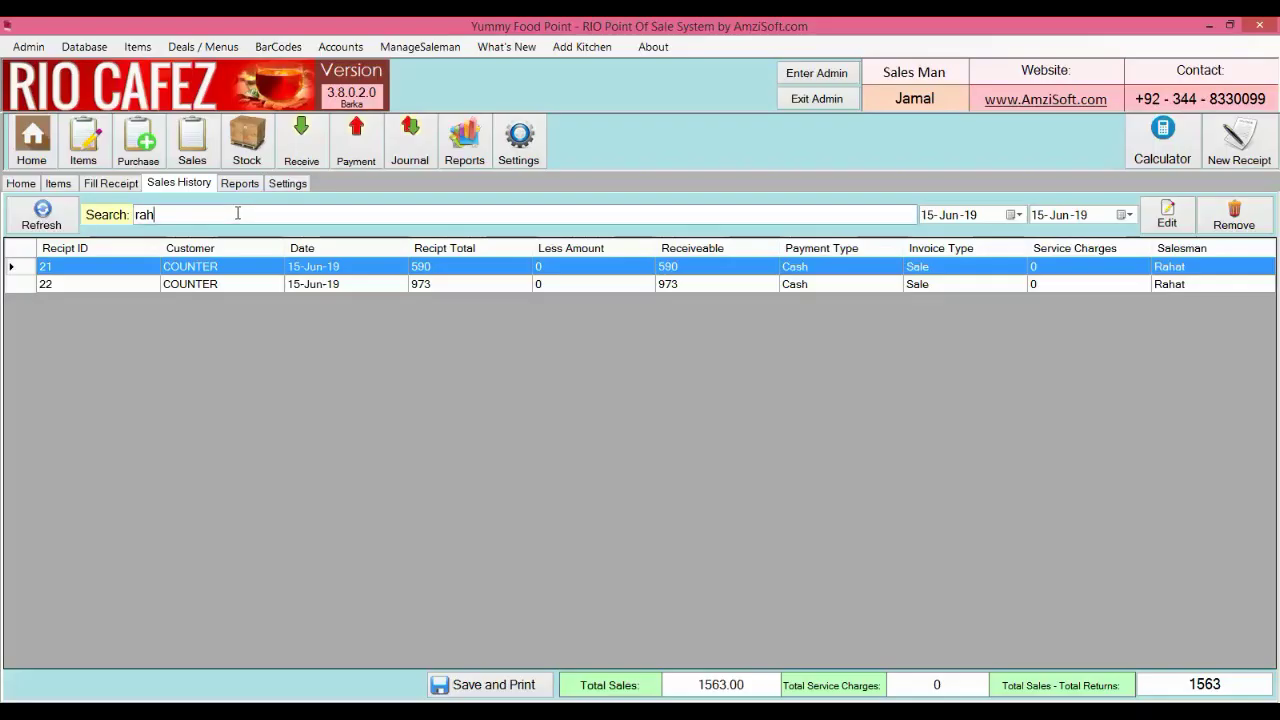
Clear the search and run the Detailed Report between two dates for per-item profit
key("BackSpace")
key("BackSpace")
key("BackSpace")
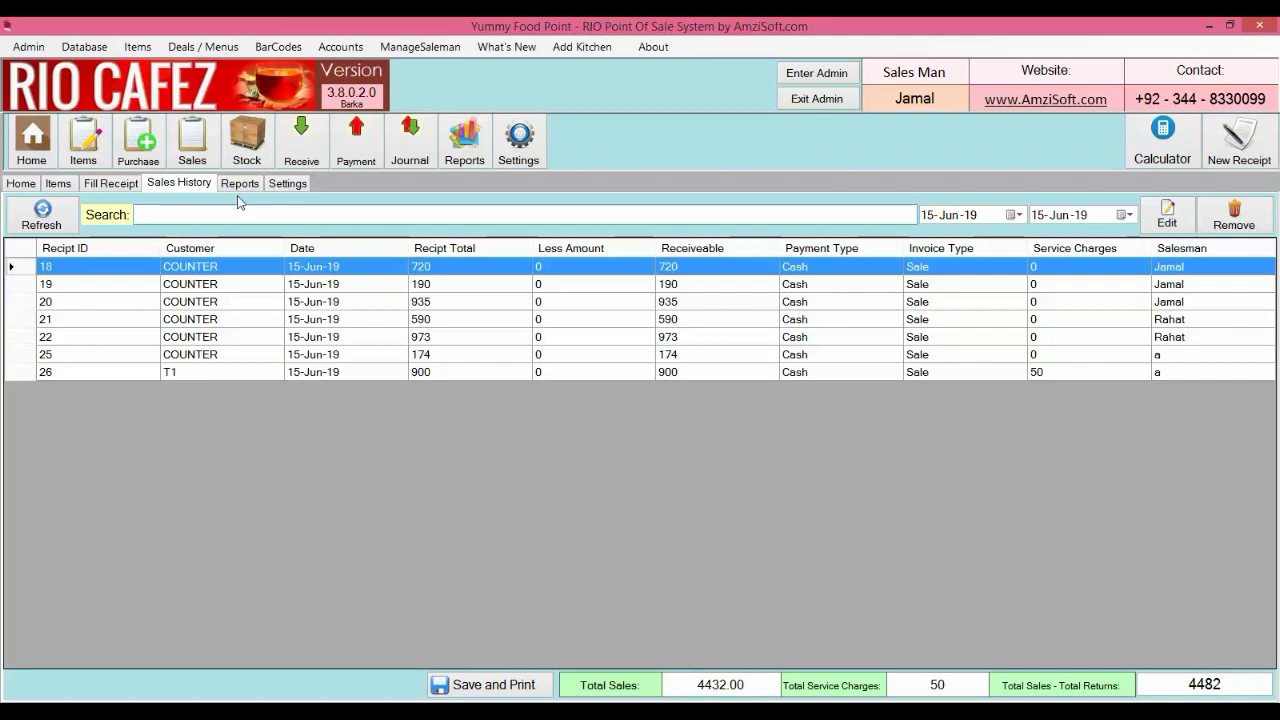
left_click(239, 186)
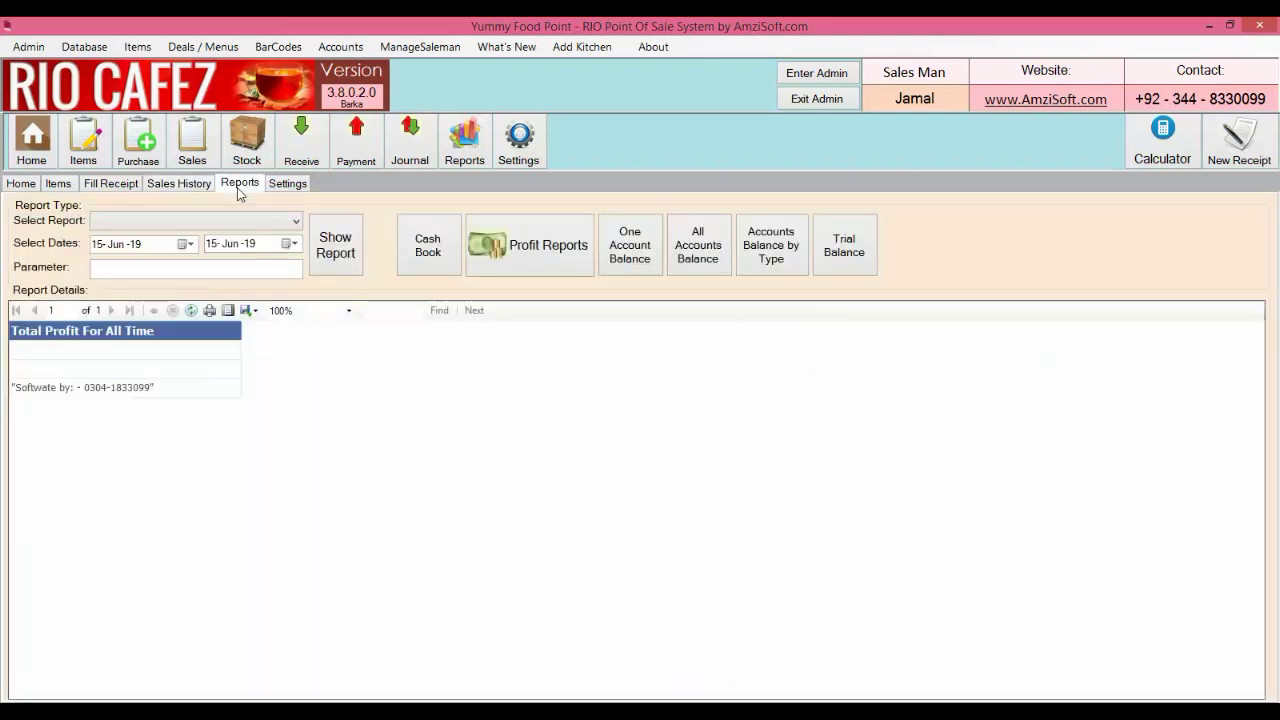
left_click(245, 222)
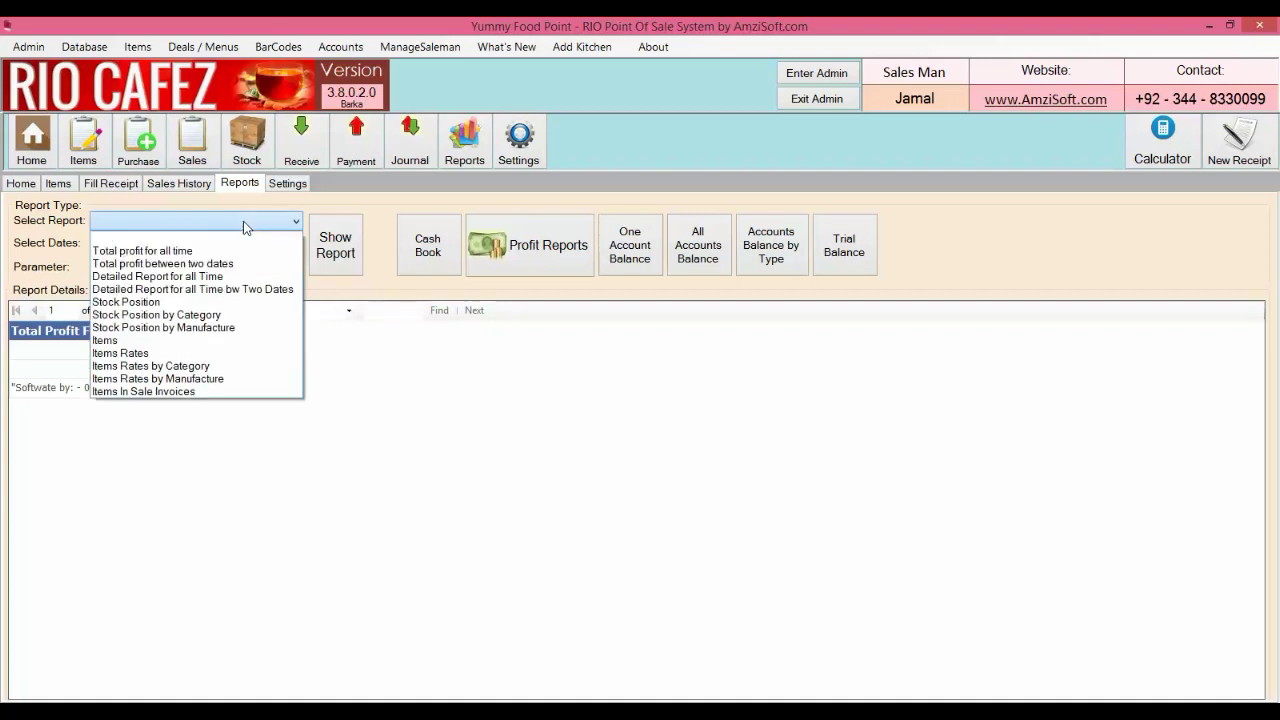
left_click(243, 289)
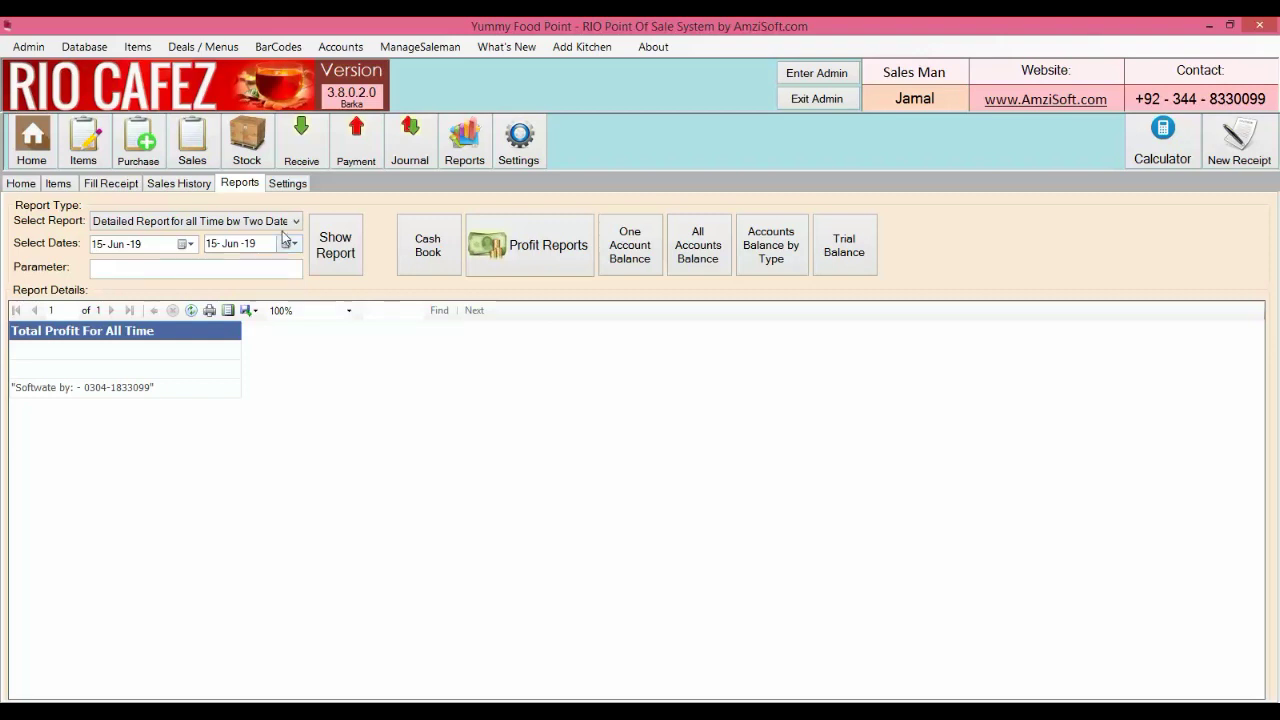
left_click(320, 245)
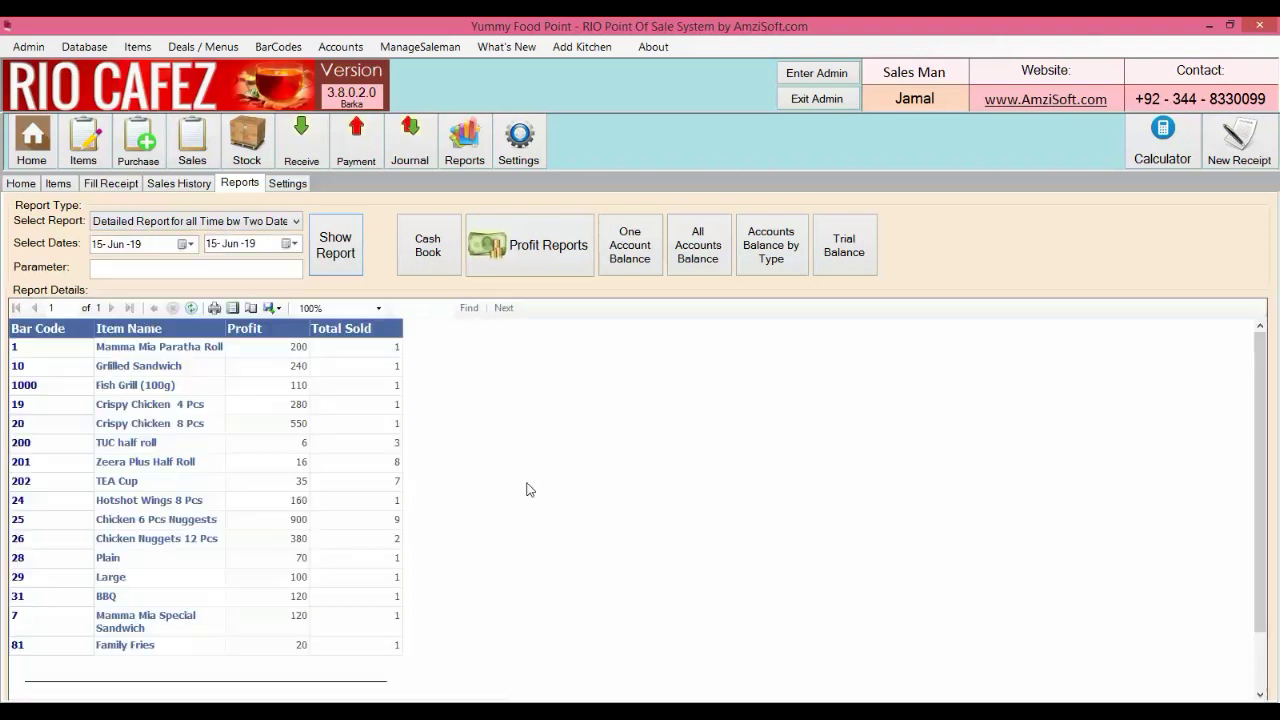
left_click(342, 267)
Run the Items In Sale Invoices report for Zeera Plus Half Roll
left_click(296, 222)
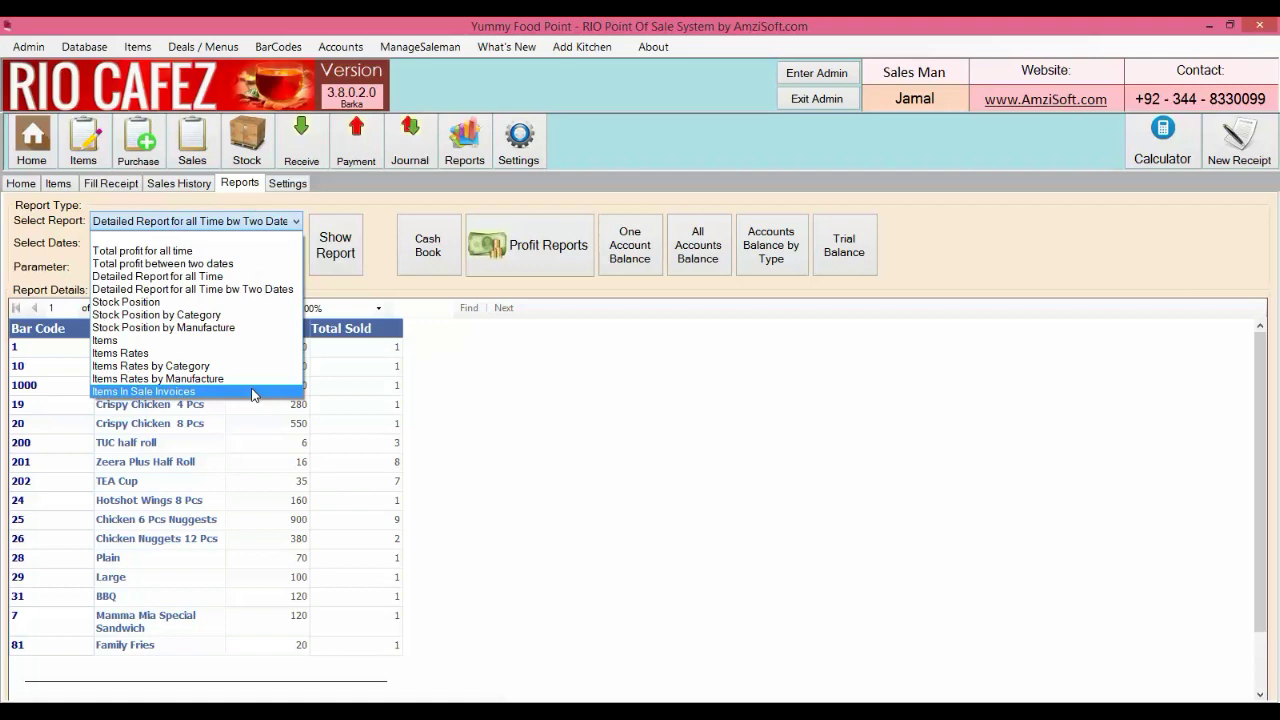
left_click(253, 392)
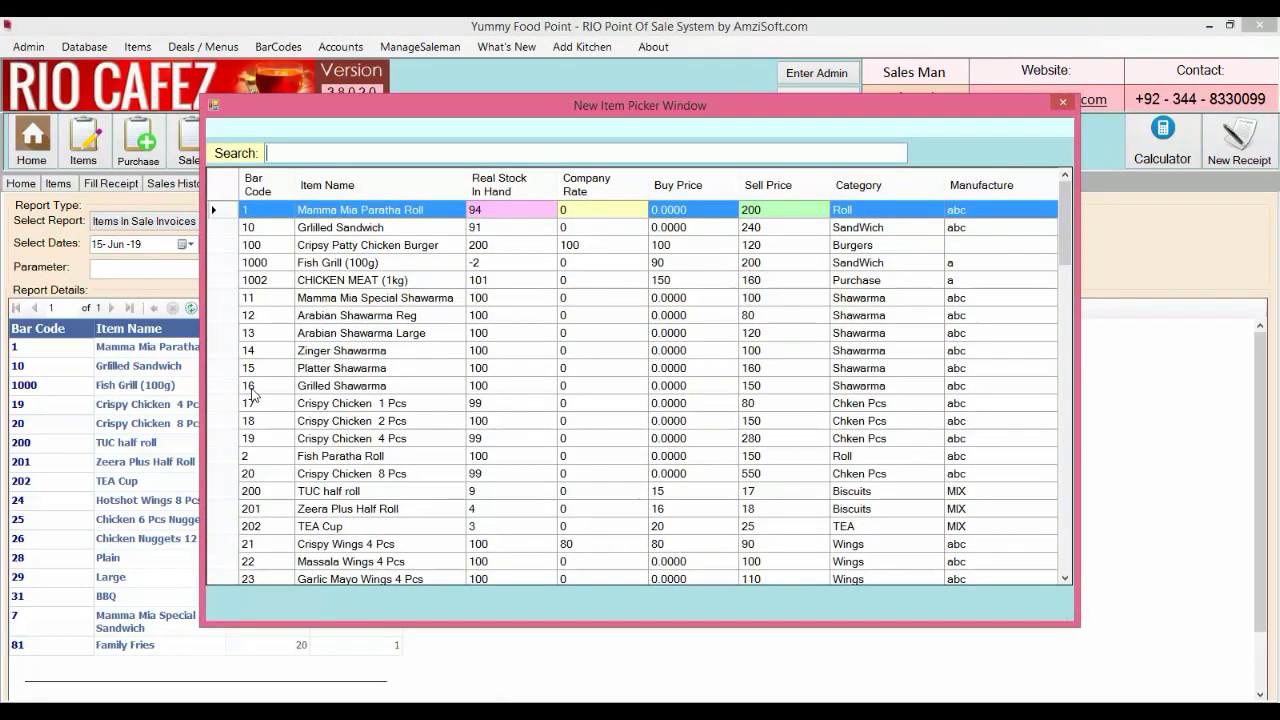
type("zee")
key("Return")
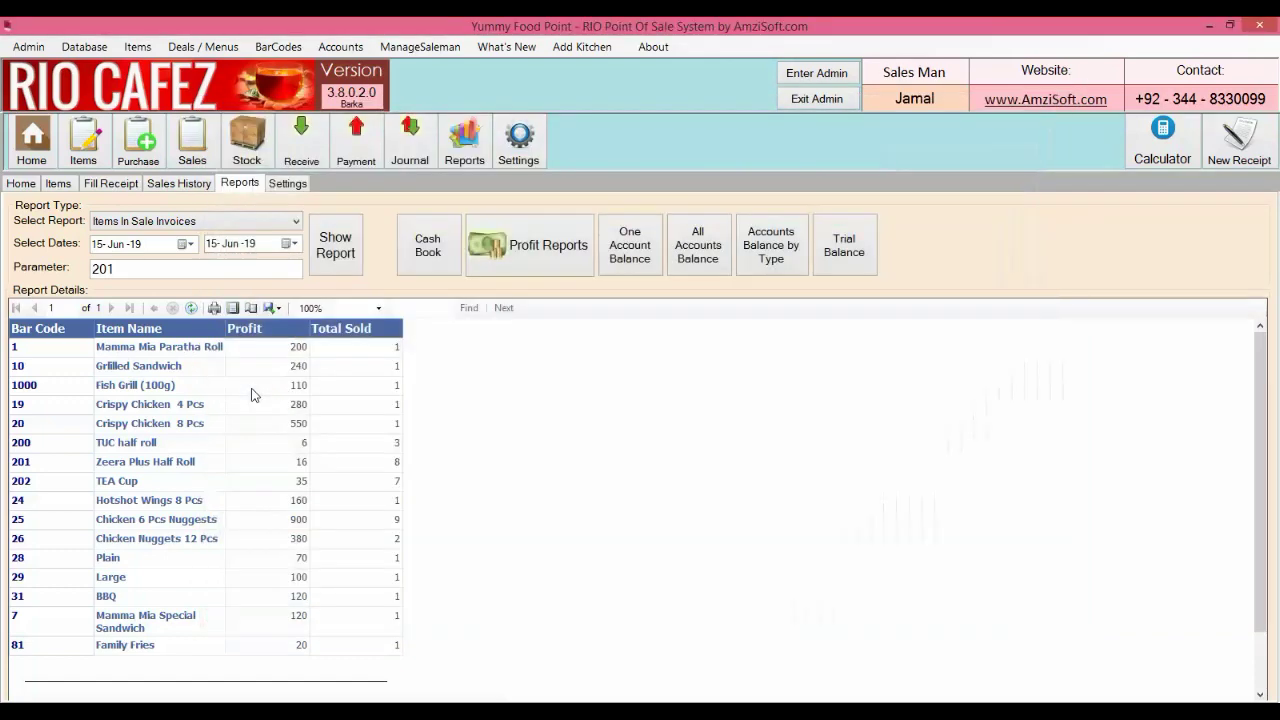
left_click(195, 245)
left_click(196, 246)
left_click(336, 246)
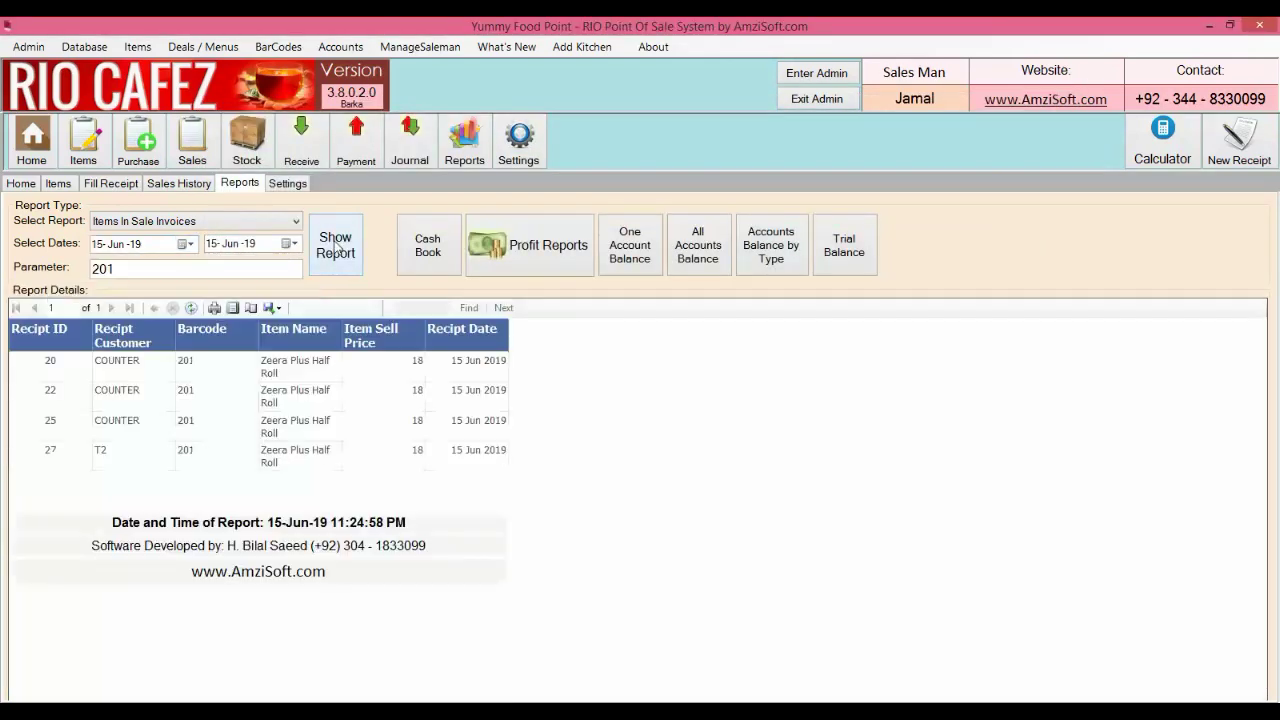
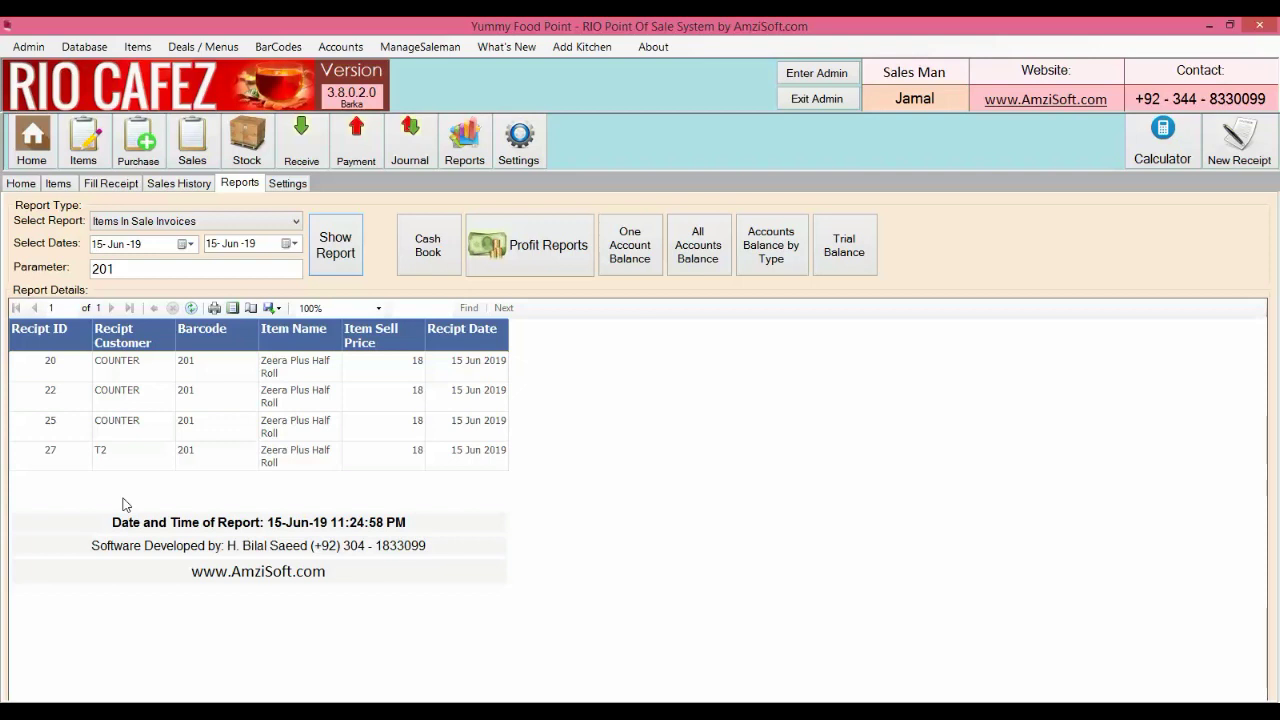
Add a new Customer-type account named UBL with address and phone, then close the form
left_click(22, 184)
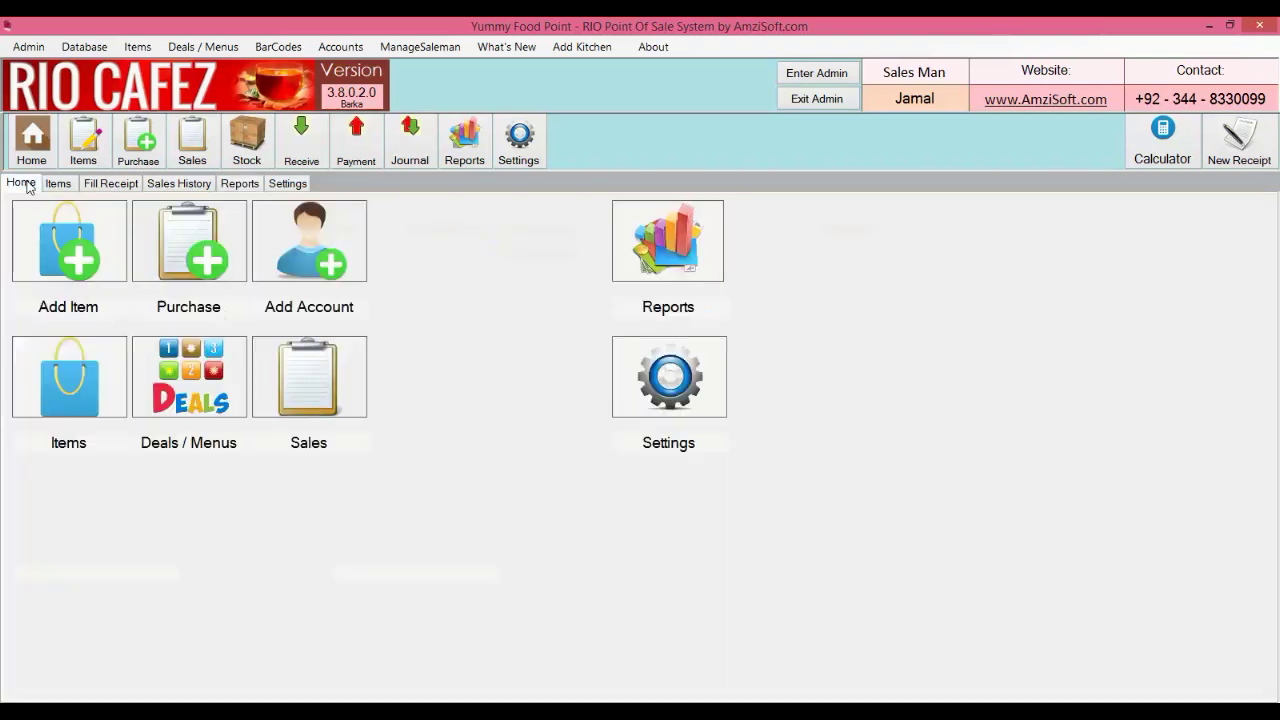
left_click(318, 236)
type("UB")
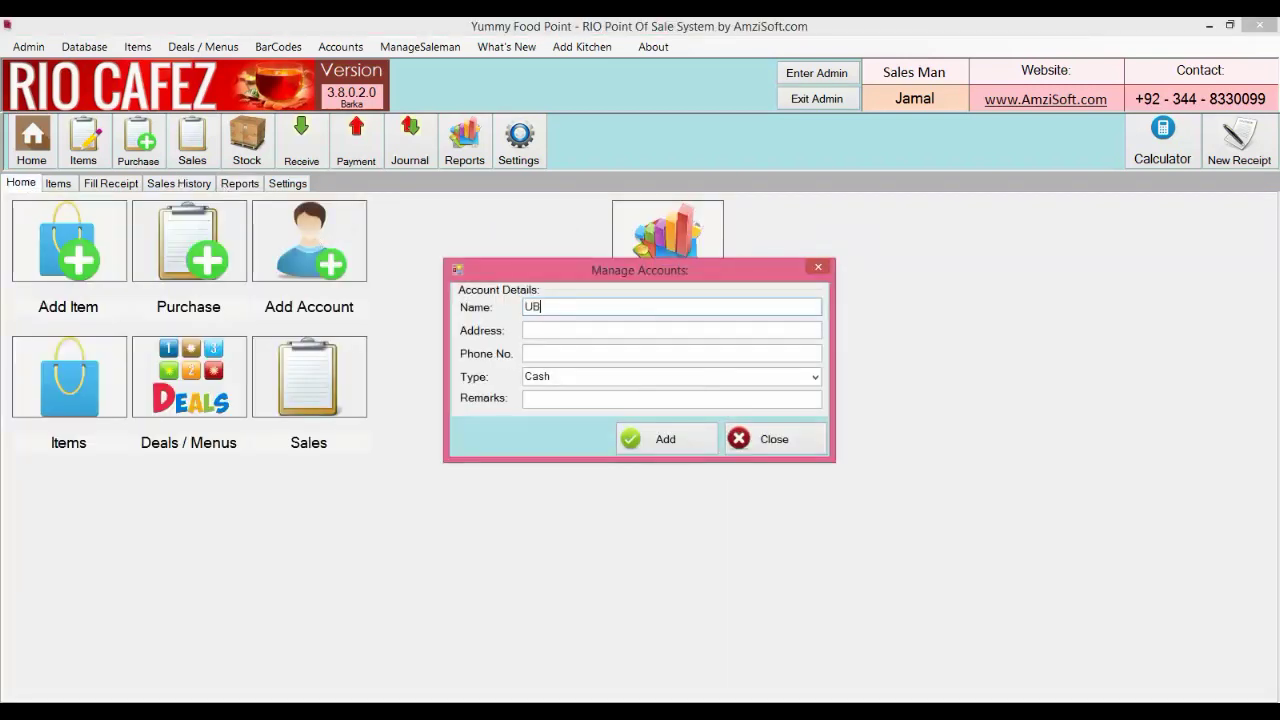
type("LI")
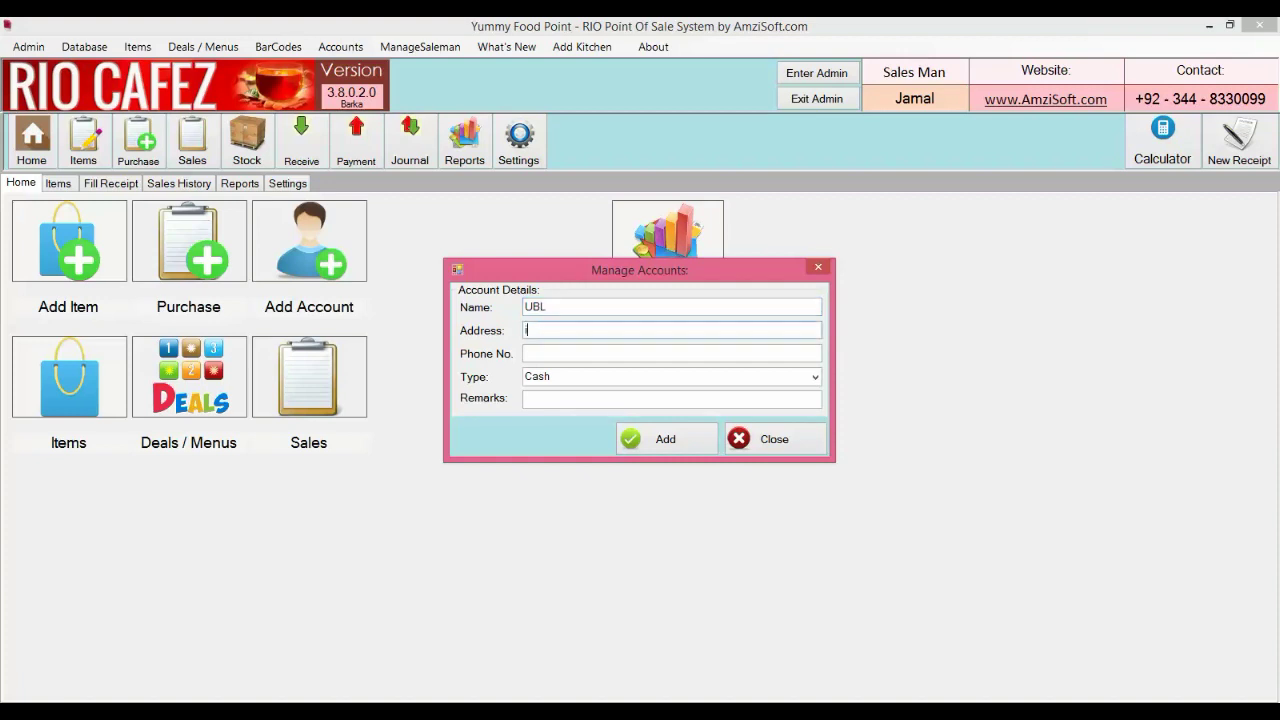
type("qq")
key("Tab")
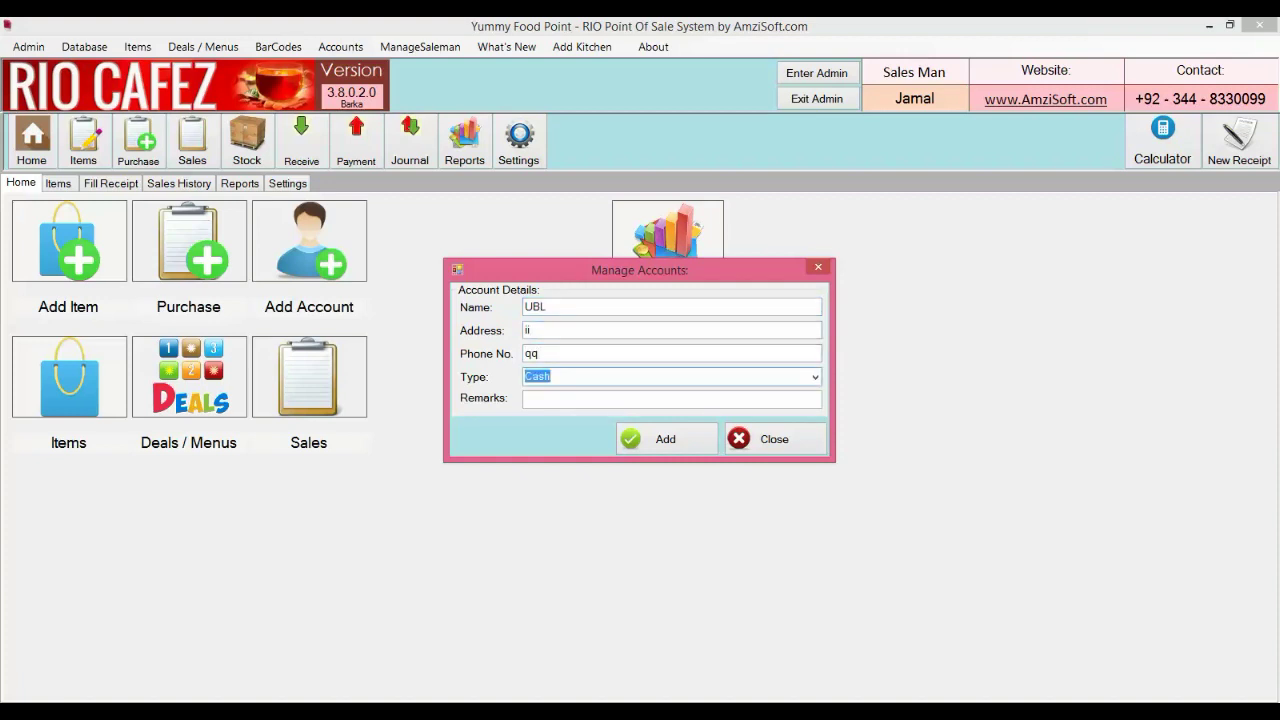
type("c")
key("Down")
key("Down")
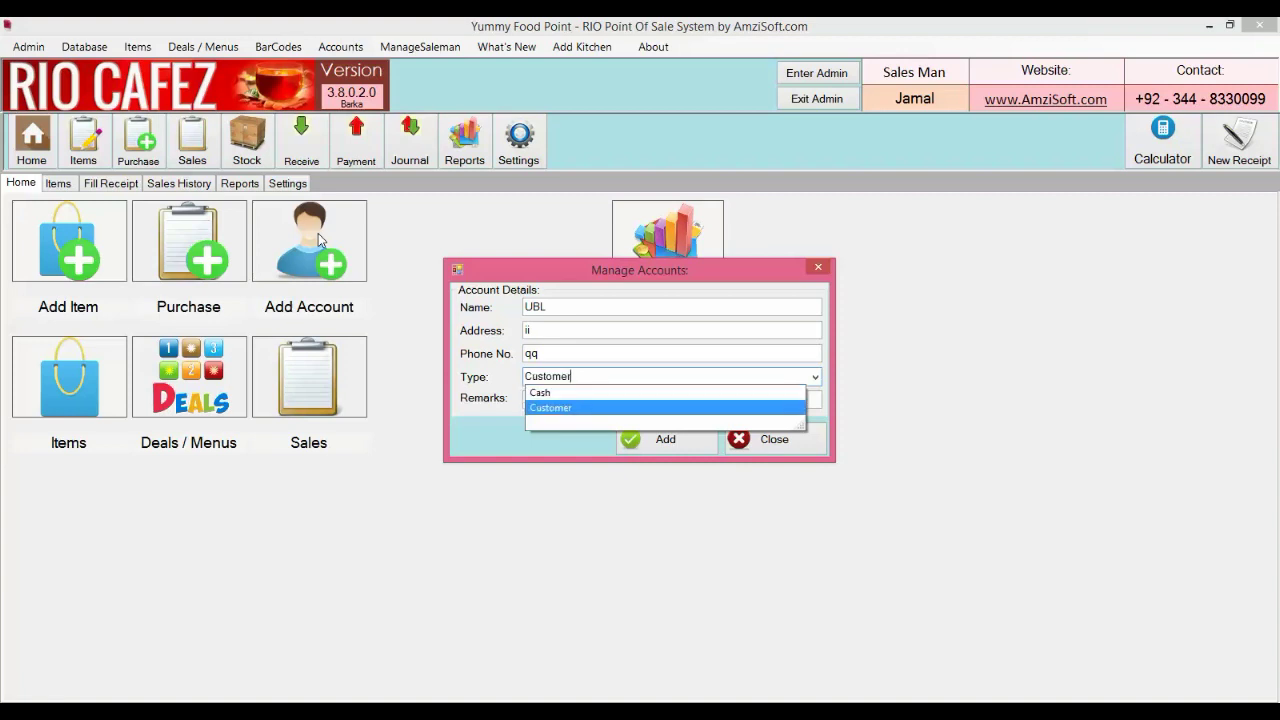
key("Return")
left_click(708, 440)
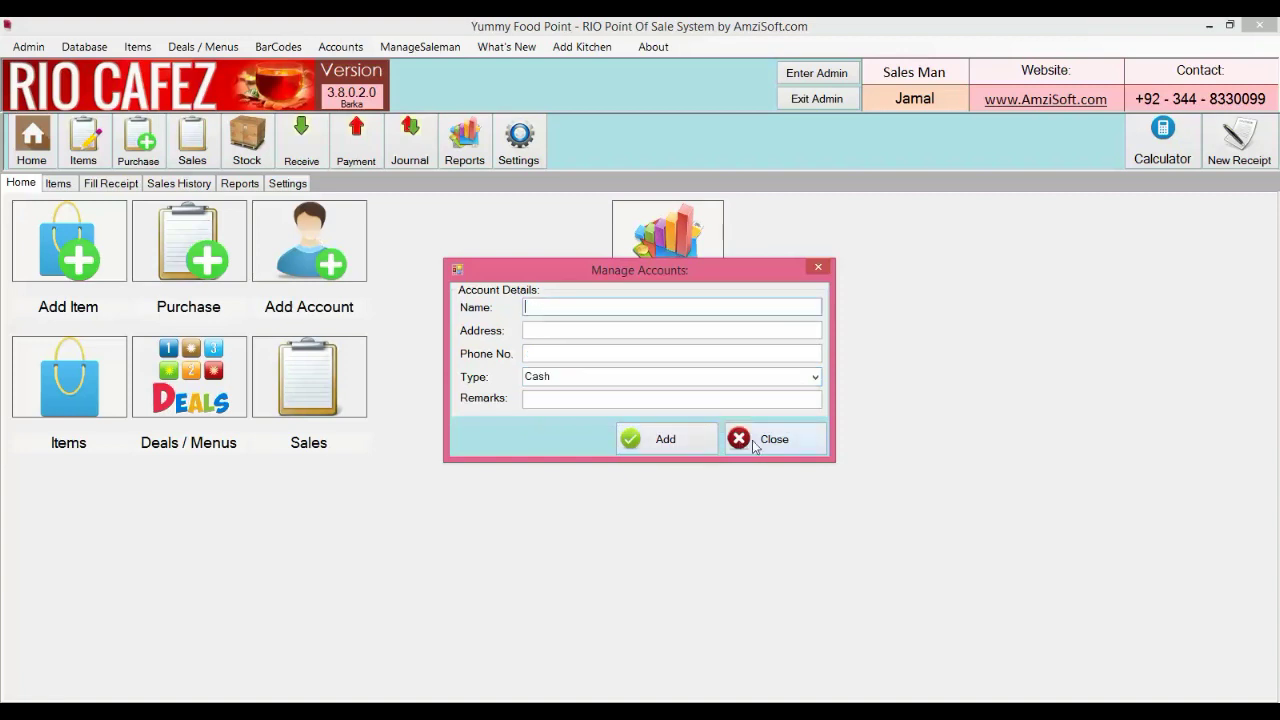
left_click(753, 442)
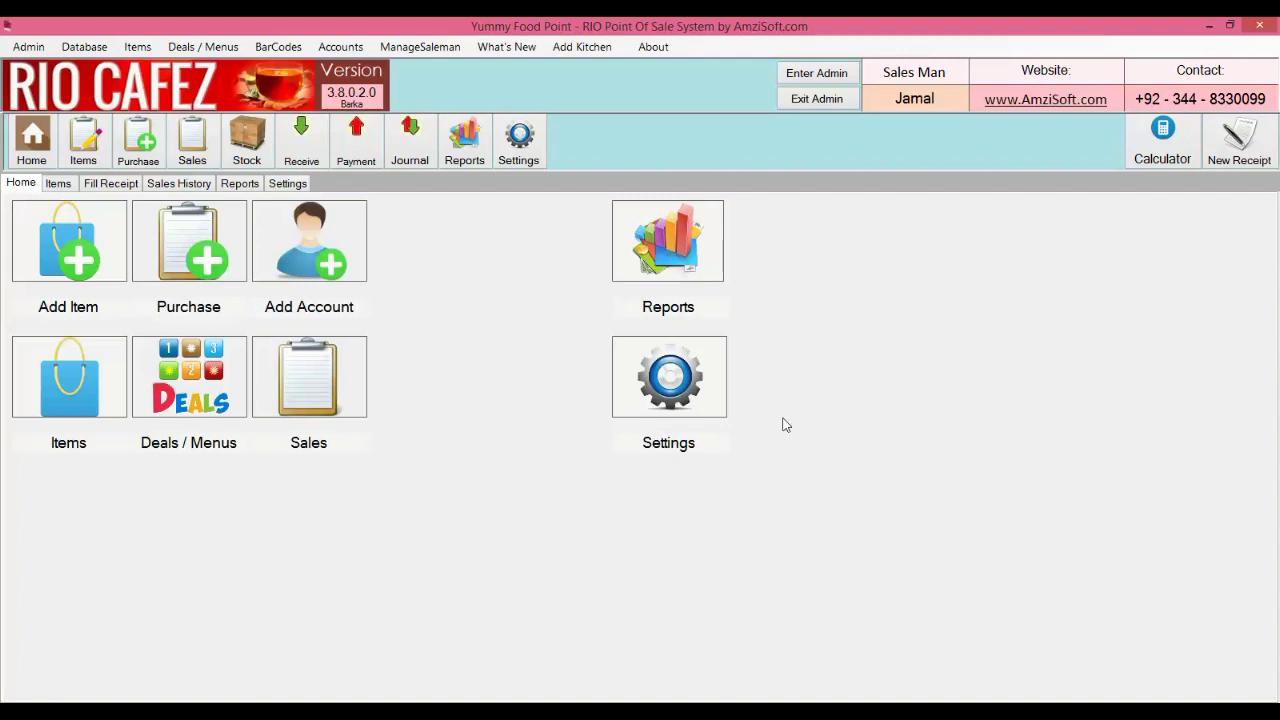
Start a receipt for customer UBL with the payment method set to Credit
left_click(111, 183)
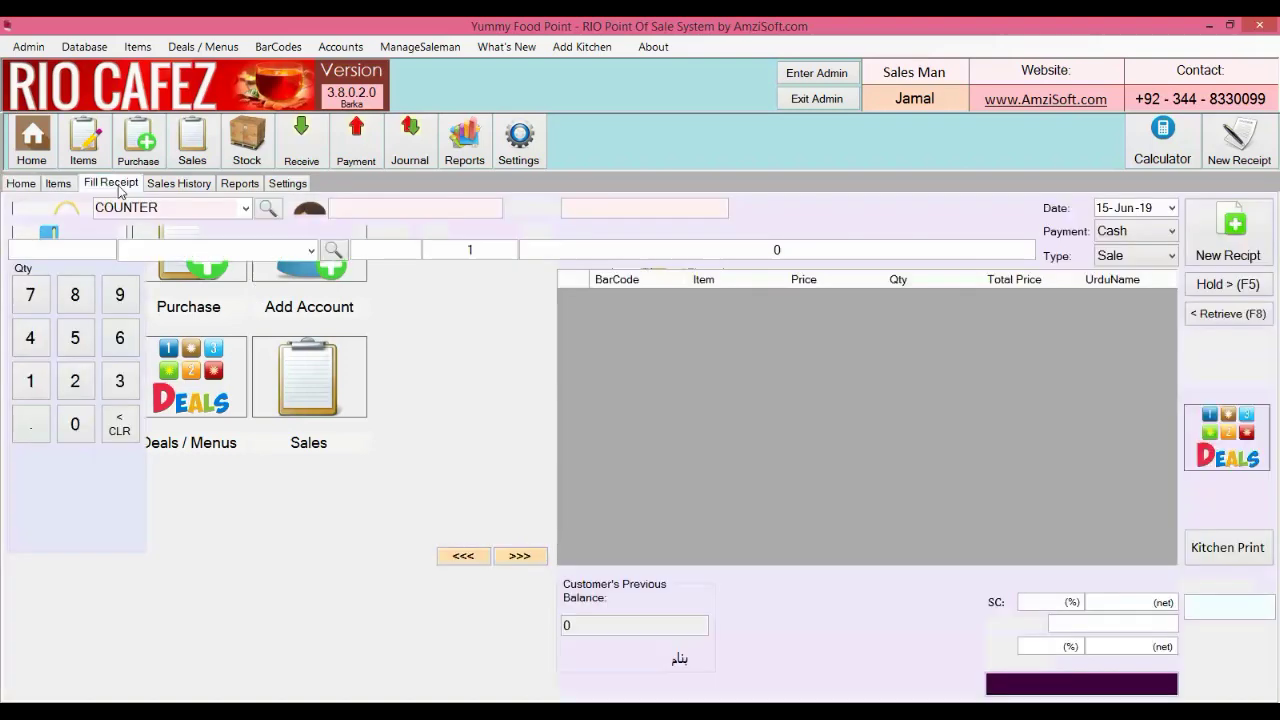
left_click(192, 207)
type("ubl")
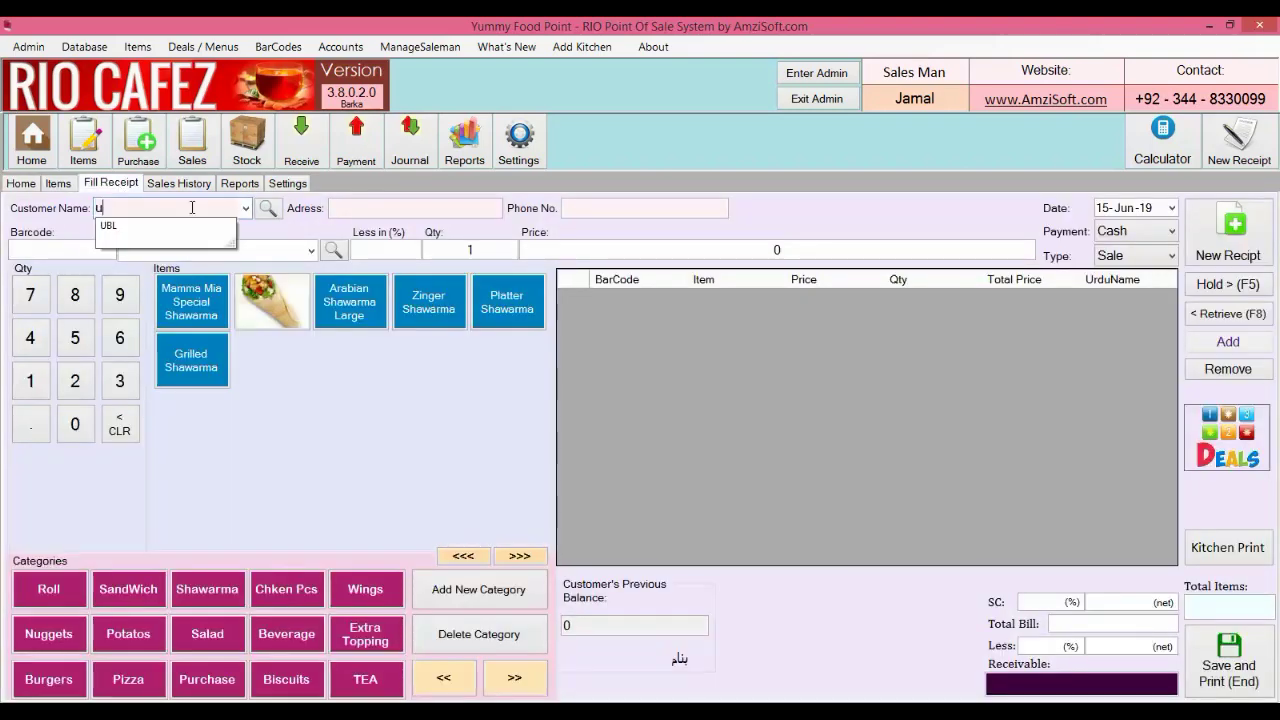
key("Return")
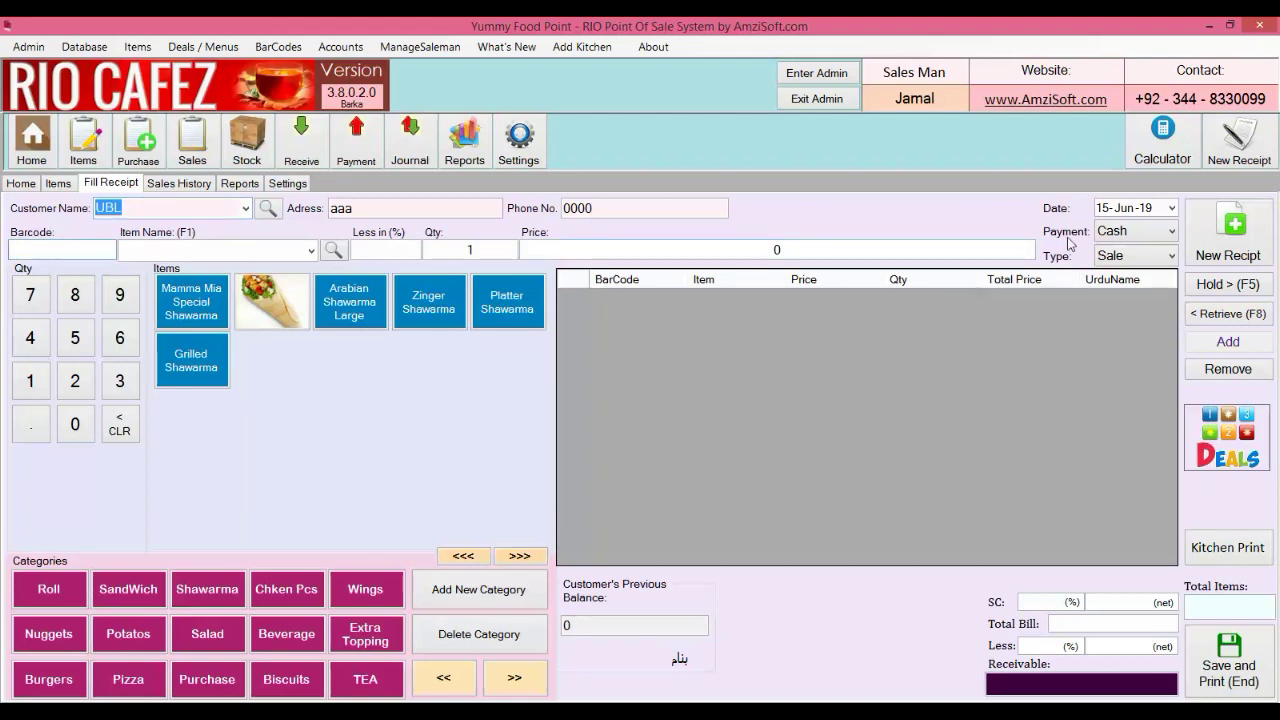
left_click(1108, 232)
left_click(1113, 267)
Add 10 TEA Cup and 5 Family Fries, save the bill with 0 received
left_click(366, 679)
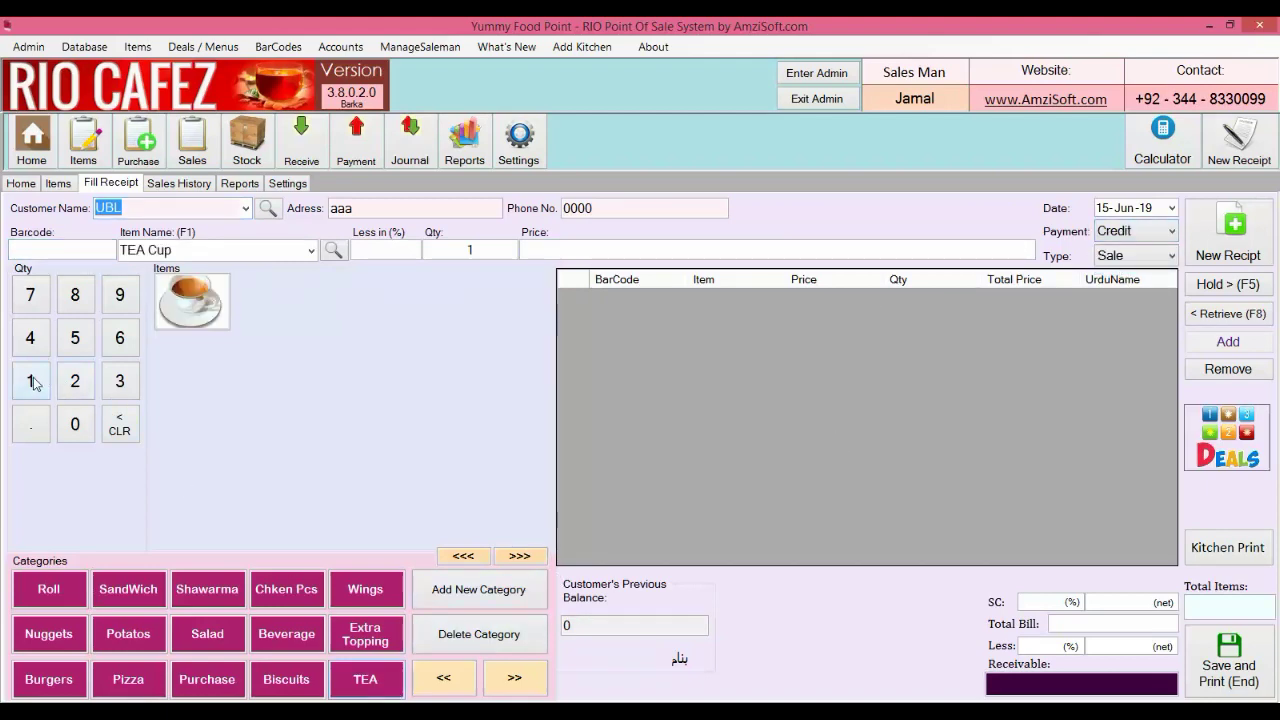
left_click(75, 424)
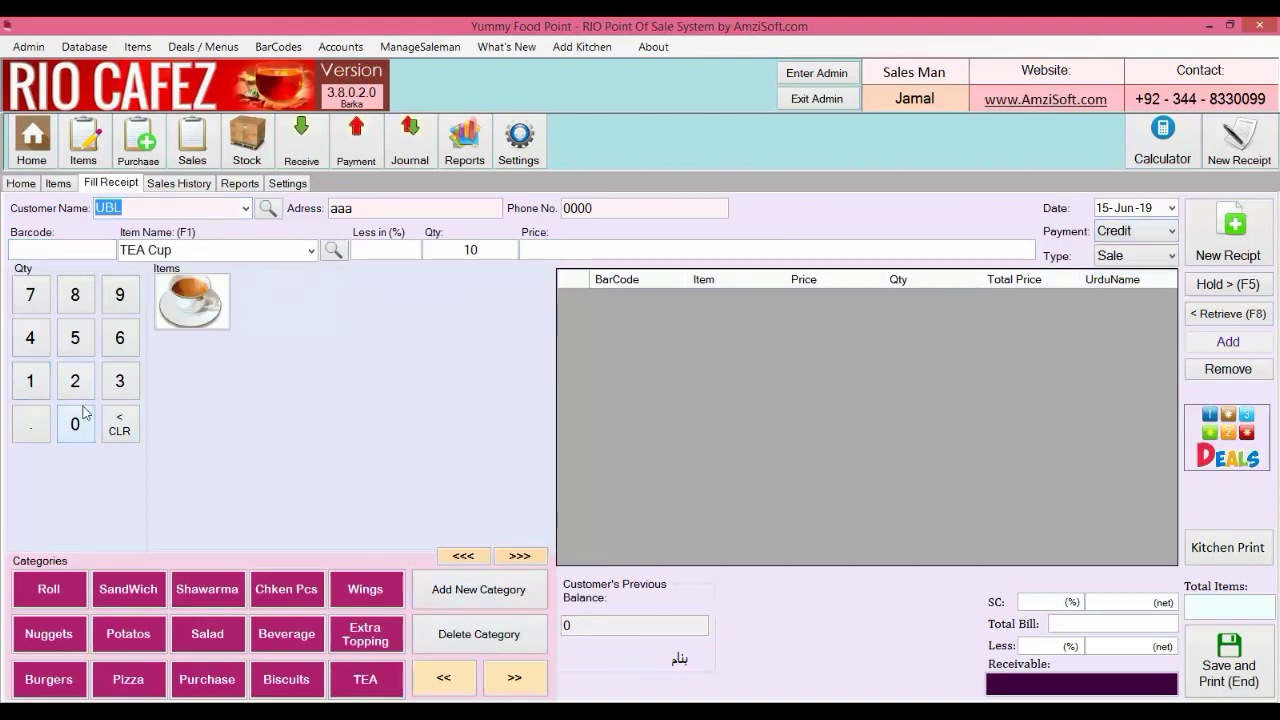
left_click(188, 308)
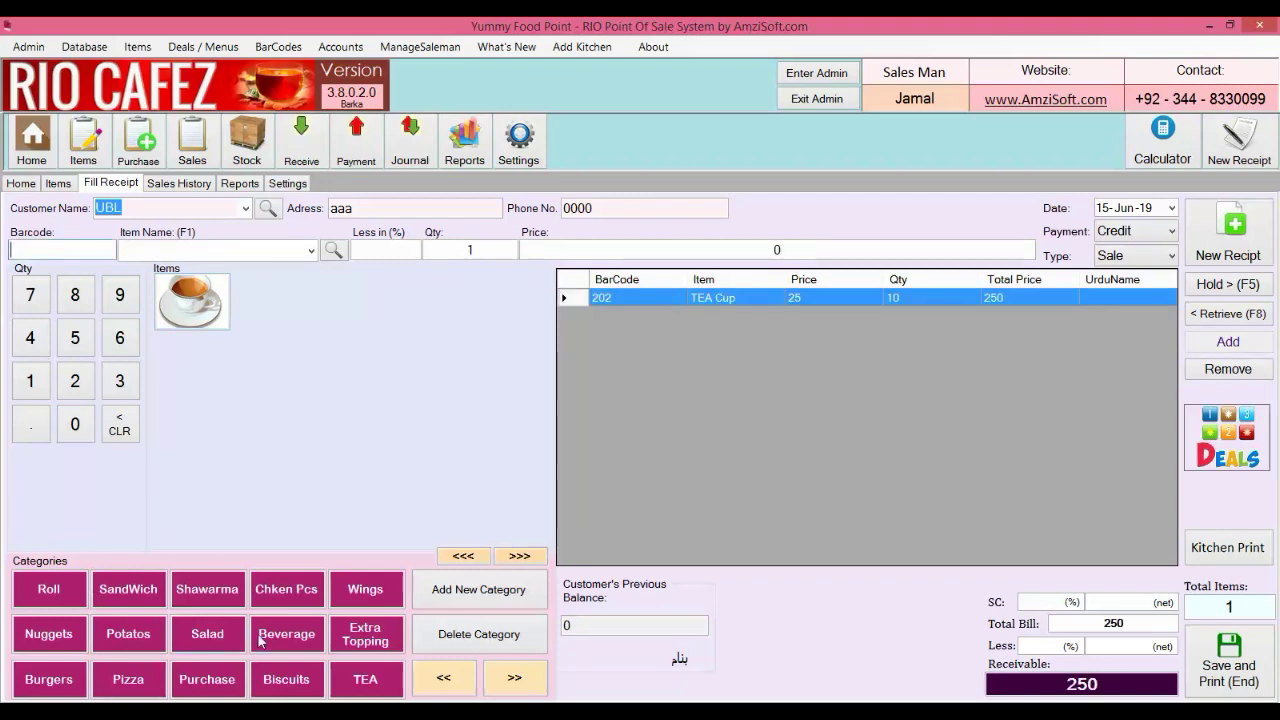
left_click(160, 638)
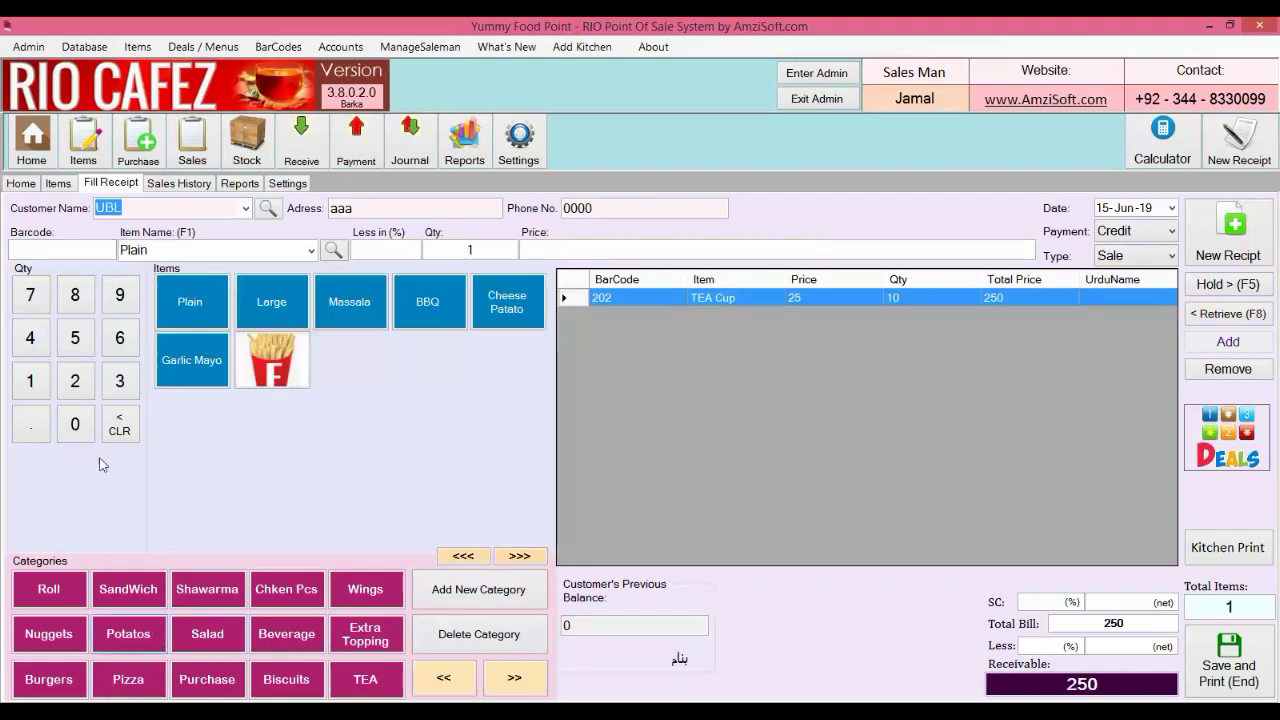
left_click(72, 345)
left_click(290, 375)
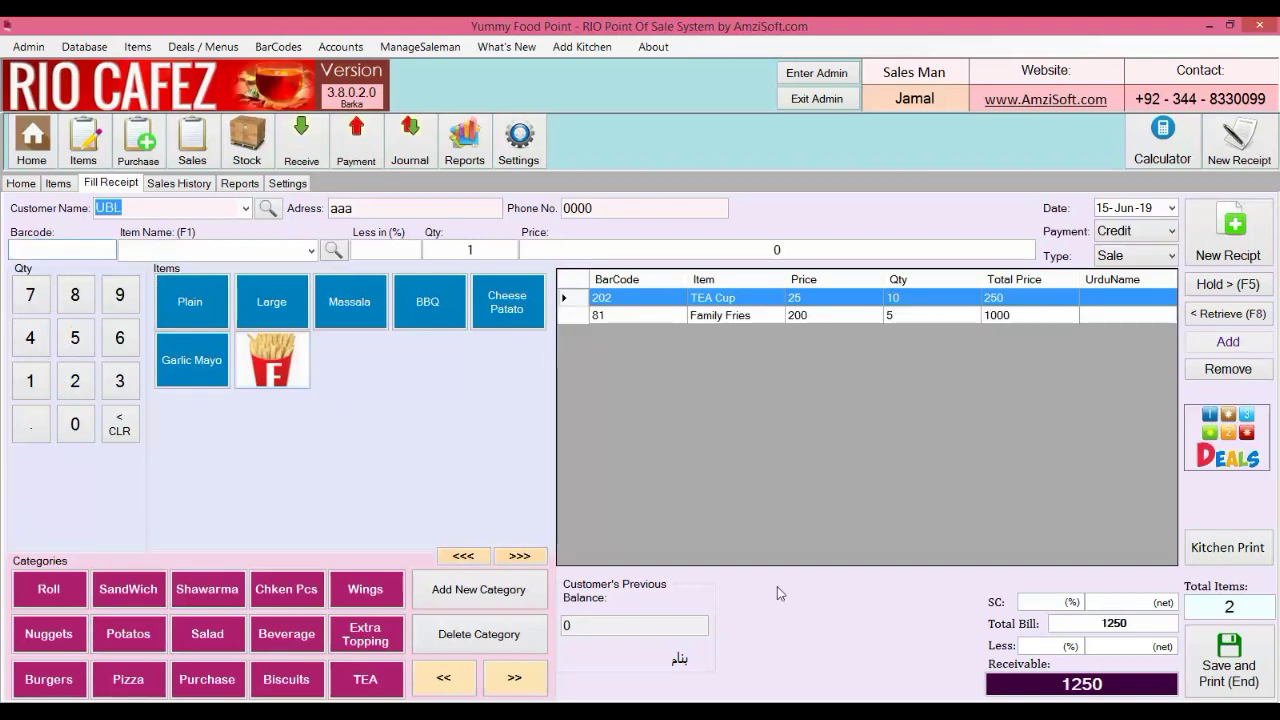
left_click(1235, 675)
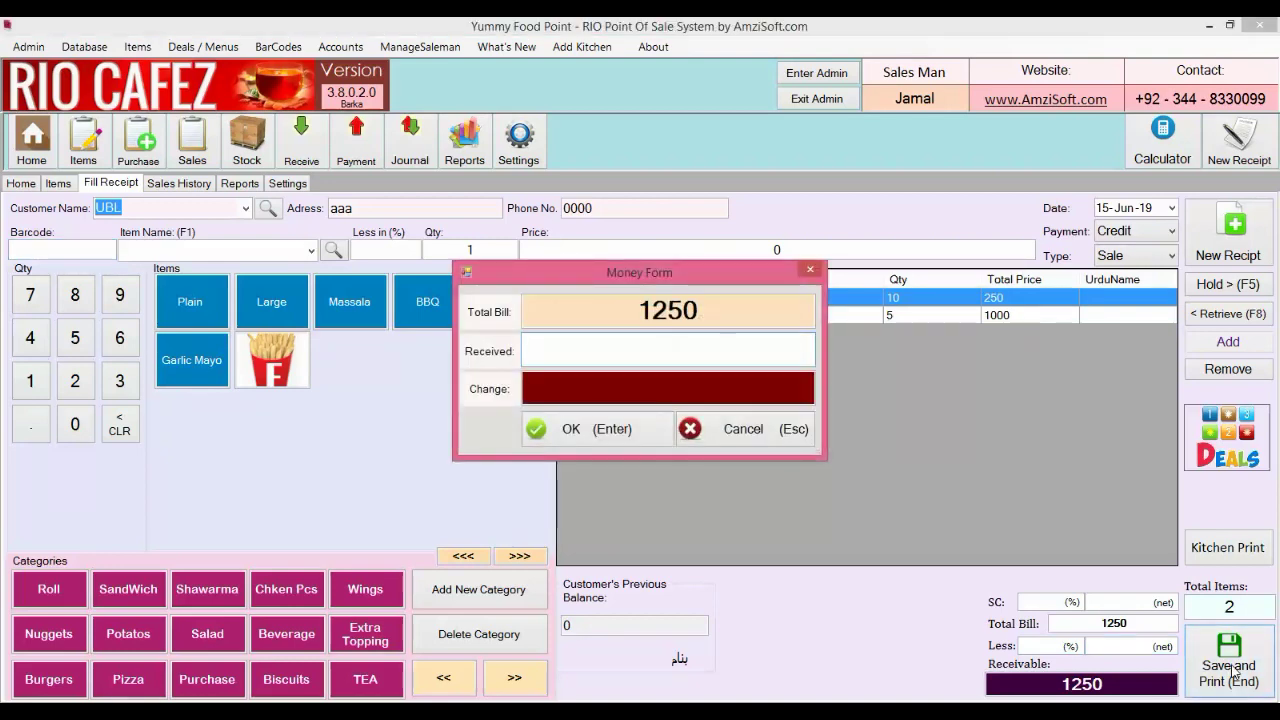
type("0")
key("Return")
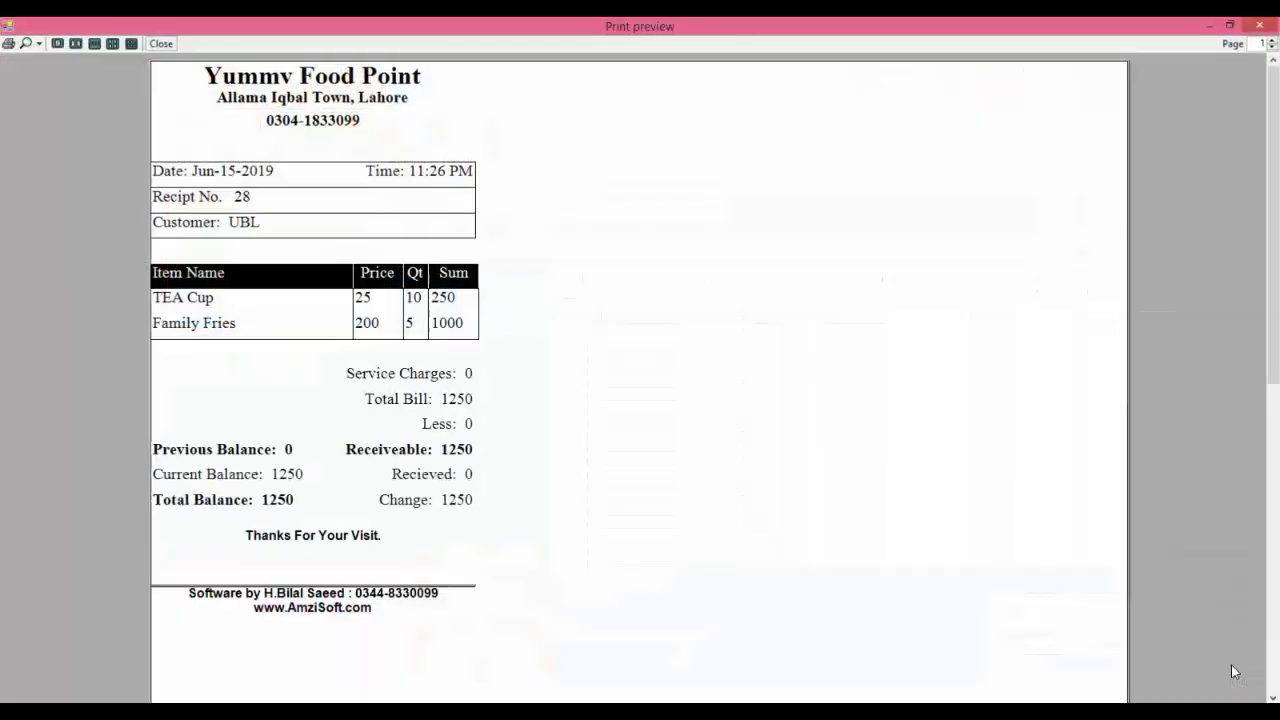
left_click(1259, 25)
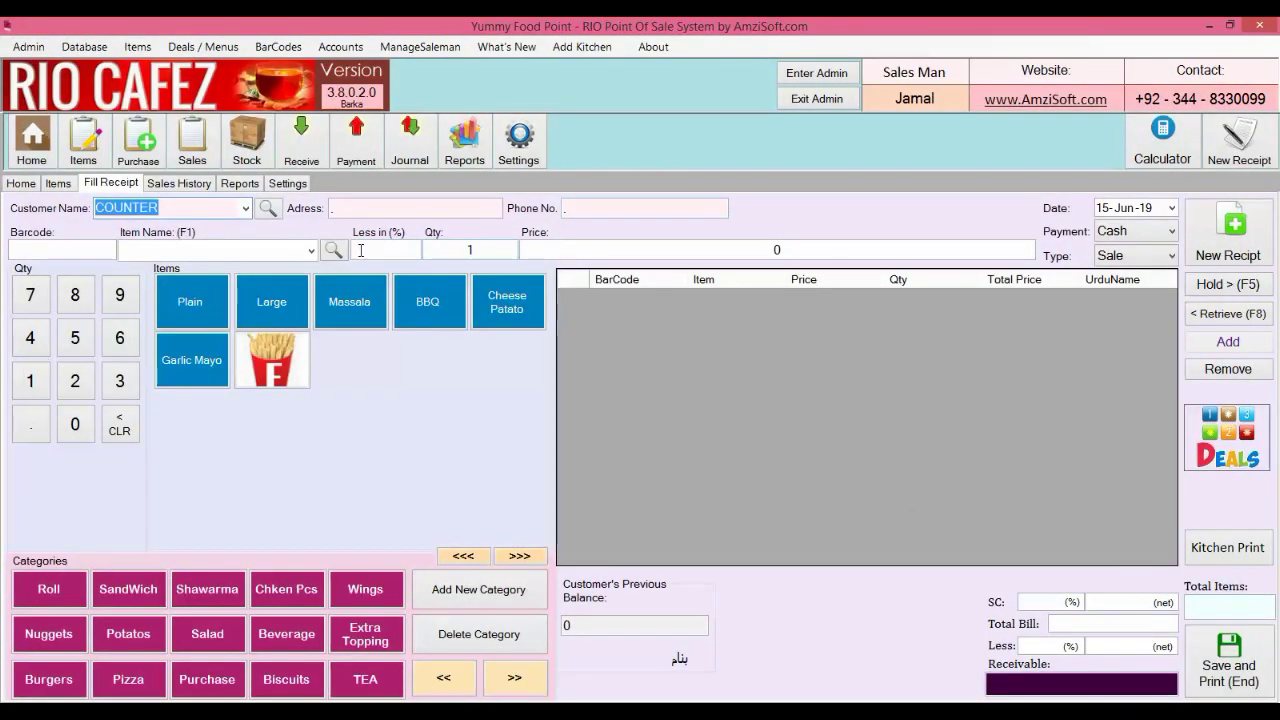
Start another UBL receipt with 8 Mamma Mia Paratha Roll and 6 TEA Cup
type("ubl")
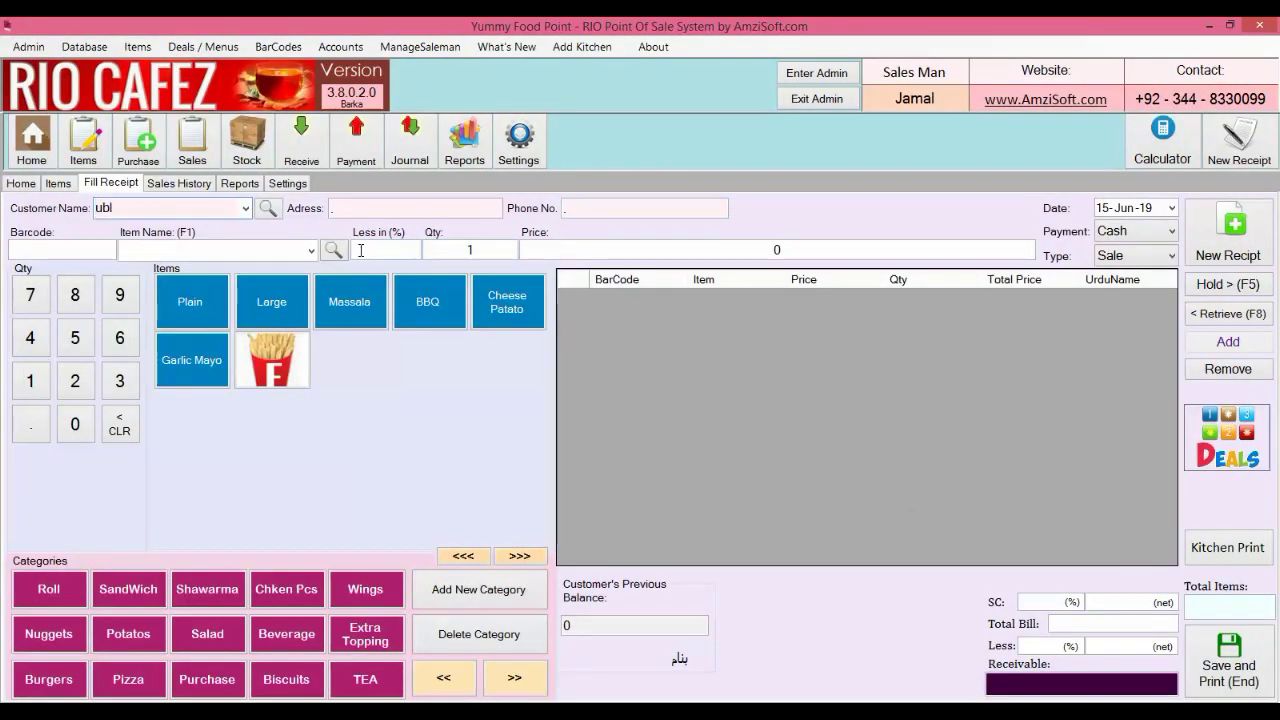
key("Down")
key("Return")
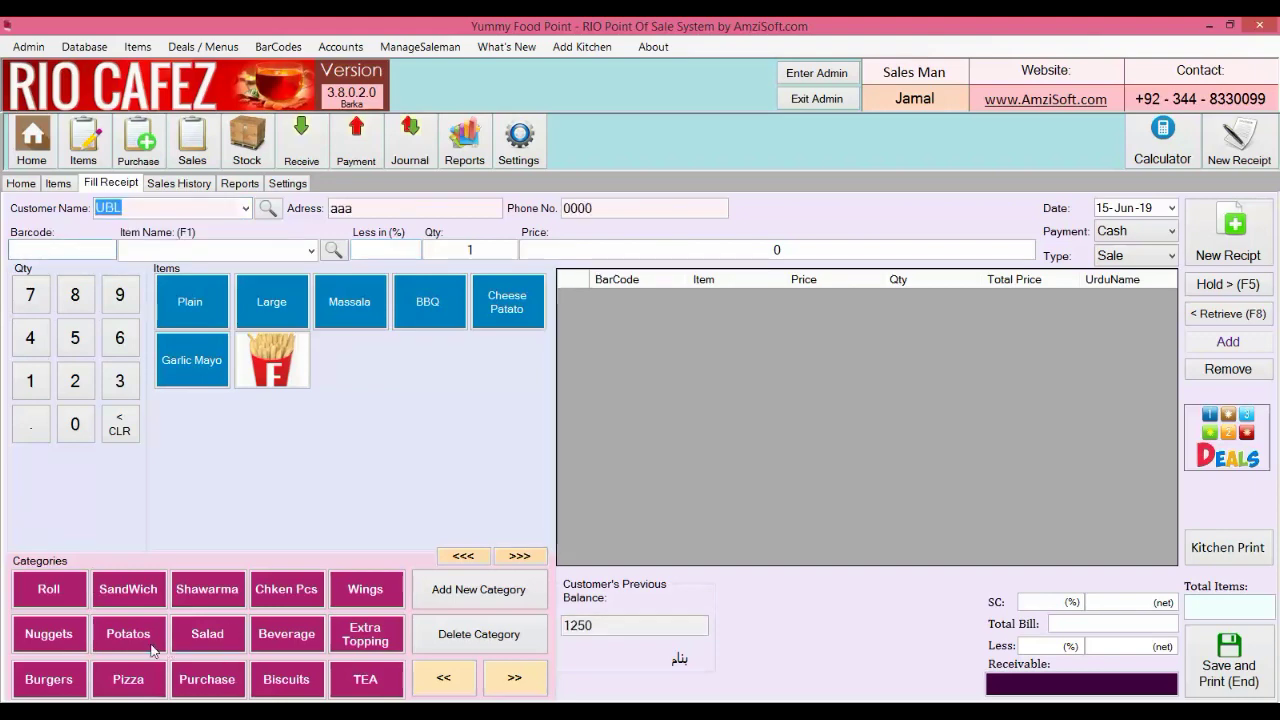
left_click(62, 594)
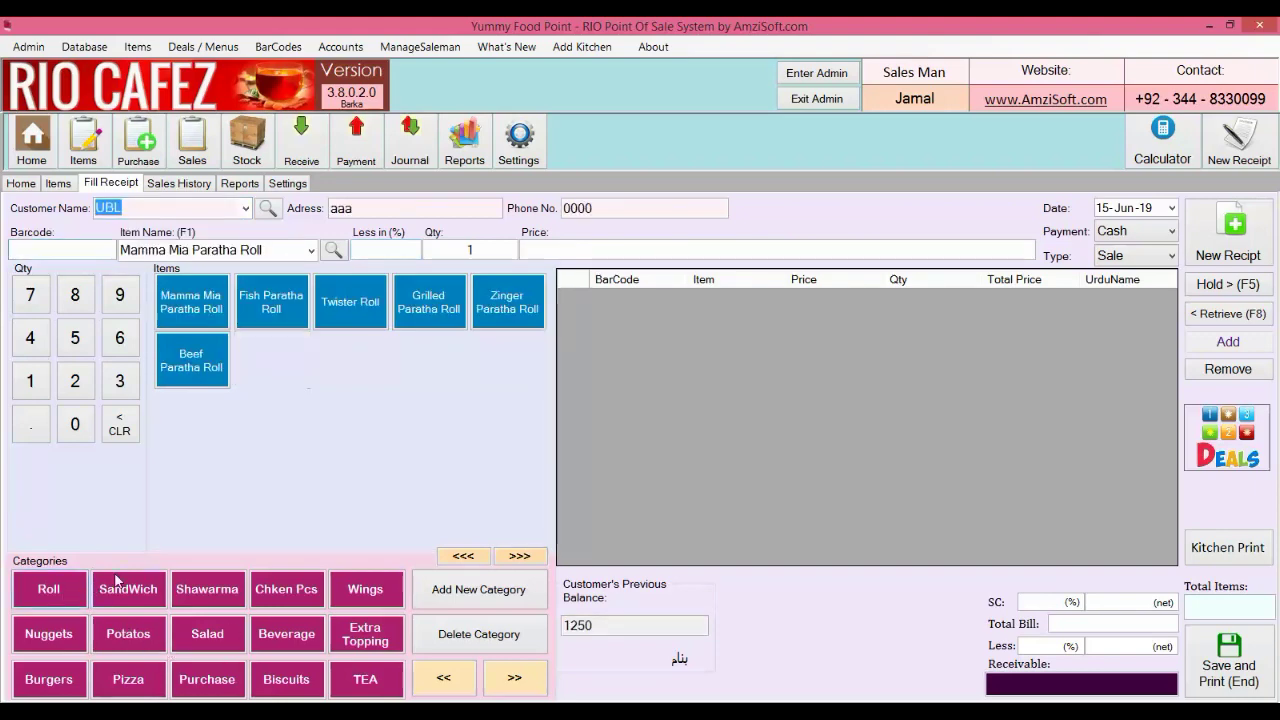
left_click(76, 298)
left_click(190, 312)
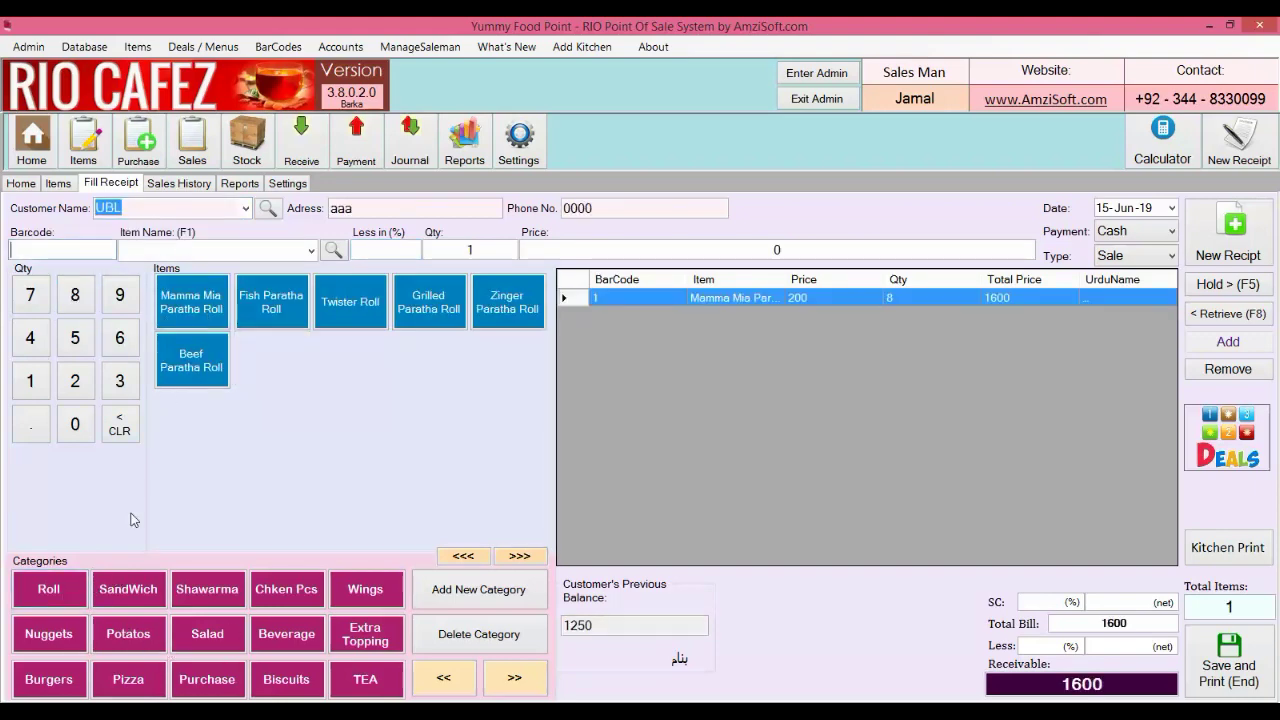
left_click(362, 683)
left_click(120, 340)
left_click(220, 308)
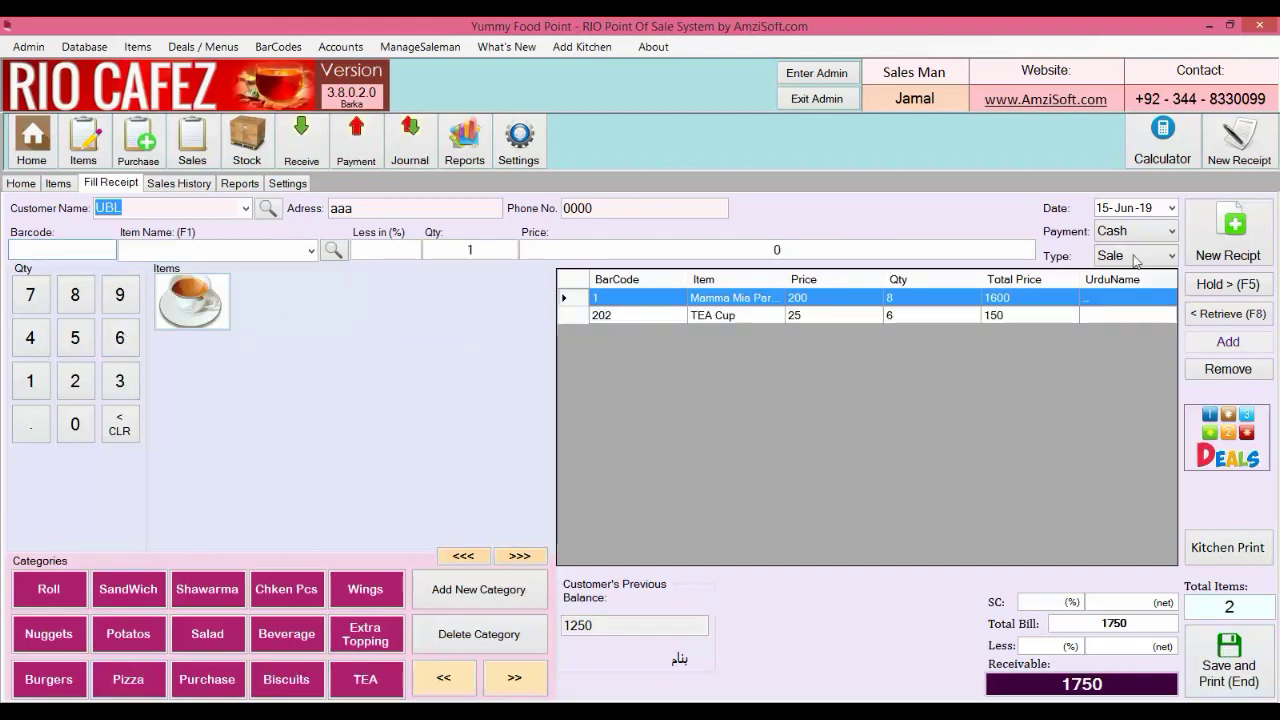
Set payment to Credit and save the 1750 bill, closing the print preview
left_click(1134, 232)
left_click(1118, 262)
left_click(1246, 655)
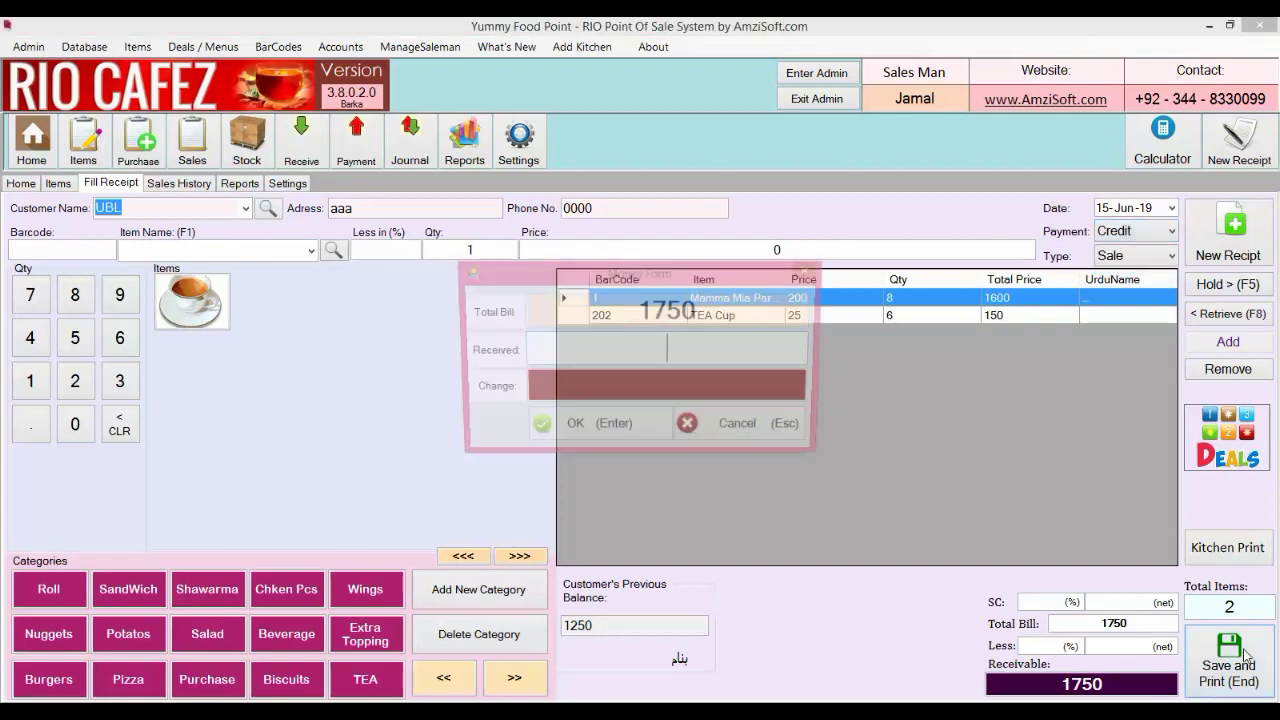
key("Return")
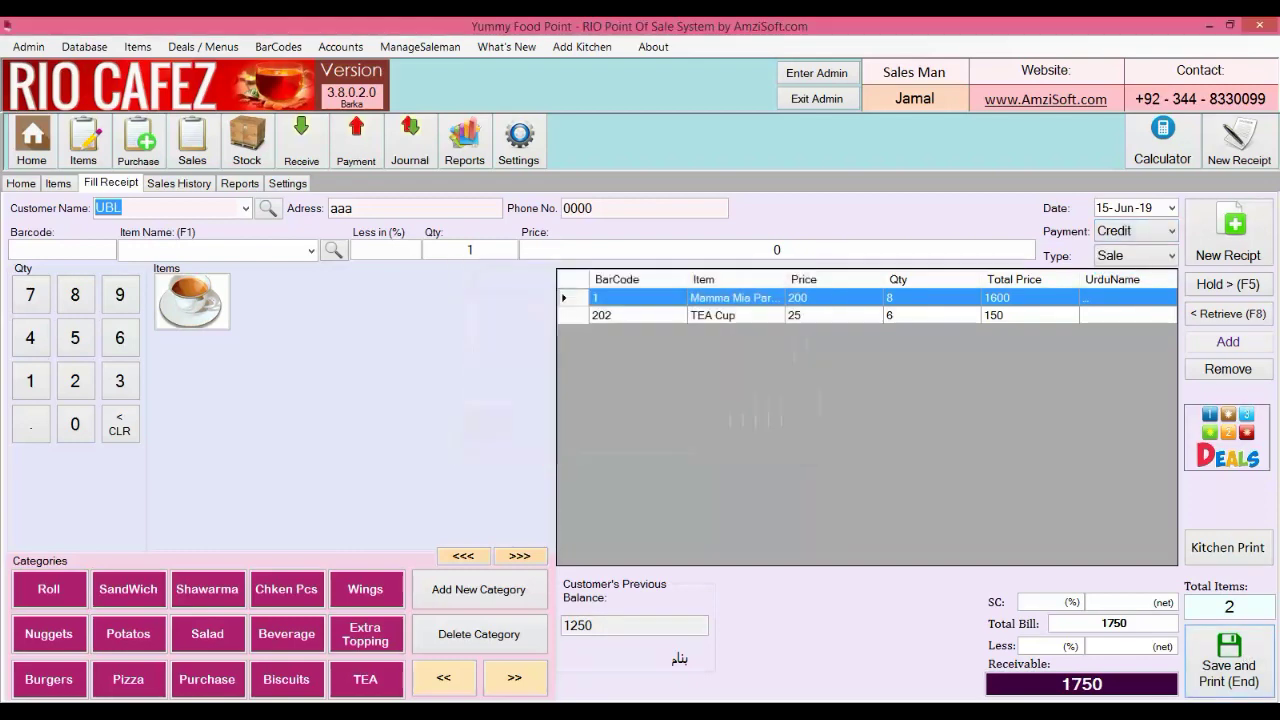
left_click(1259, 24)
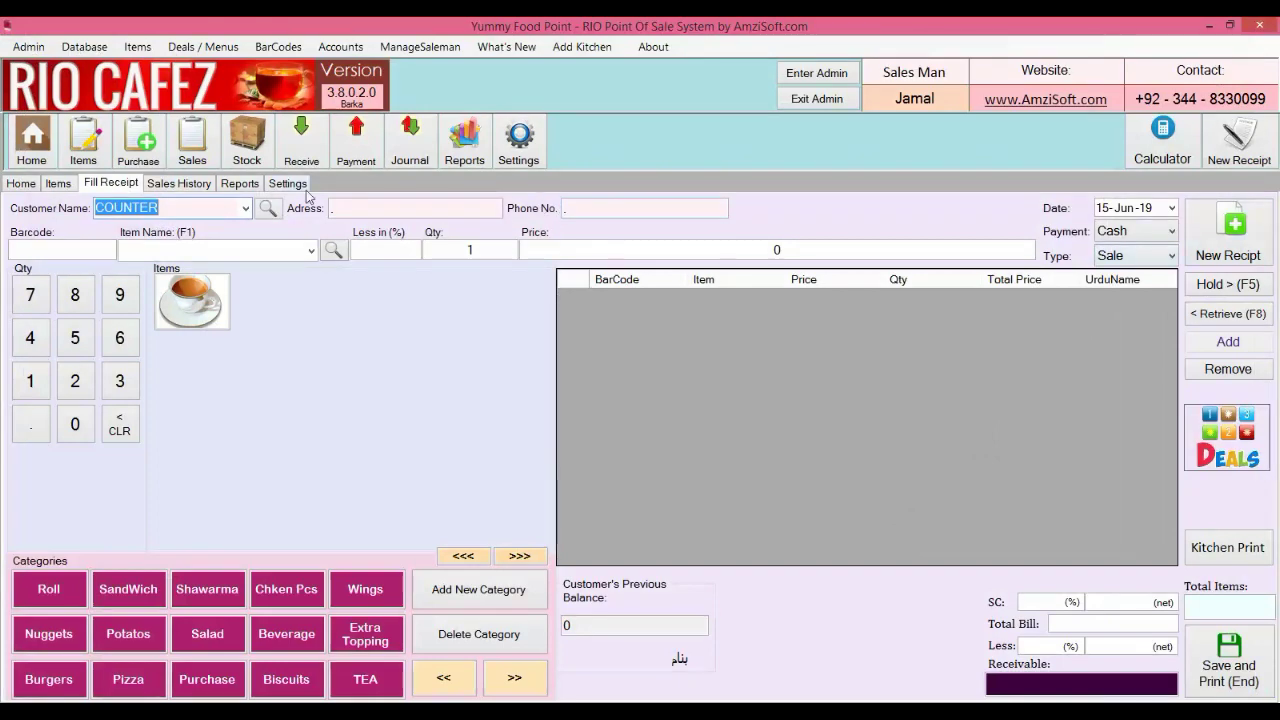
Open the One Account Balance report for UBL and check its 3000 net balance
left_click(258, 190)
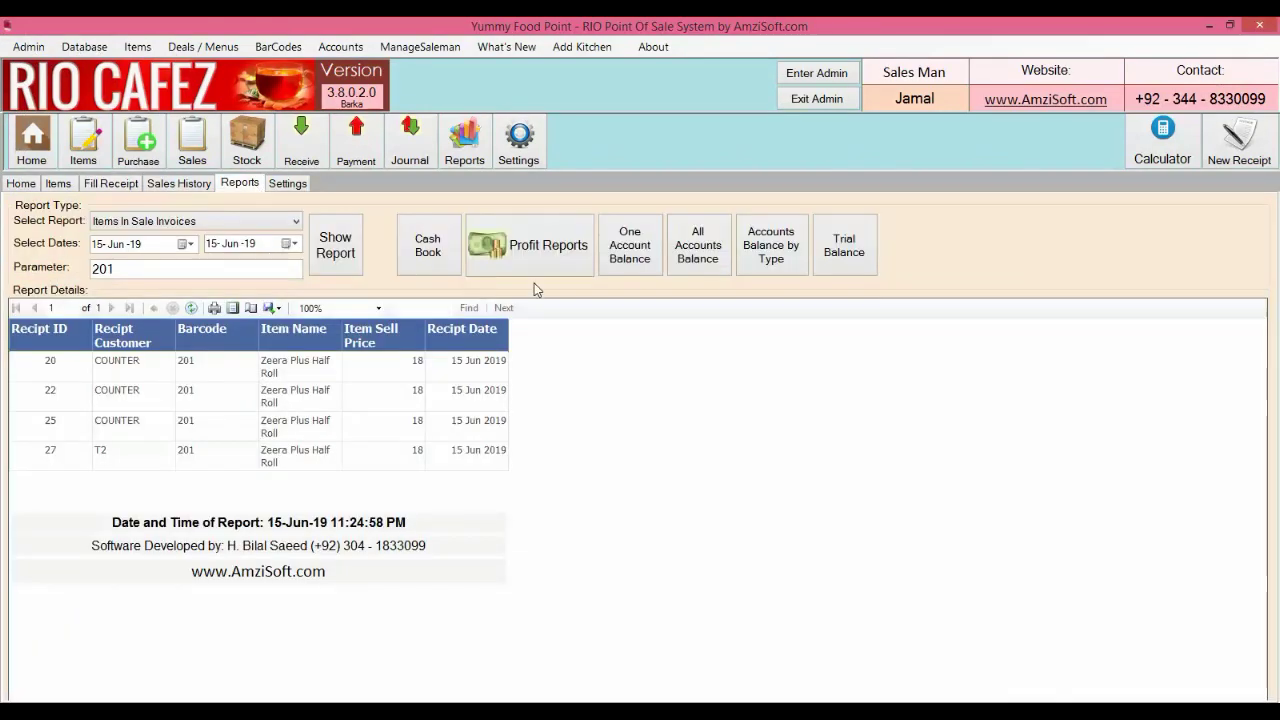
left_click(621, 258)
left_click(331, 245)
type("u")
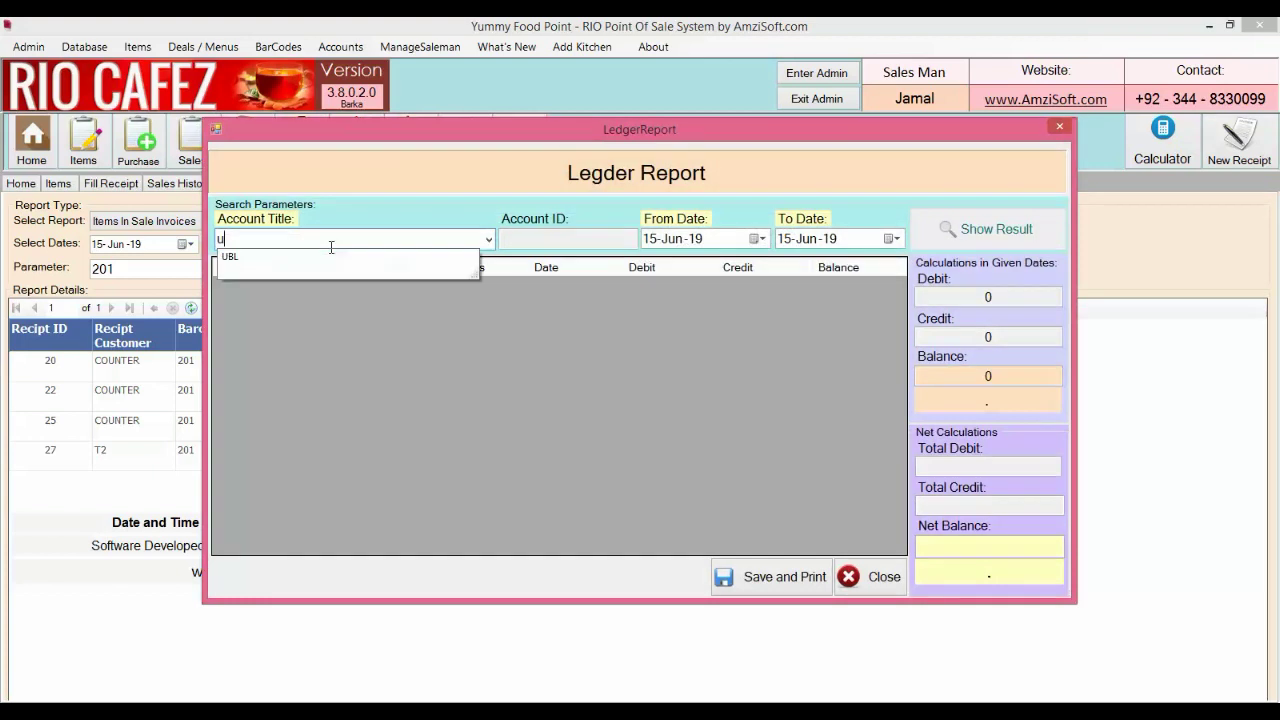
left_click(331, 256)
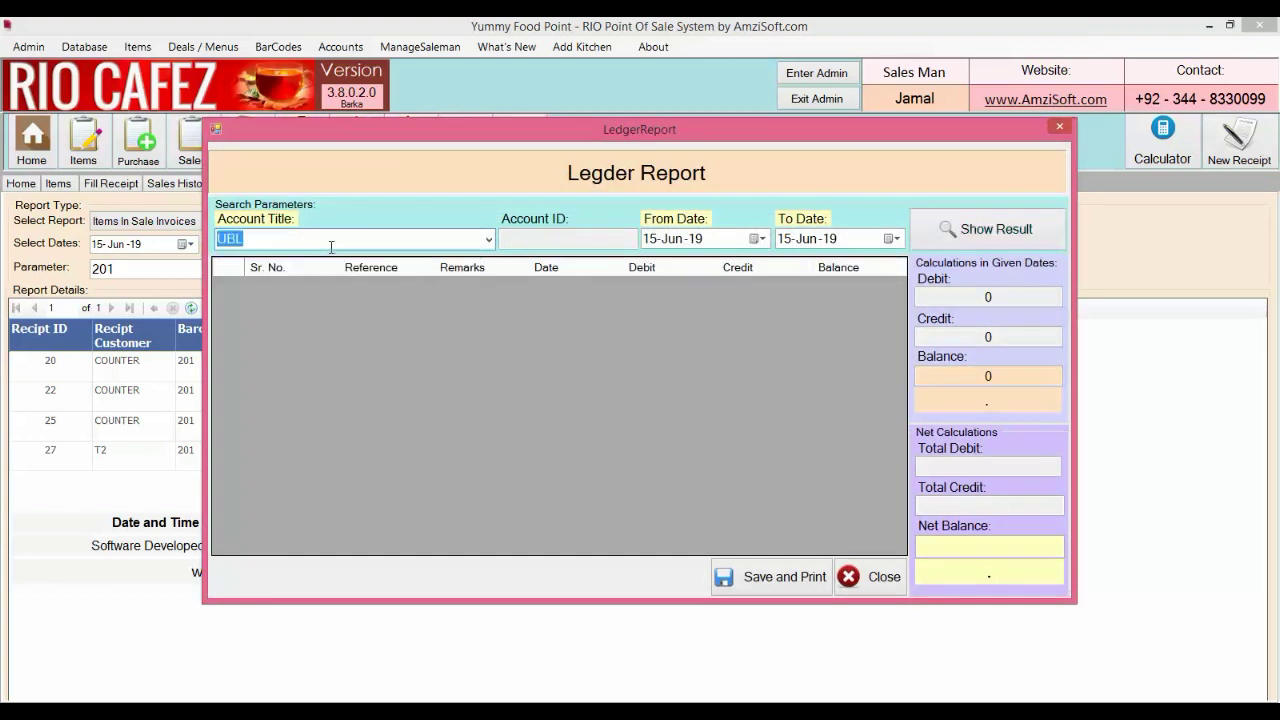
left_click(1010, 546)
double_click(1010, 546)
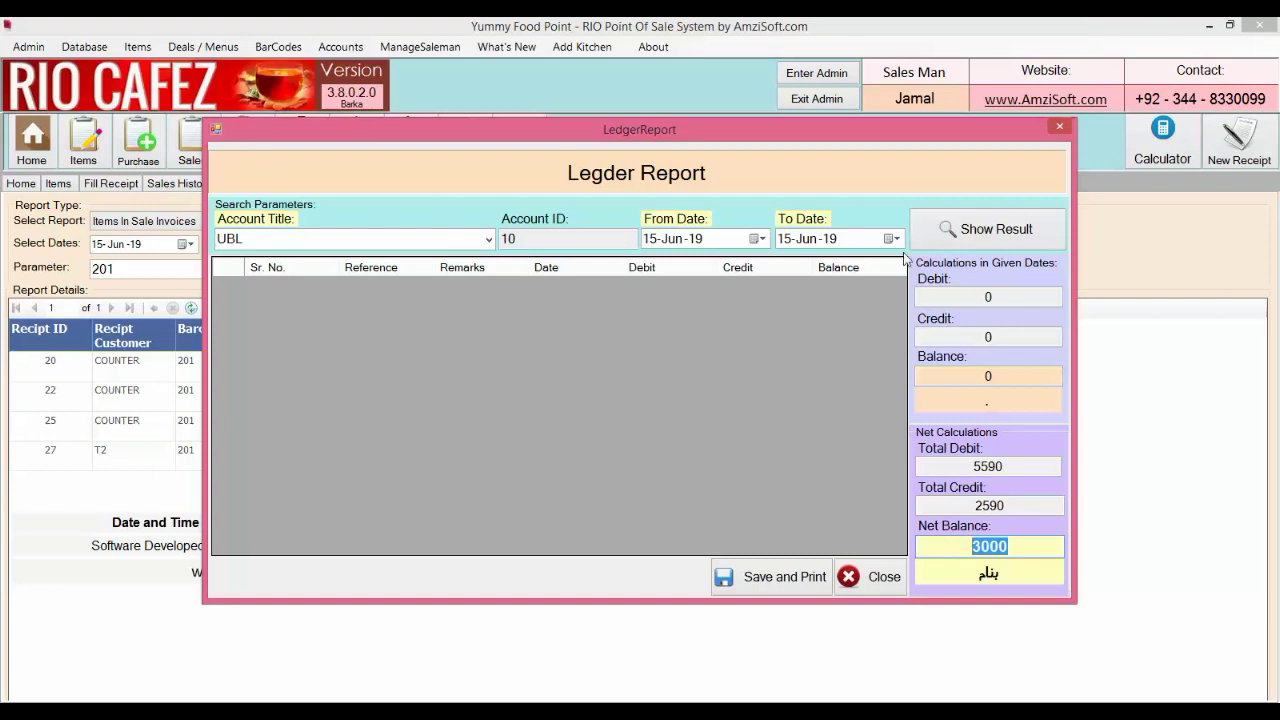
Set the From Date to 01-May-19, show UBL's ledger entries, then close the report
left_click(754, 240)
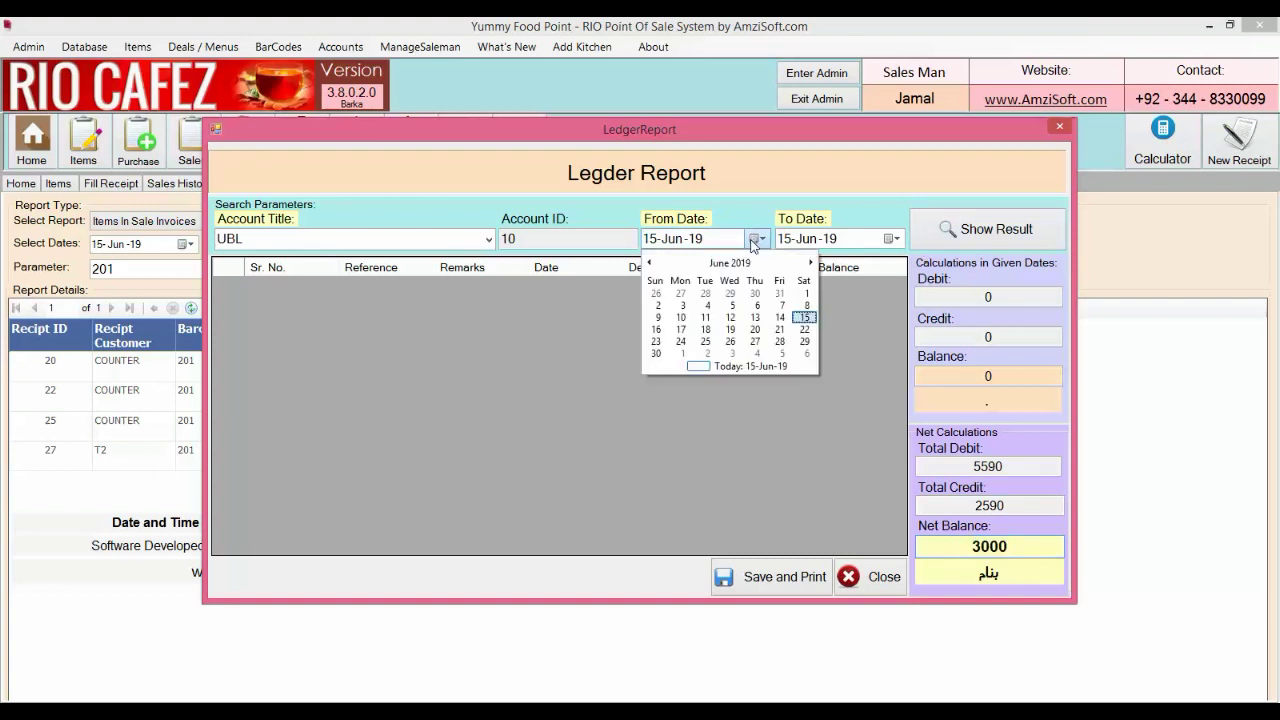
left_click(730, 263)
left_click(730, 263)
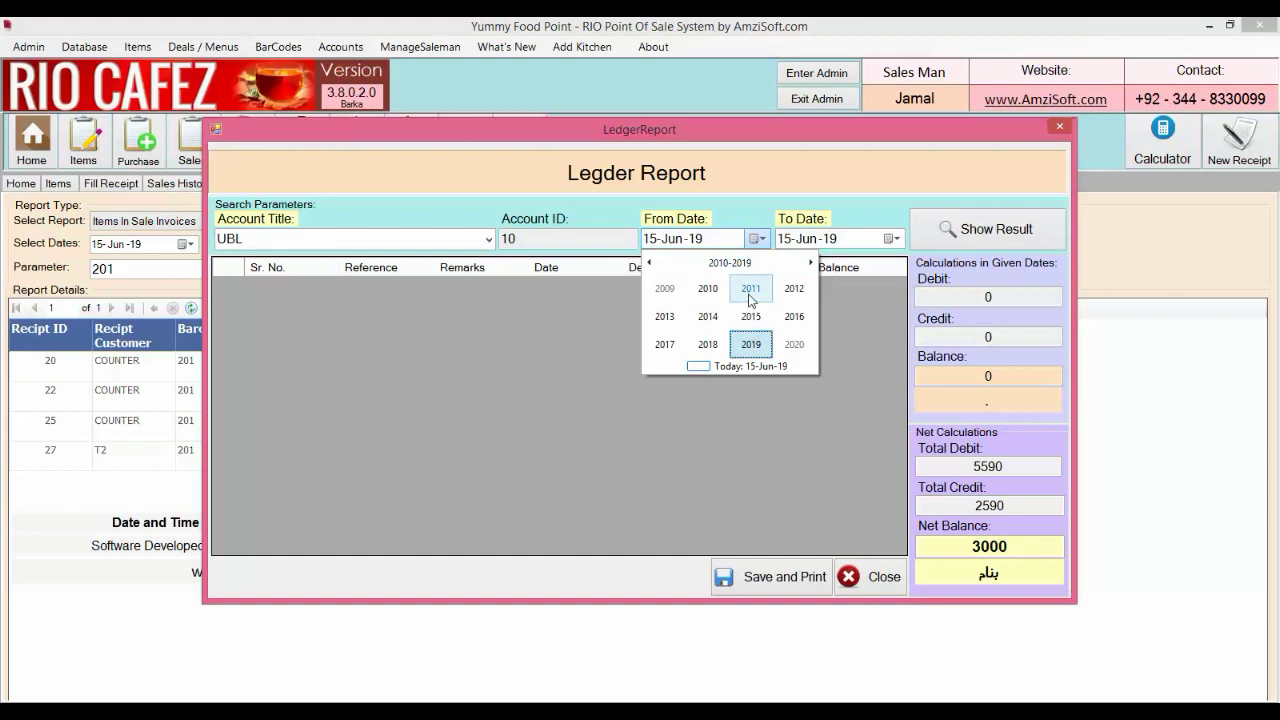
left_click(757, 239)
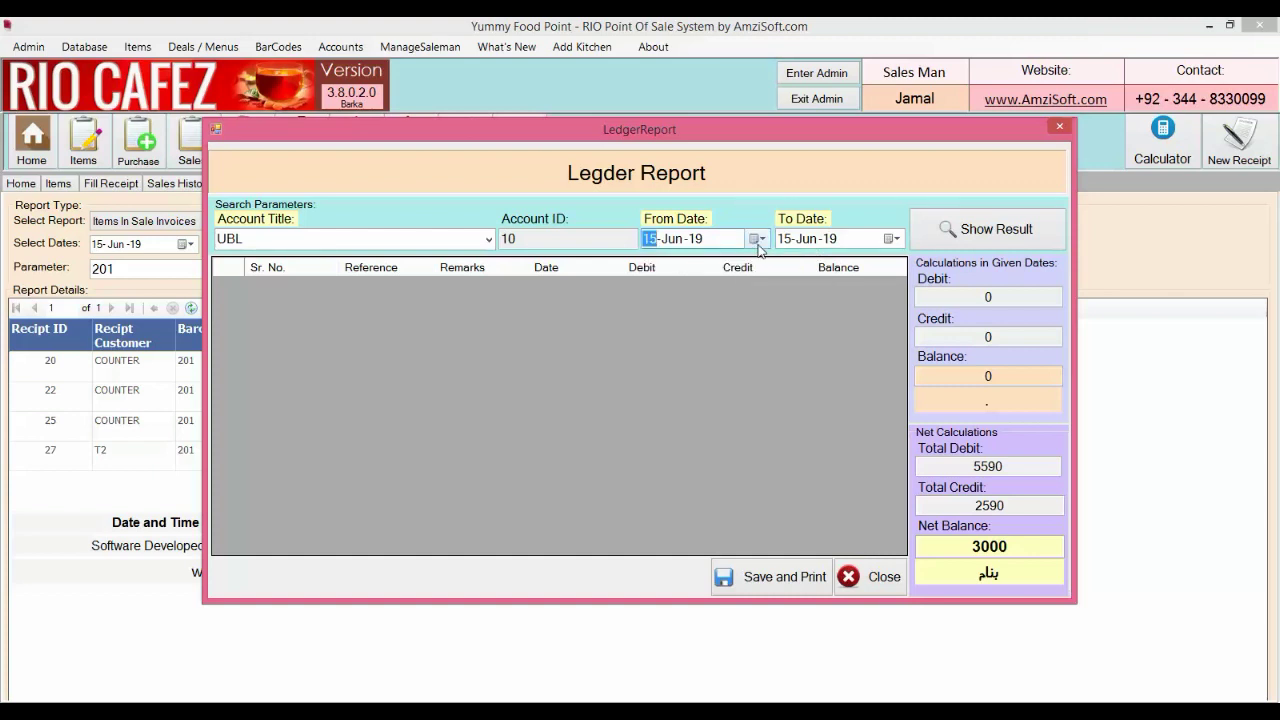
left_click(757, 239)
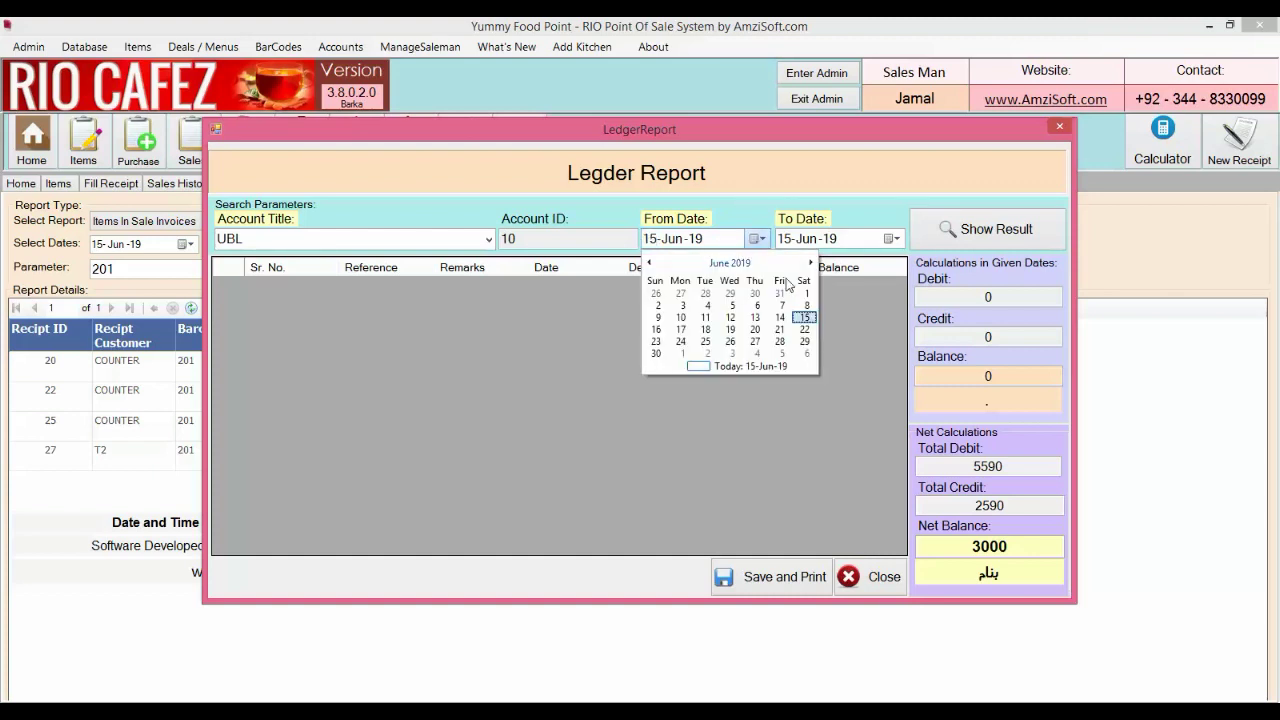
left_click(649, 263)
left_click(946, 247)
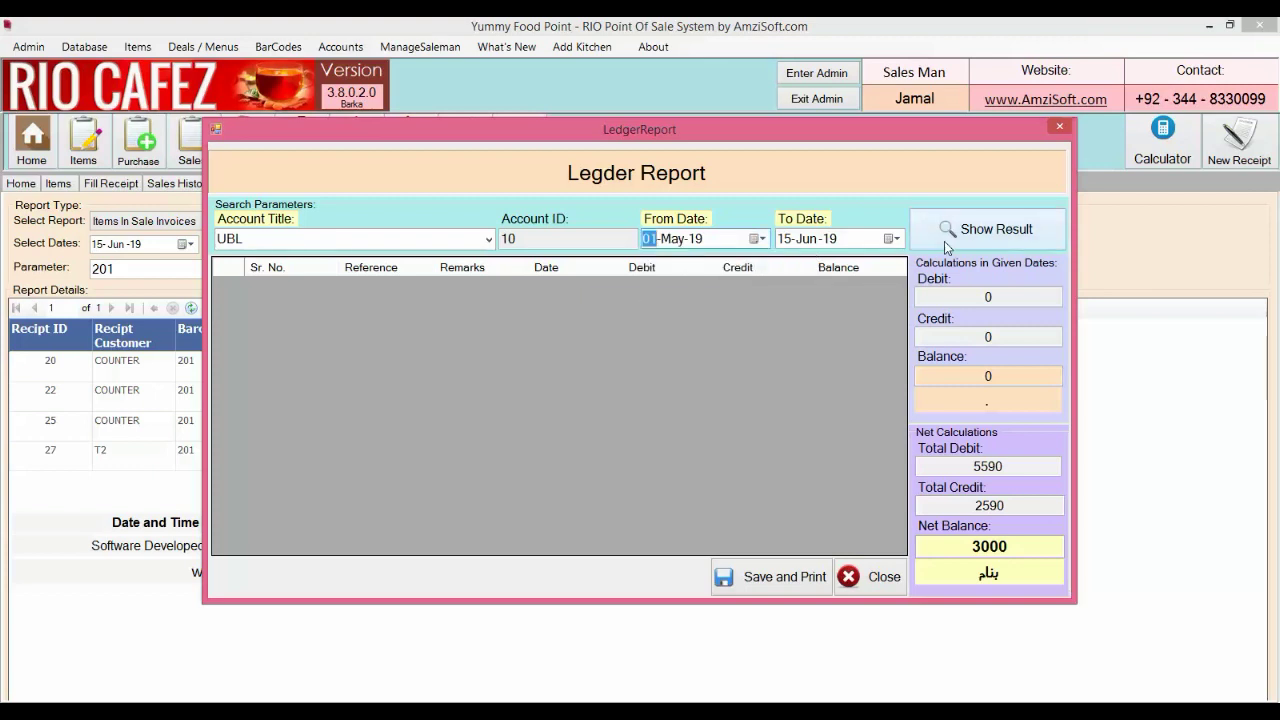
left_click(948, 245)
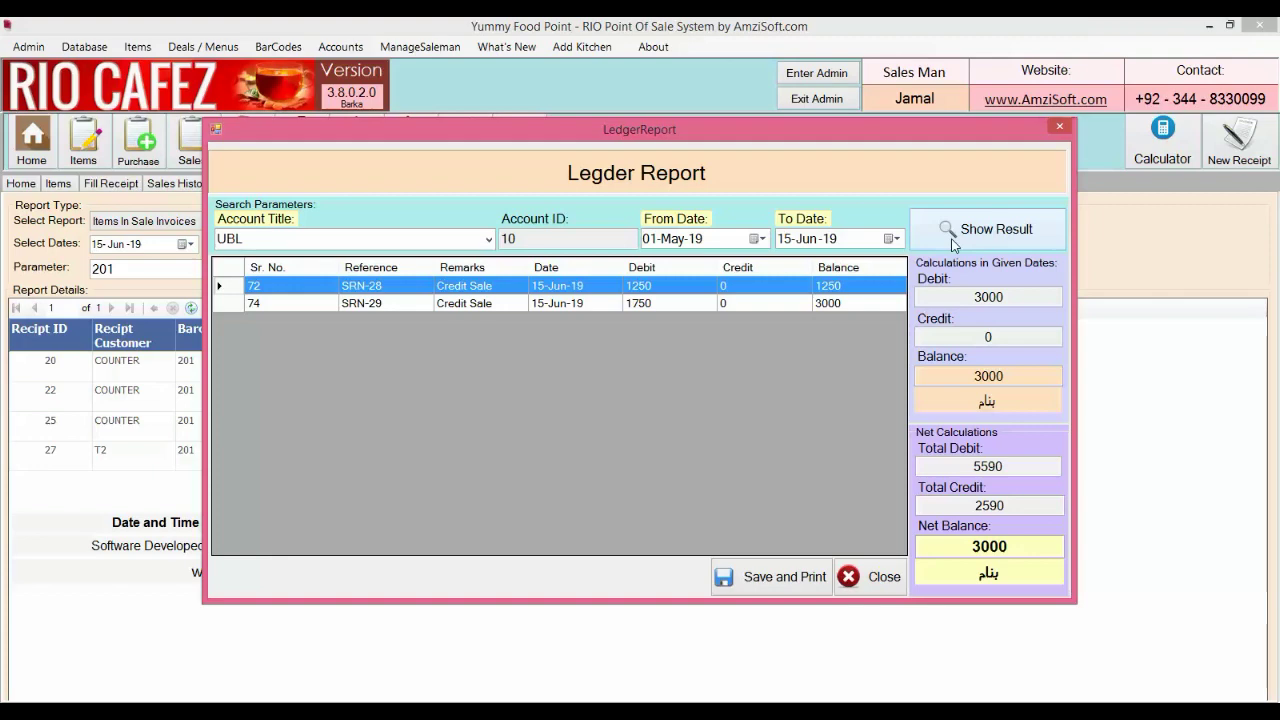
left_click(1060, 127)
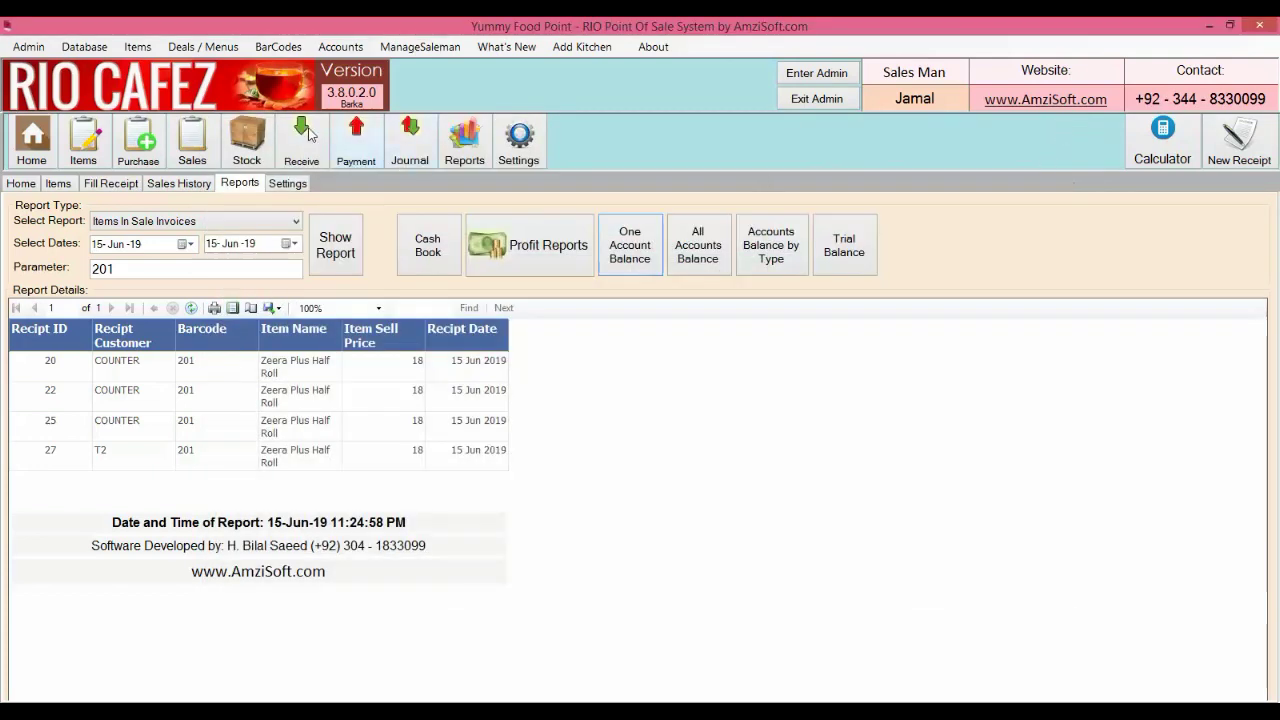
Record a 3000 cash receipt from UBL and print its voucher
left_click(304, 134)
type("u")
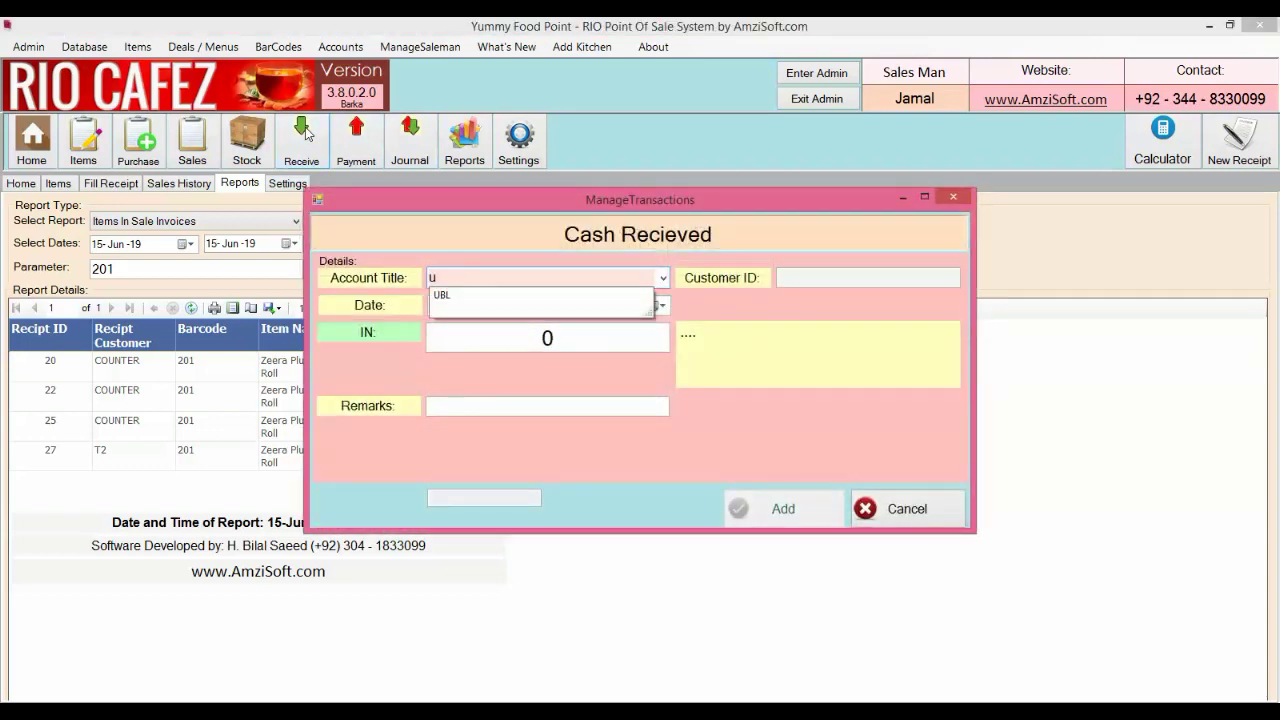
key("Return")
type("3000")
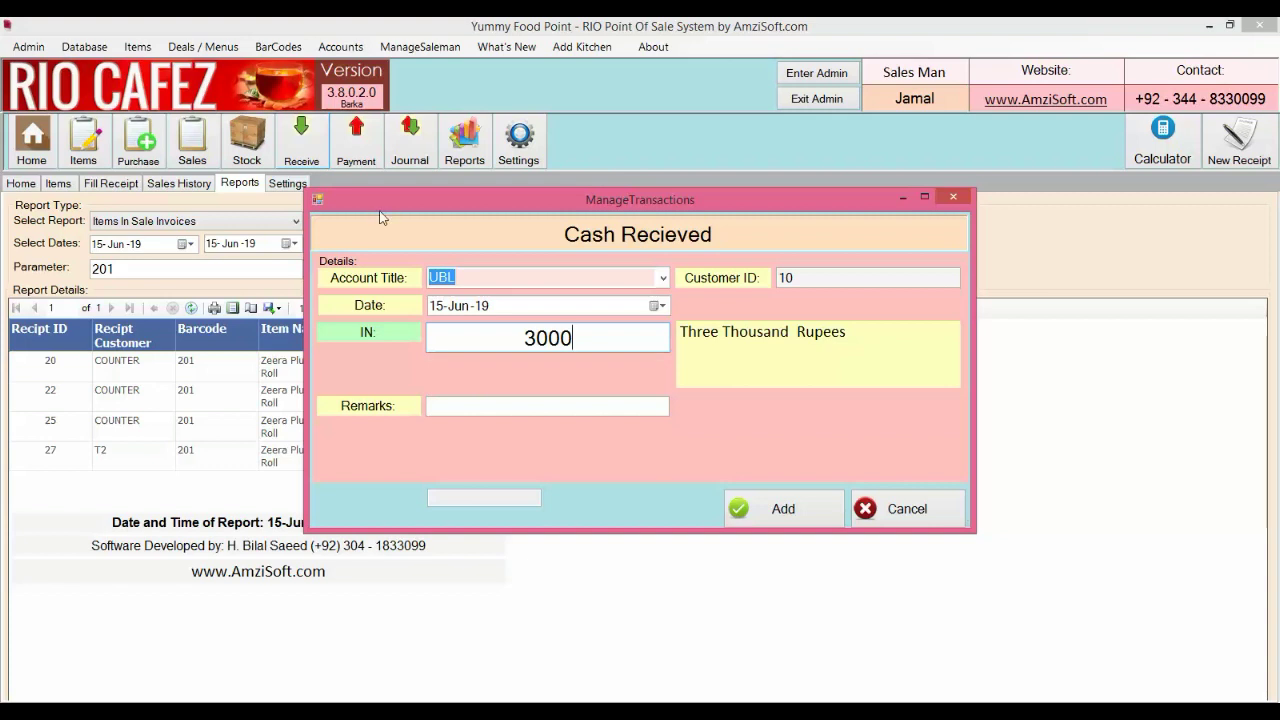
left_click(469, 408)
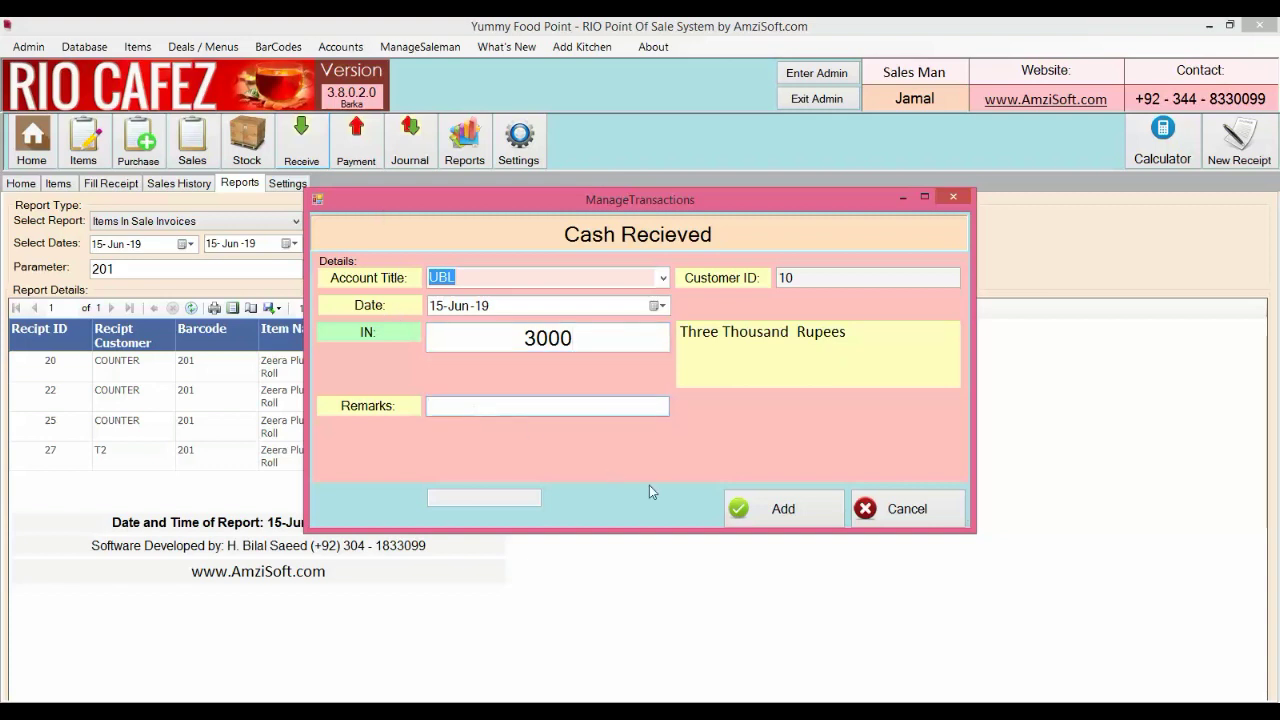
left_click(787, 507)
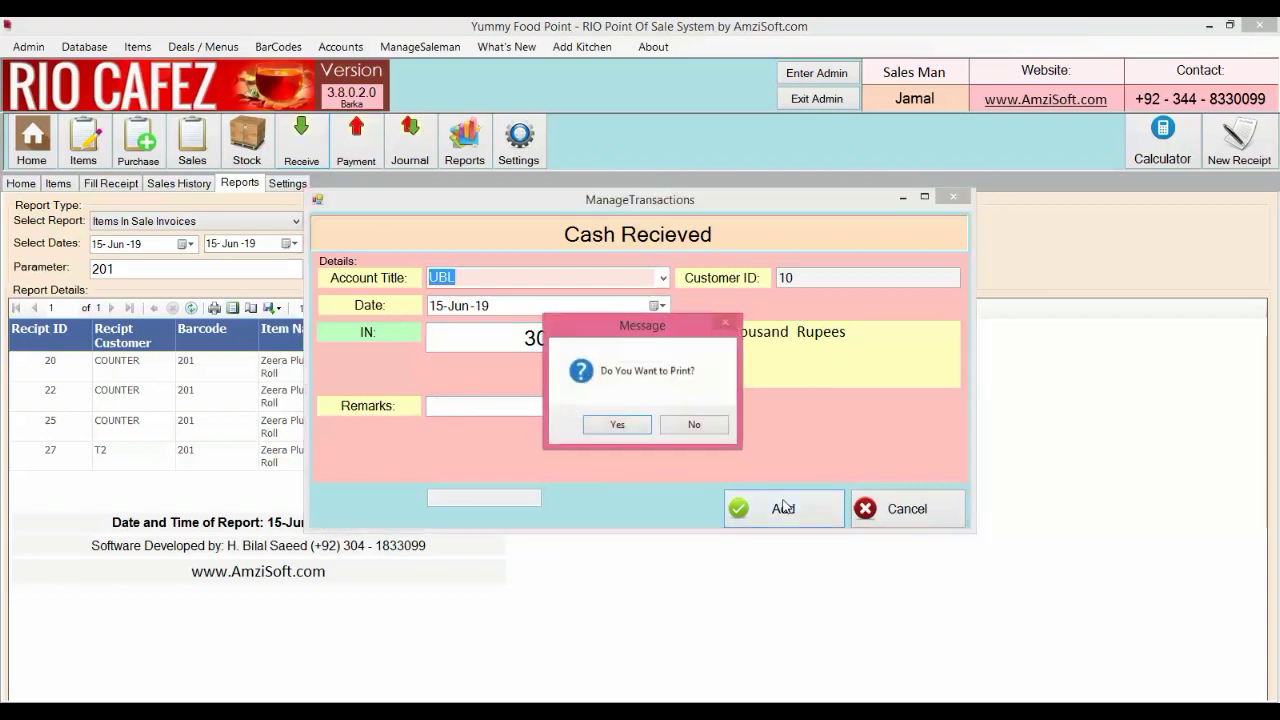
left_click(624, 425)
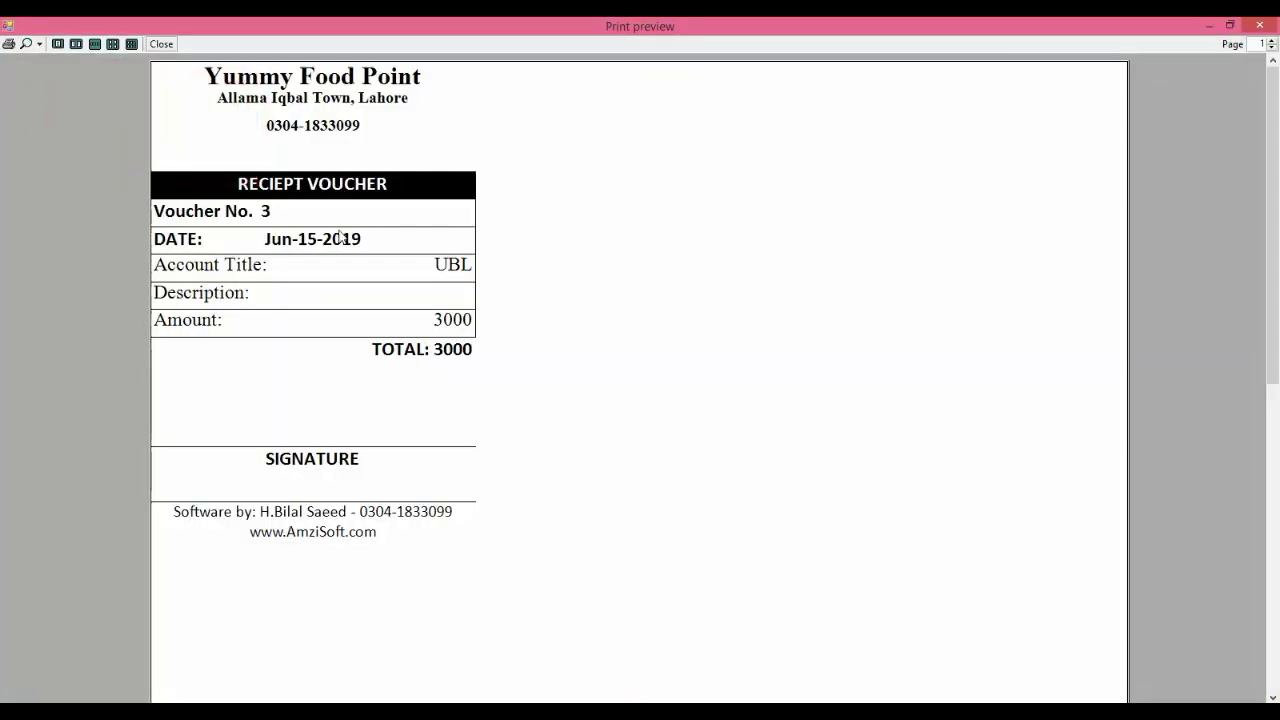
left_click(1259, 24)
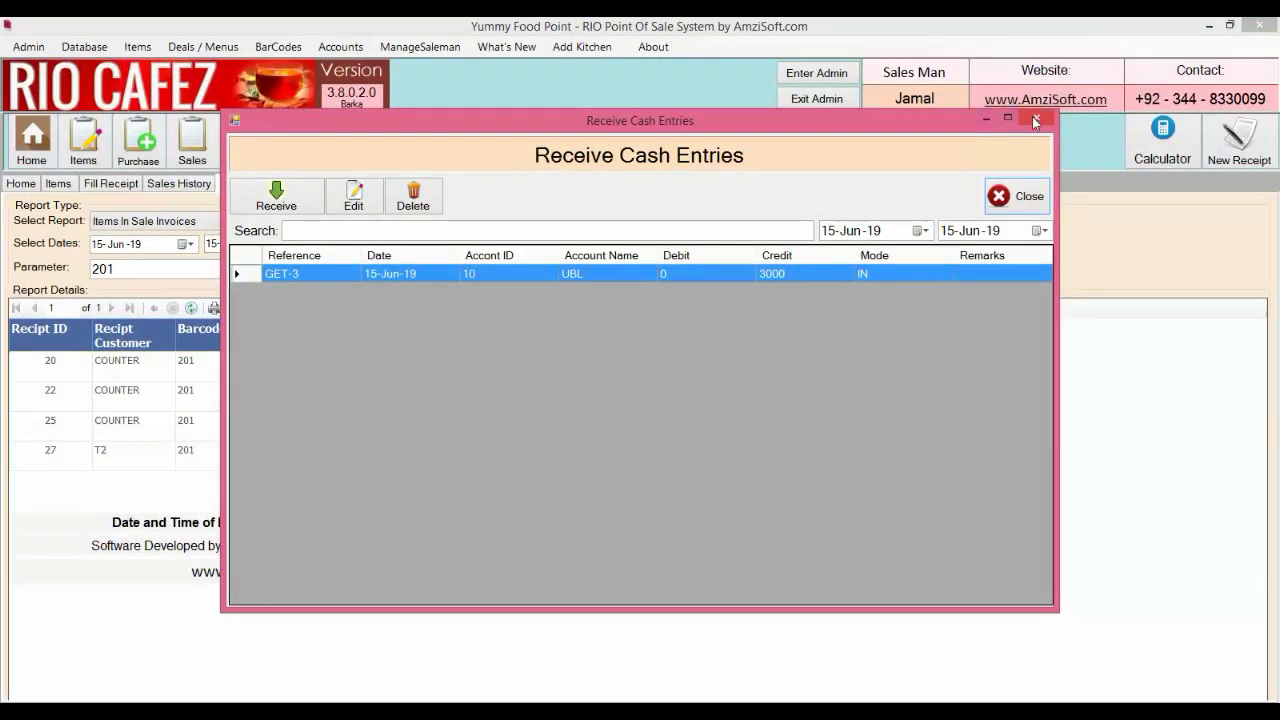
left_click(1016, 197)
Check UBL's One Account Balance ledger, which now shows a 0 net balance
left_click(638, 233)
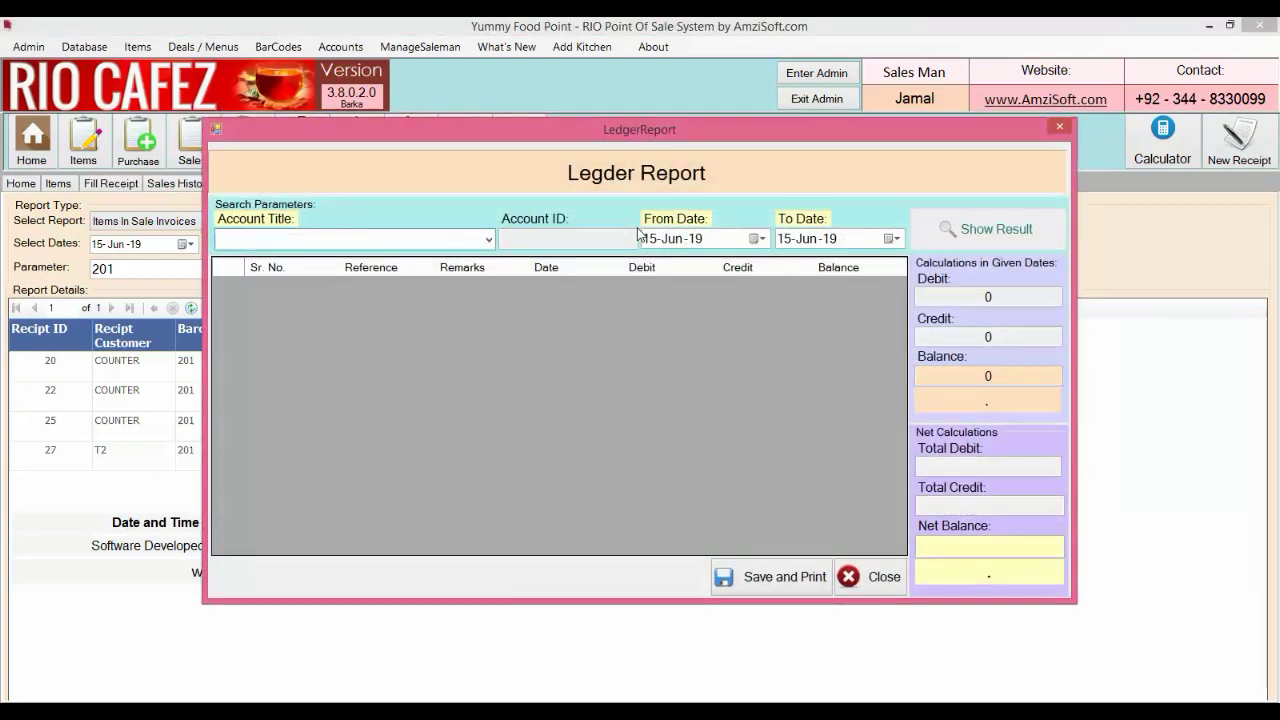
type("u")
key("Down")
key("Return")
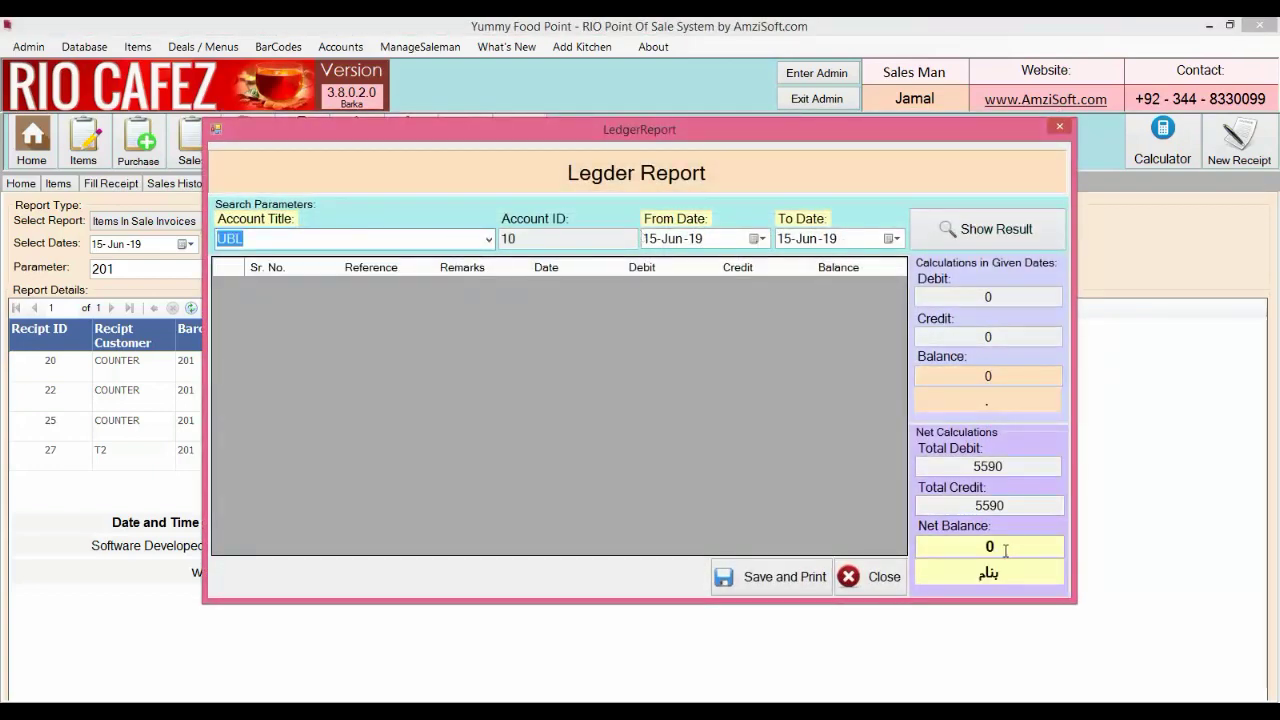
left_click_drag(1005, 550, 943, 551)
key("Escape")
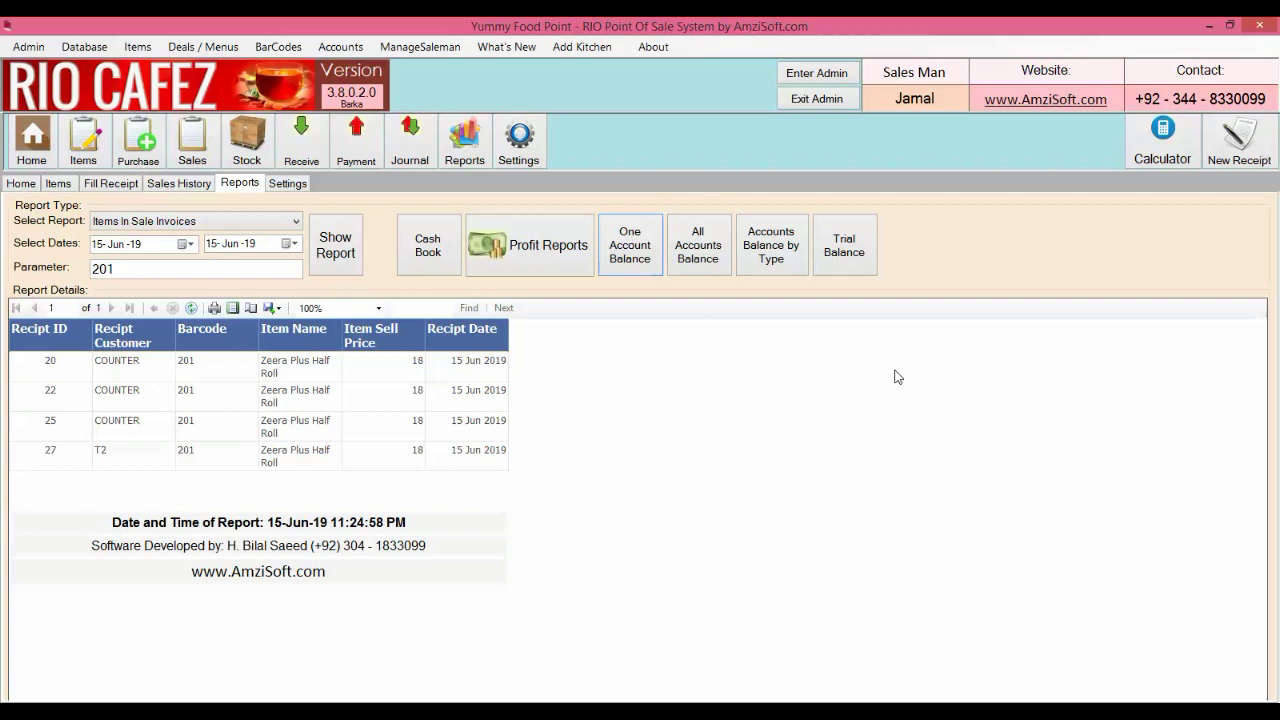